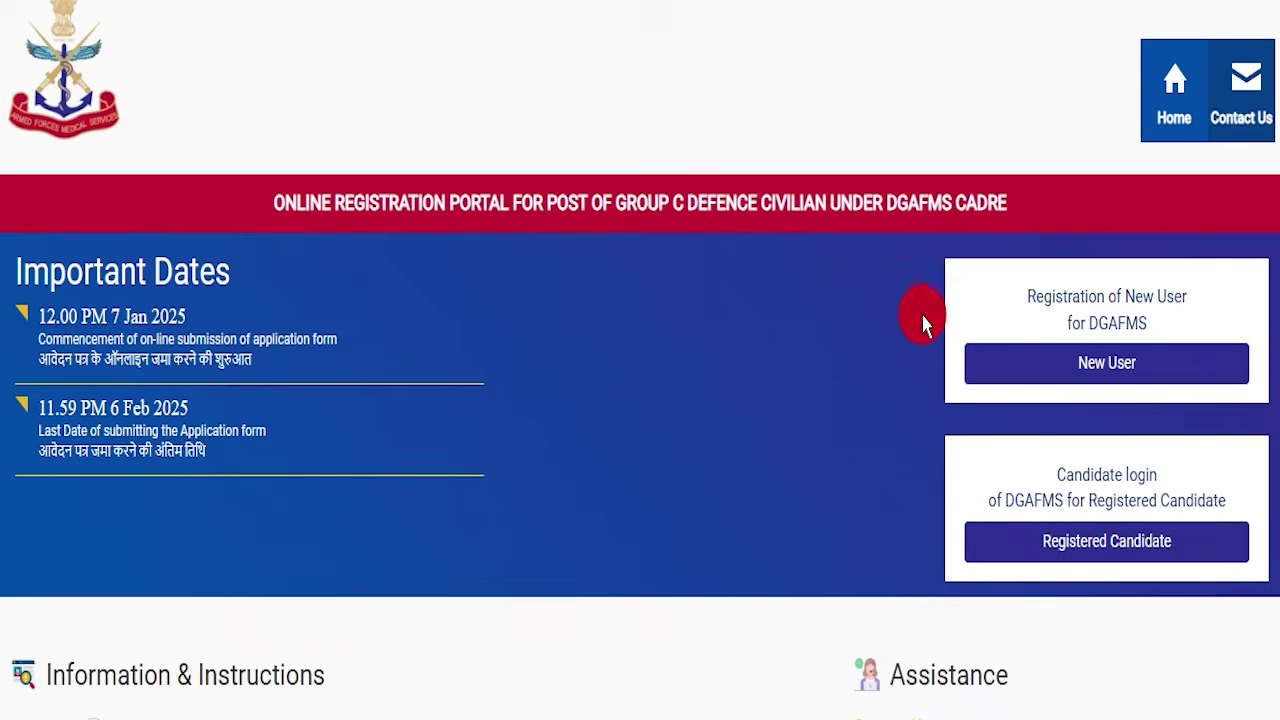
Open the new user registration and skim the first page of the Group C recruitment notice
left_click(1051, 381)
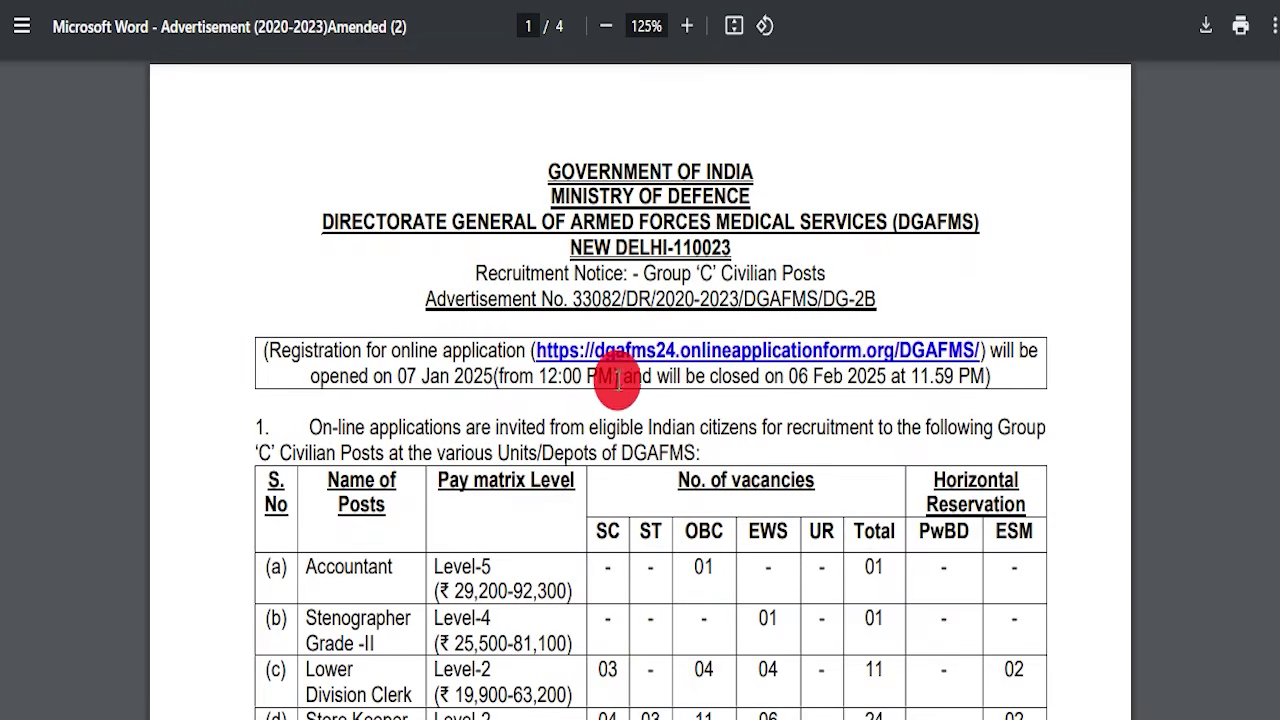
scroll(612, 378, "down", 3)
scroll(652, 376, "down", 4)
scroll(652, 376, "up", 6)
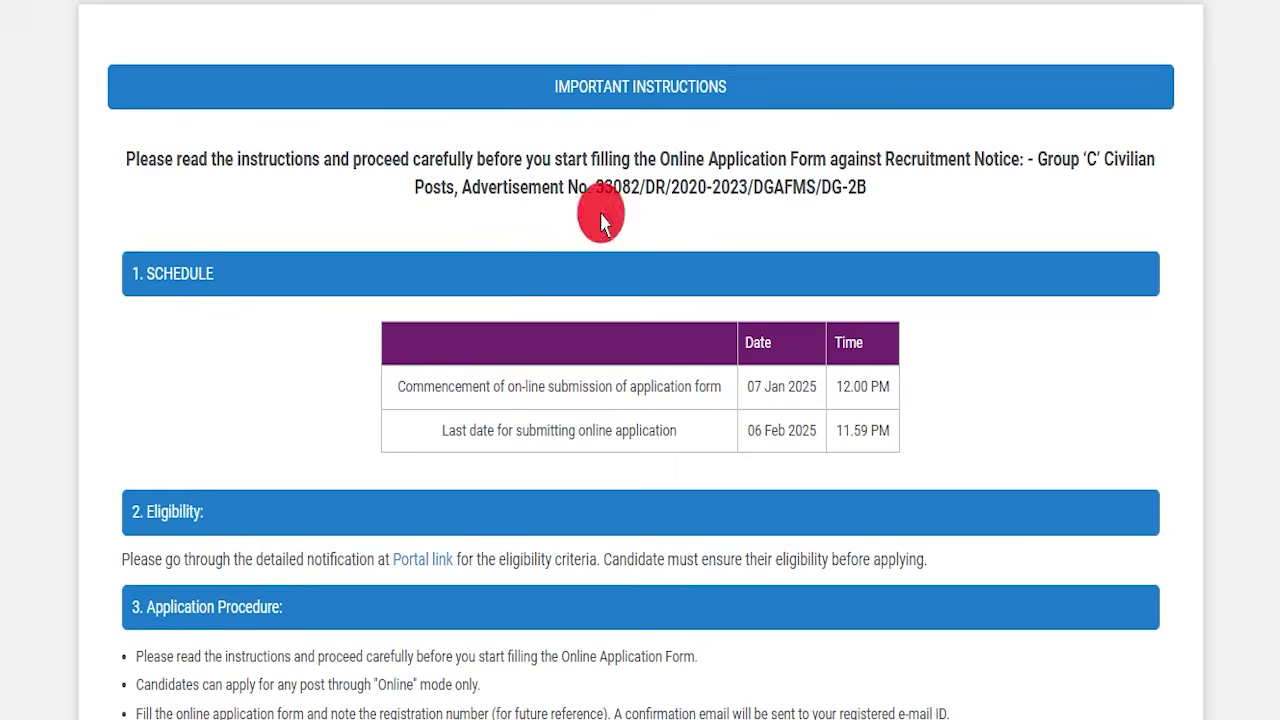
Read the important instructions, agree to the declaration beneath them and continue to the sign-up form
scroll(591, 354, "down", 10)
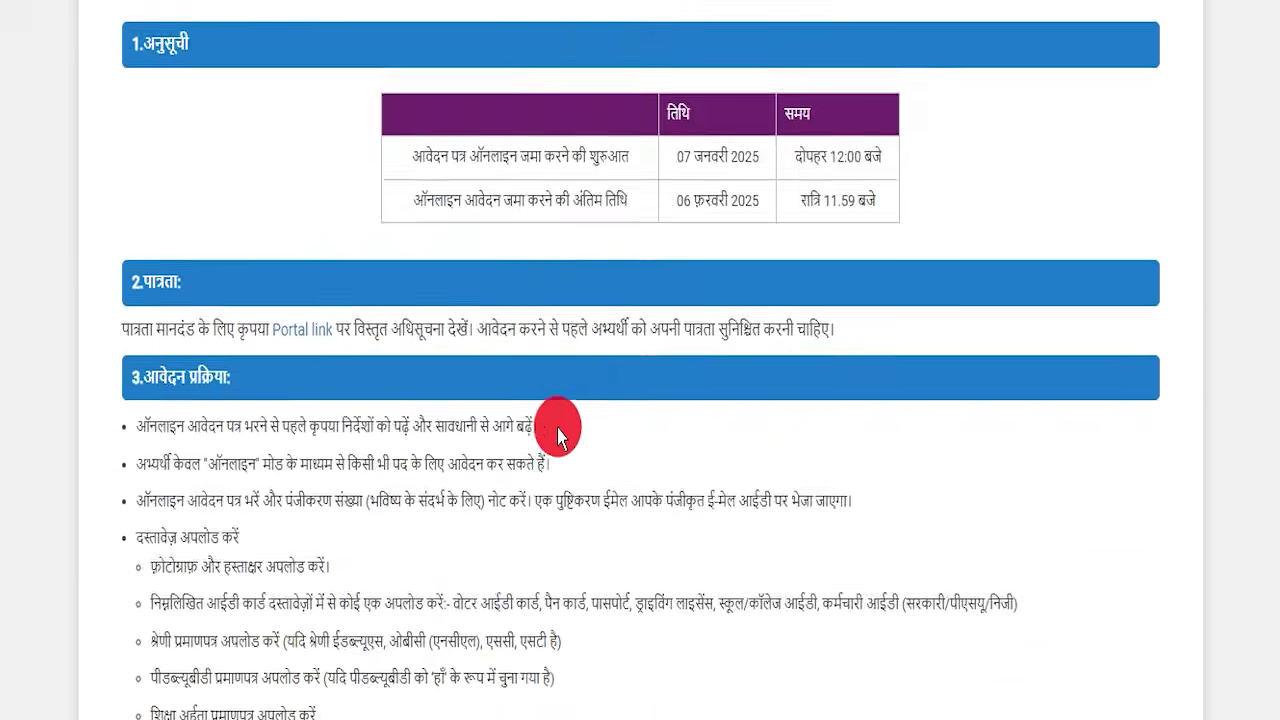
scroll(555, 425, "down", 10)
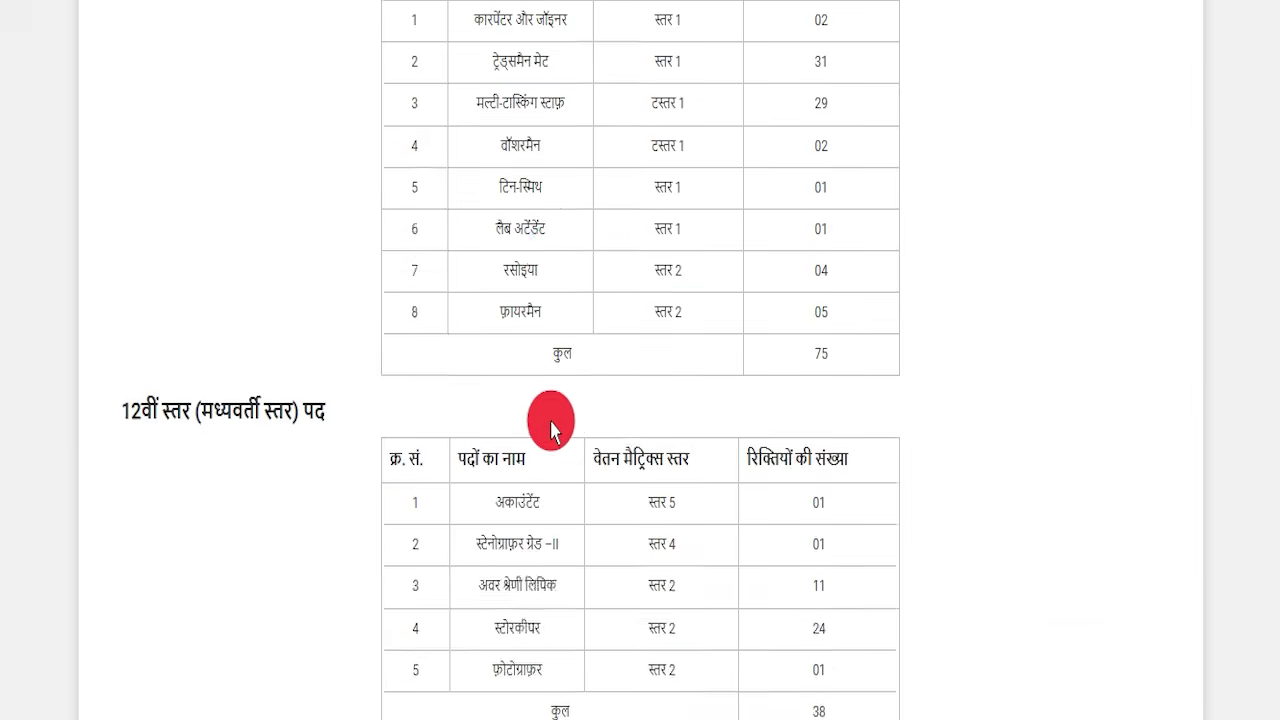
scroll(550, 425, "down", 5)
left_click(104, 666)
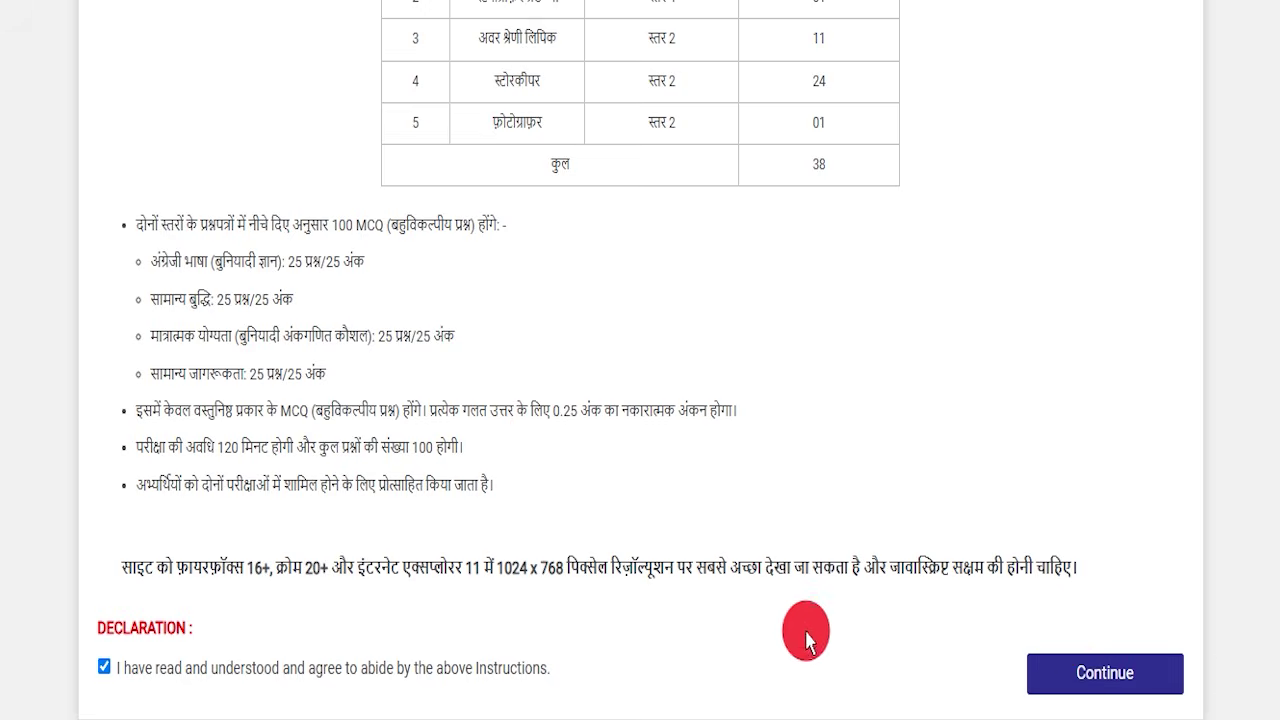
left_click(1075, 674)
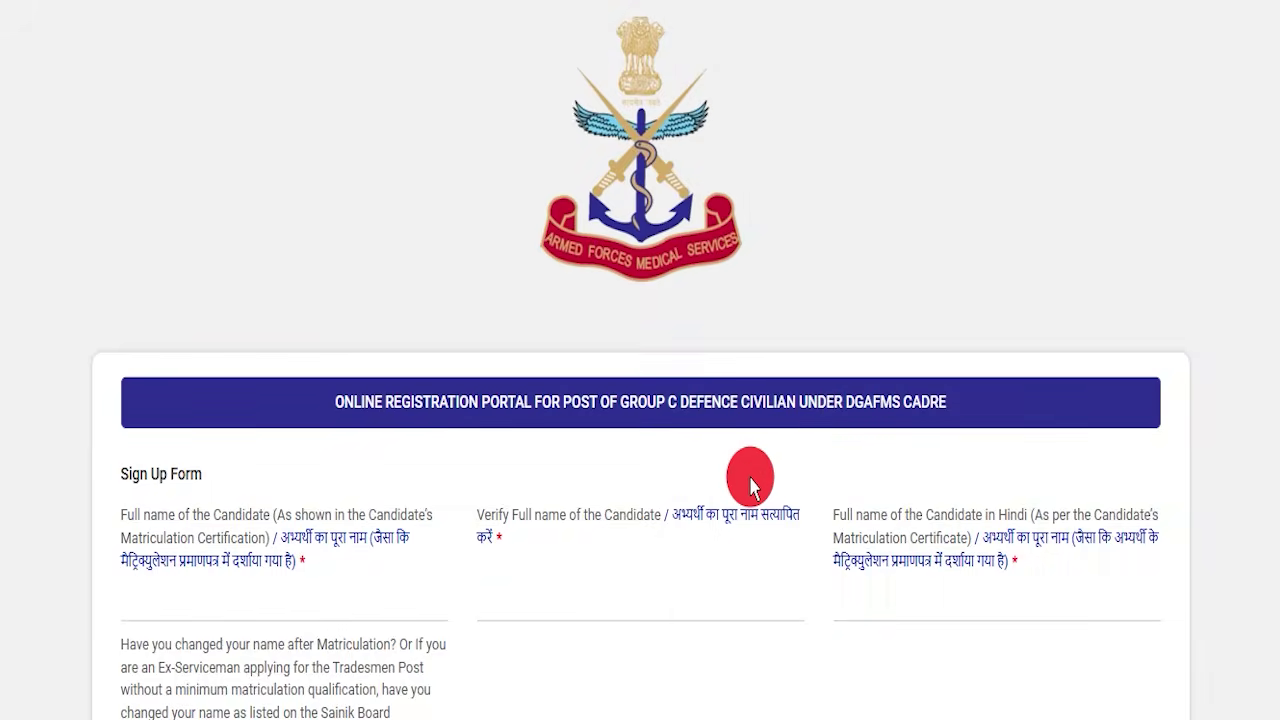
Skim the name fields of the sign-up form and page through the recruitment notice PDF
scroll(737, 472, "down", 15)
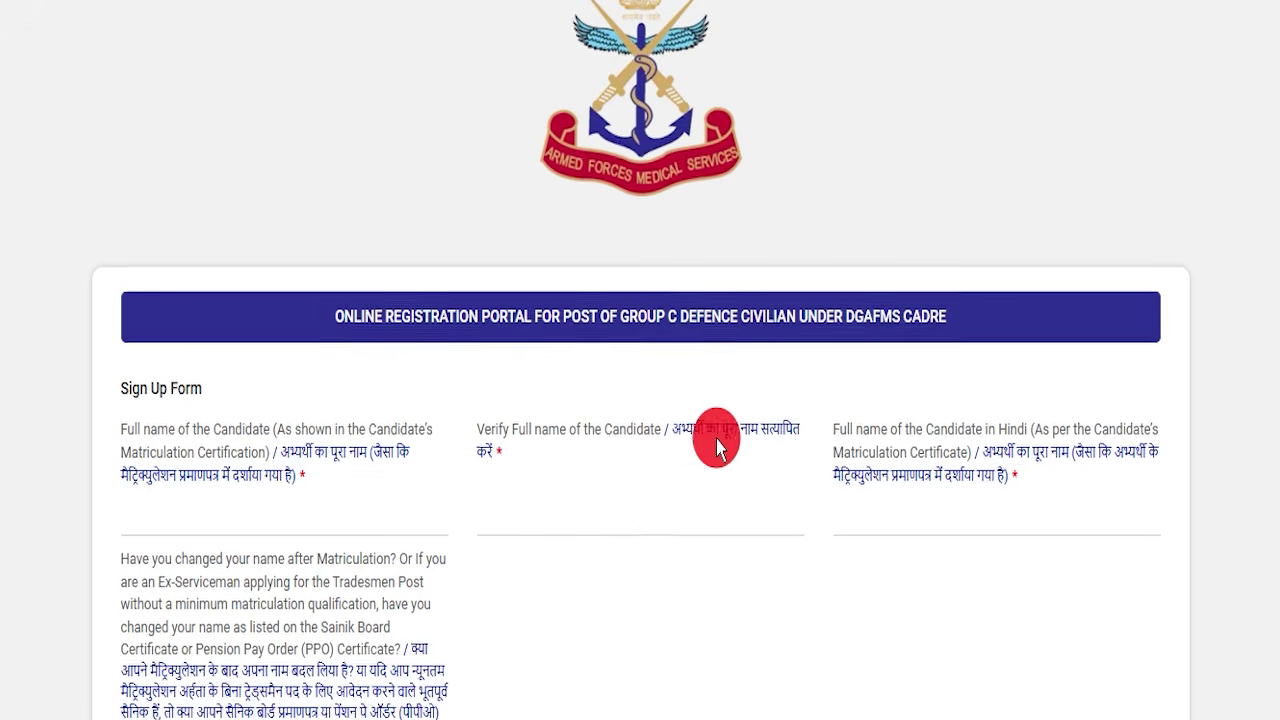
scroll(643, 445, "down", 1)
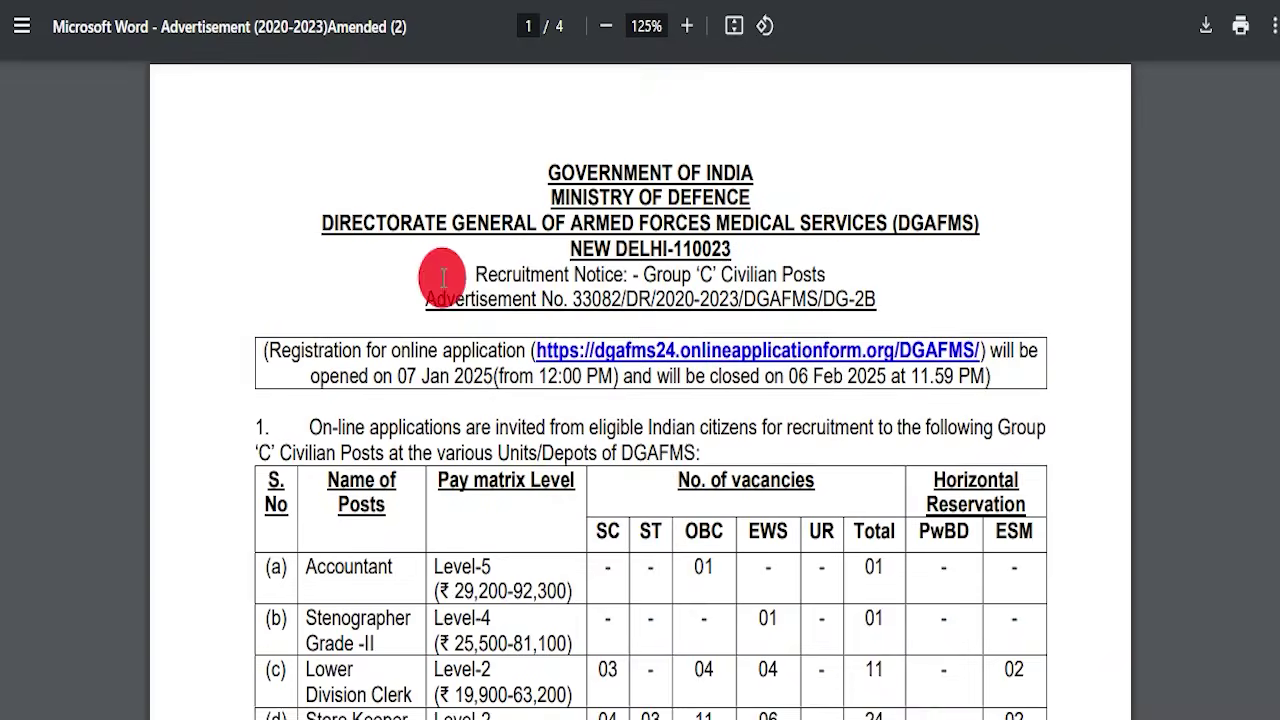
scroll(651, 429, "down", 10)
scroll(614, 372, "down", 20)
scroll(850, 318, "down", 5)
scroll(505, 270, "up", 10)
scroll(505, 270, "up", 20)
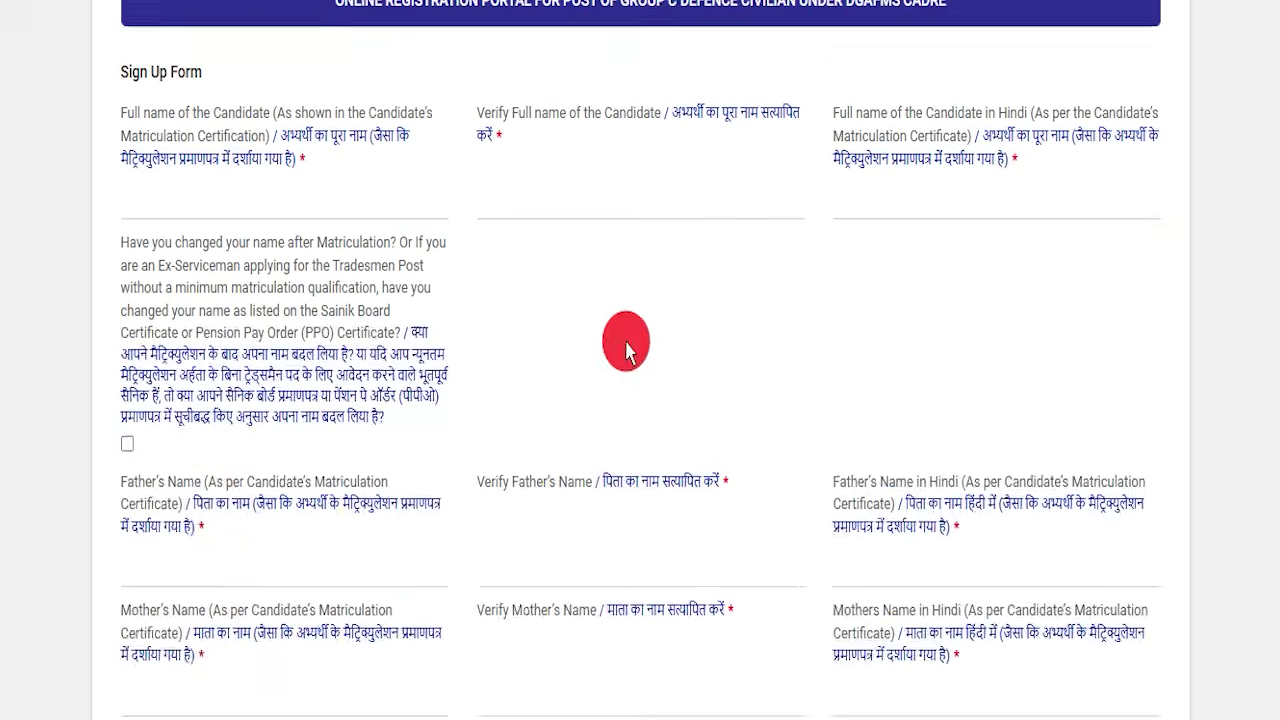
Review the sign-up form down to its final declarations, and look over the registration portal's home page
scroll(626, 350, "up", 4)
scroll(651, 370, "down", 15)
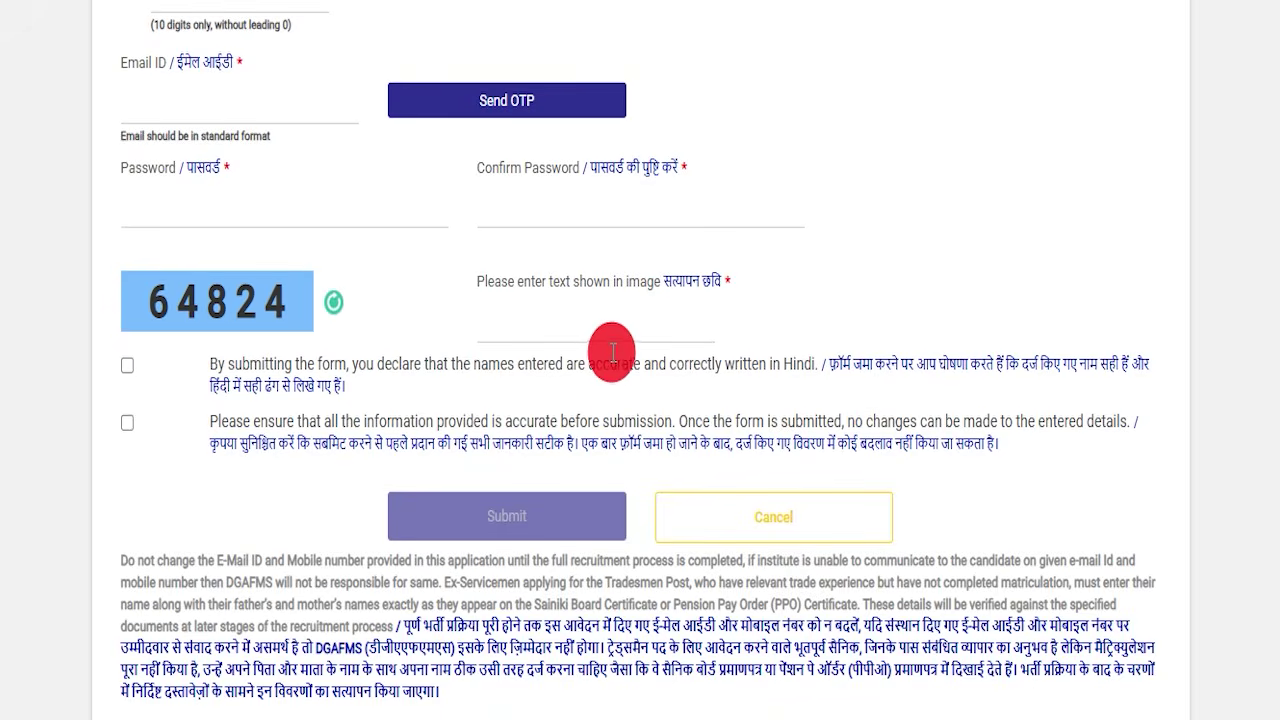
scroll(537, 300, "up", 15)
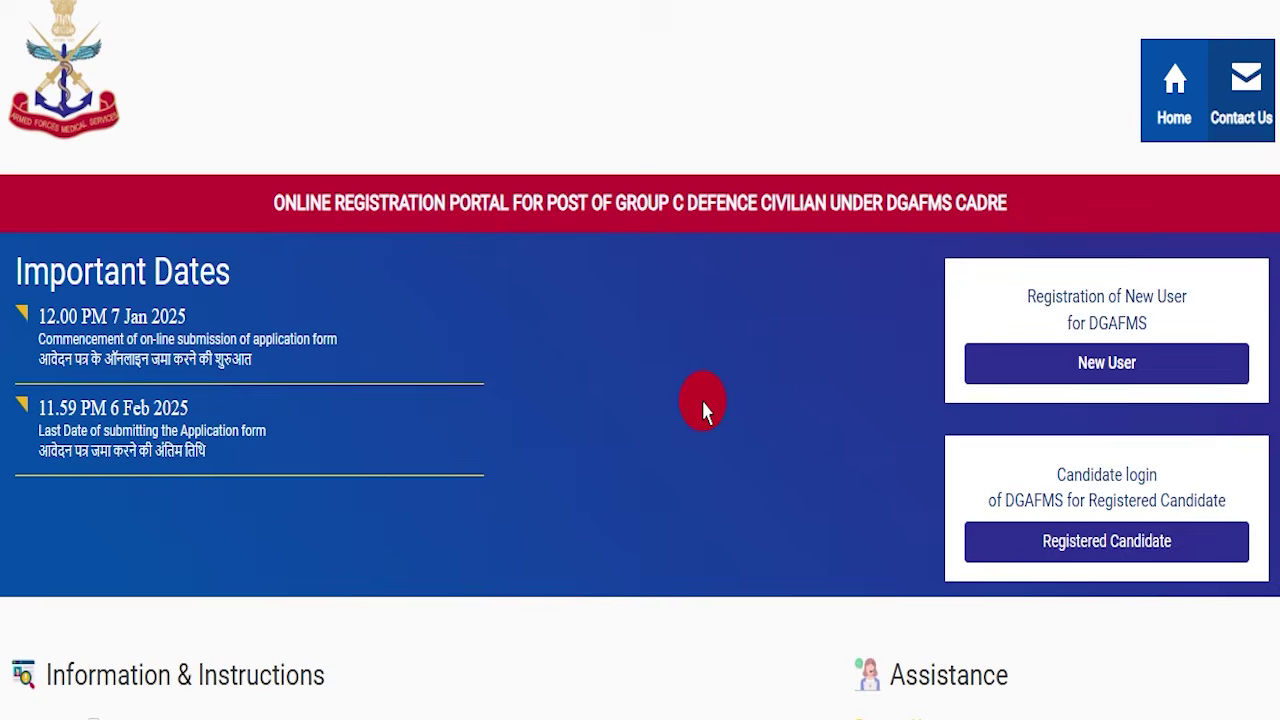
scroll(695, 405, "down", 3)
scroll(688, 415, "up", 3)
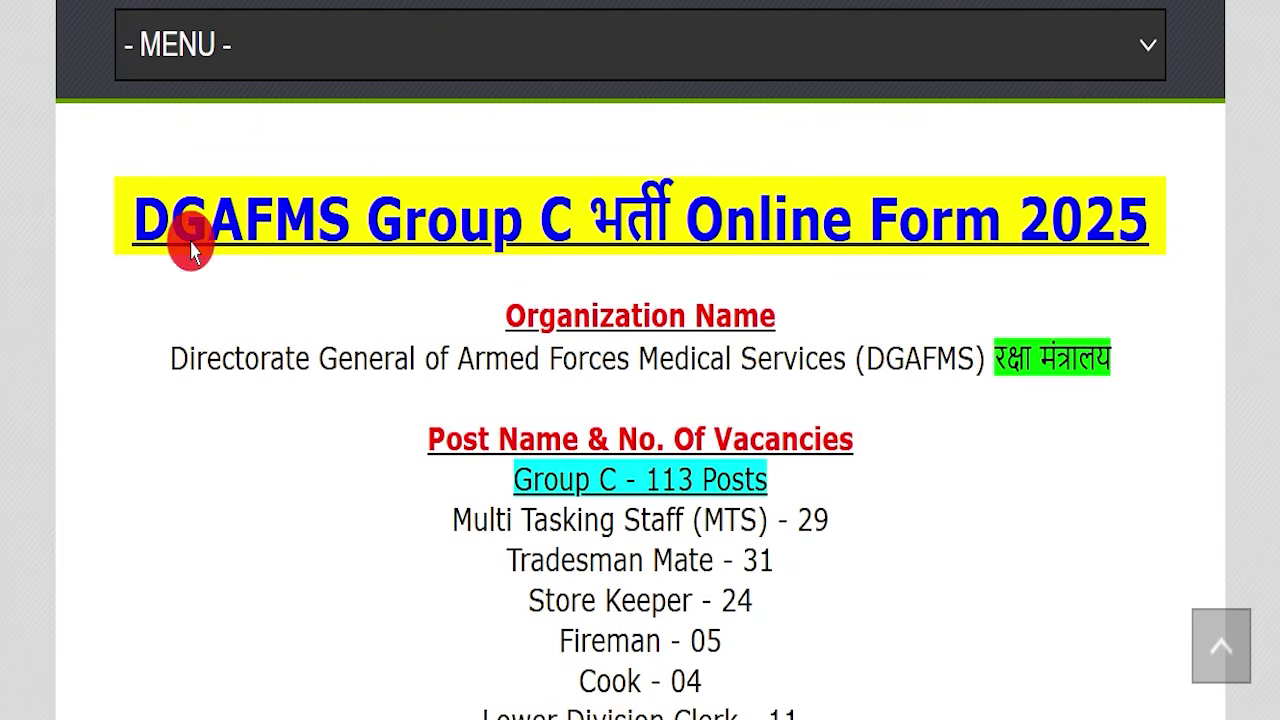
Switch to the IndSarkariNaukri job page and review the DGAFMS Group C Online Form 2025 heading and recruitment introduction
left_click_drag(130, 212, 1135, 196)
left_click(1000, 295)
scroll(557, 391, "up", 8)
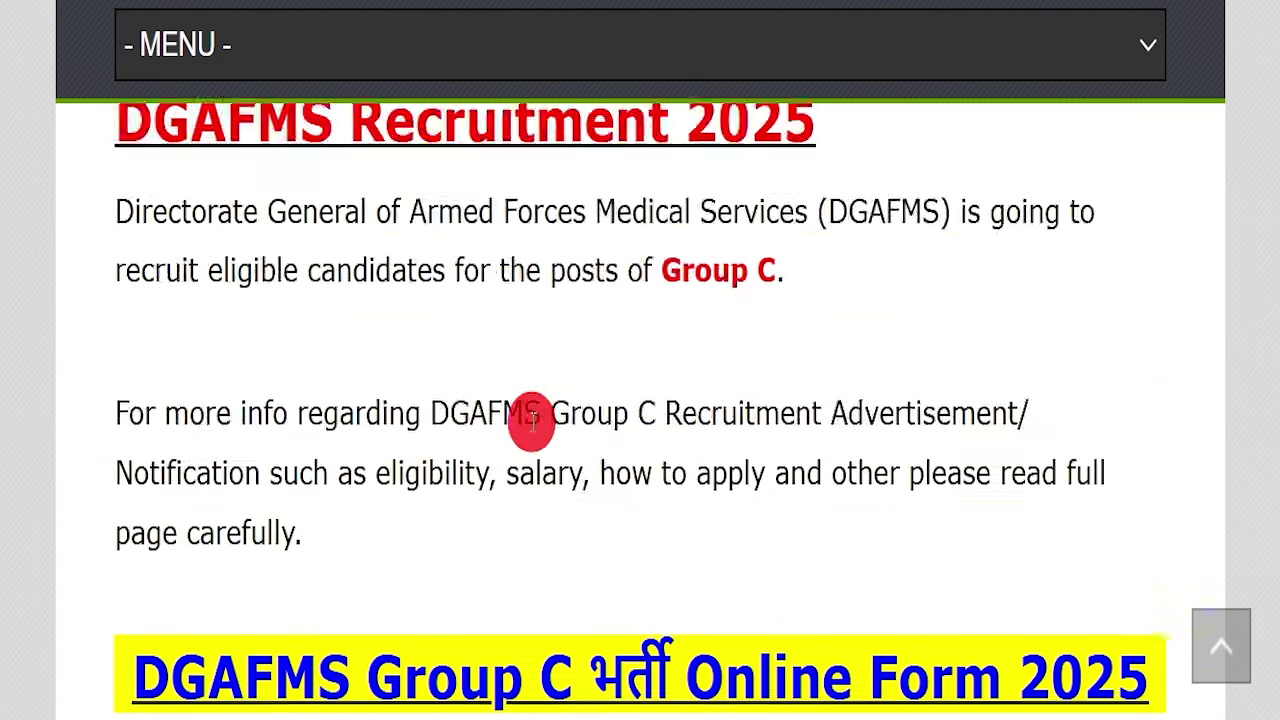
scroll(537, 425, "up", 5)
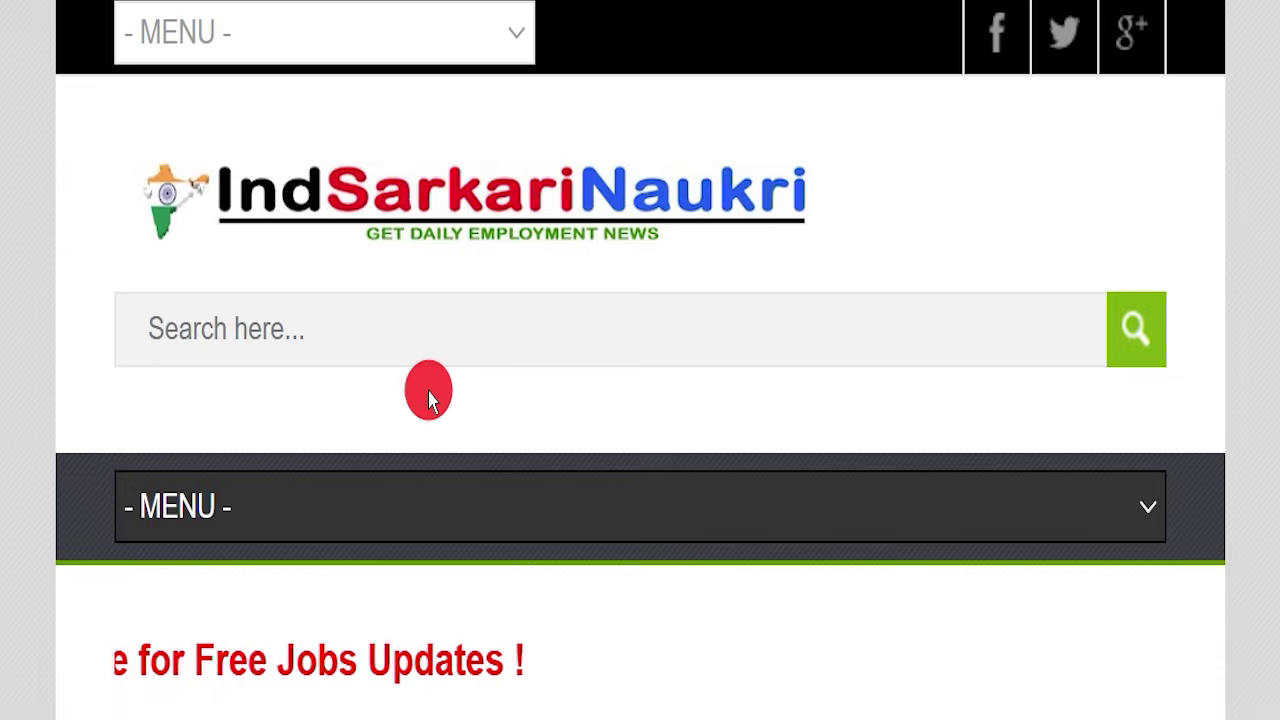
scroll(428, 394, "down", 5)
scroll(481, 410, "down", 6)
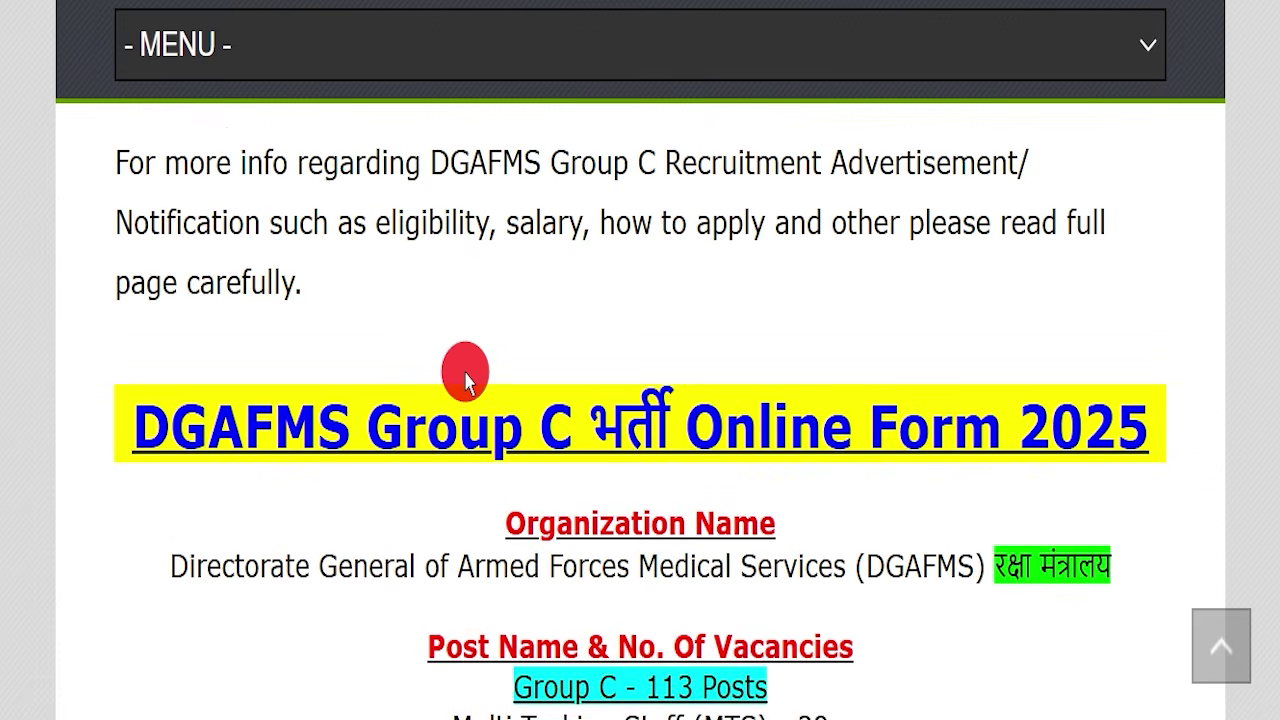
scroll(468, 377, "down", 2)
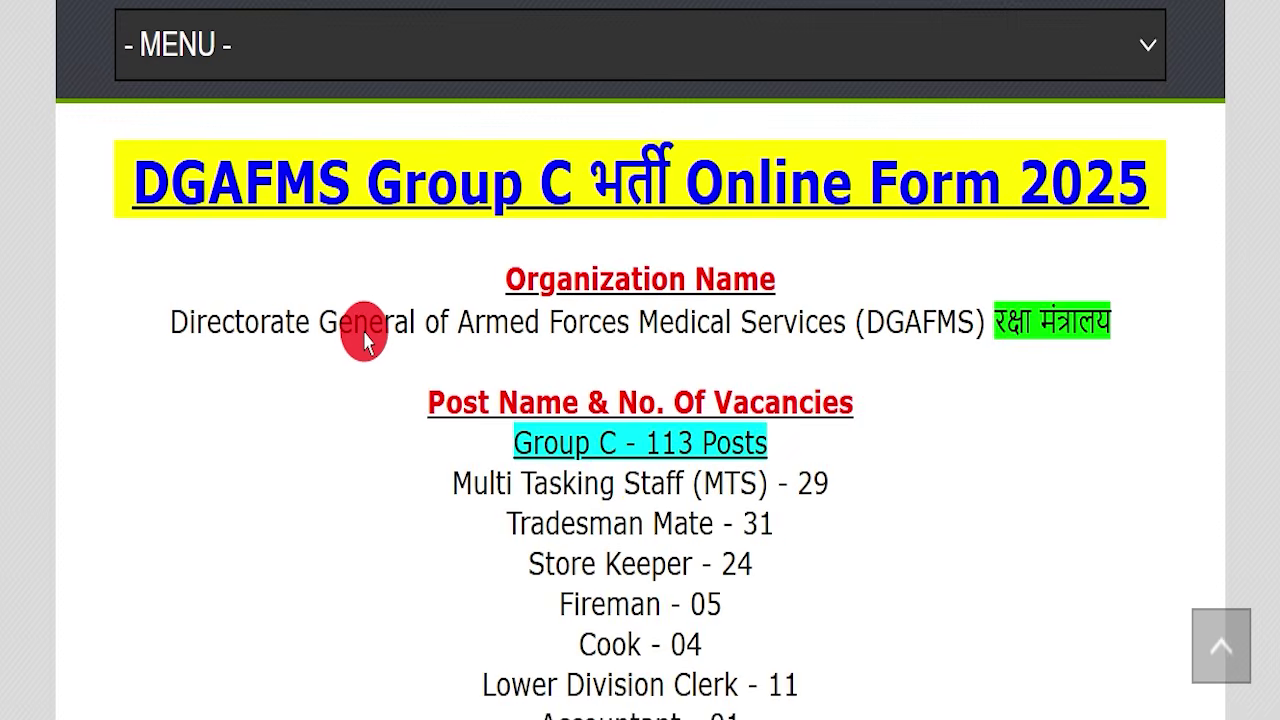
Highlight the organization name and the Group C total posts line on the job page
left_click_drag(160, 322, 1115, 325)
left_click(1068, 362)
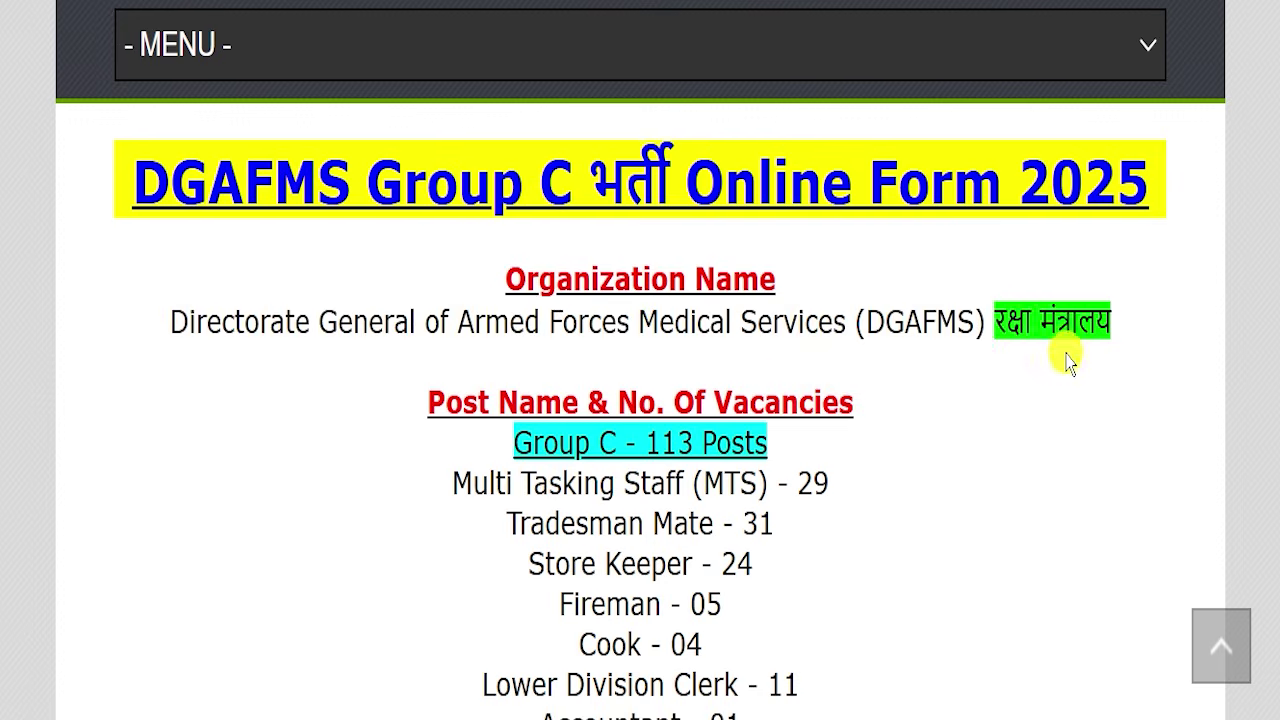
left_click_drag(432, 435, 809, 428)
left_click(933, 412)
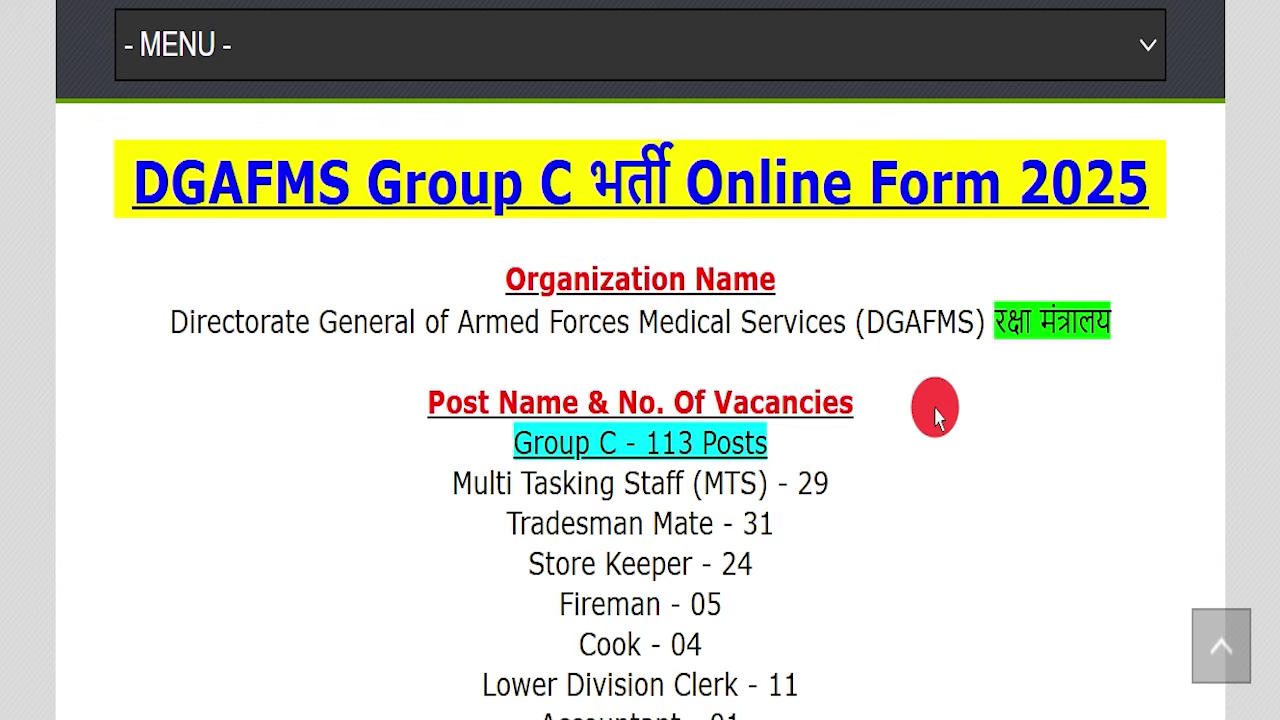
Highlight the vacancy numbers for Multi Tasking Staff, Tradesman Mate, Store Keeper and Cook
left_click_drag(790, 480, 912, 482)
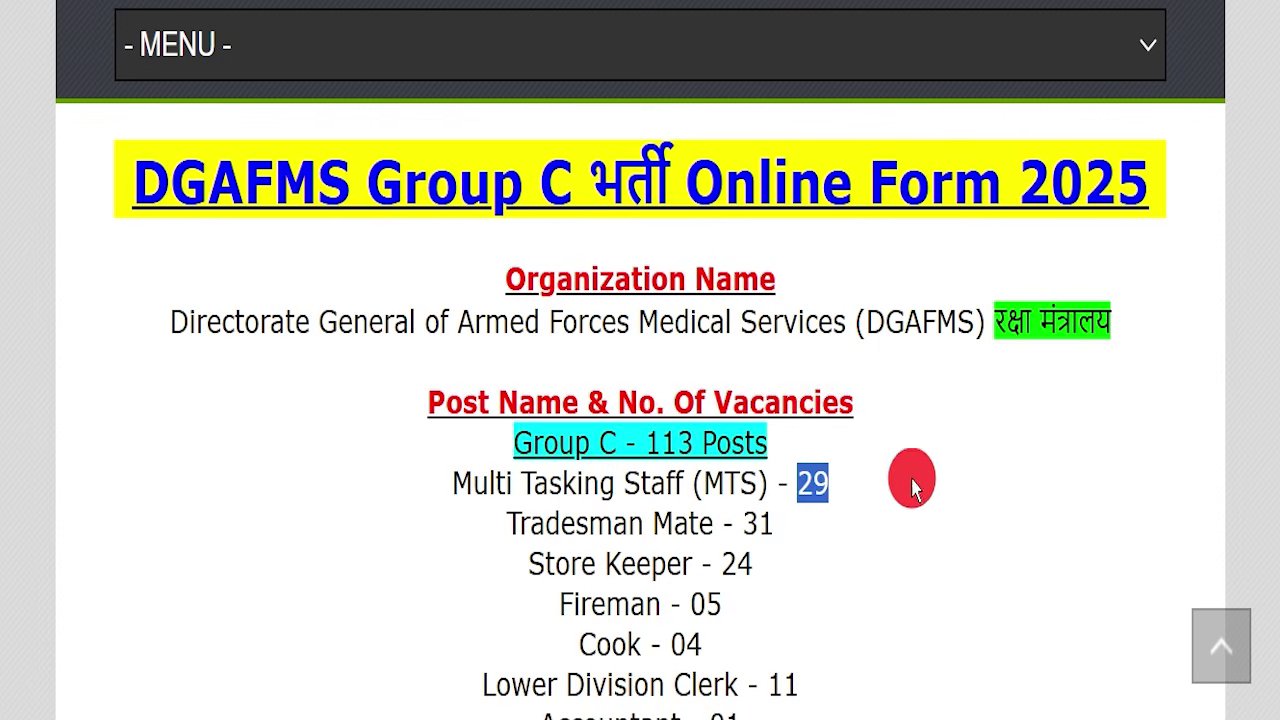
left_click_drag(738, 523, 797, 525)
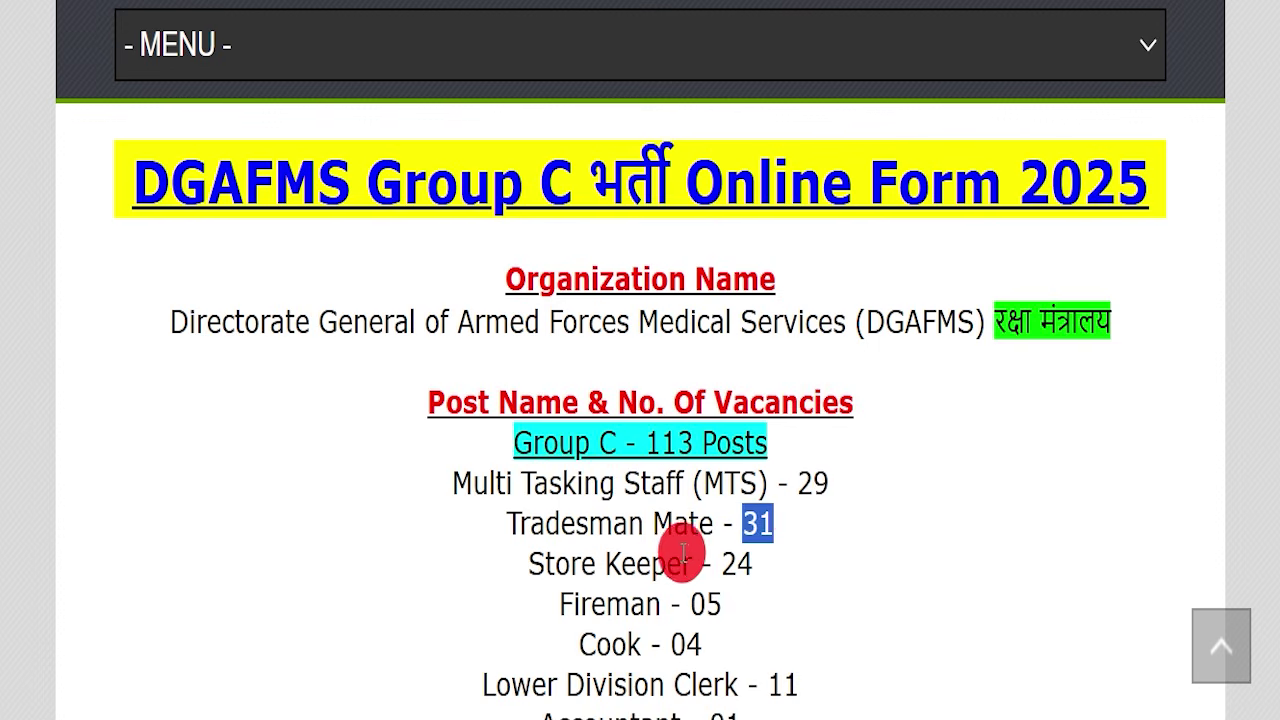
left_click_drag(716, 562, 800, 557)
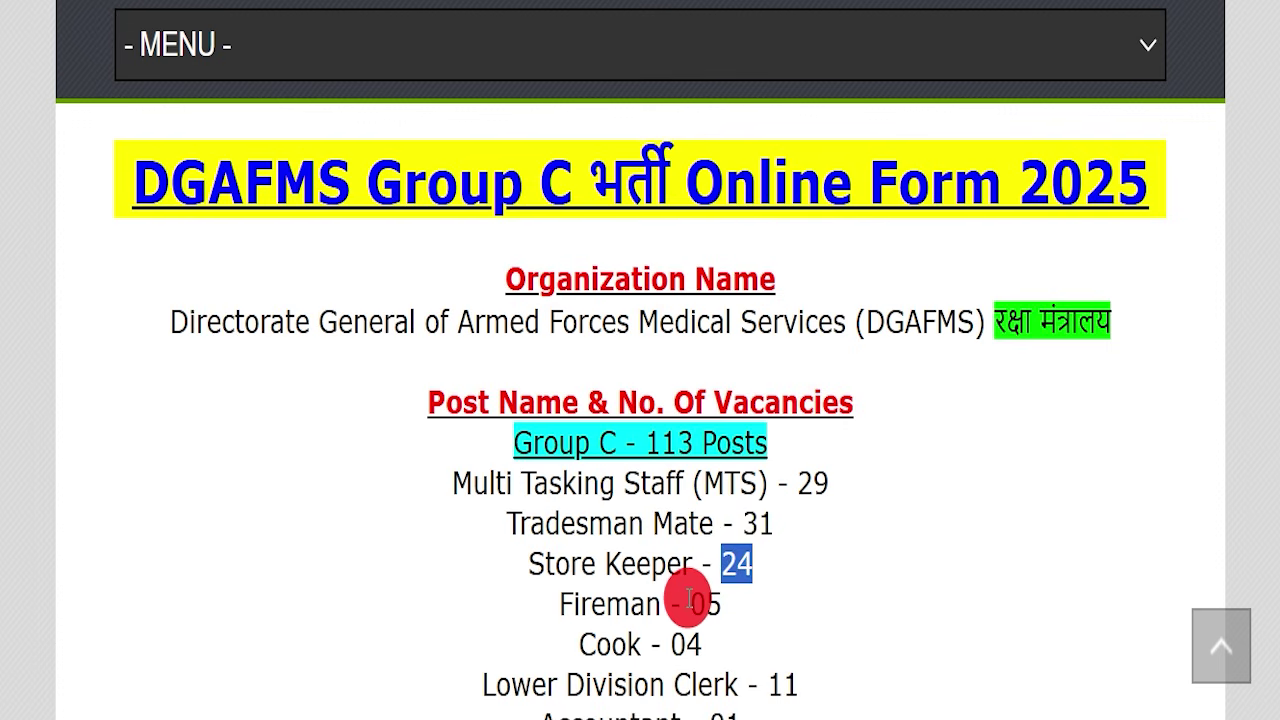
left_click_drag(668, 645, 737, 638)
scroll(837, 551, "down", 2)
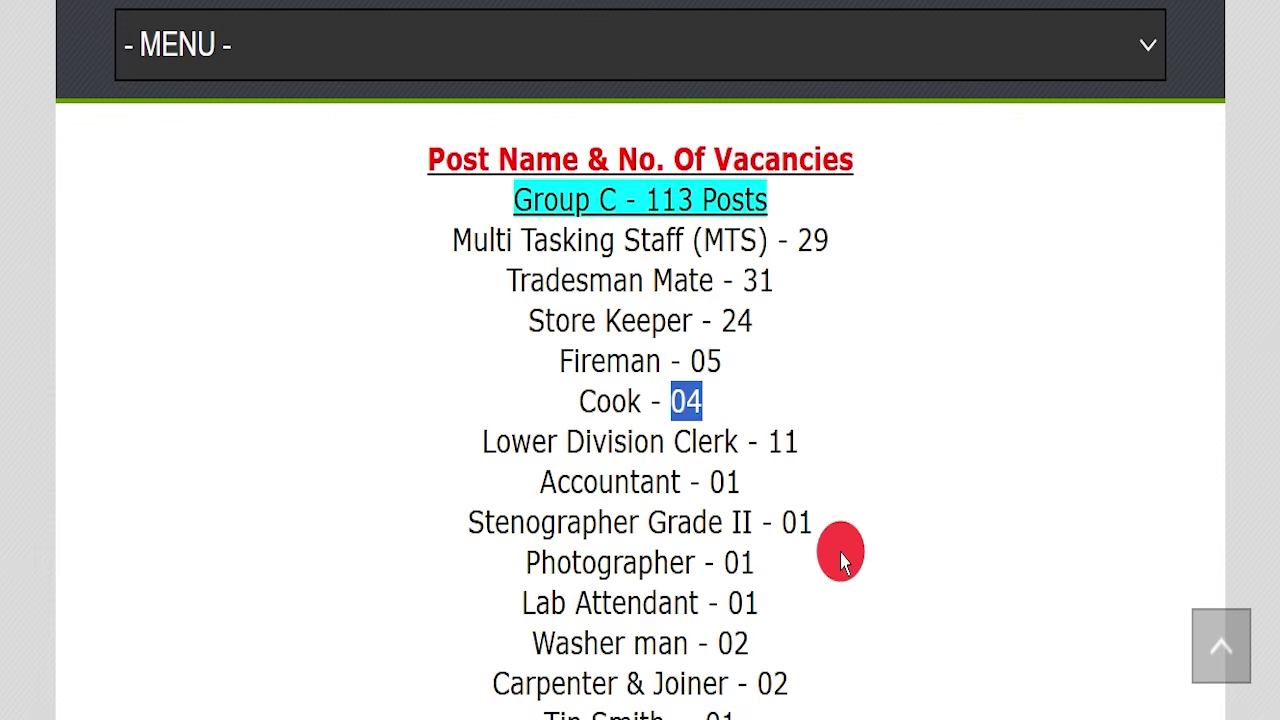
Highlight the remaining posts in the vacancy list, from Lower Division Clerk down to Tin Smith
left_click_drag(768, 438, 815, 460)
scroll(815, 460, "down", 1)
triple_click(555, 395)
left_click(545, 479)
left_click_drag(480, 562, 686, 580)
left_click_drag(535, 600, 765, 600)
scroll(934, 517, "down", 3)
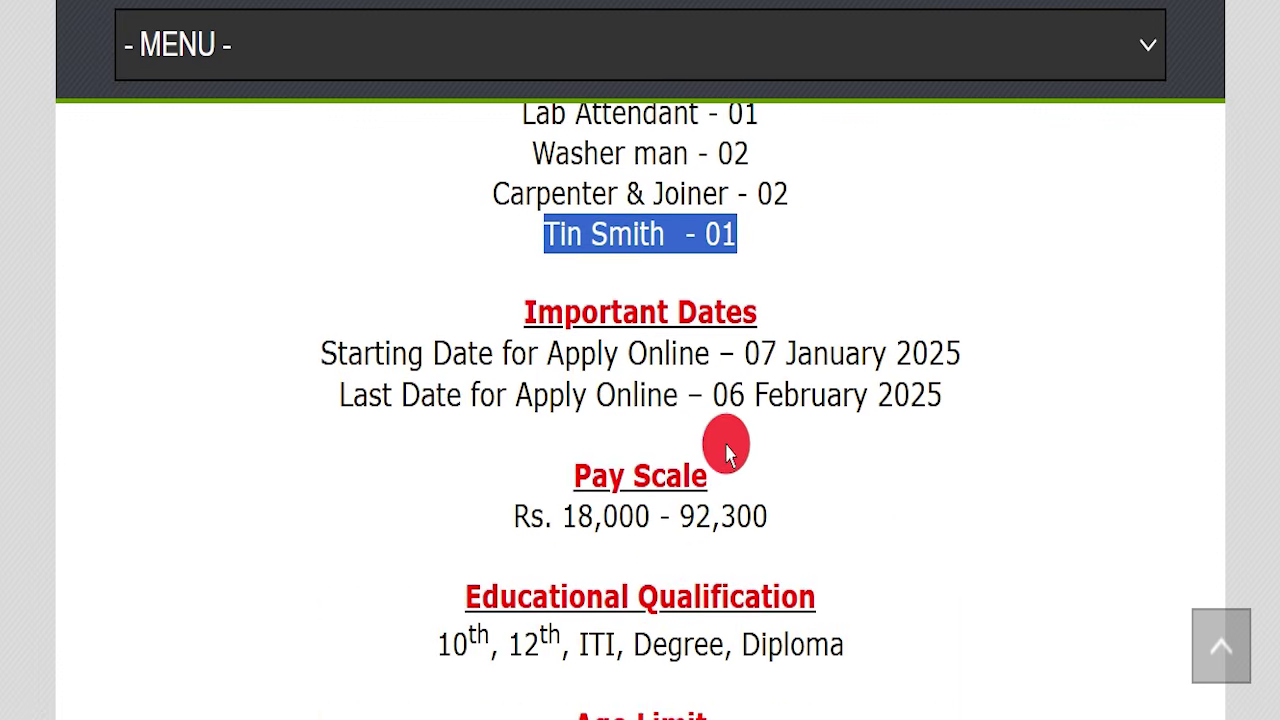
Highlight the last date for applying online and the educational qualification line
left_click_drag(706, 393, 958, 400)
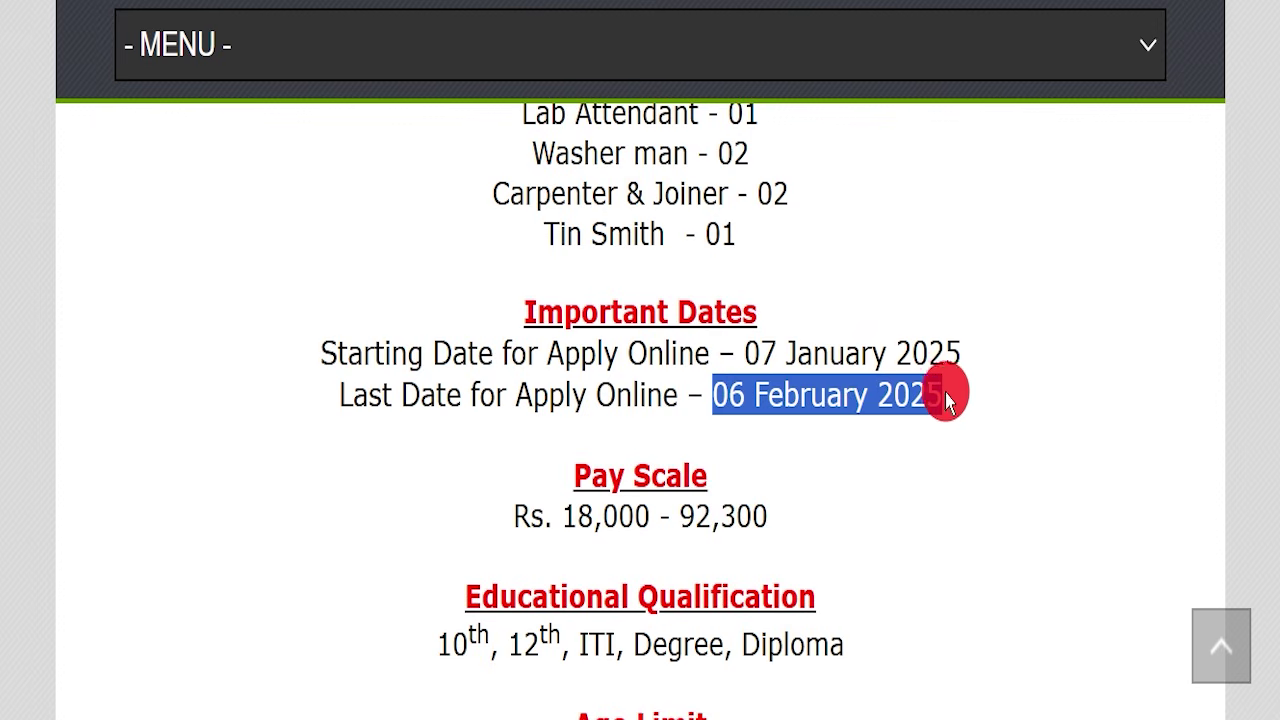
scroll(794, 429, "down", 1)
left_click_drag(436, 518, 838, 507)
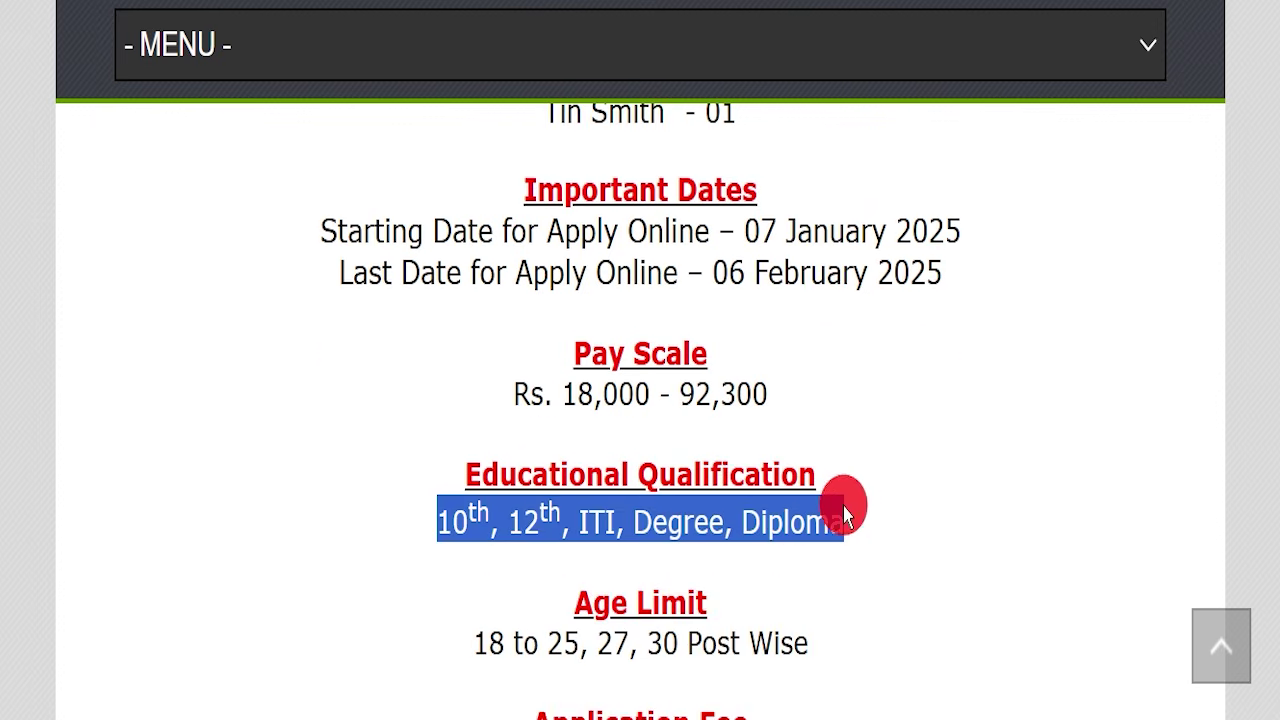
scroll(880, 515, "down", 2)
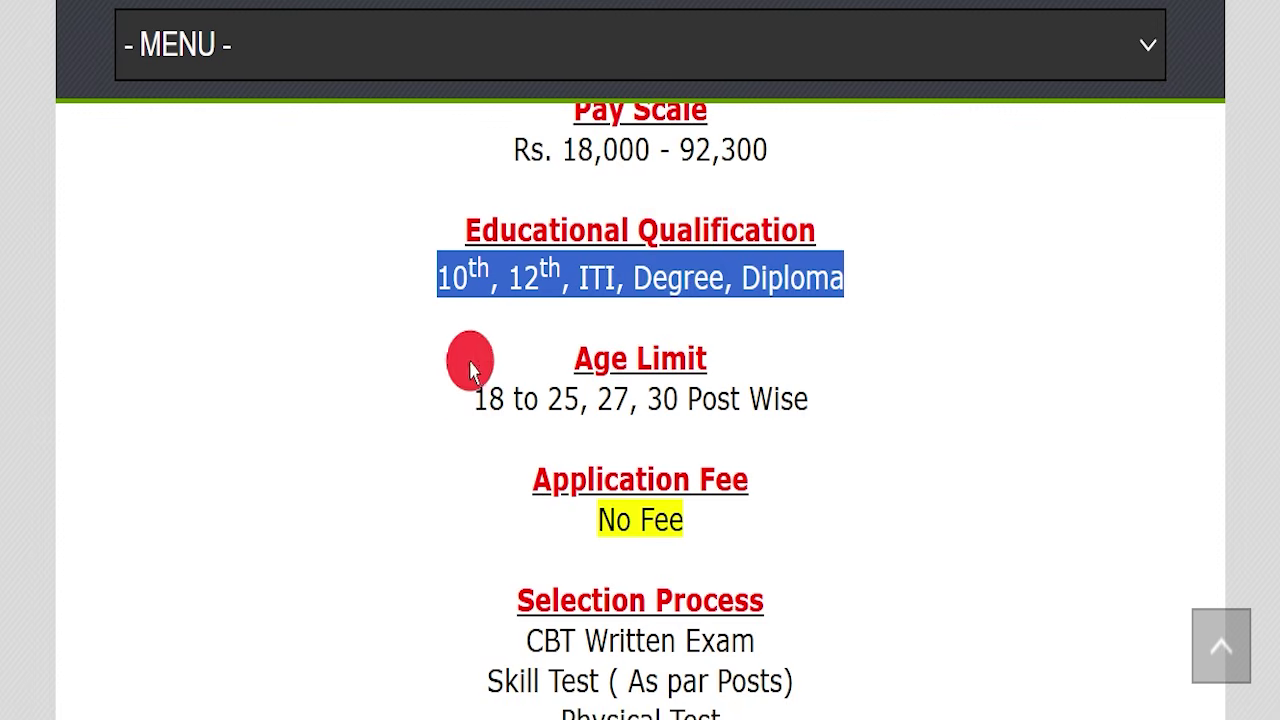
Highlight the age limit and the application fee entries on the job page
left_click_drag(404, 397, 866, 399)
left_click(875, 398)
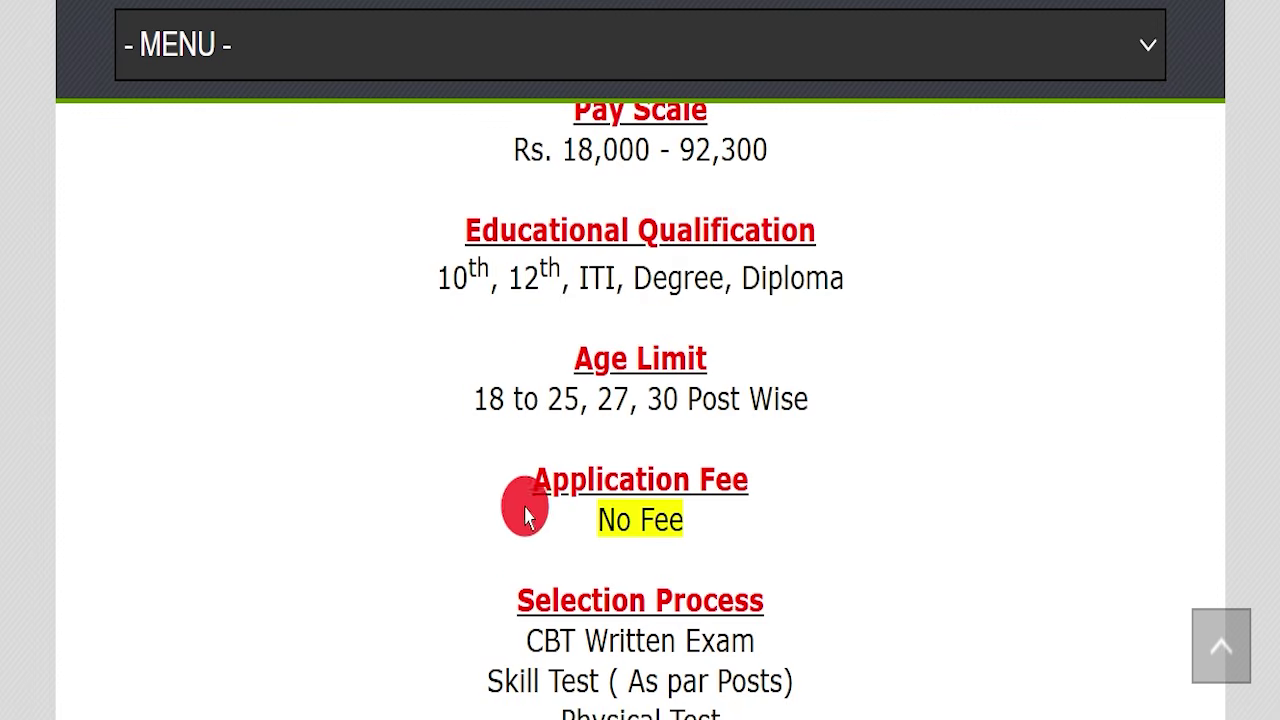
triple_click(646, 508)
scroll(857, 508, "down", 2)
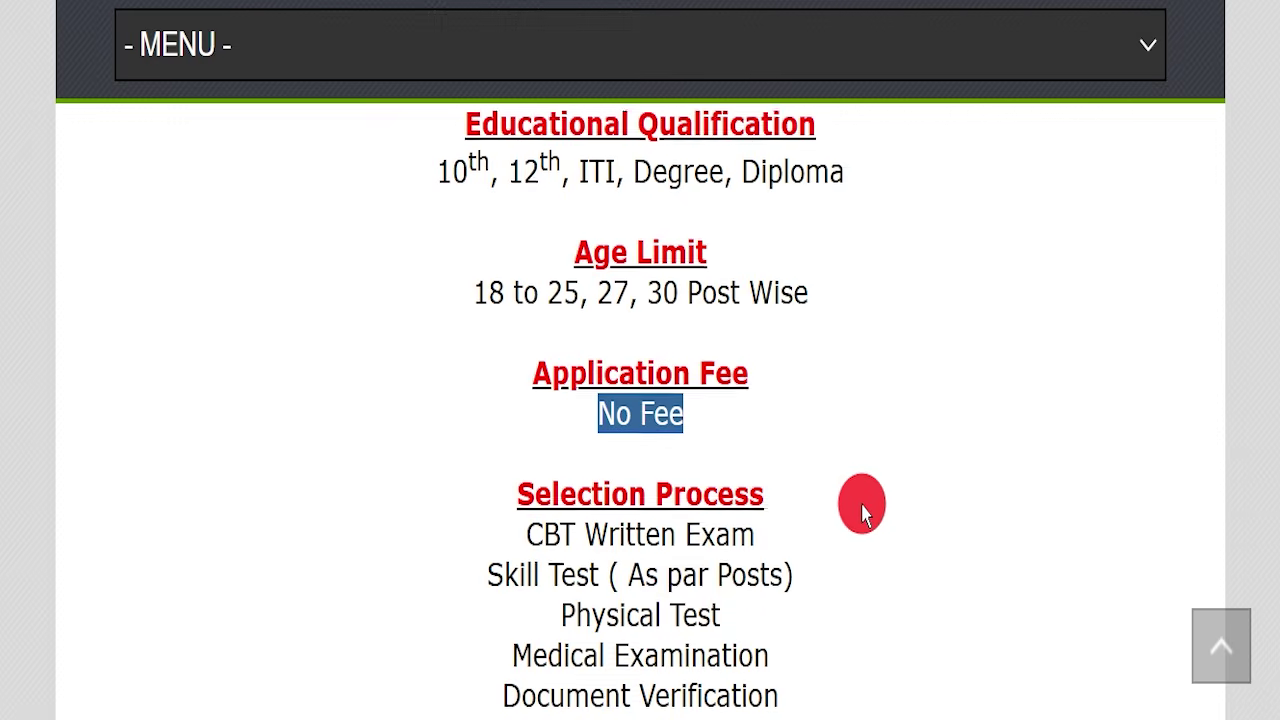
Highlight the apply mode and the job location below the selection process
scroll(722, 470, "down", 2)
triple_click(728, 434)
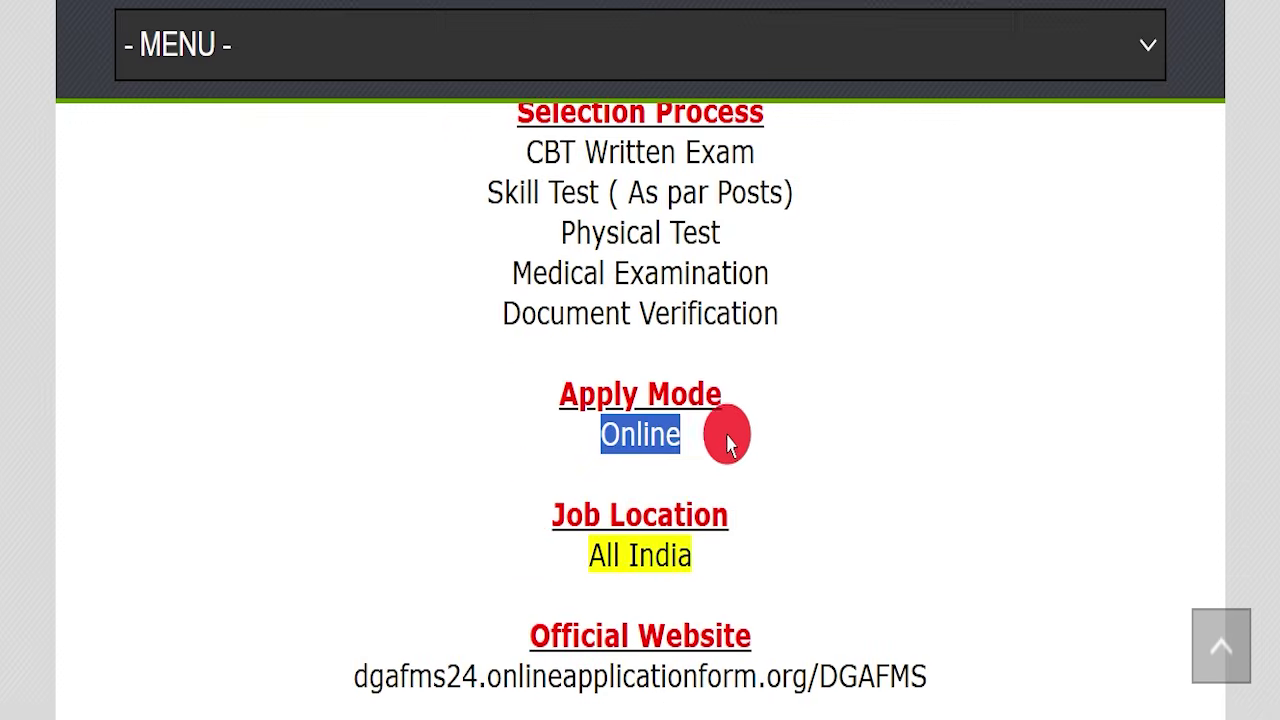
triple_click(728, 543)
scroll(790, 525, "down", 1)
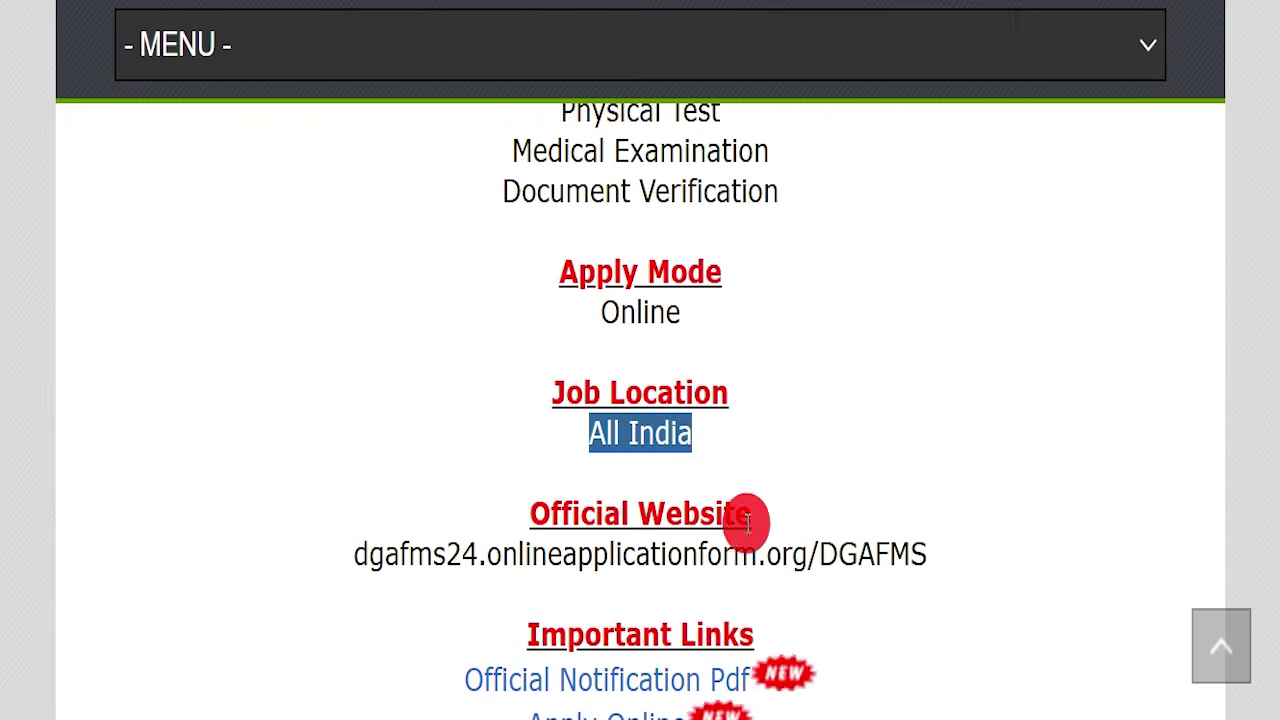
Highlight the official notification PDF link, then mark the issuing ministry and the registration closing date in the notice
scroll(560, 533, "down", 1)
left_click_drag(436, 535, 752, 548)
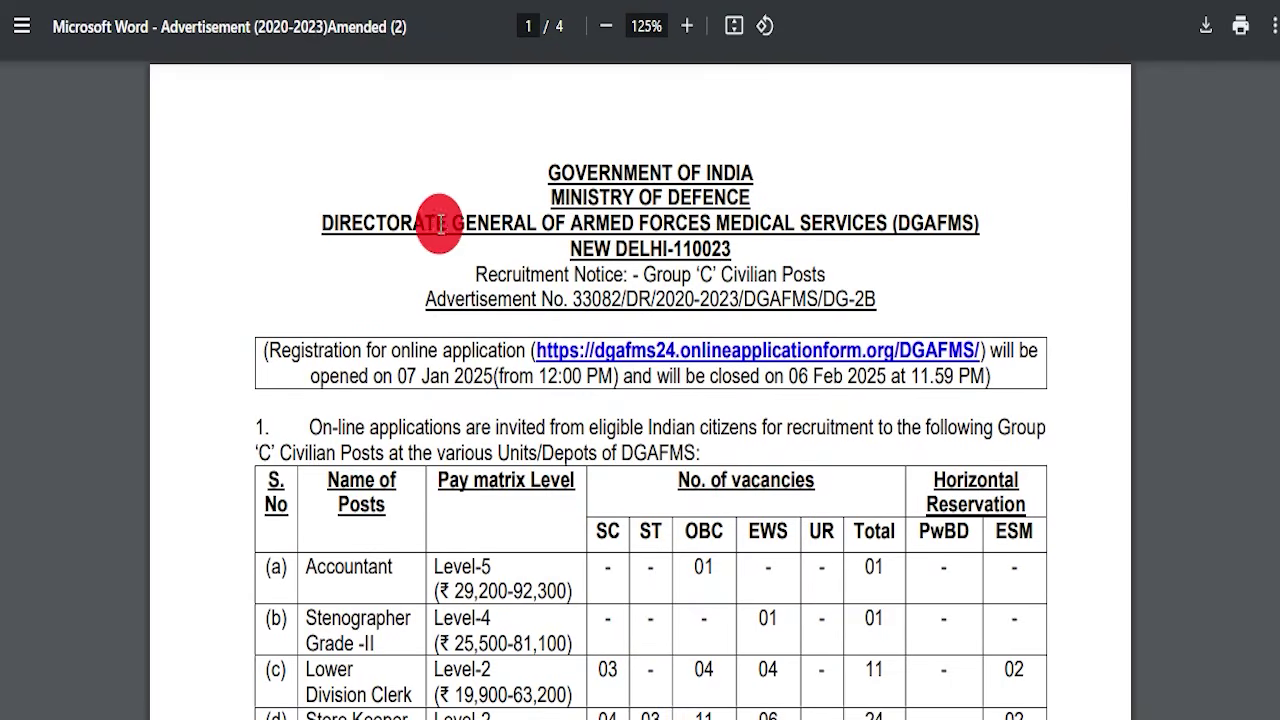
left_click_drag(484, 220, 703, 185)
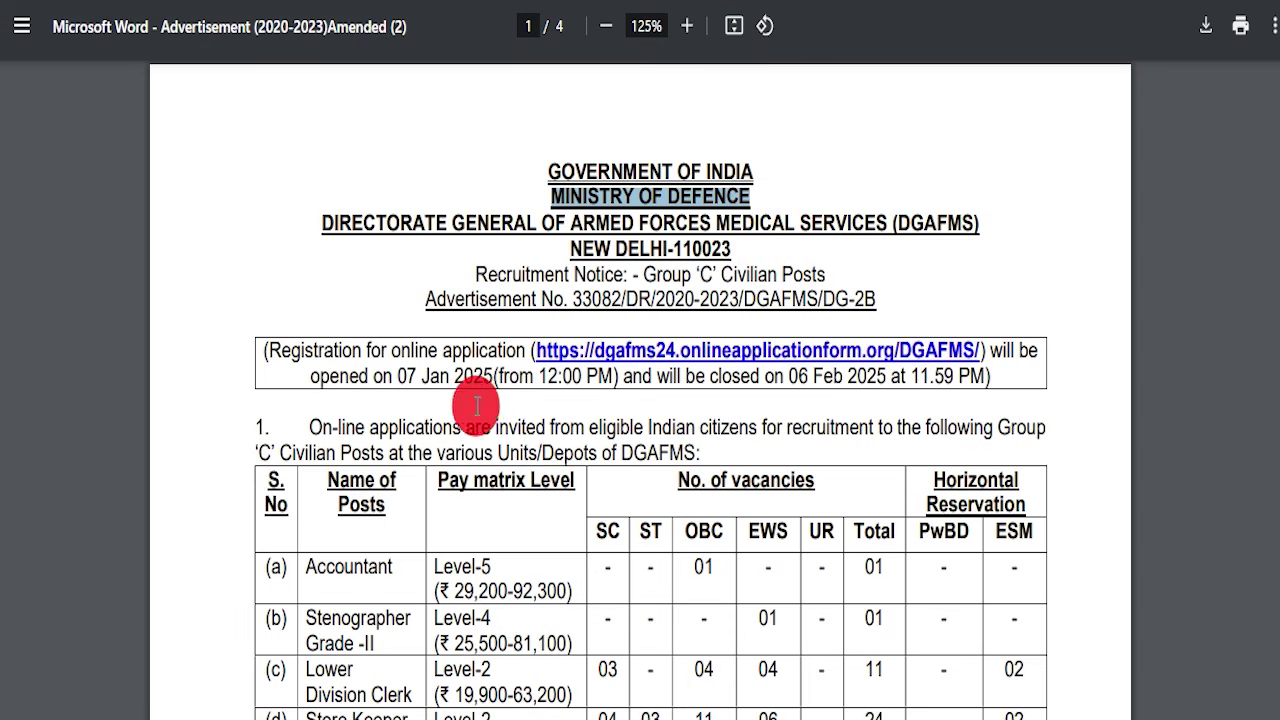
left_click_drag(788, 375, 875, 370)
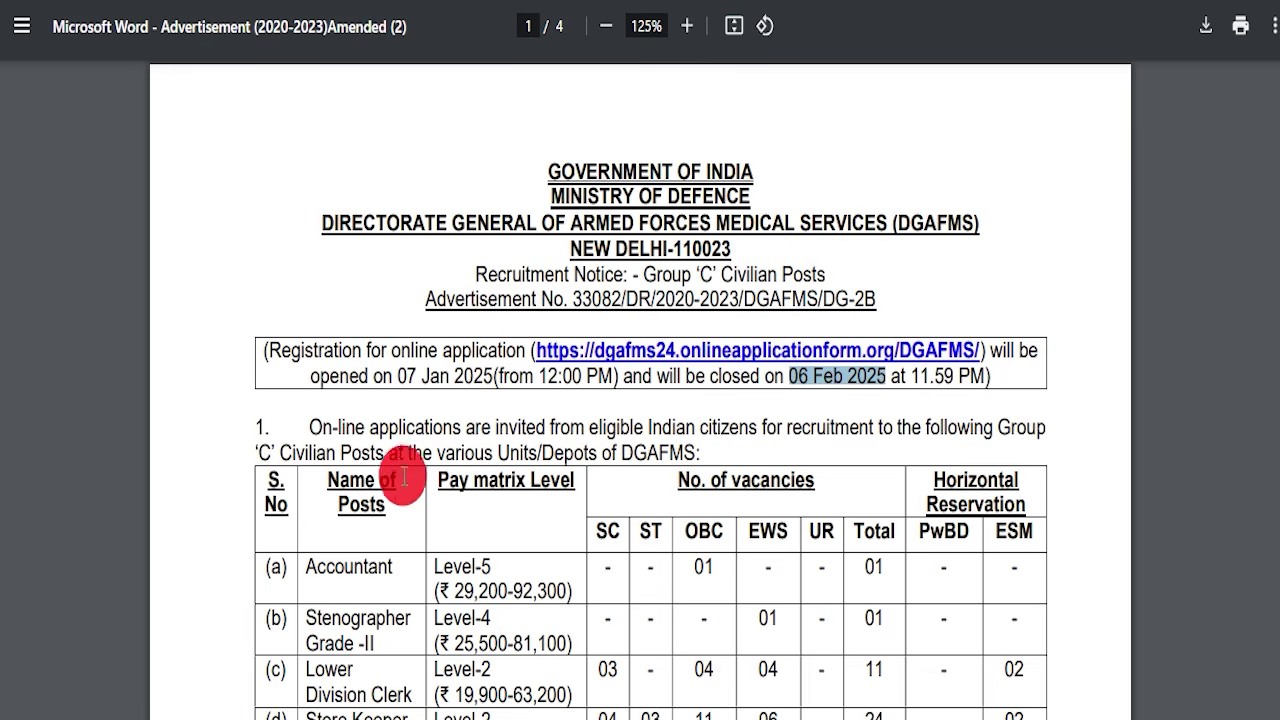
Examine the names of posts in the notice's vacancy table, from Accountant to Photographer
scroll(420, 492, "down", 3)
left_click_drag(311, 324, 387, 325)
left_click_drag(322, 371, 376, 375)
left_click_drag(317, 412, 337, 480)
left_click_drag(318, 528, 366, 524)
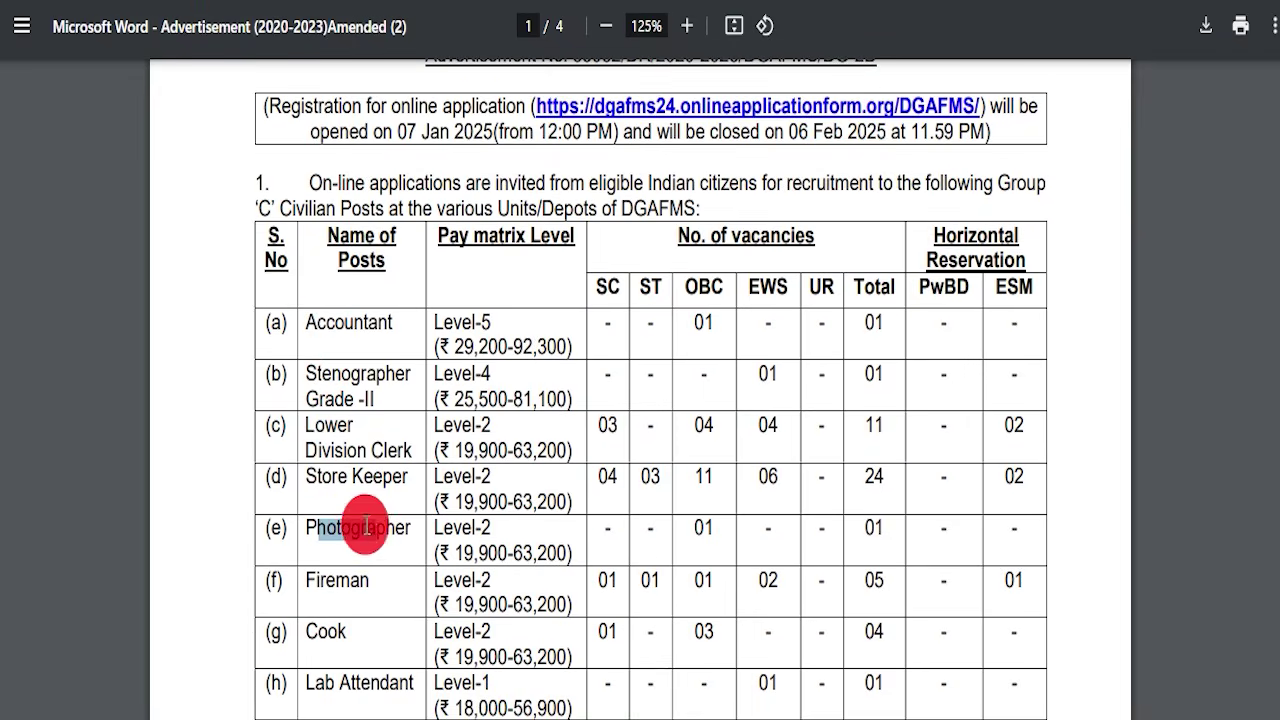
Examine the pay matrix levels and category-wise vacancy numbers down to the vacancy table's totals row
scroll(403, 526, "down", 1)
left_click_drag(441, 217, 523, 216)
left_click_drag(450, 279, 545, 425)
left_click_drag(862, 200, 608, 403)
scroll(608, 403, "down", 1)
left_click(623, 420)
scroll(644, 412, "down", 2)
left_click_drag(880, 490, 500, 429)
left_click(476, 531)
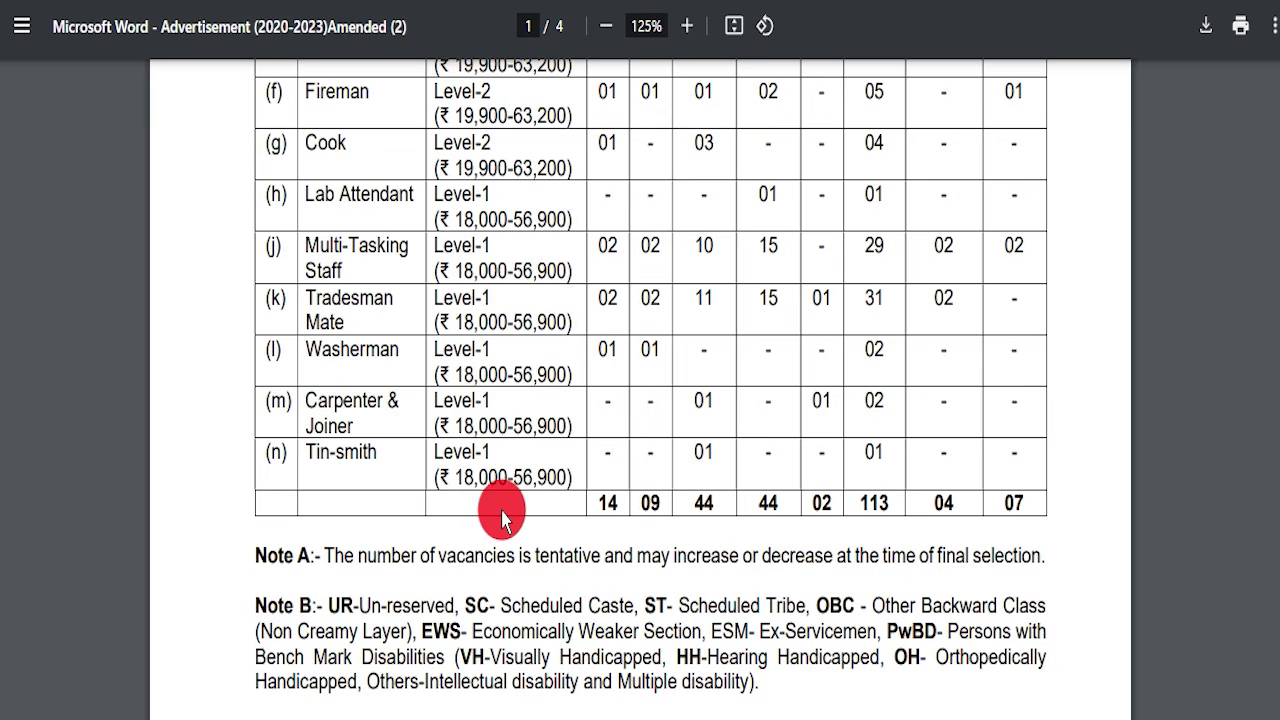
Mark the age limits and essential qualifications of the Accountant and Stenographer Grade-II posts in the eligibility table, then clear the marks
scroll(503, 518, "down", 5)
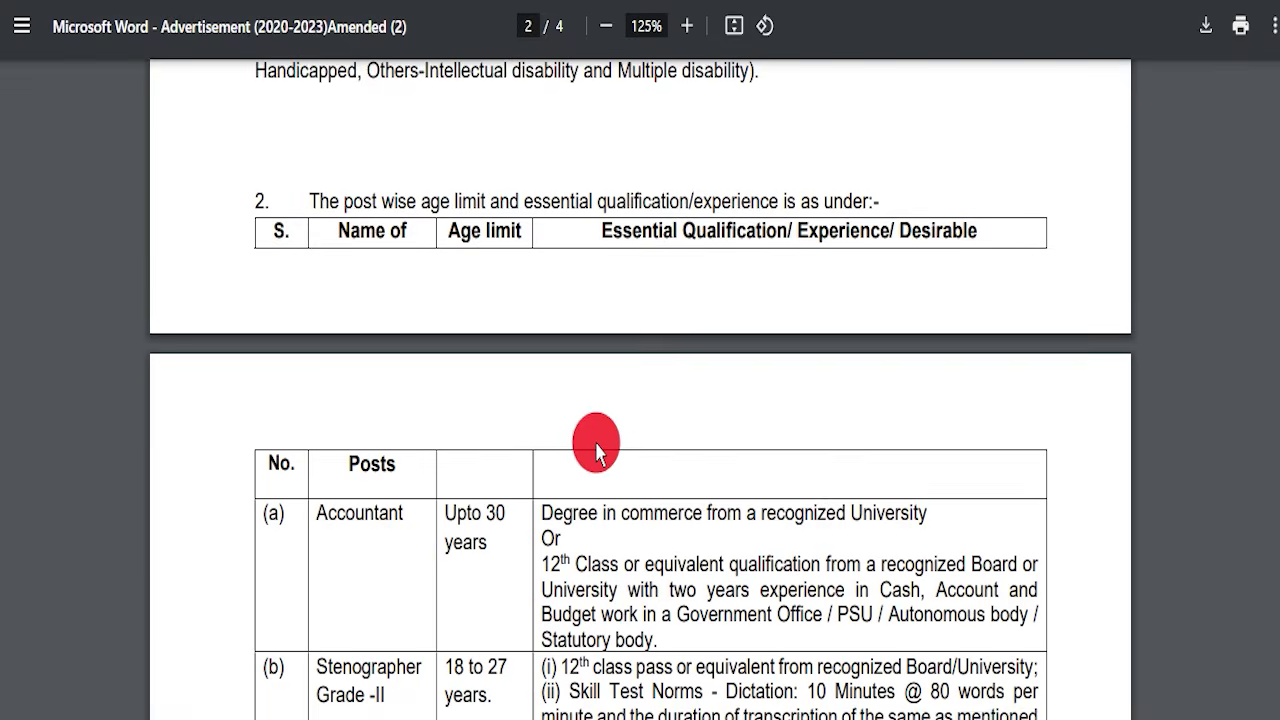
scroll(630, 552, "down", 1)
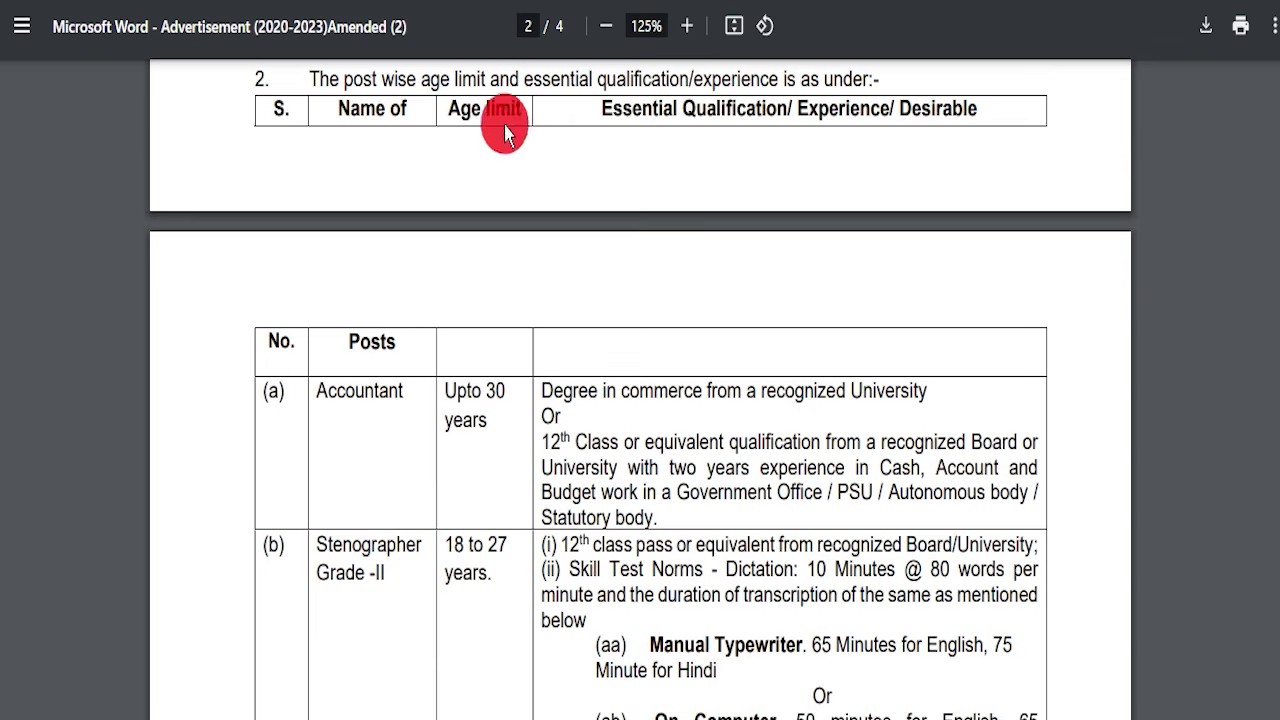
mouse_move(321, 420)
left_mouse_down()
mouse_move(414, 403)
mouse_move(453, 432)
mouse_move(535, 412)
mouse_move(764, 397)
left_mouse_up()
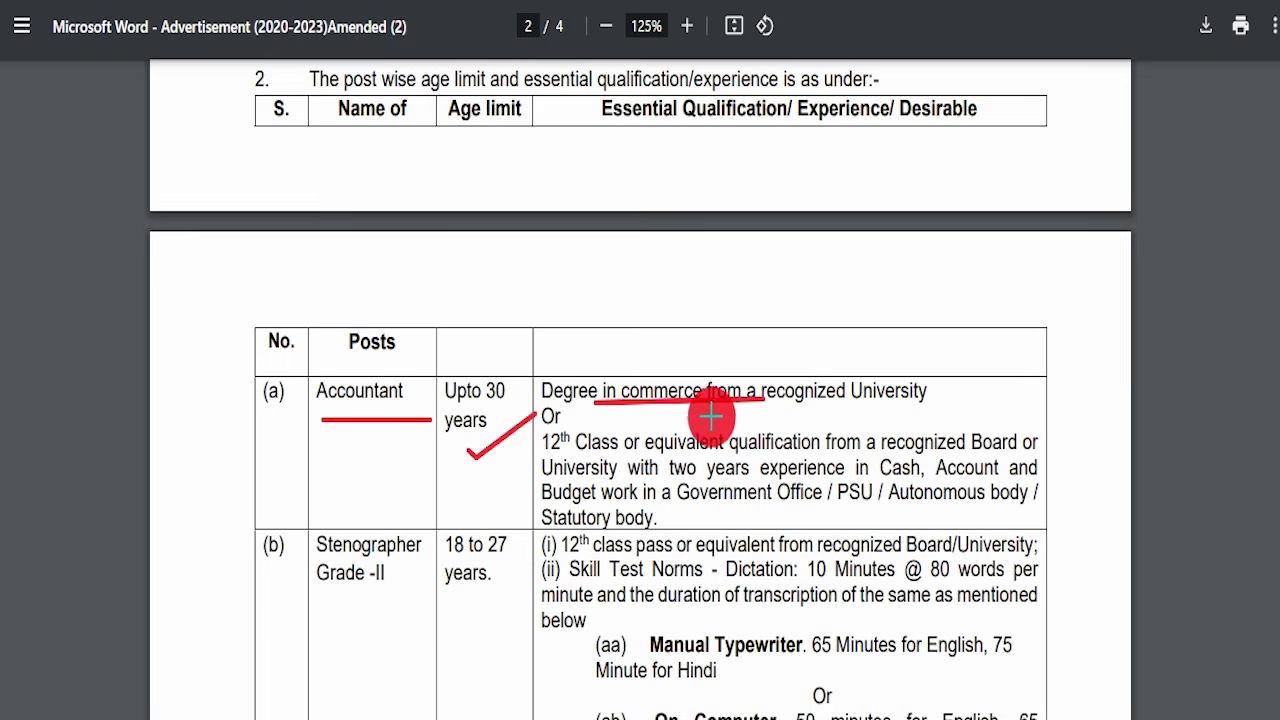
left_click_drag(628, 457, 735, 453)
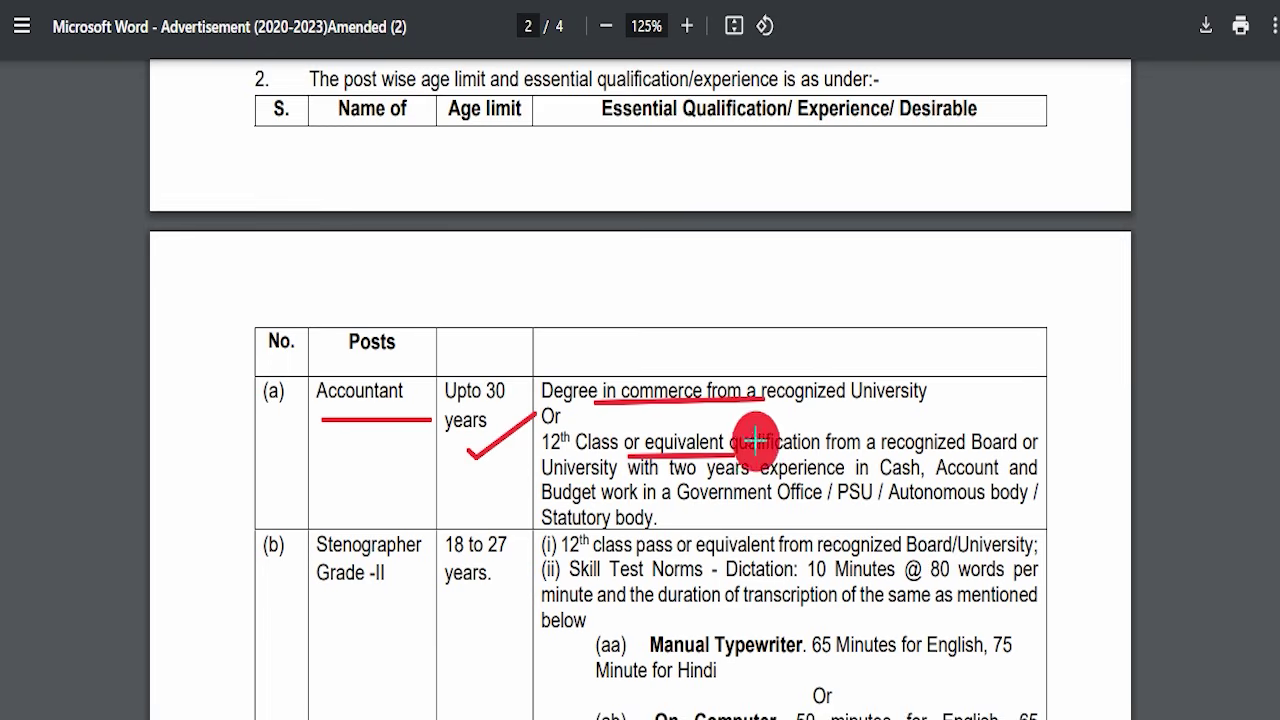
left_click_drag(322, 610, 508, 588)
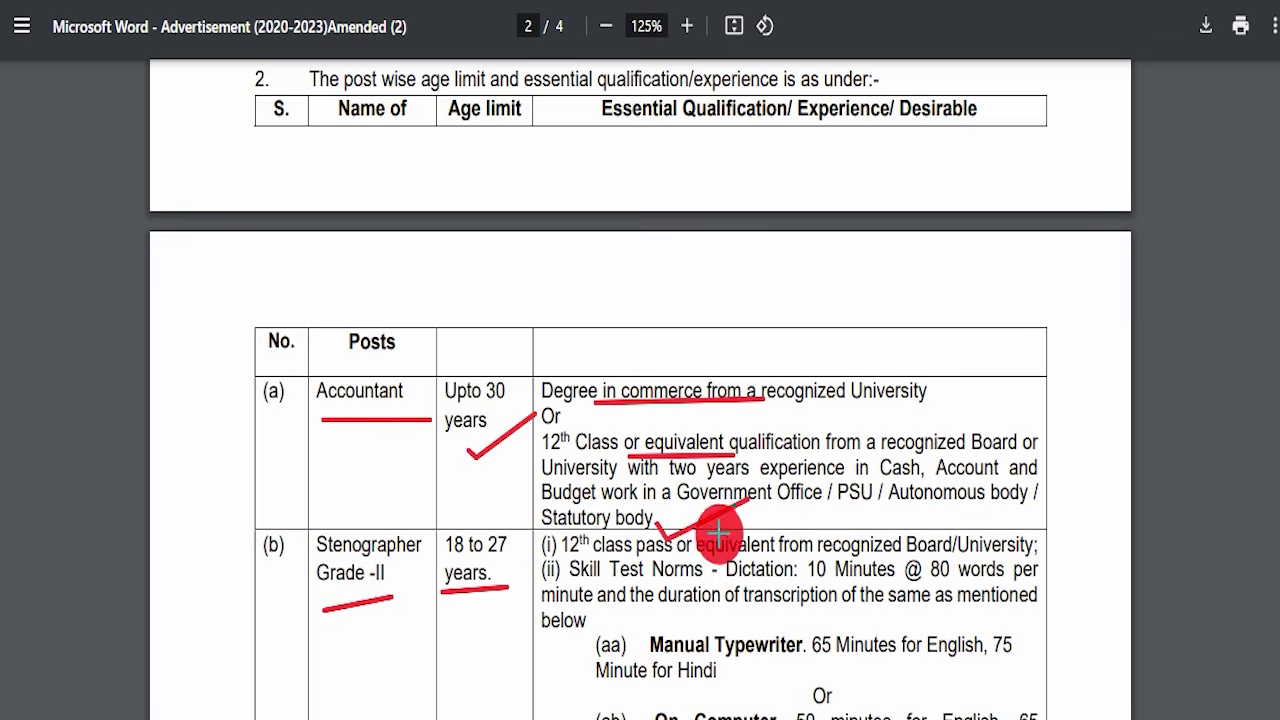
left_click_drag(568, 580, 648, 579)
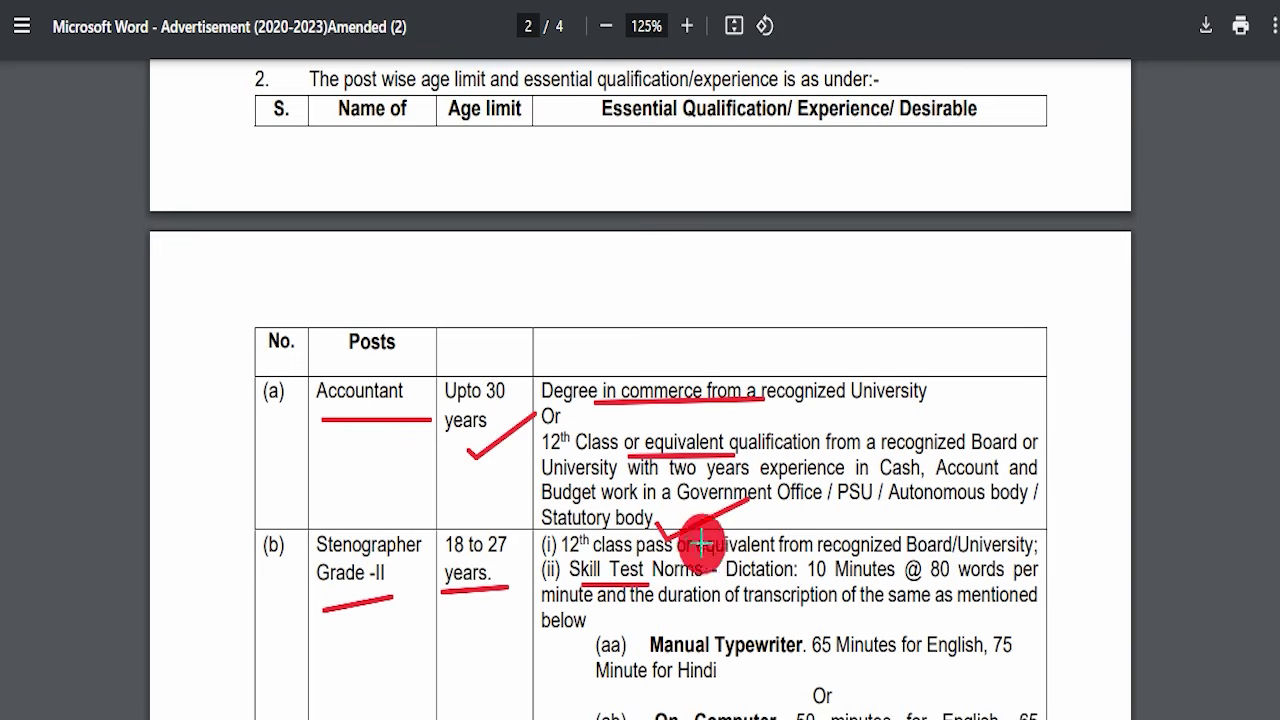
key("Escape")
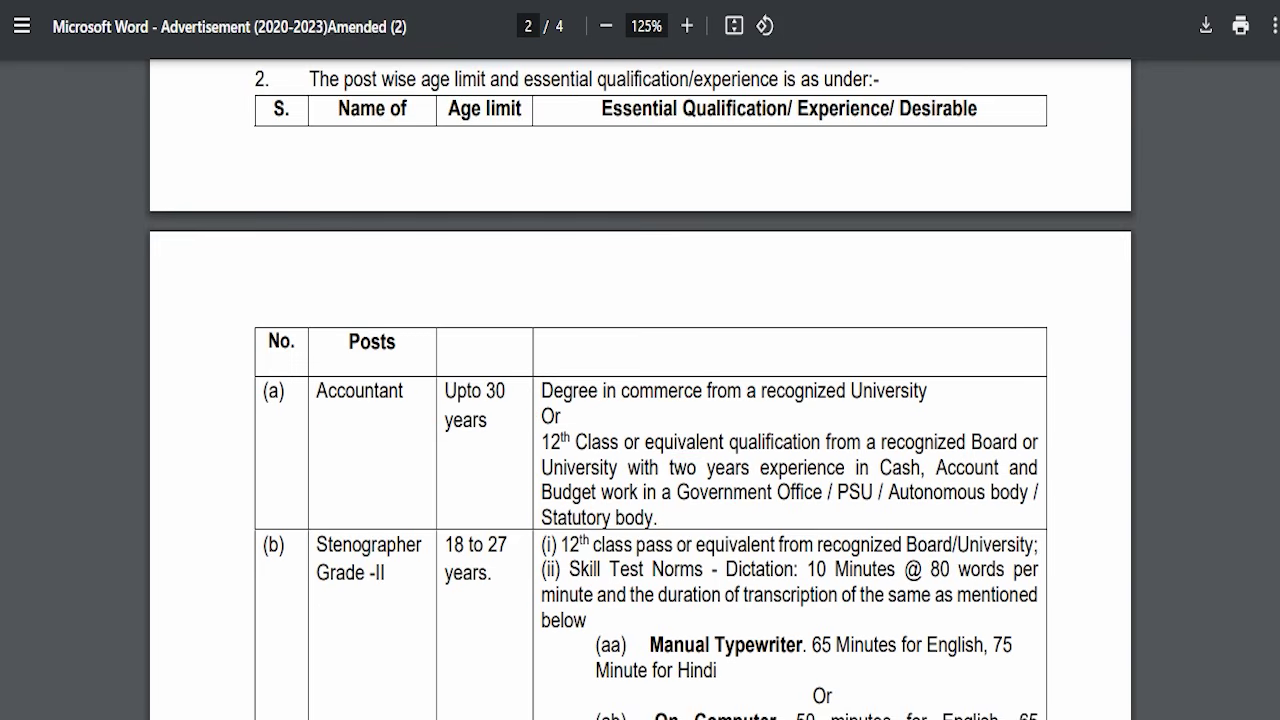
Underline the Lower Division Clerk's age limit, 12th class qualification and manual typewriter typing requirement
scroll(614, 306, "down", 4)
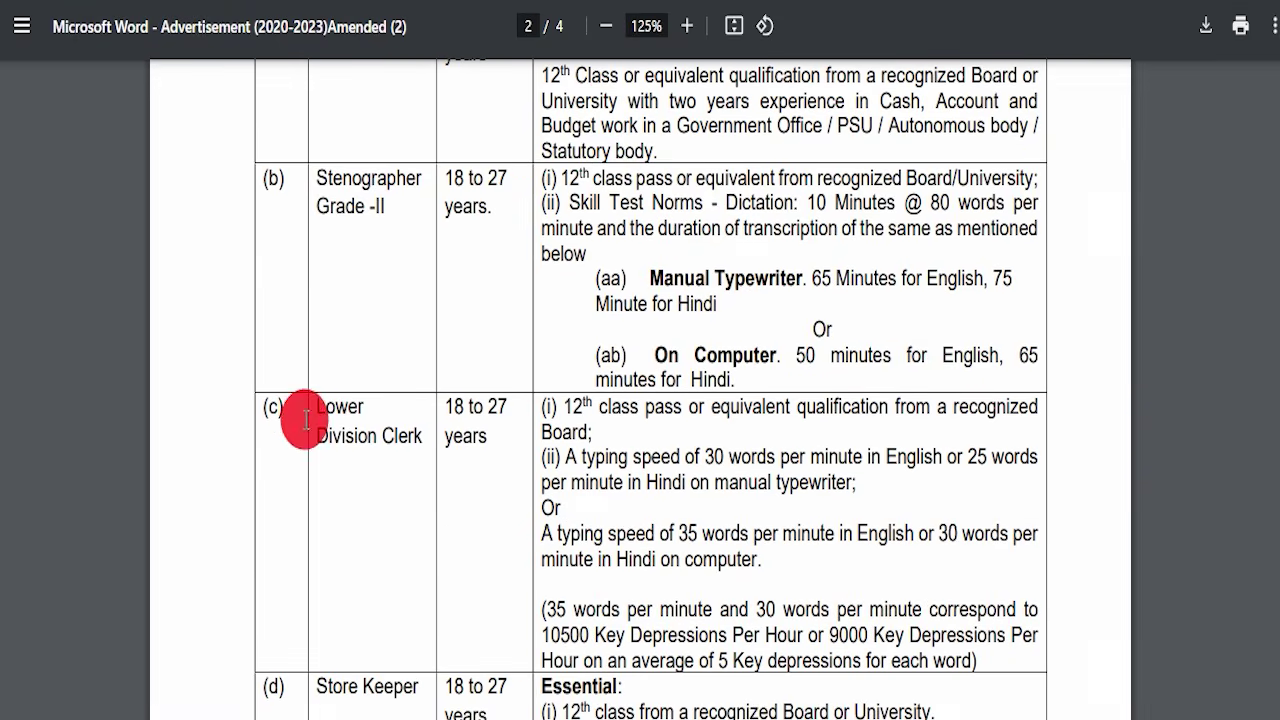
scroll(400, 428, "down", 3)
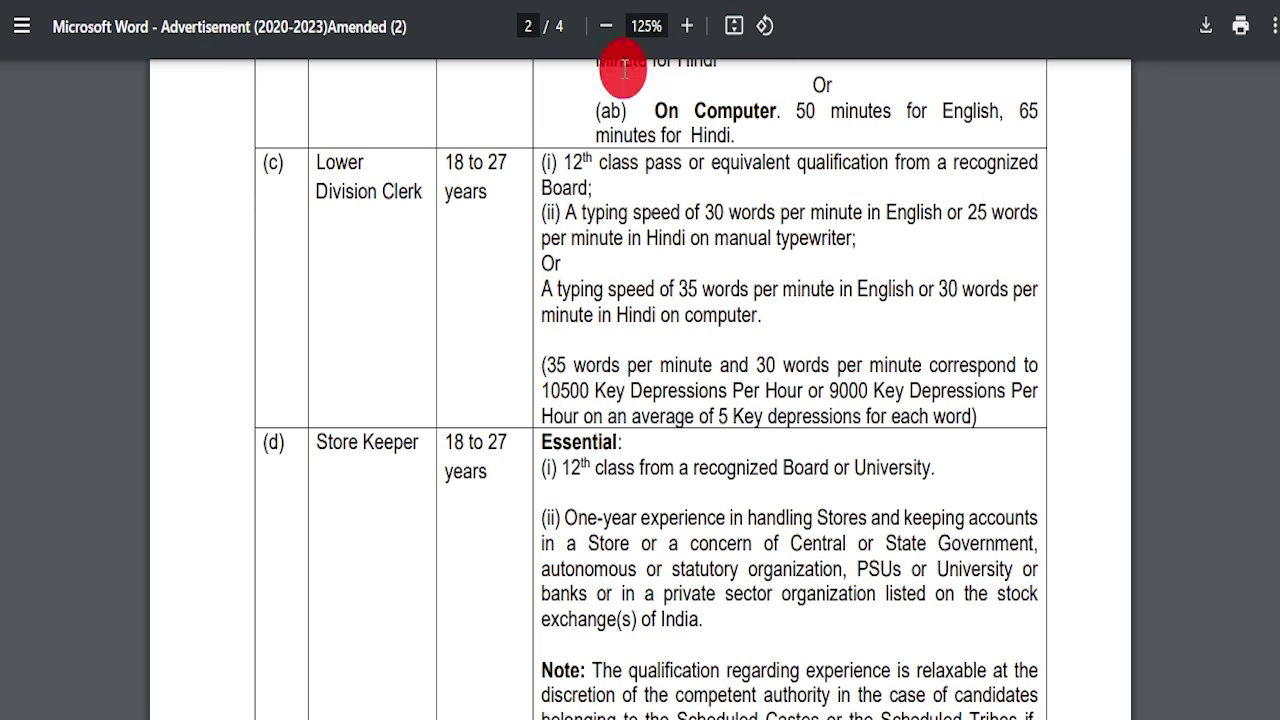
left_click_drag(441, 211, 495, 211)
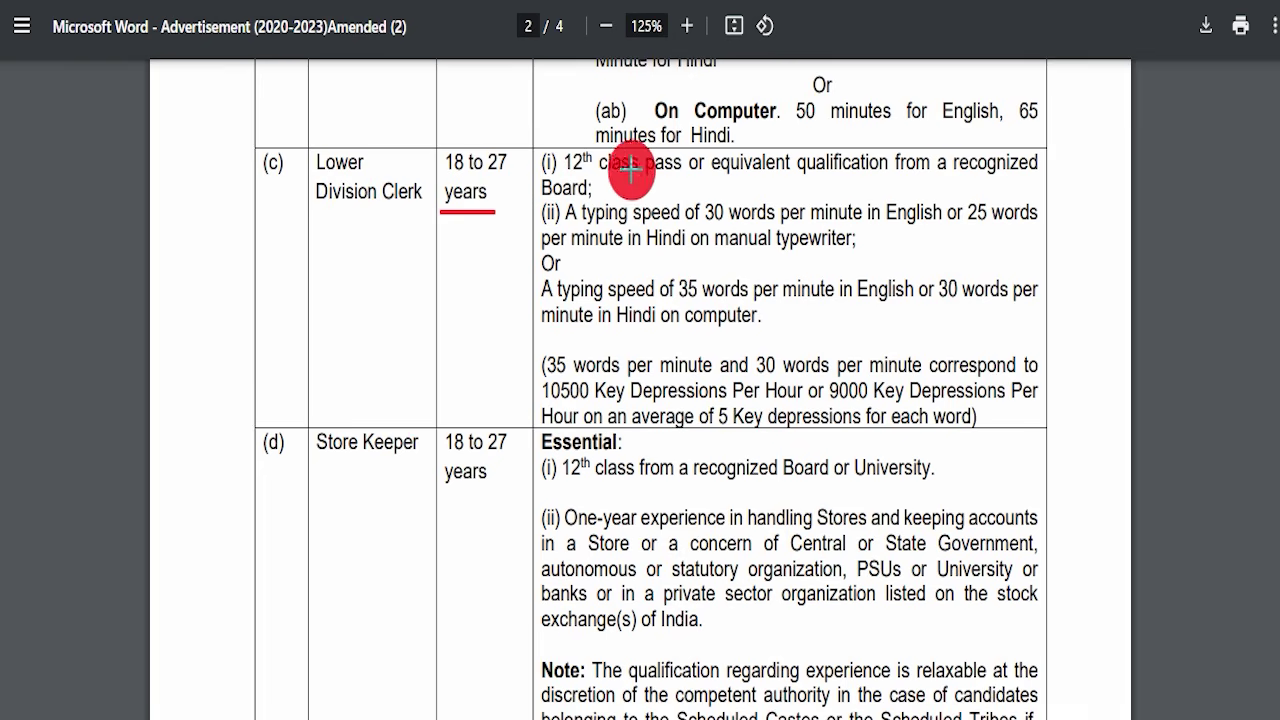
left_click_drag(615, 181, 719, 181)
left_click_drag(633, 256, 905, 256)
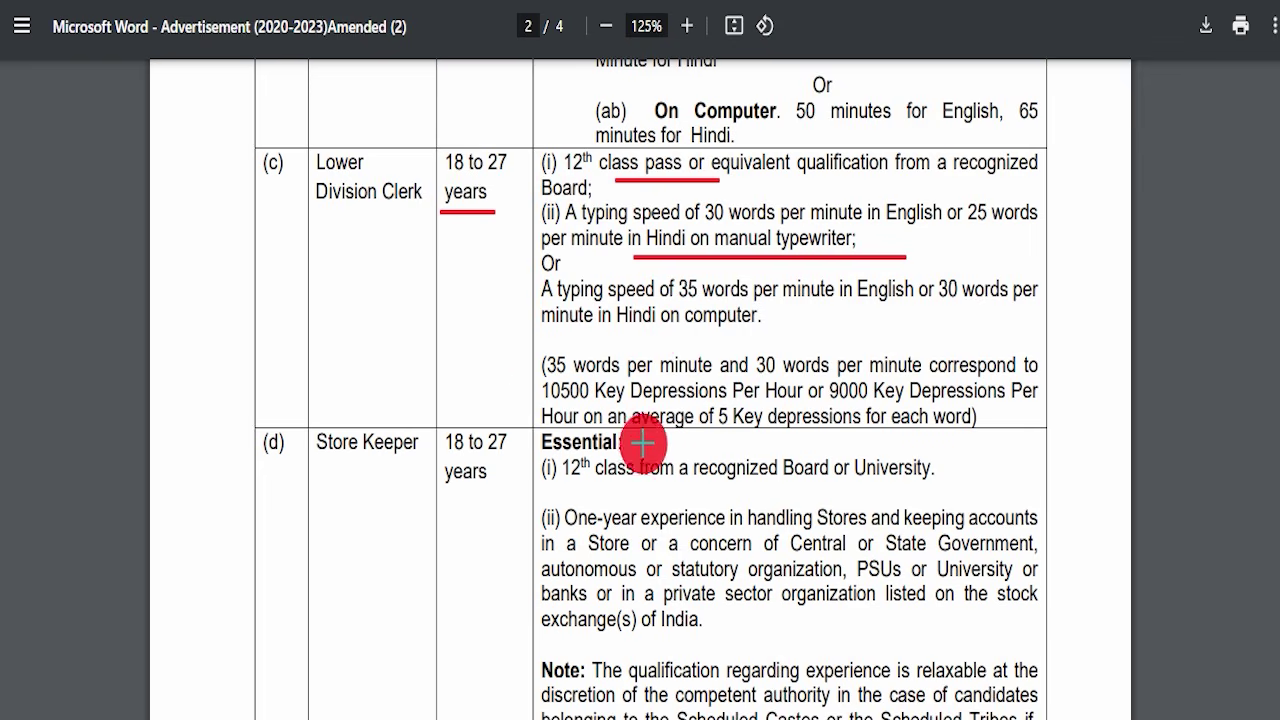
Mark the Store Keeper post with its age limit, 12th class qualification and experience requirement, then clear the marks
left_click_drag(313, 487, 356, 487)
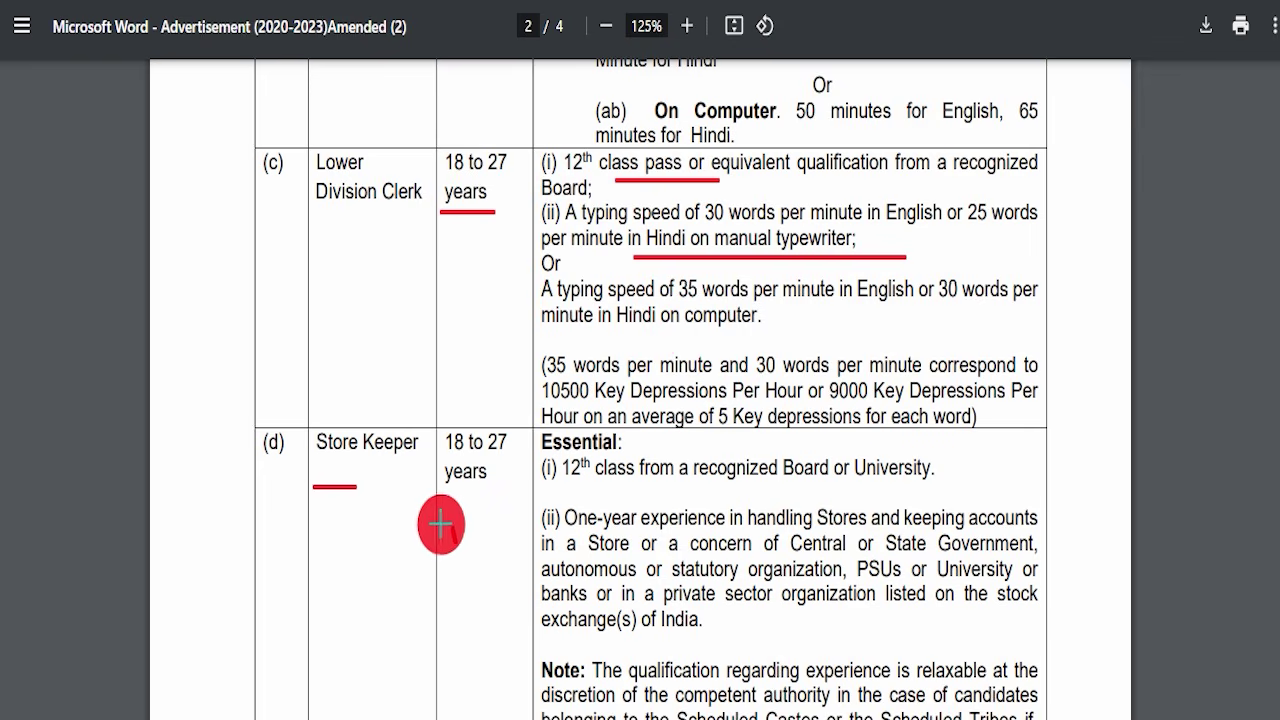
left_click_drag(569, 482, 728, 482)
left_click_drag(632, 529, 758, 529)
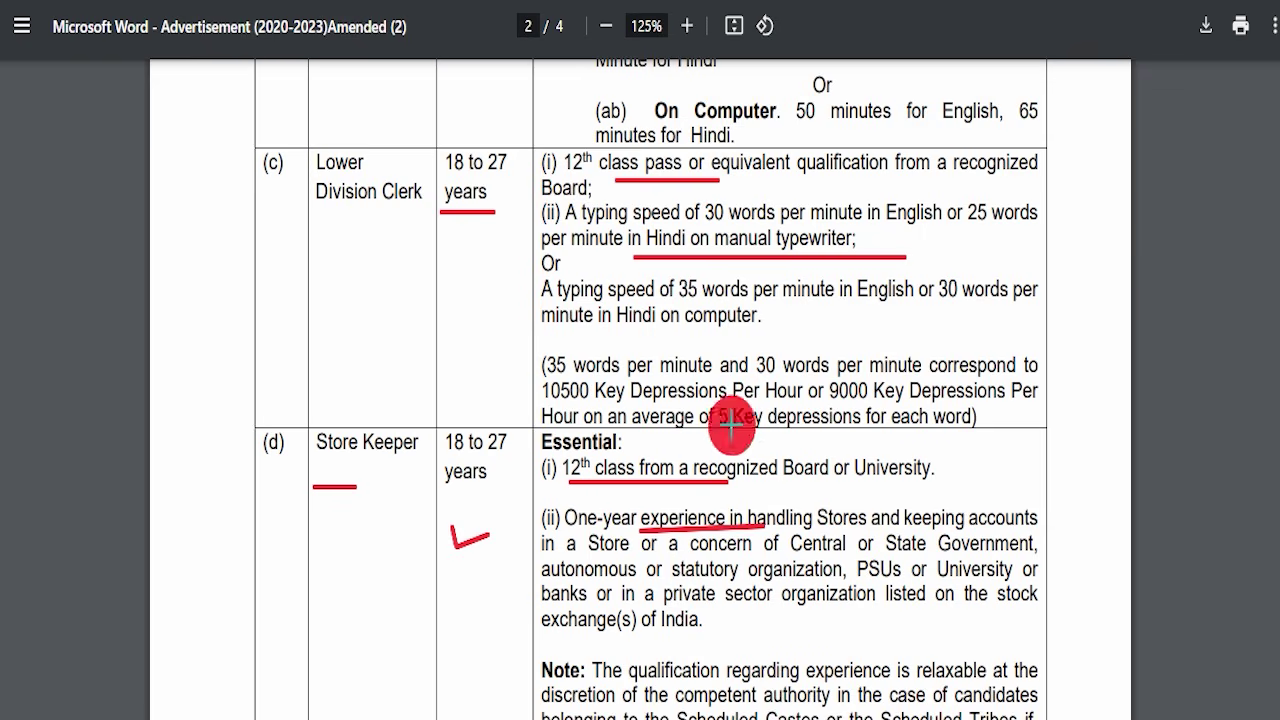
key("Escape")
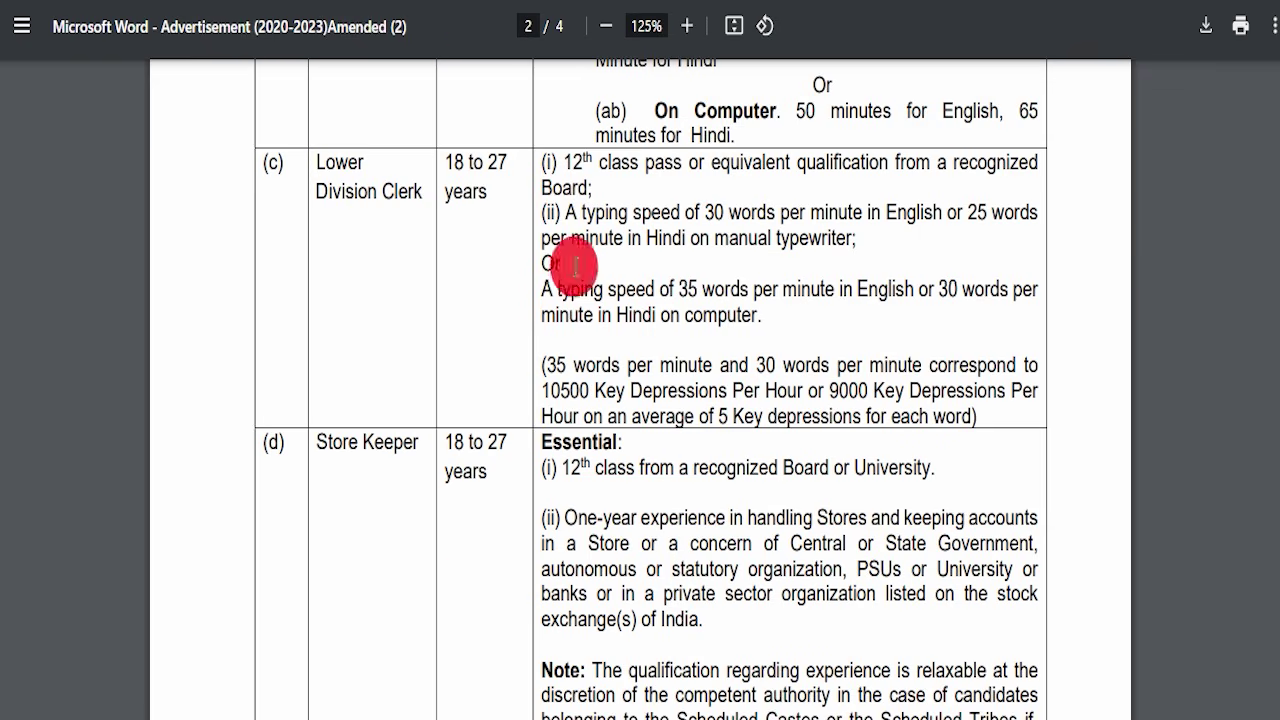
Box the Photographer and Fireman posts with their age limits and Photographer requirements, underline the Fireman's matriculation qualification, then clear the marks
scroll(576, 264, "down", 6)
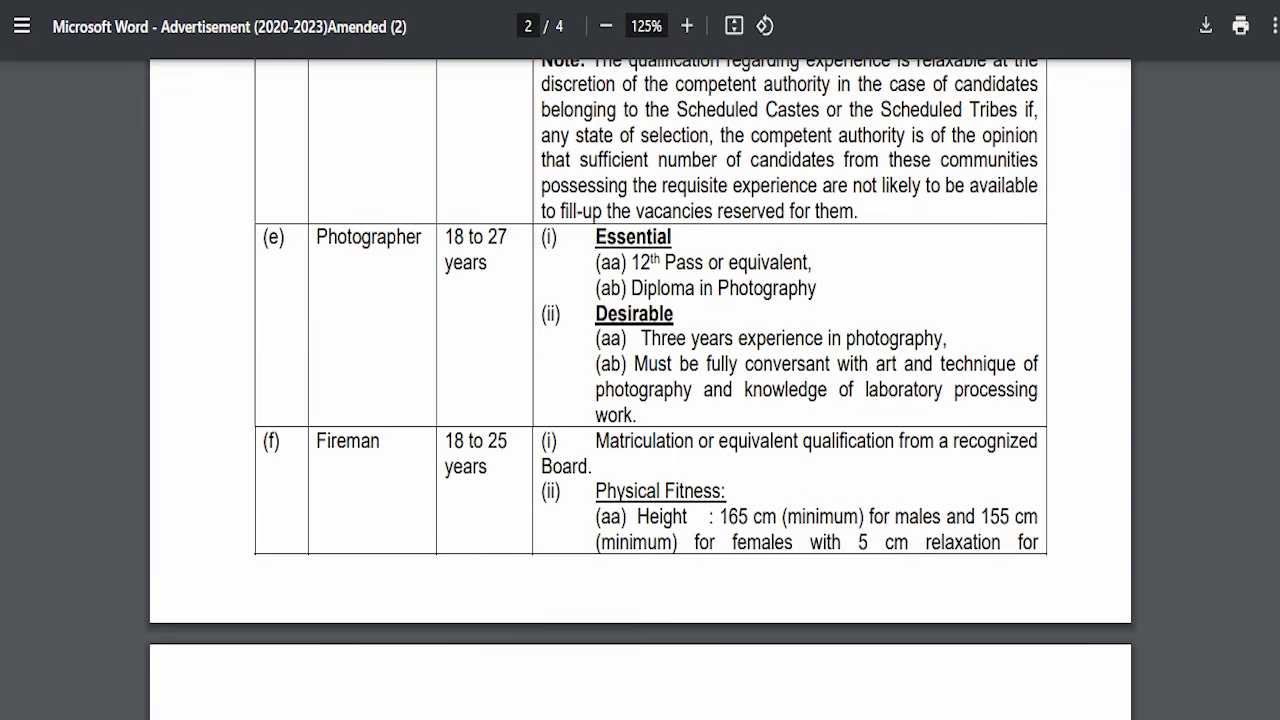
left_click_drag(250, 189, 516, 321)
mouse_move(795, 235)
left_mouse_down()
mouse_move(997, 397)
mouse_move(1000, 414)
mouse_move(1037, 400)
left_mouse_up()
mouse_move(258, 412)
left_mouse_down()
mouse_move(380, 471)
mouse_move(396, 494)
left_mouse_up()
left_click_drag(414, 414, 514, 534)
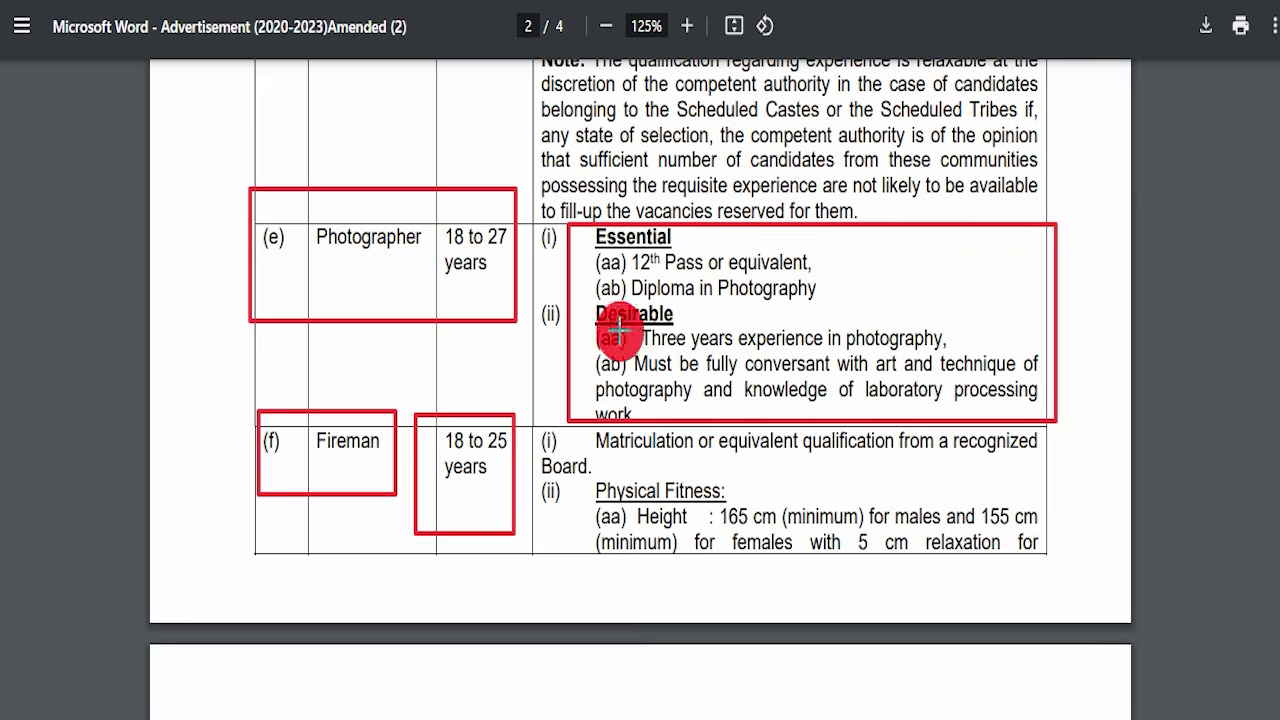
left_click_drag(621, 457, 806, 457)
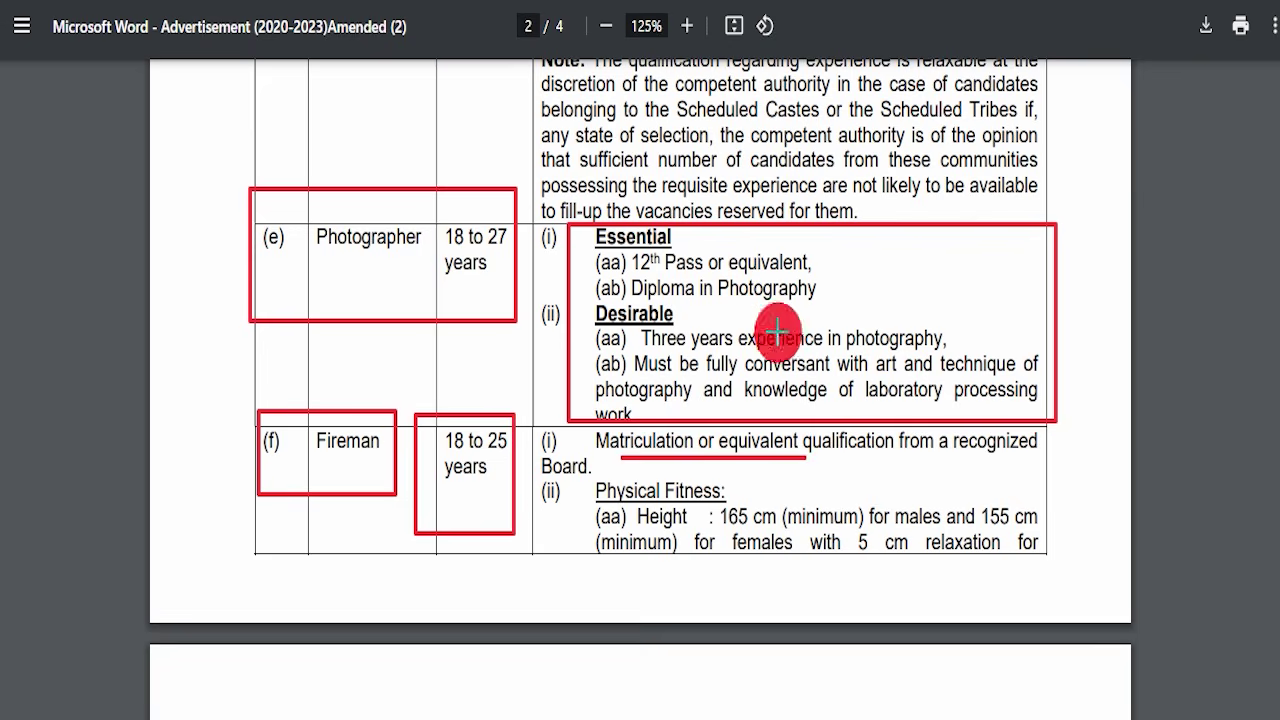
key("Escape")
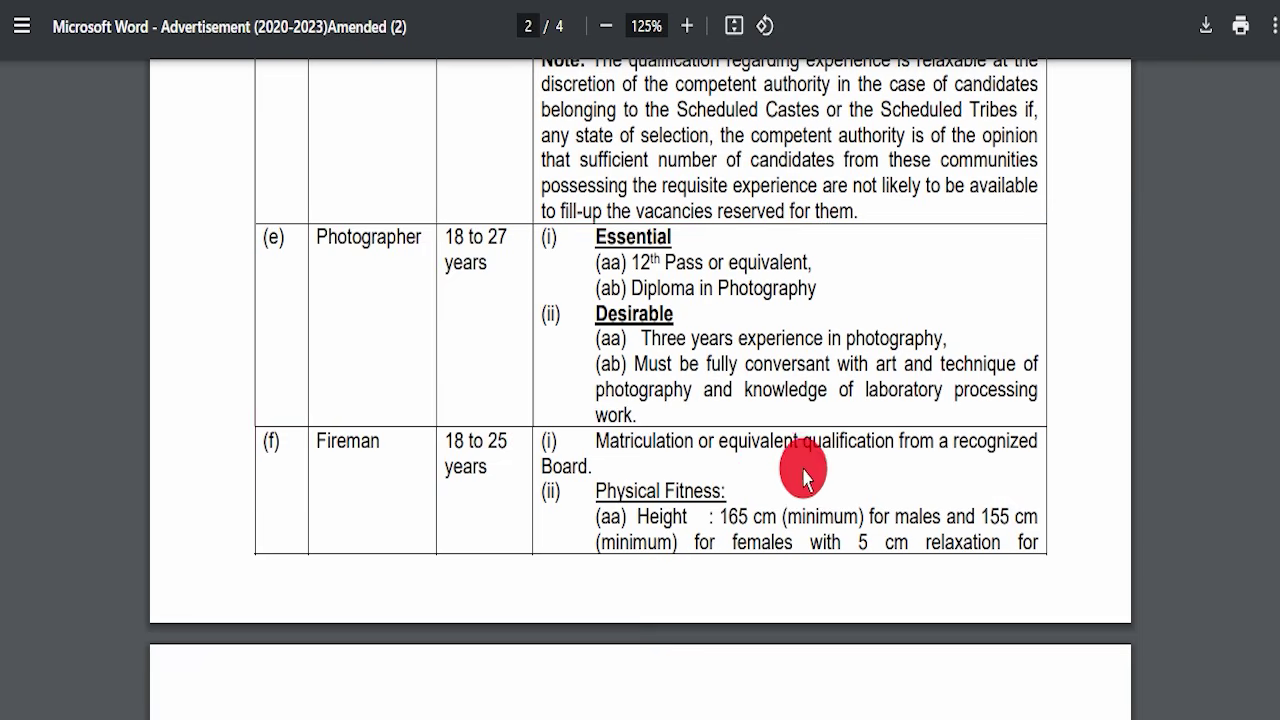
Mark the Fireman's minimum heights for males and females and the height relaxation, then highlight the female weight requirement
scroll(778, 343, "down", 3)
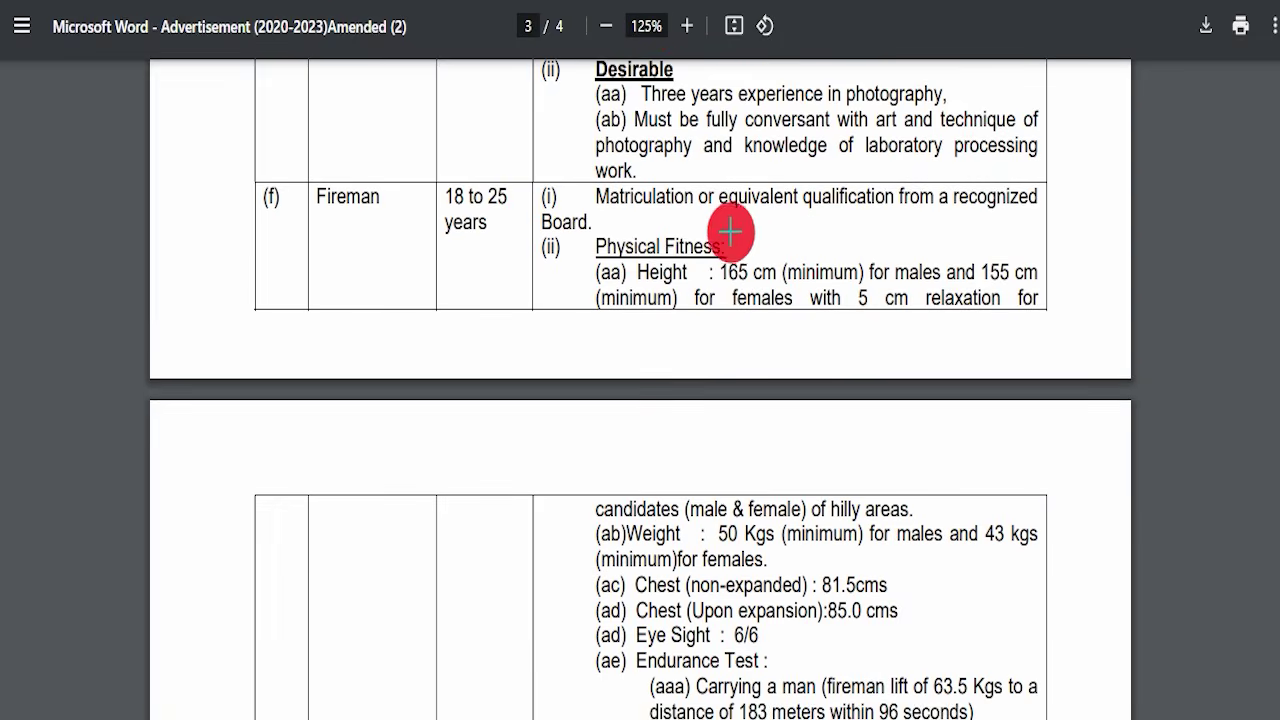
left_click_drag(747, 249, 833, 203)
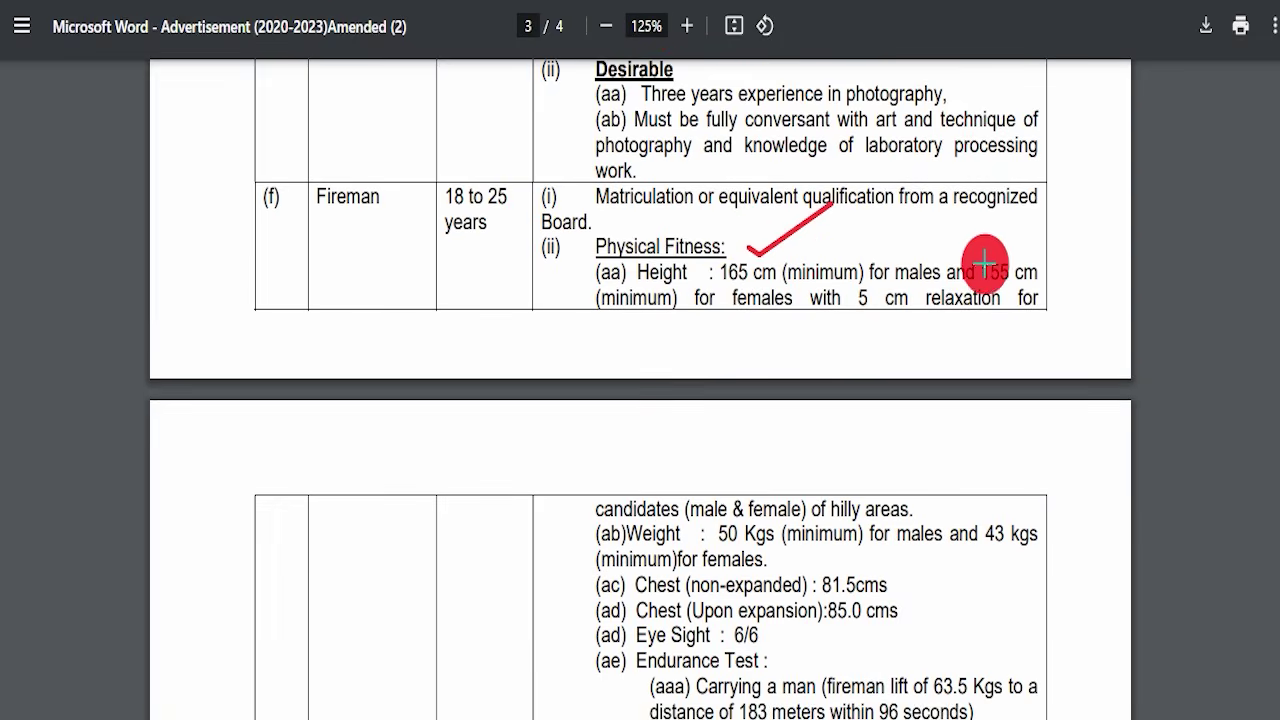
left_click_drag(1010, 242, 1066, 218)
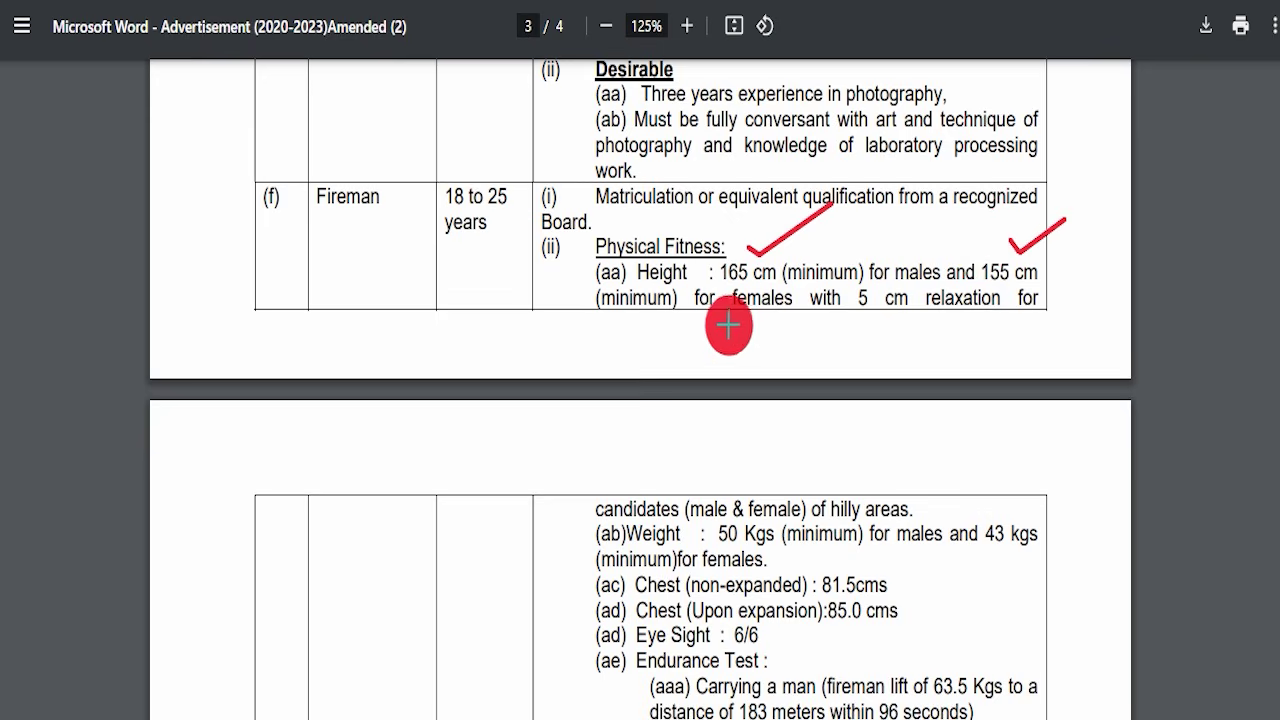
left_click_drag(745, 324, 905, 312)
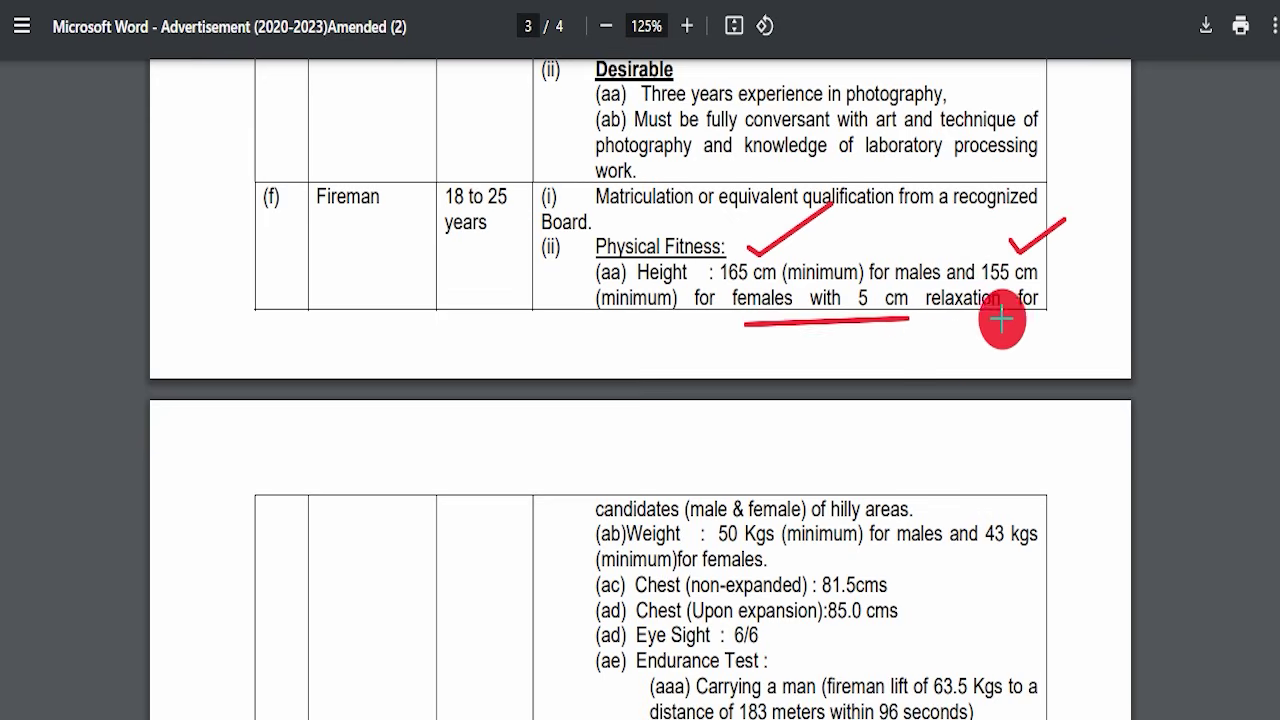
mouse_move(712, 543)
left_mouse_down()
mouse_move(1006, 534)
mouse_move(1029, 518)
mouse_move(1040, 532)
left_mouse_up()
key("Escape")
scroll(829, 537, "down", 3)
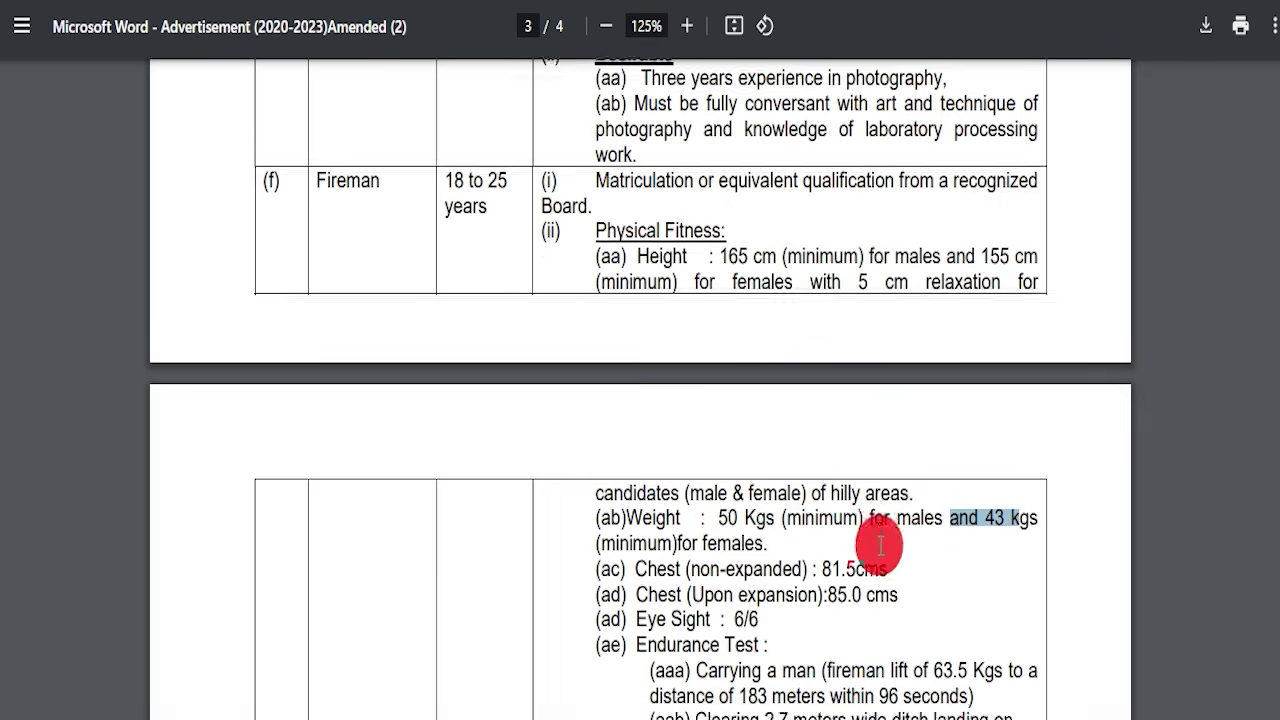
Highlight the Fireman's non-expanded and expanded chest requirements, then review the endurance test and technical requirements
left_click_drag(631, 456, 891, 450)
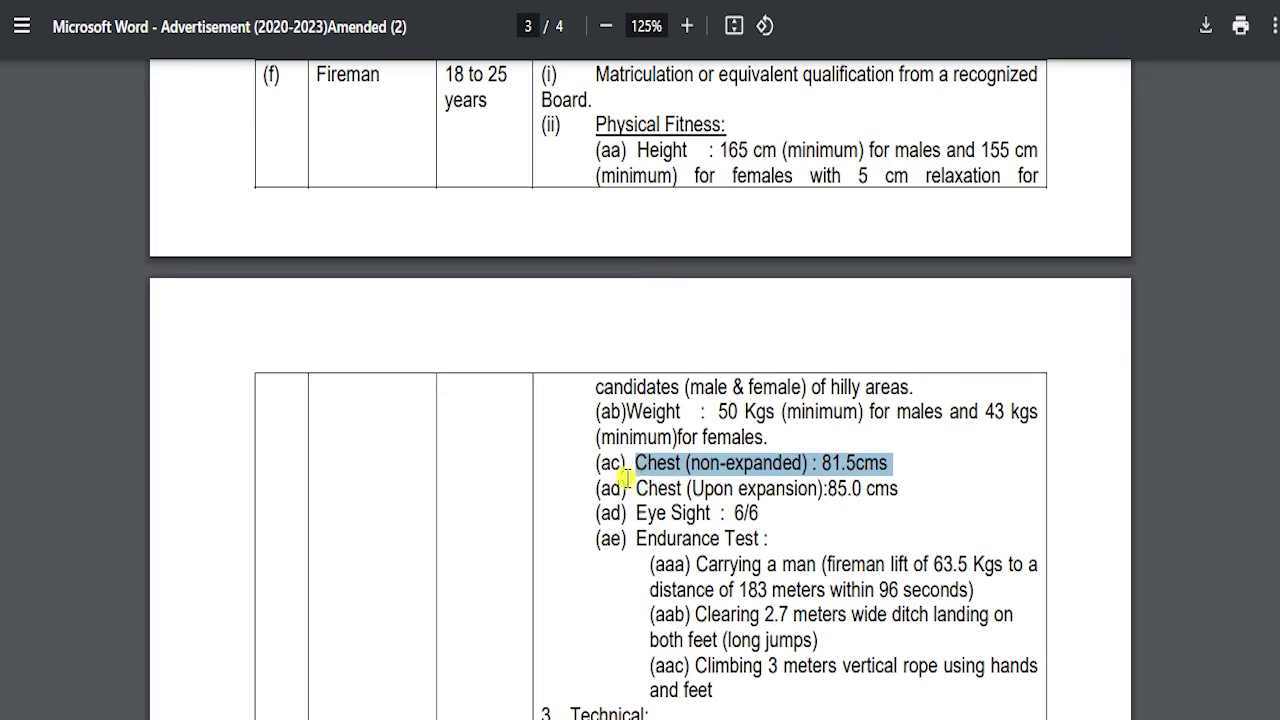
left_click_drag(633, 488, 900, 488)
left_click_drag(598, 463, 620, 443)
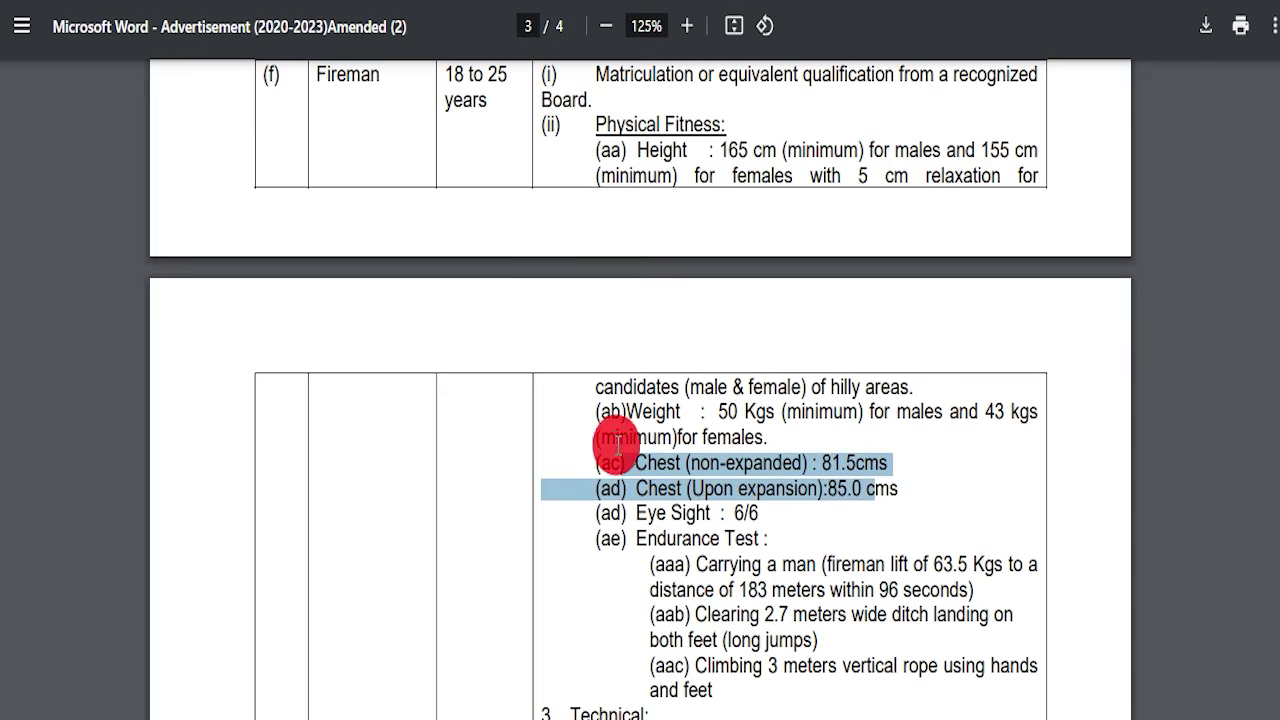
left_click_drag(786, 489, 627, 513)
scroll(806, 503, "down", 3)
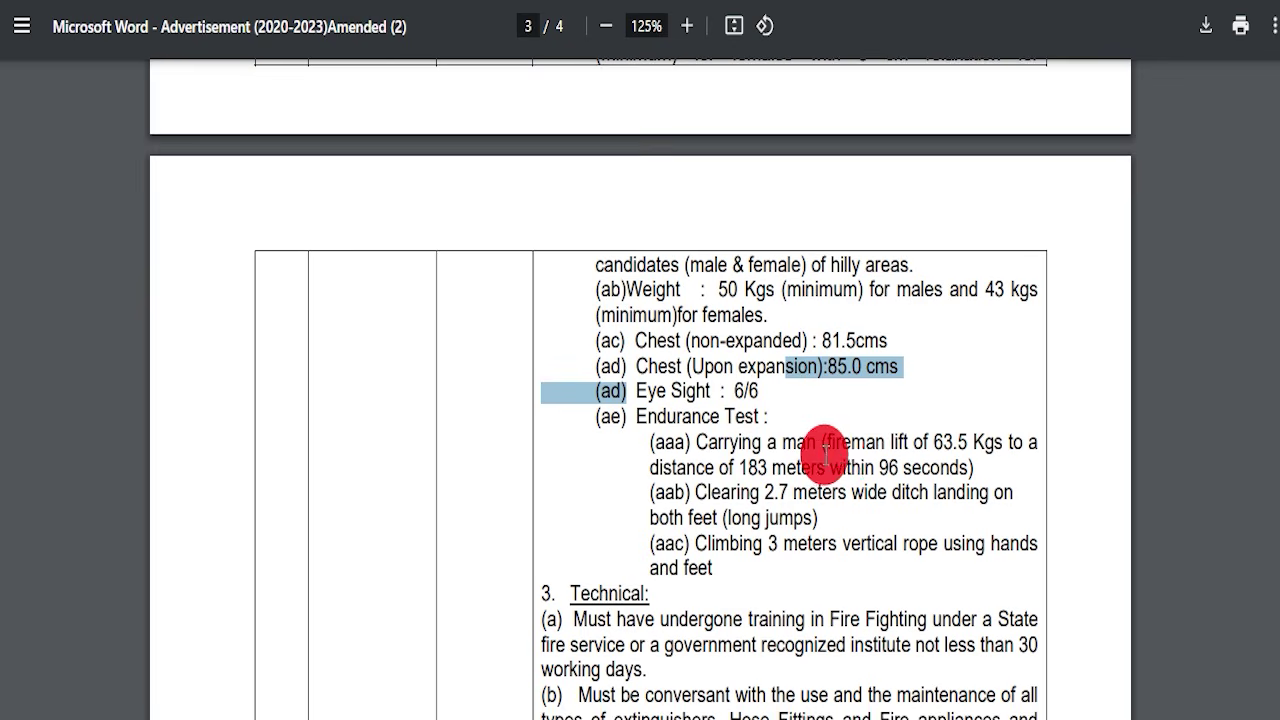
scroll(860, 470, "down", 3)
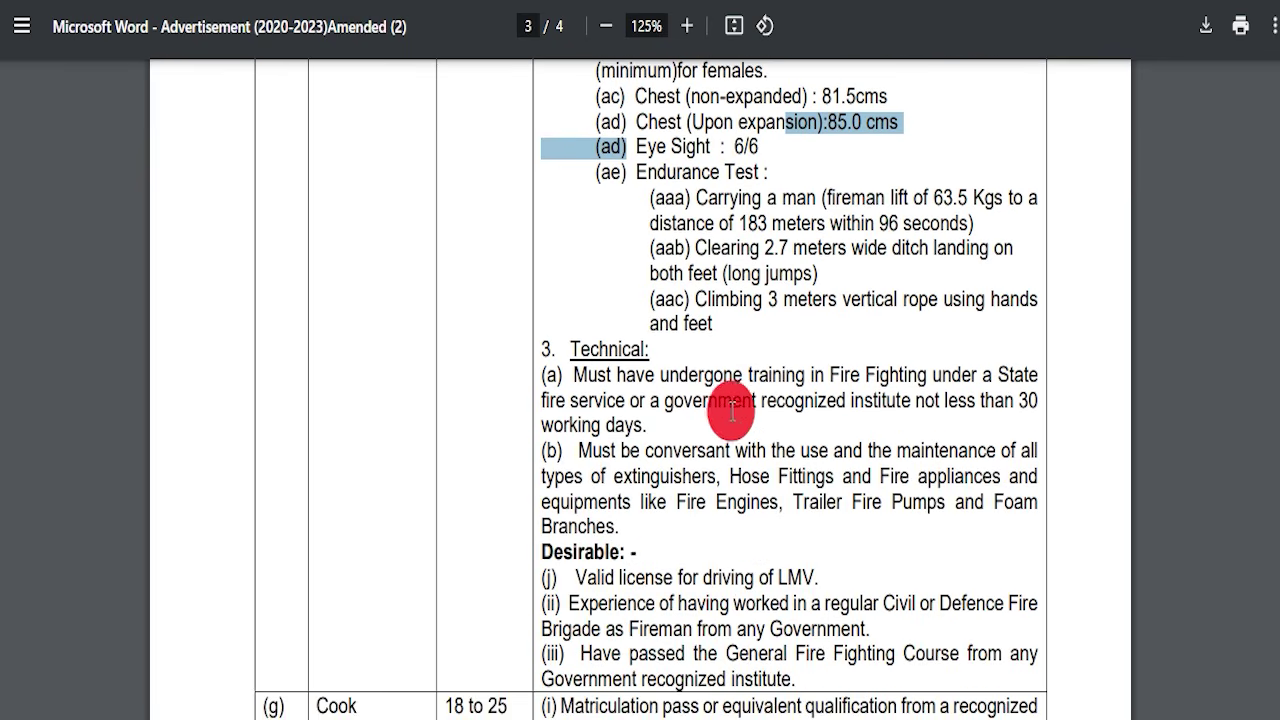
Mark the Cook's age limit, matriculation and trade proficiency requirements, plus the Lab Attendant post and its age limit
scroll(790, 390, "down", 3)
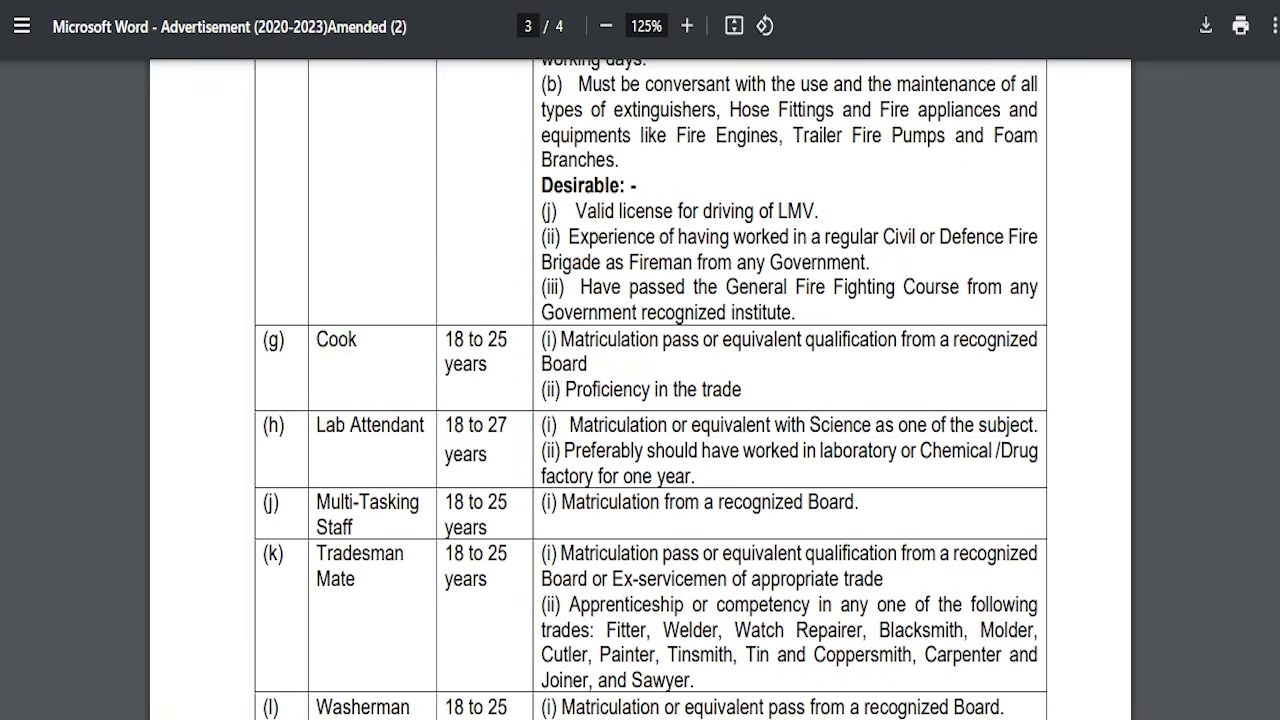
left_click_drag(308, 371, 512, 392)
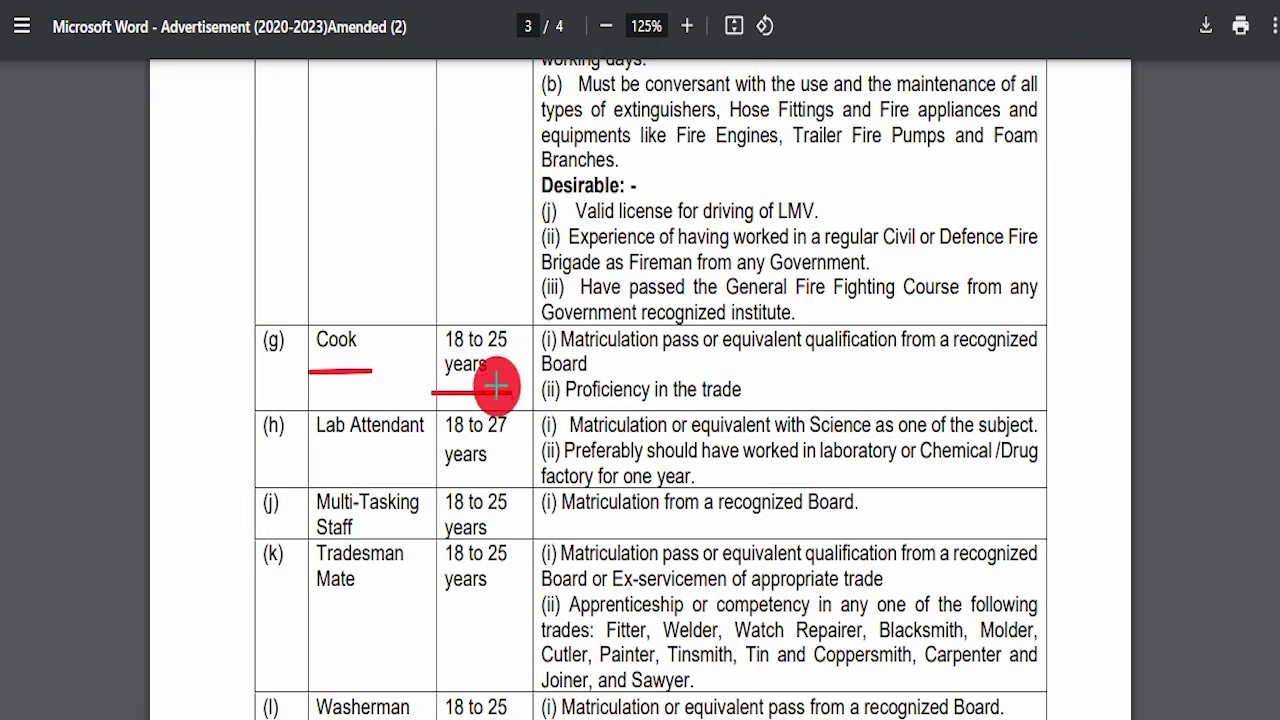
mouse_move(618, 340)
left_mouse_down()
mouse_move(757, 380)
mouse_move(774, 373)
mouse_move(783, 403)
mouse_move(855, 366)
left_mouse_up()
left_click(307, 458)
left_click_drag(304, 458, 380, 456)
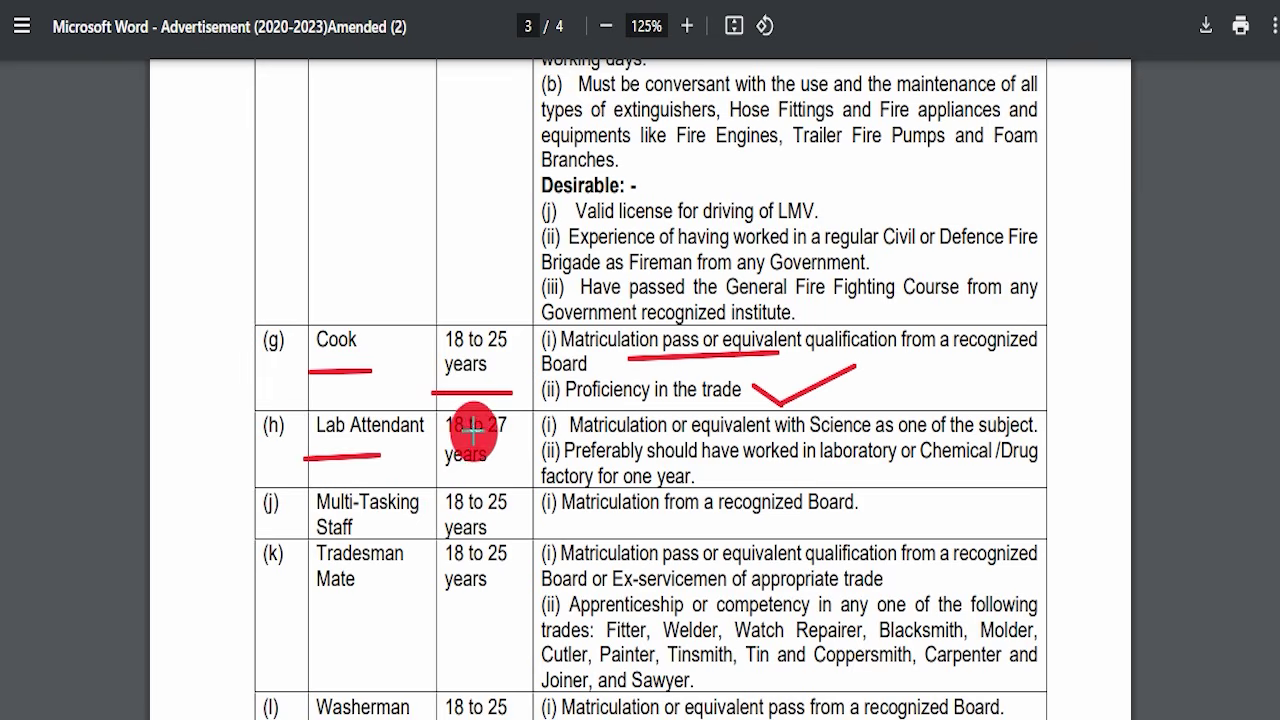
left_click_drag(498, 444, 531, 435)
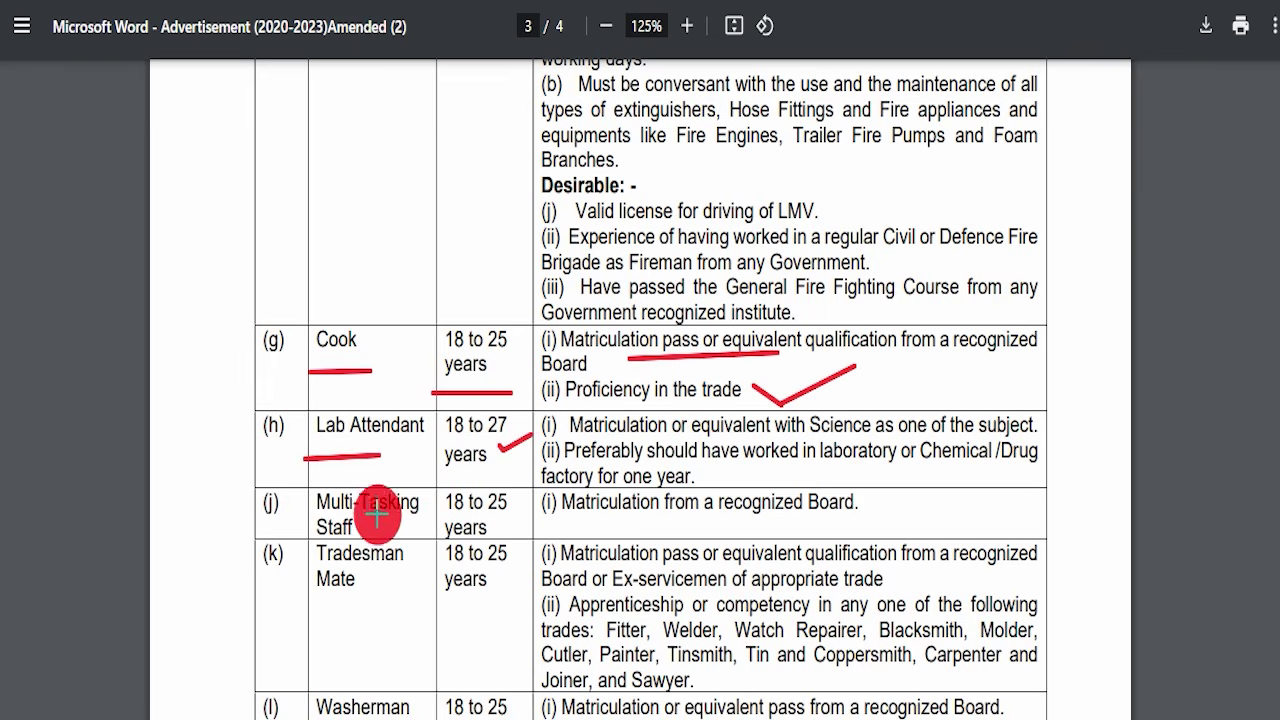
Mark the Multi-Tasking Staff age limit and matriculation requirement, and the Tradesman Mate's age limit and apprenticeship requirement
mouse_move(500, 515)
left_mouse_down()
mouse_move(870, 522)
mouse_move(1042, 466)
left_mouse_up()
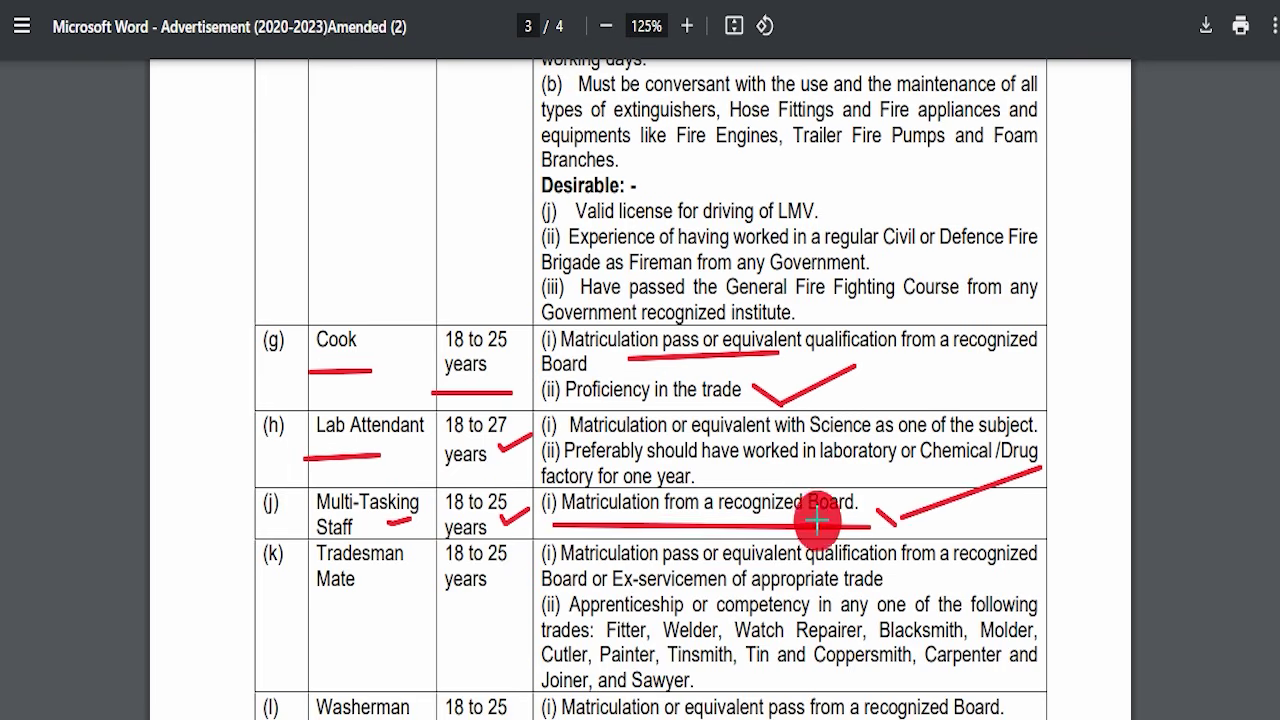
mouse_move(289, 604)
left_mouse_down()
mouse_move(401, 604)
mouse_move(494, 583)
left_mouse_up()
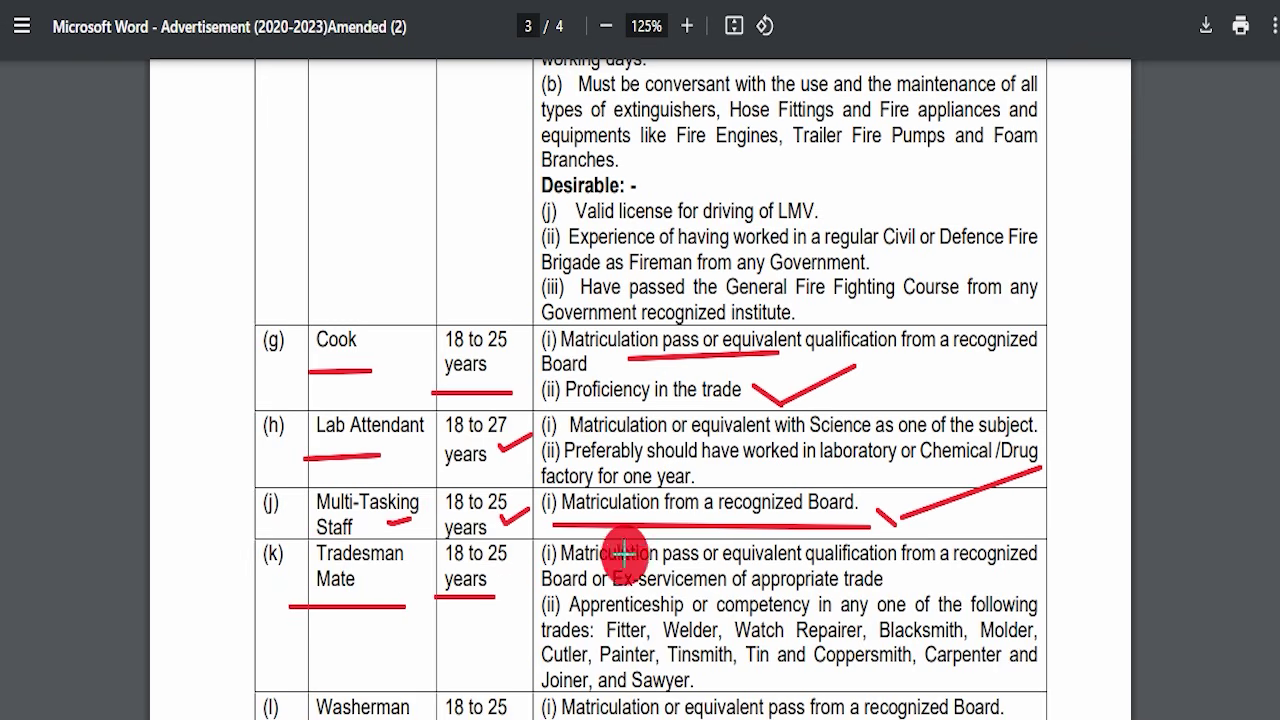
left_click_drag(604, 600, 692, 600)
left_click(741, 12)
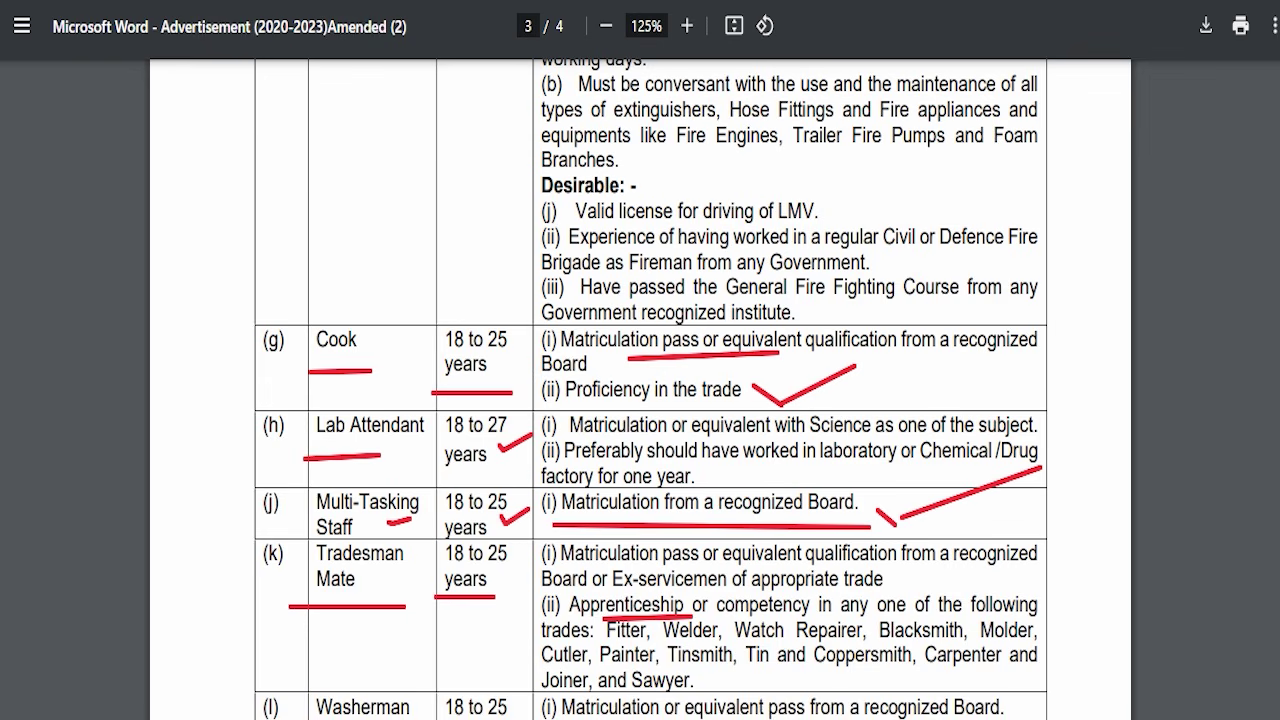
scroll(343, 300, "down", 5)
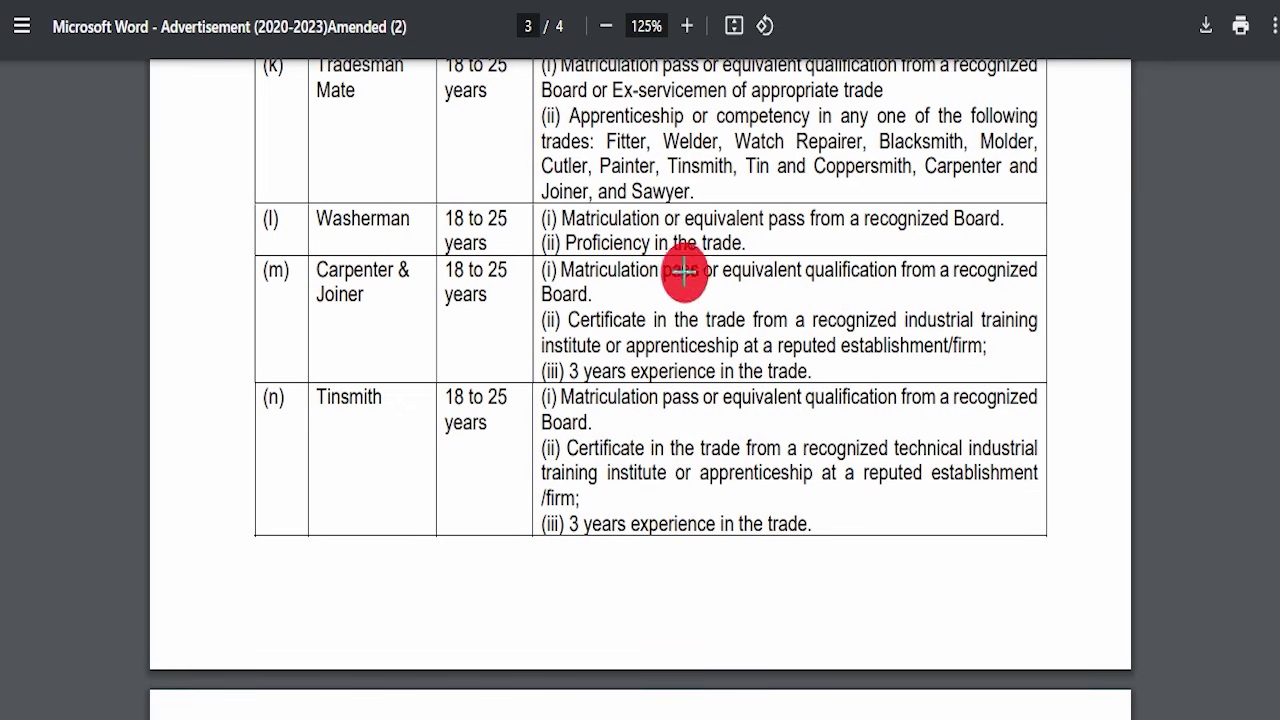
Mark the Carpenter & Joiner and Tinsmith posts with their age limits and matriculation requirements, then clear the markings
left_click_drag(633, 294, 768, 294)
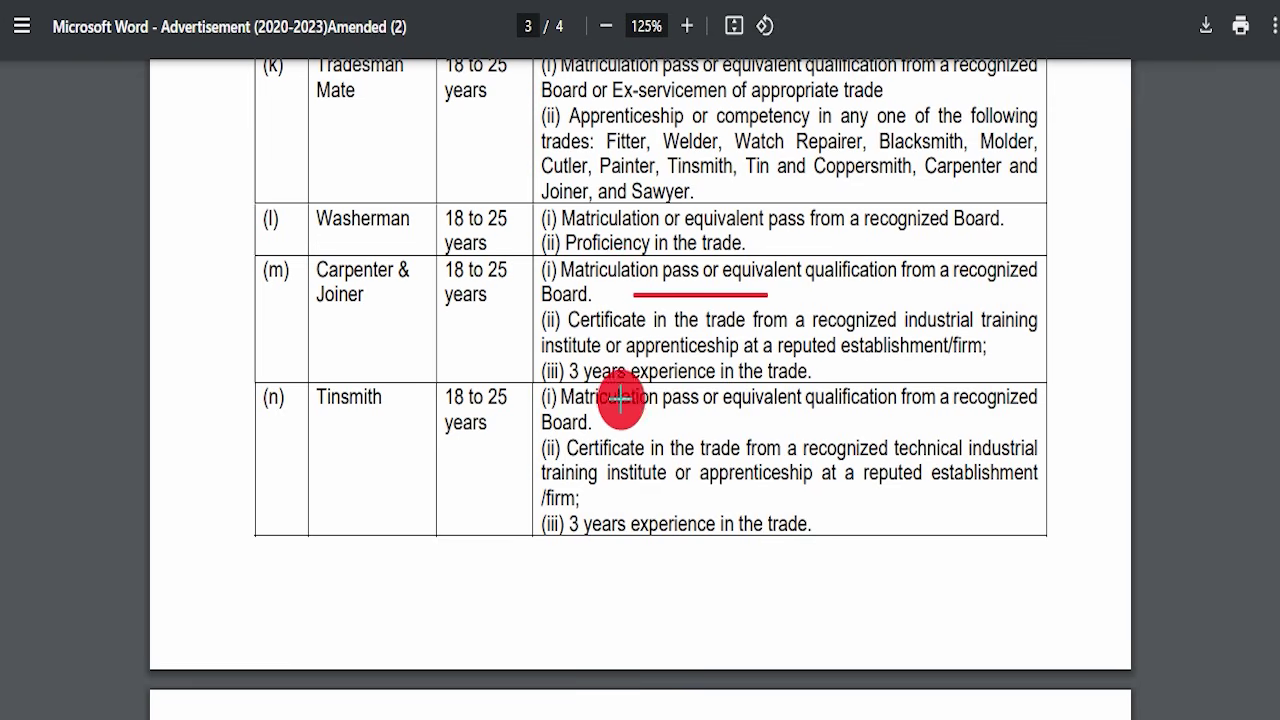
left_click_drag(322, 327, 523, 327)
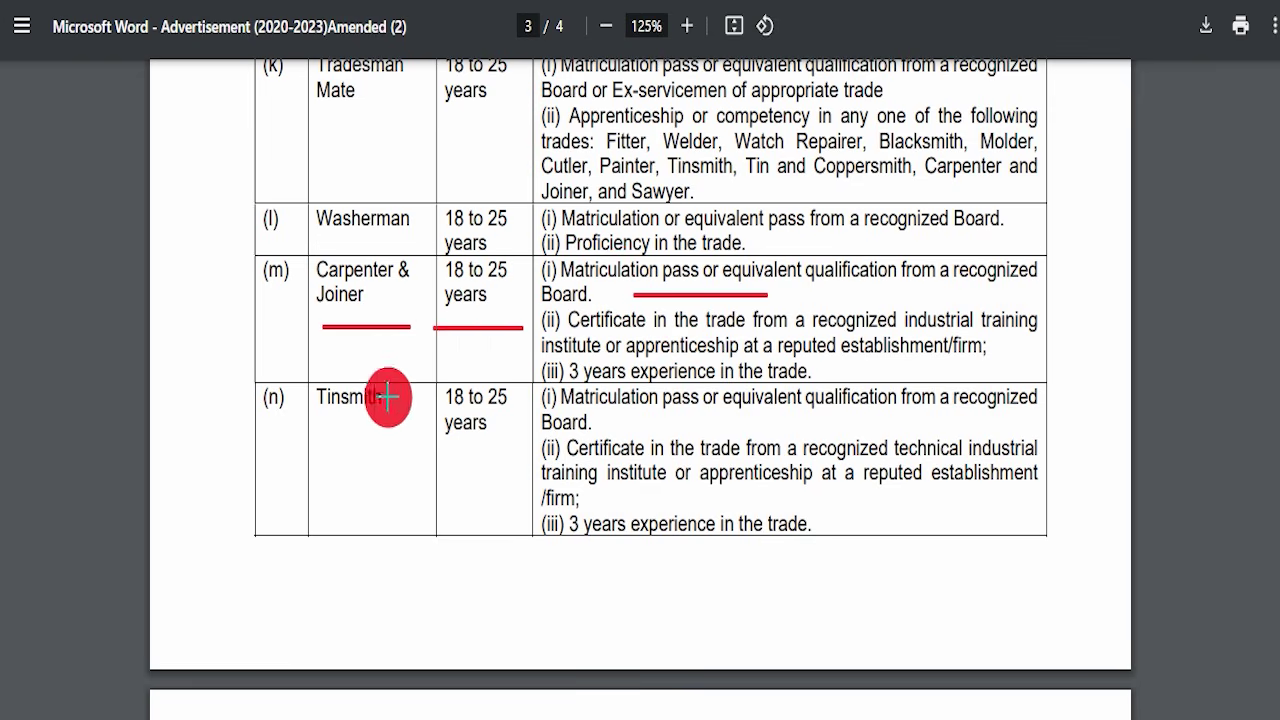
left_click_drag(294, 425, 409, 425)
left_click_drag(444, 464, 500, 462)
left_click_drag(648, 411, 793, 409)
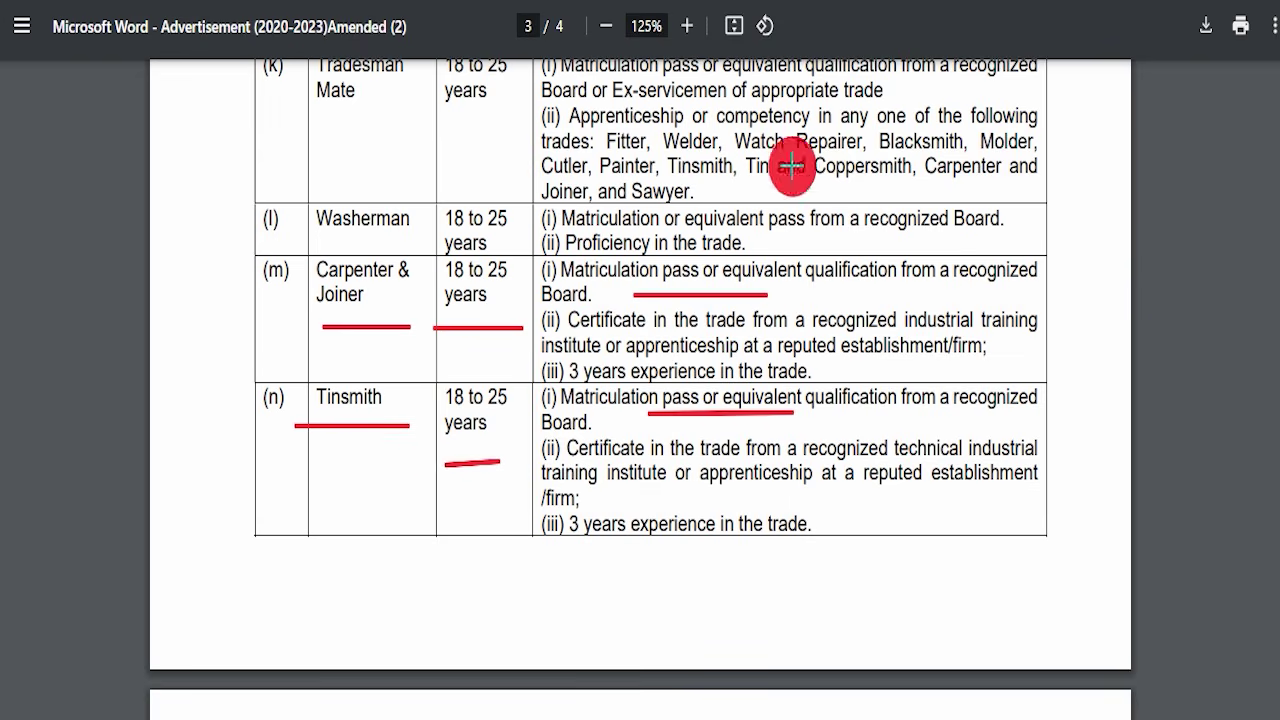
key("Escape")
Review the age relaxation rules, then highlight the 100-mark written examination under Mode of Selection
scroll(540, 290, "down", 6)
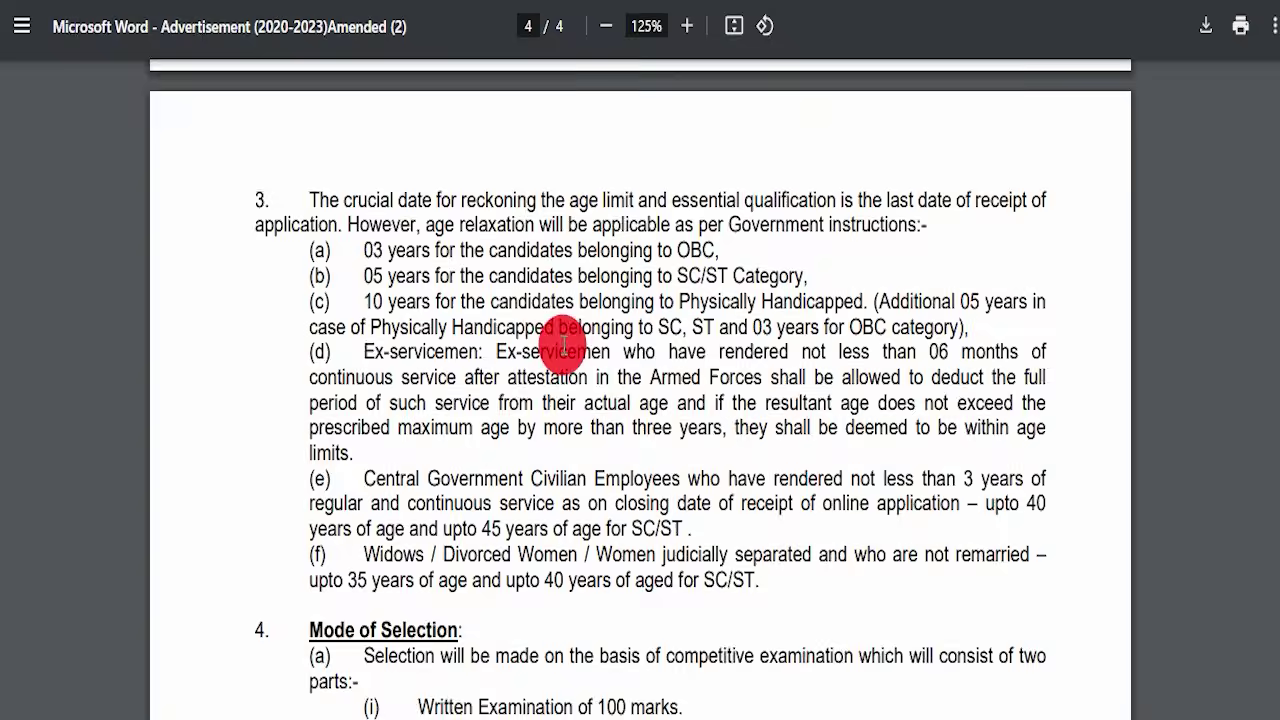
scroll(610, 405, "down", 5)
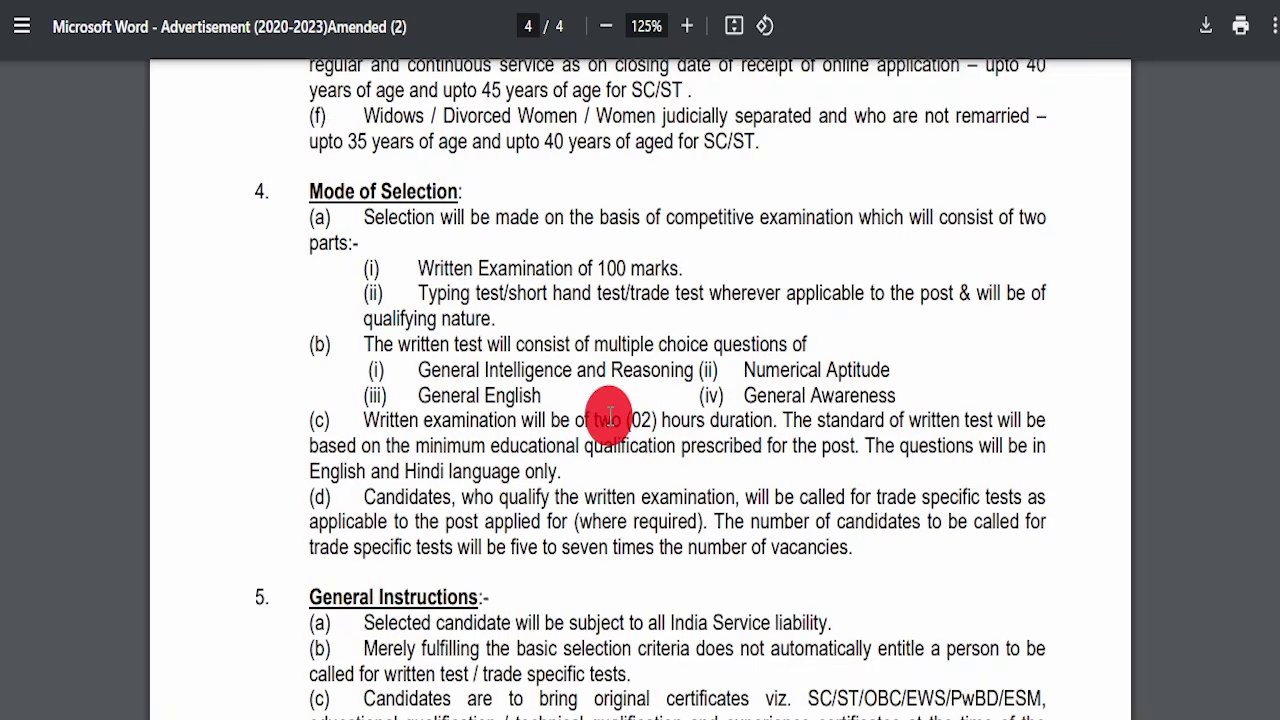
left_click_drag(418, 206, 684, 206)
left_click(471, 214)
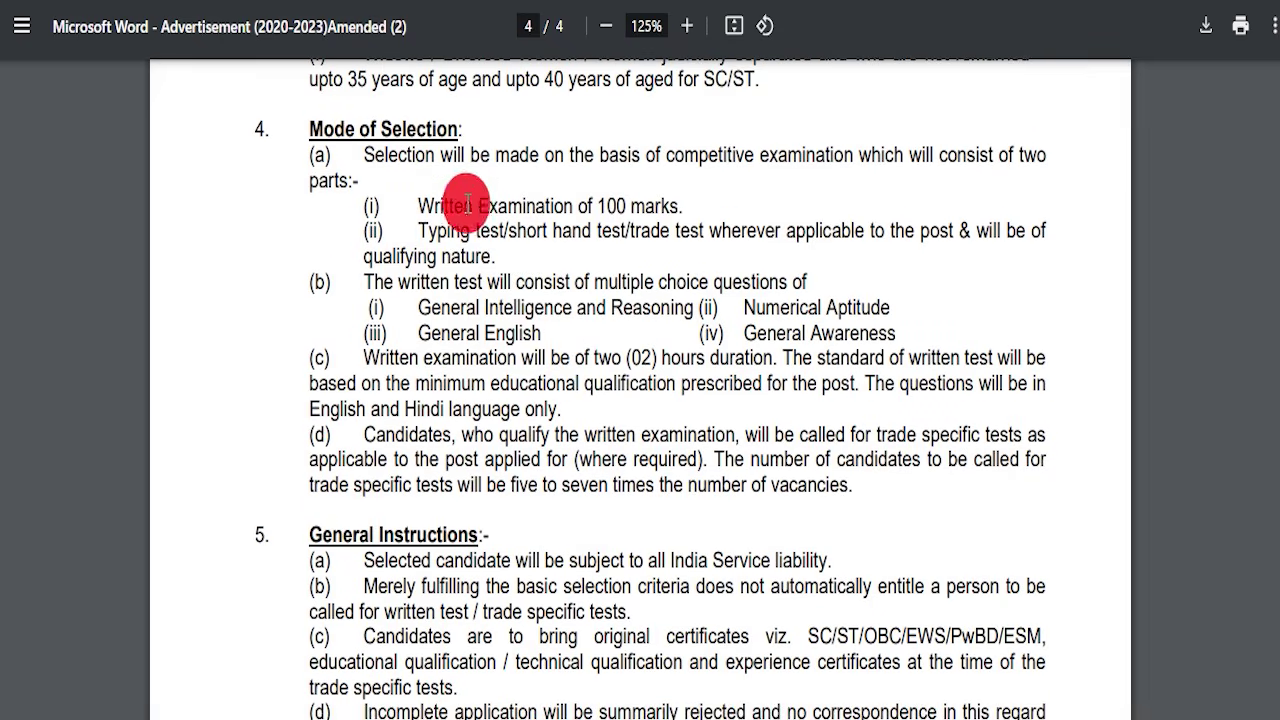
left_click_drag(403, 190, 695, 198)
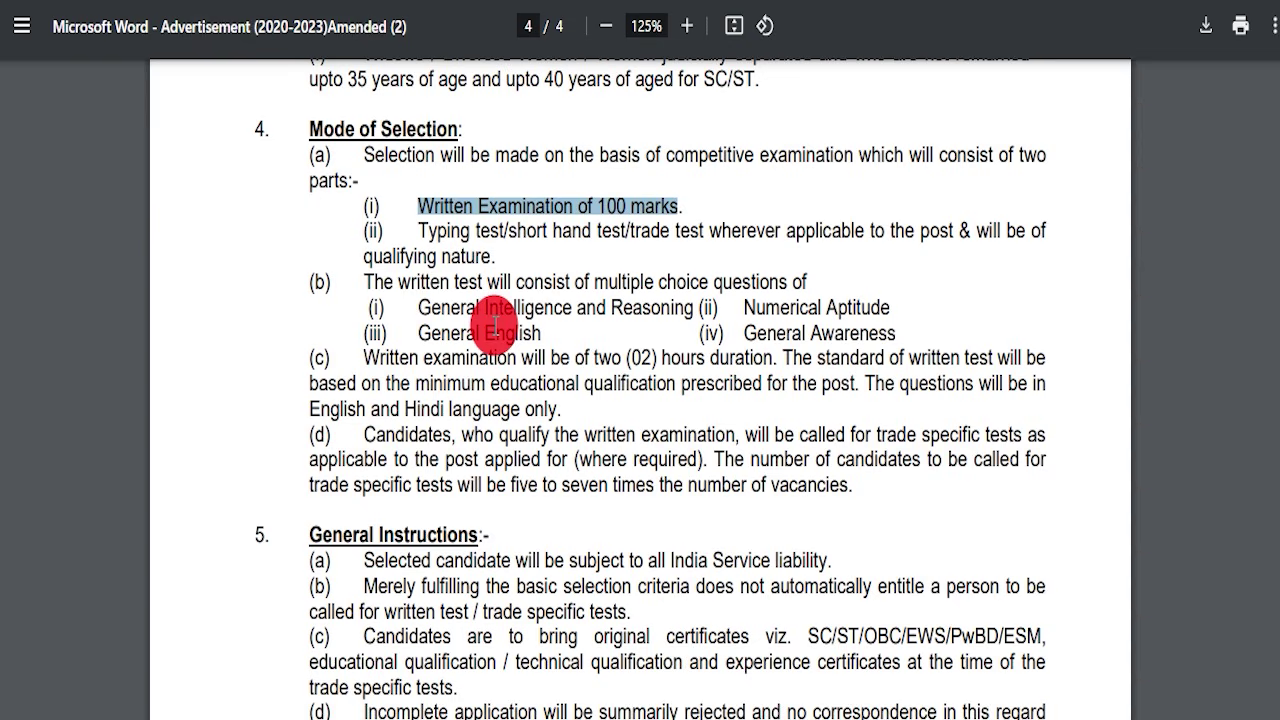
Highlight the written test subjects, then the examination duration, language and trade test details under Mode of Selection
left_click_drag(418, 307, 890, 307)
left_click_drag(471, 312, 541, 333)
left_click_drag(744, 333, 897, 333)
left_click_drag(432, 358, 750, 484)
Highlight General Instructions (a) to (g) and review the remaining text at the end of the notification
scroll(452, 347, "down", 3)
left_click_drag(302, 290, 963, 618)
scroll(731, 423, "down", 3)
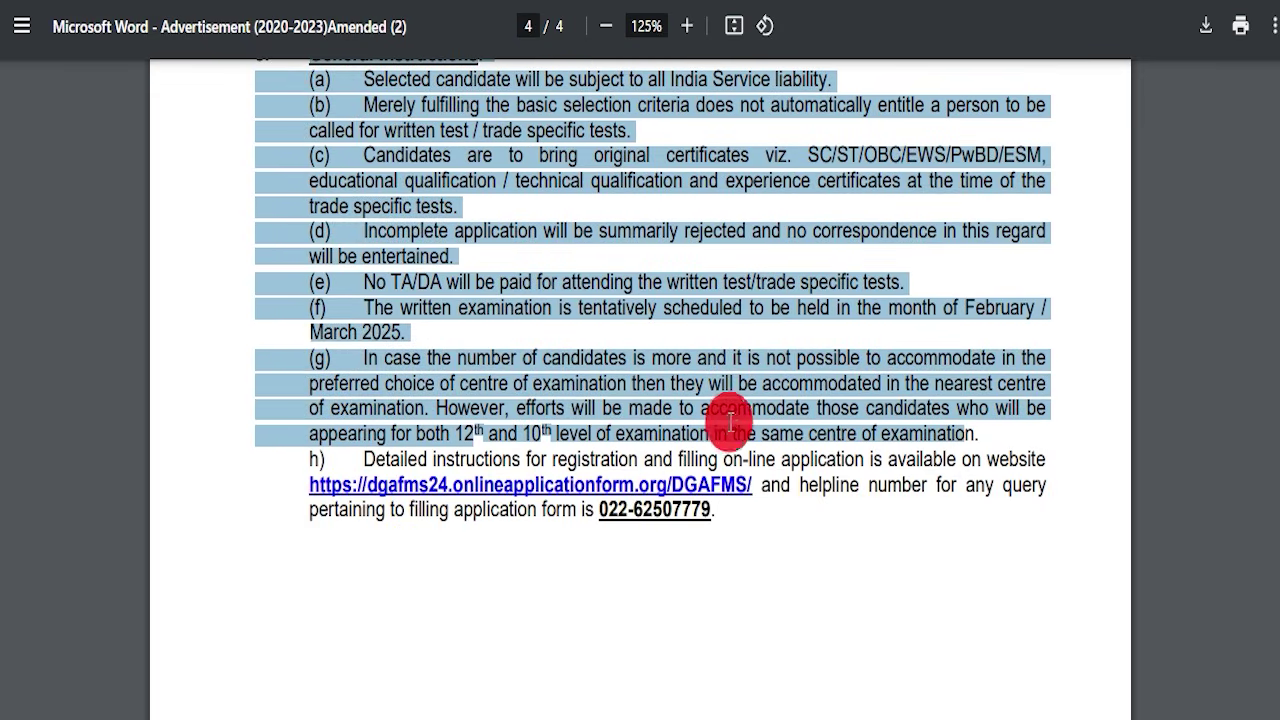
Return to the notification's first page, then switch to the recruitment details page and highlight the Apply Online link
scroll(343, 363, "up", 8)
scroll(477, 443, "up", 15)
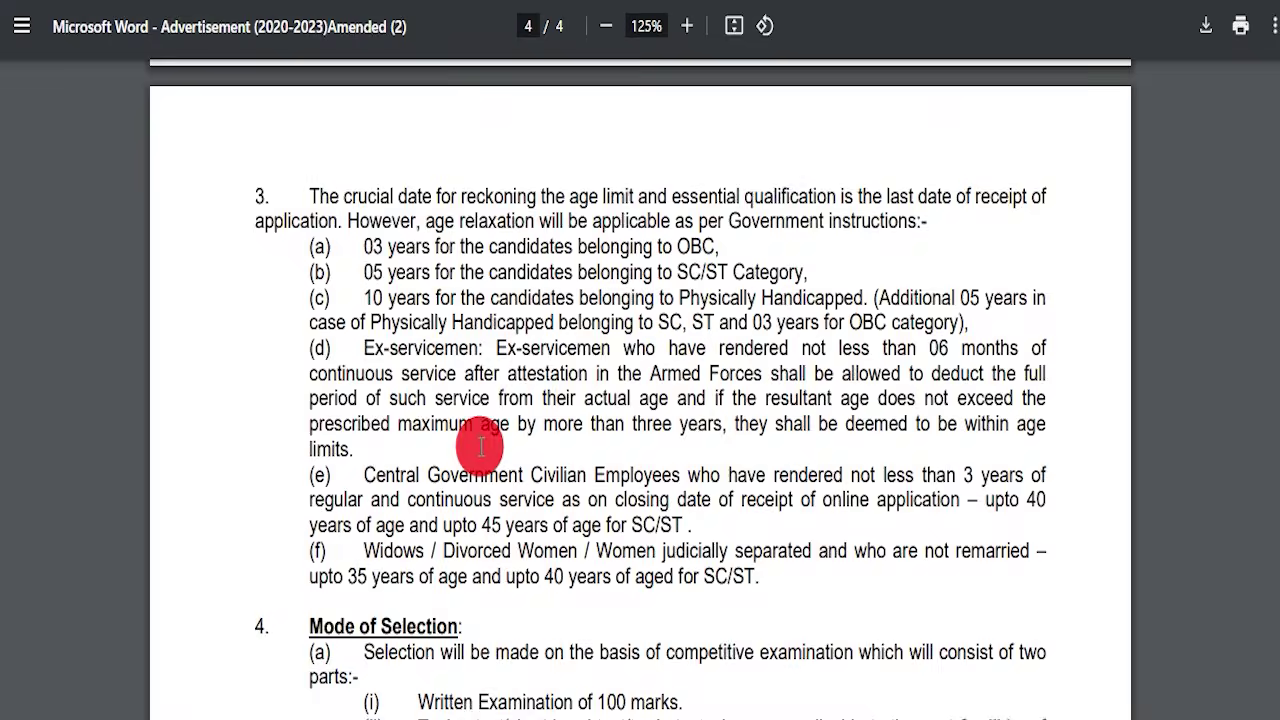
scroll(588, 418, "up", 20)
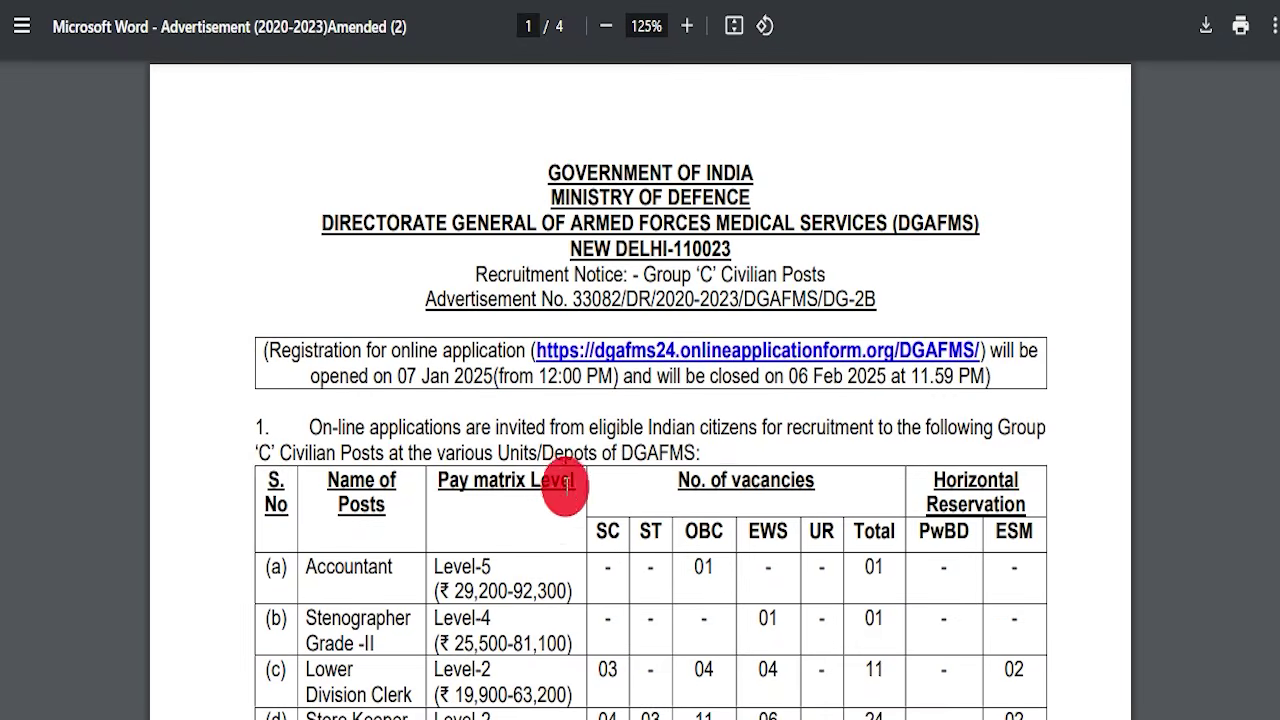
left_click_drag(547, 168, 1074, 640)
left_click(1074, 640)
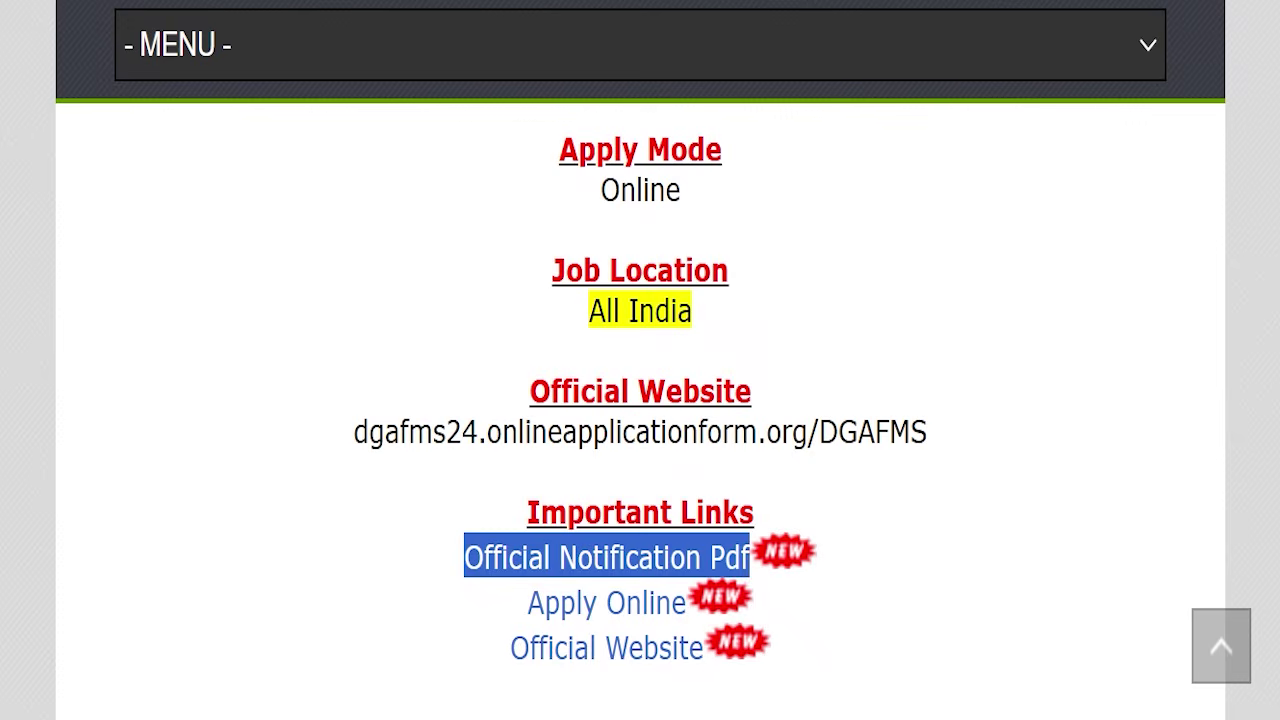
left_click_drag(527, 603, 688, 604)
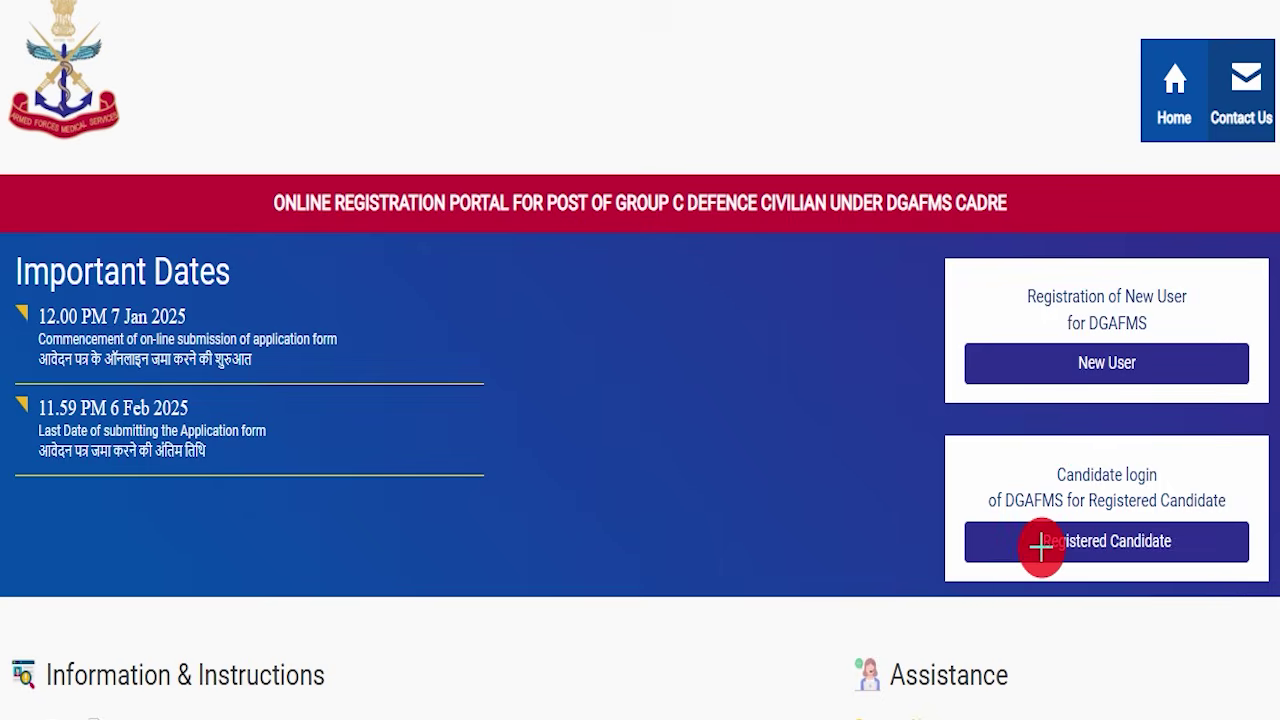
Mark the Registered Candidate login and New User options on the DGAFMS portal, then open the new user registration
left_click_drag(1018, 547, 1217, 545)
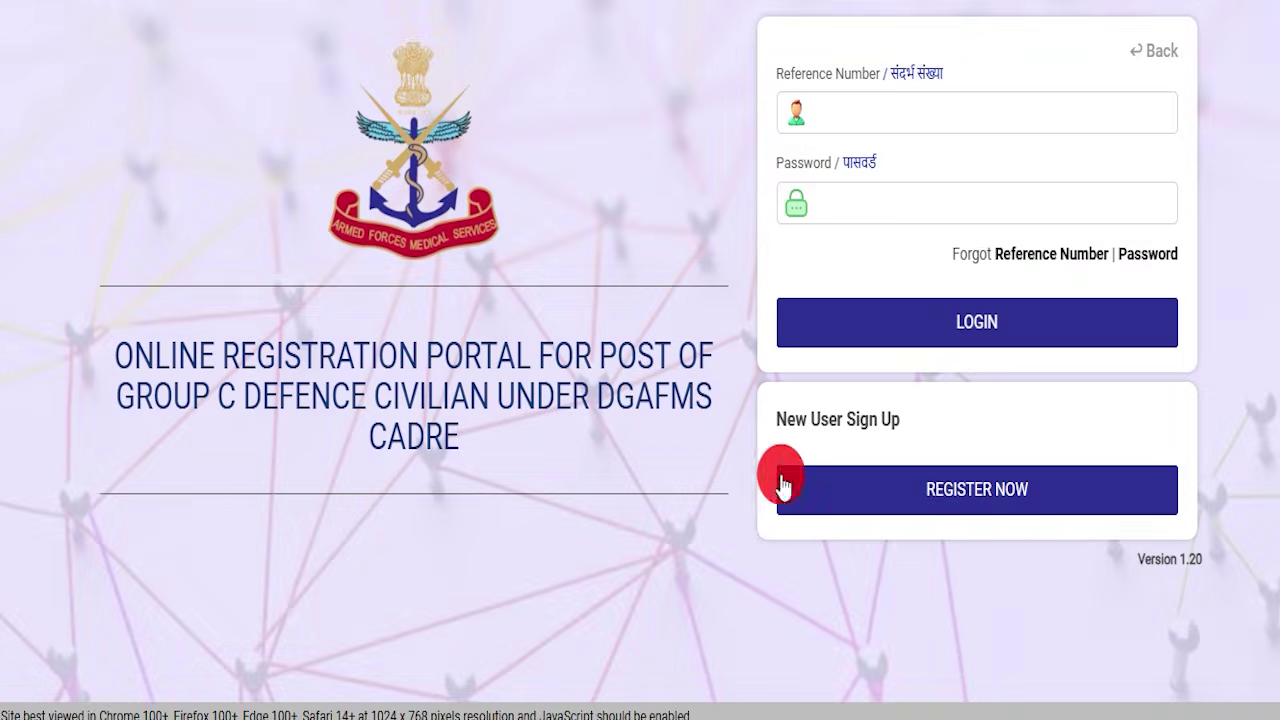
left_click(820, 490)
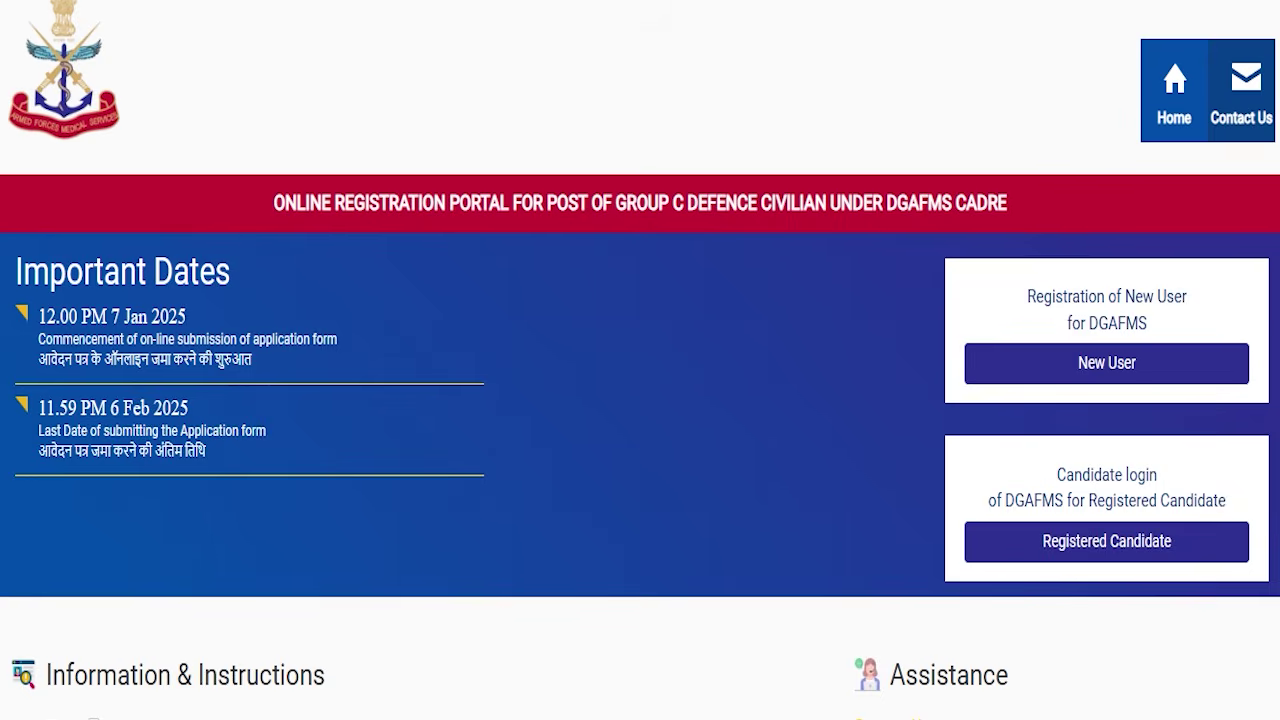
left_click_drag(921, 305, 1279, 387)
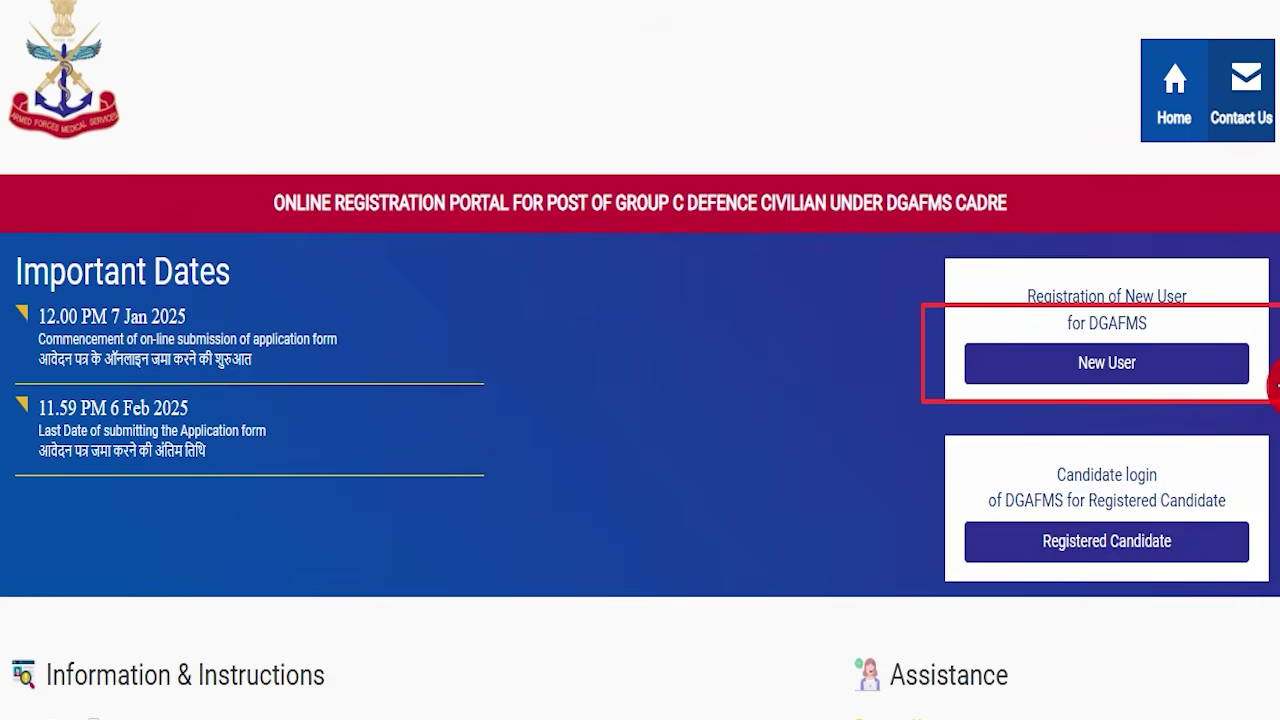
left_click(1083, 364)
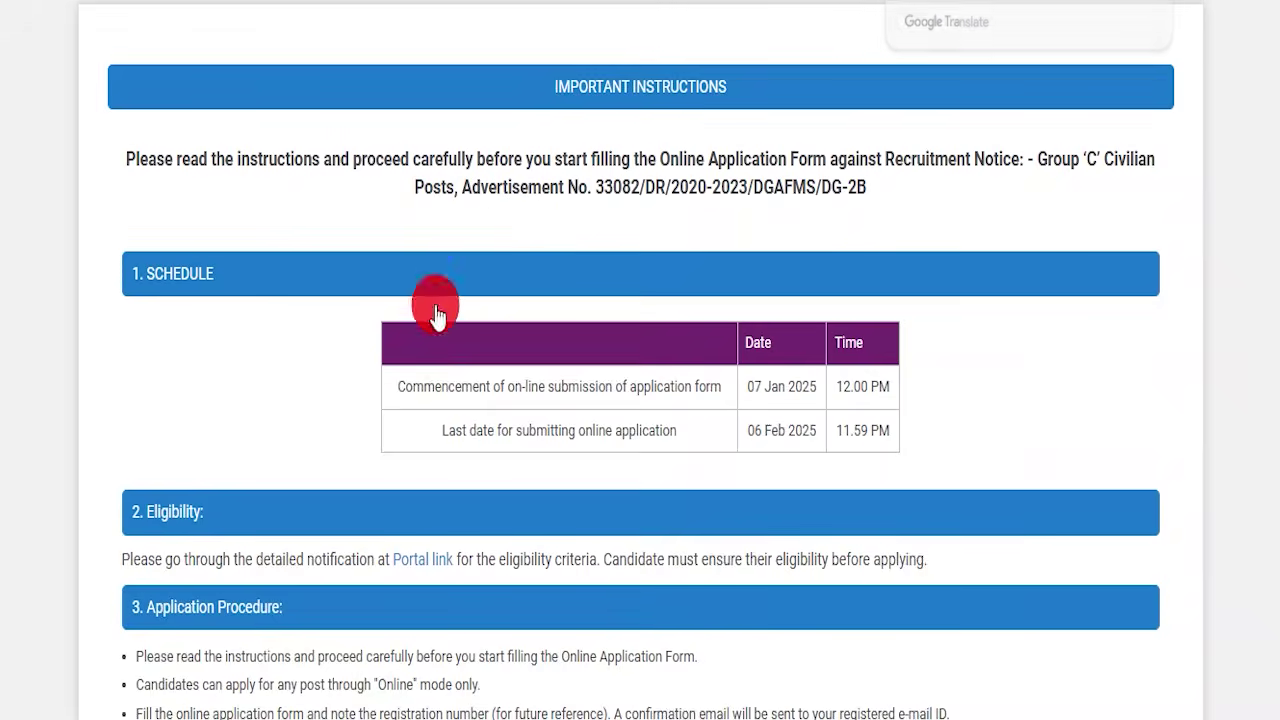
Go through the English and Hindi instructions, accept the declaration, and continue to the sign-up form
left_click_drag(463, 86, 730, 75)
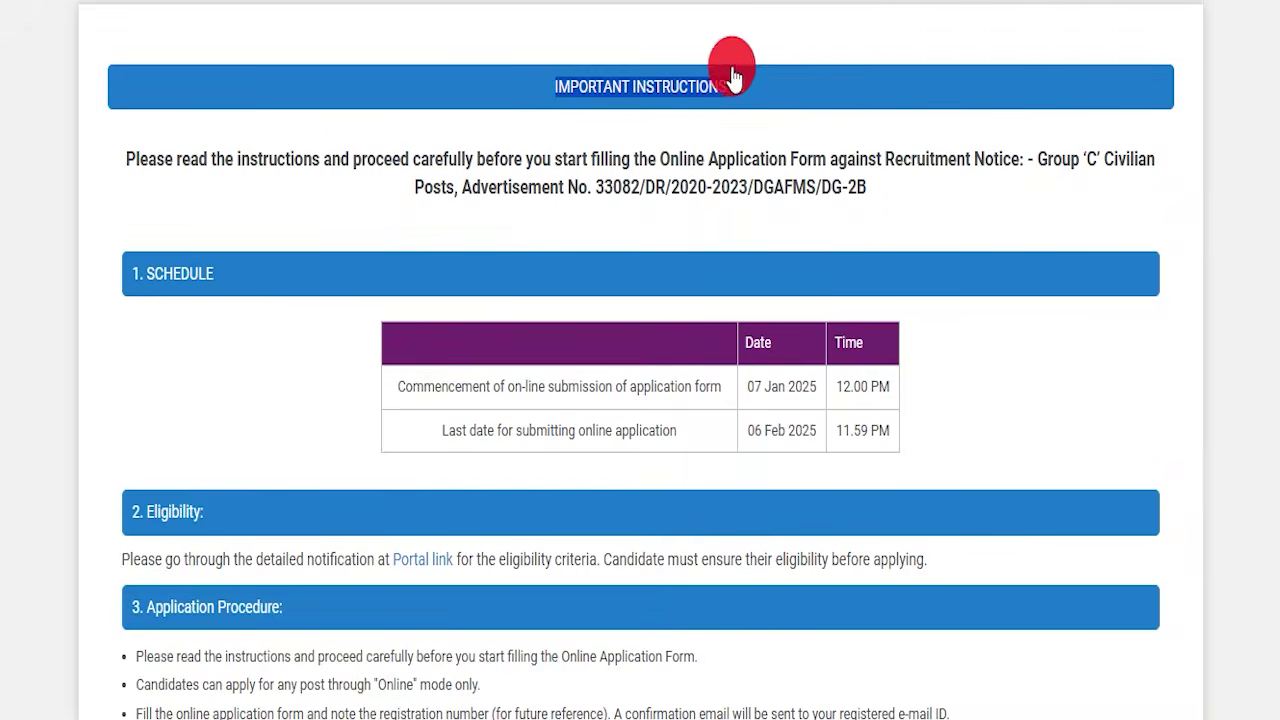
scroll(603, 434, "down", 15)
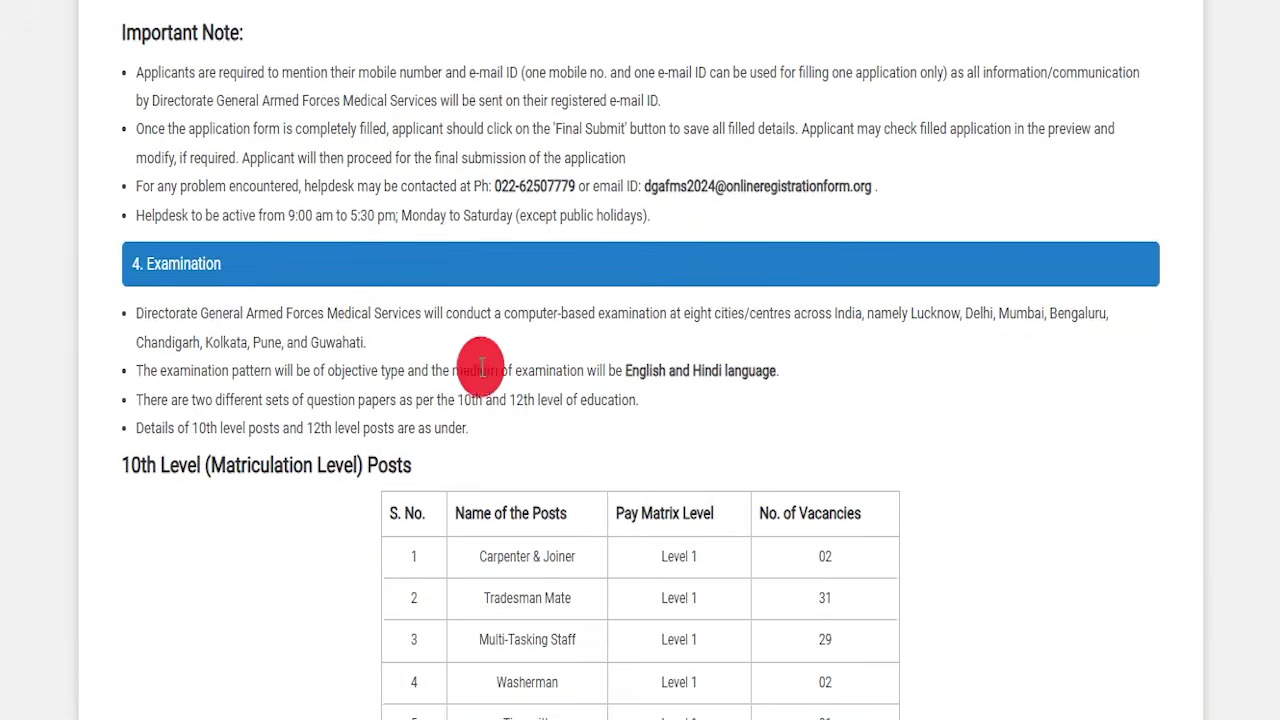
scroll(472, 363, "down", 4)
scroll(545, 380, "down", 15)
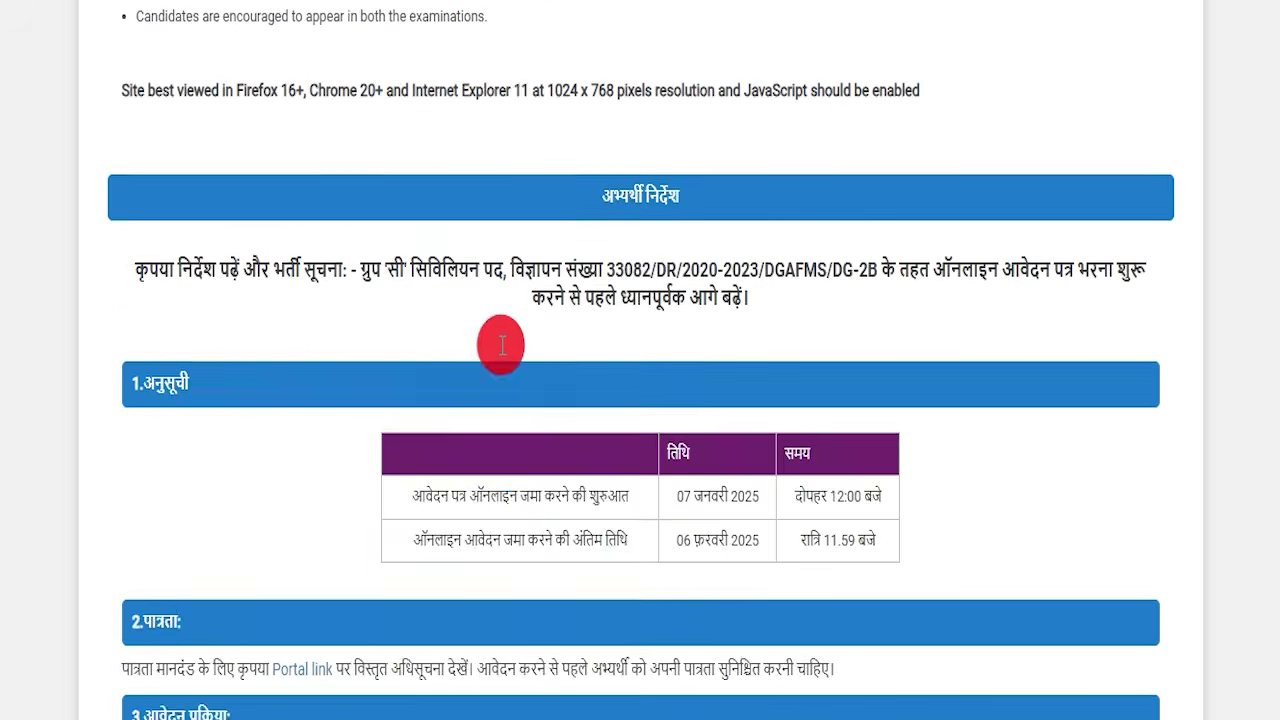
scroll(593, 365, "down", 20)
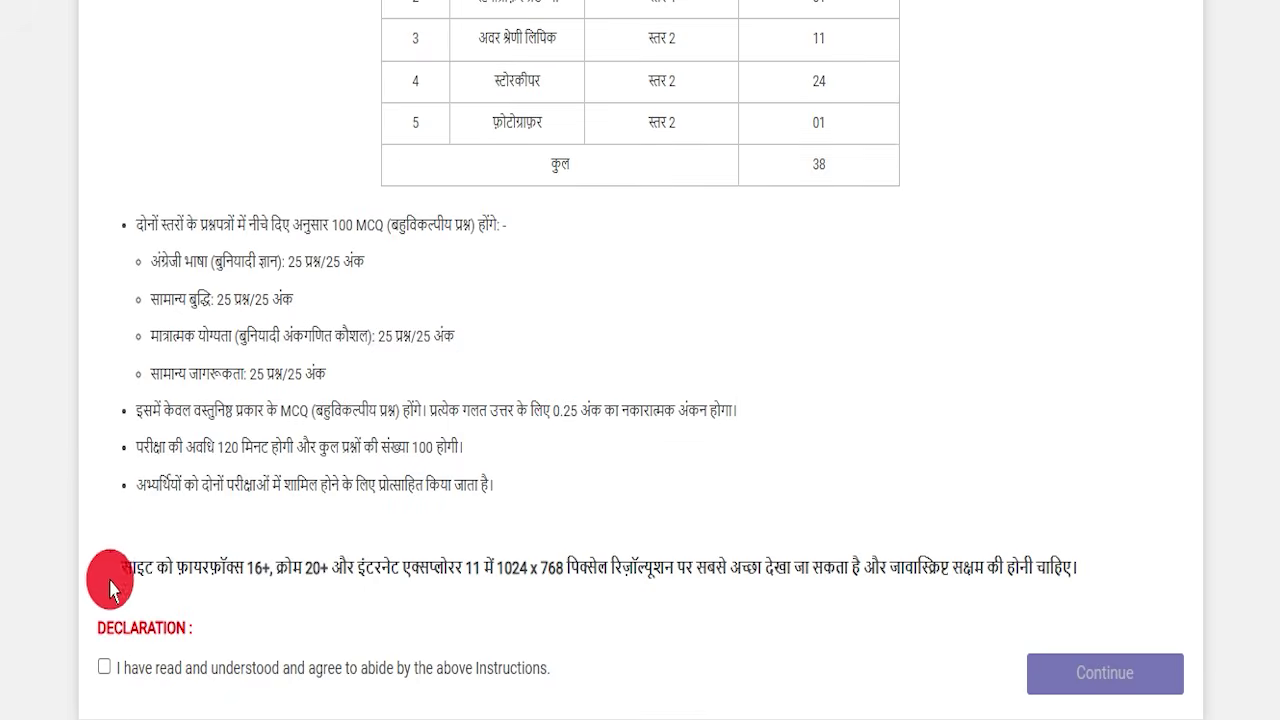
left_click(103, 666)
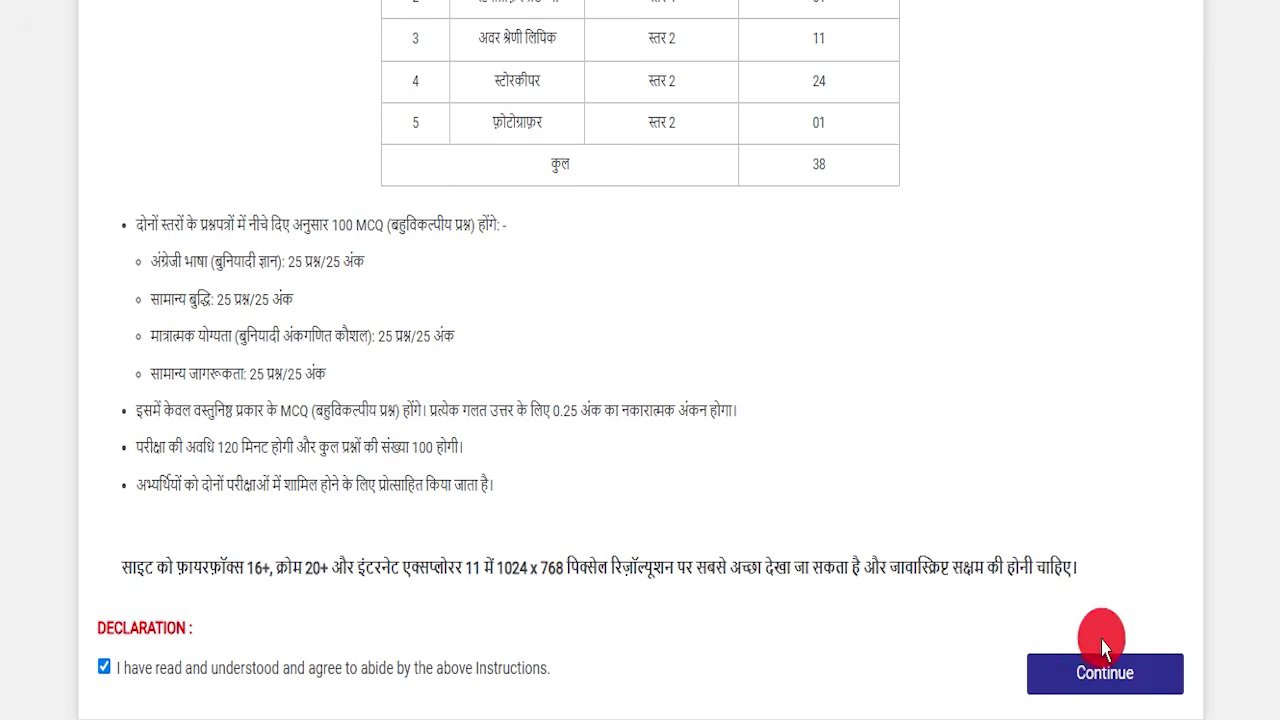
left_click(1106, 680)
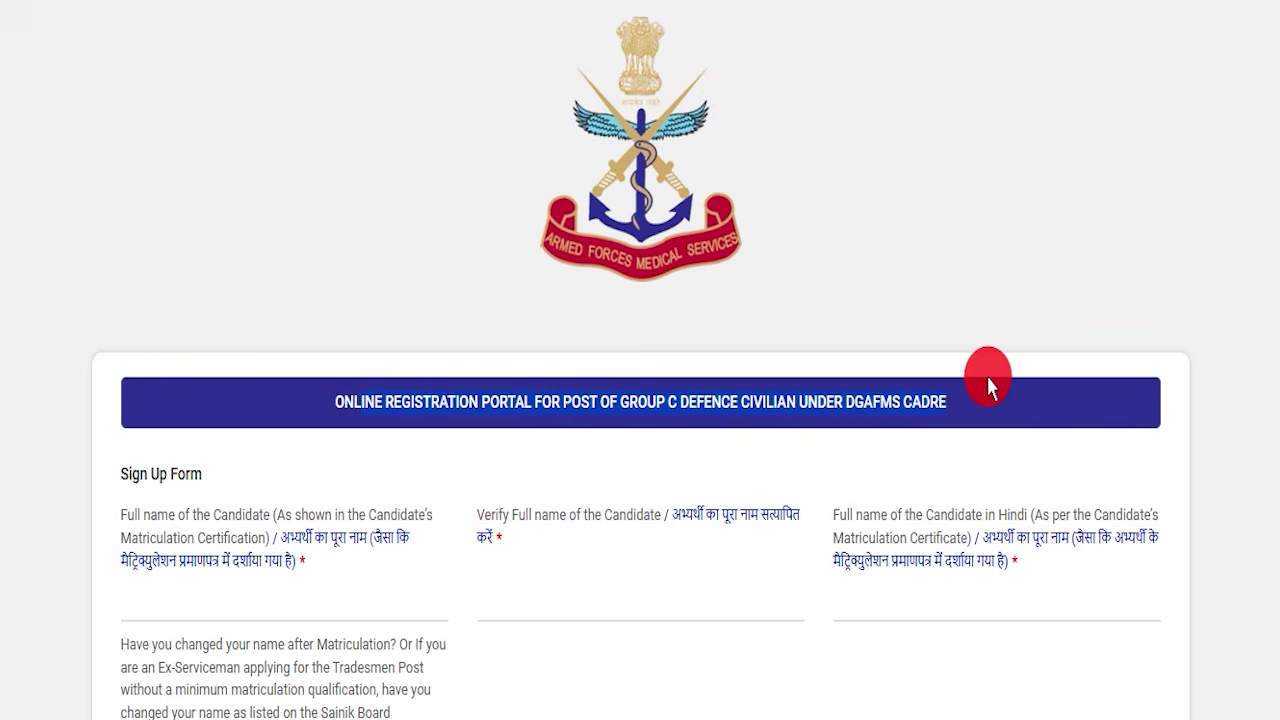
Look over the sign-up form, then enter and verify the candidate's full name in English and enter it in Hindi
scroll(786, 300, "down", 12)
scroll(674, 363, "up", 6)
scroll(743, 393, "up", 6)
left_click(401, 551)
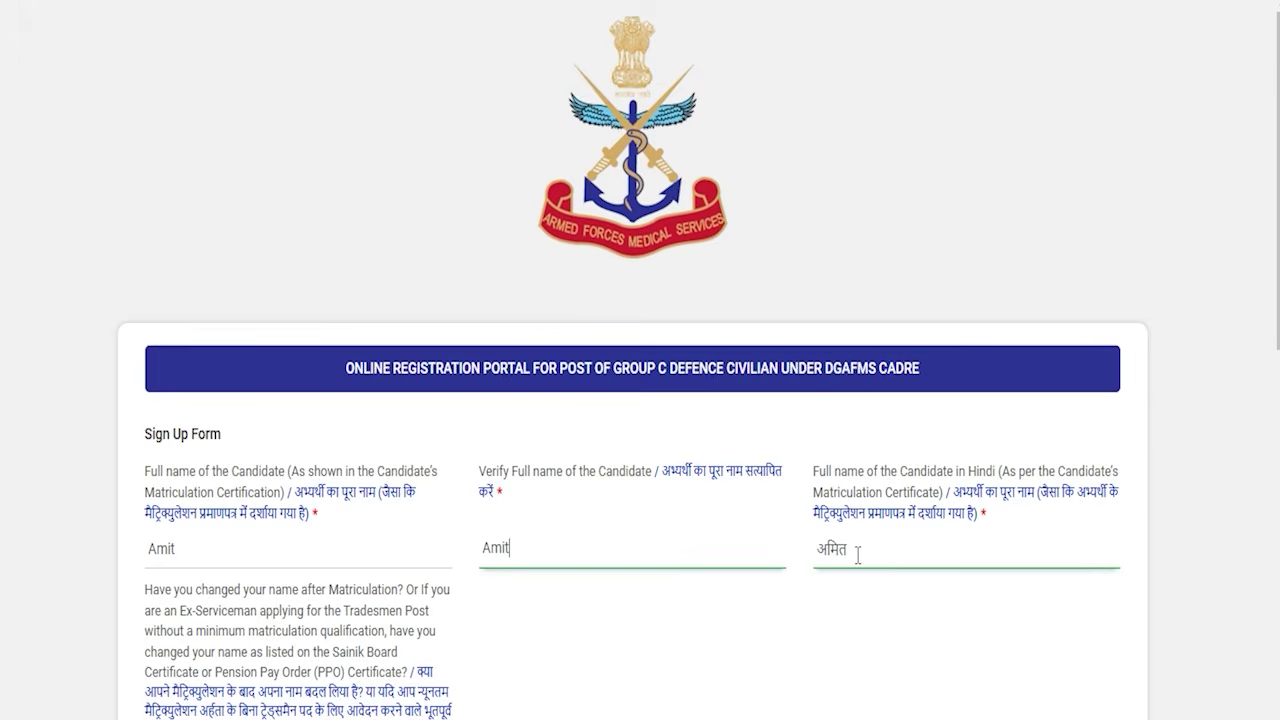
left_click(188, 540)
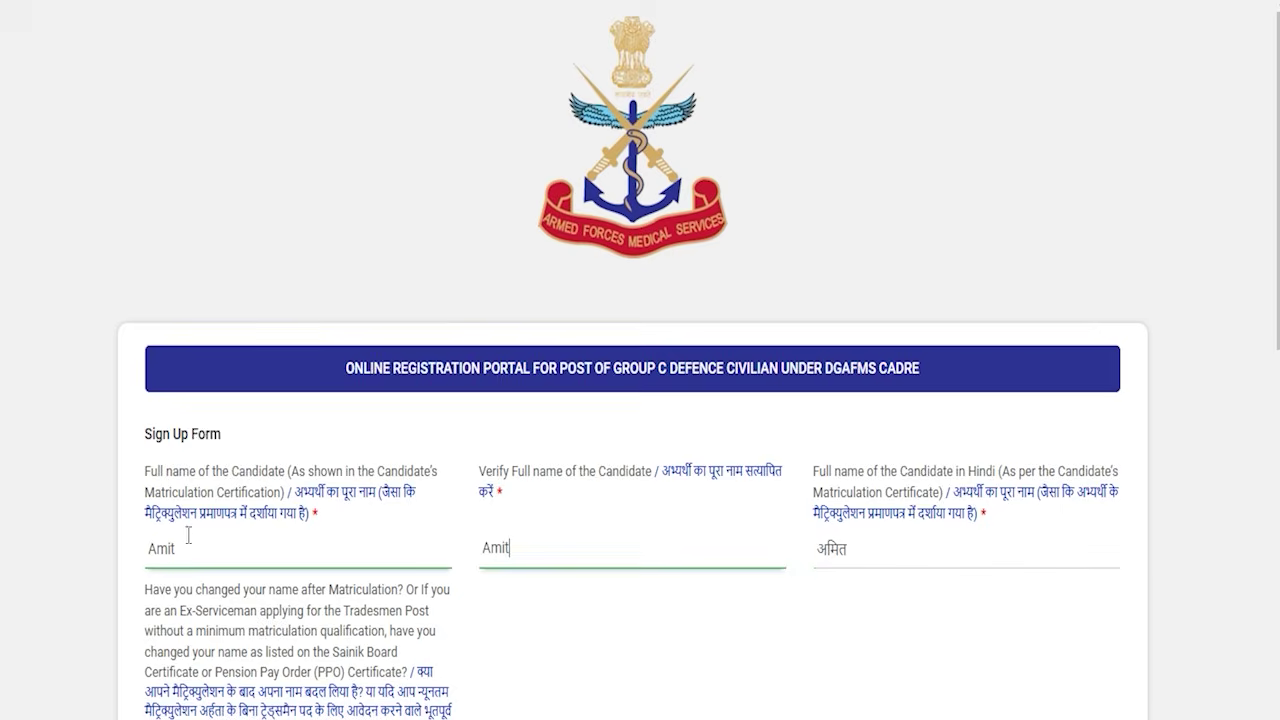
Try the option for a name changed after matriculation, check its new-name fields, and deselect it again
scroll(514, 543, "down", 3)
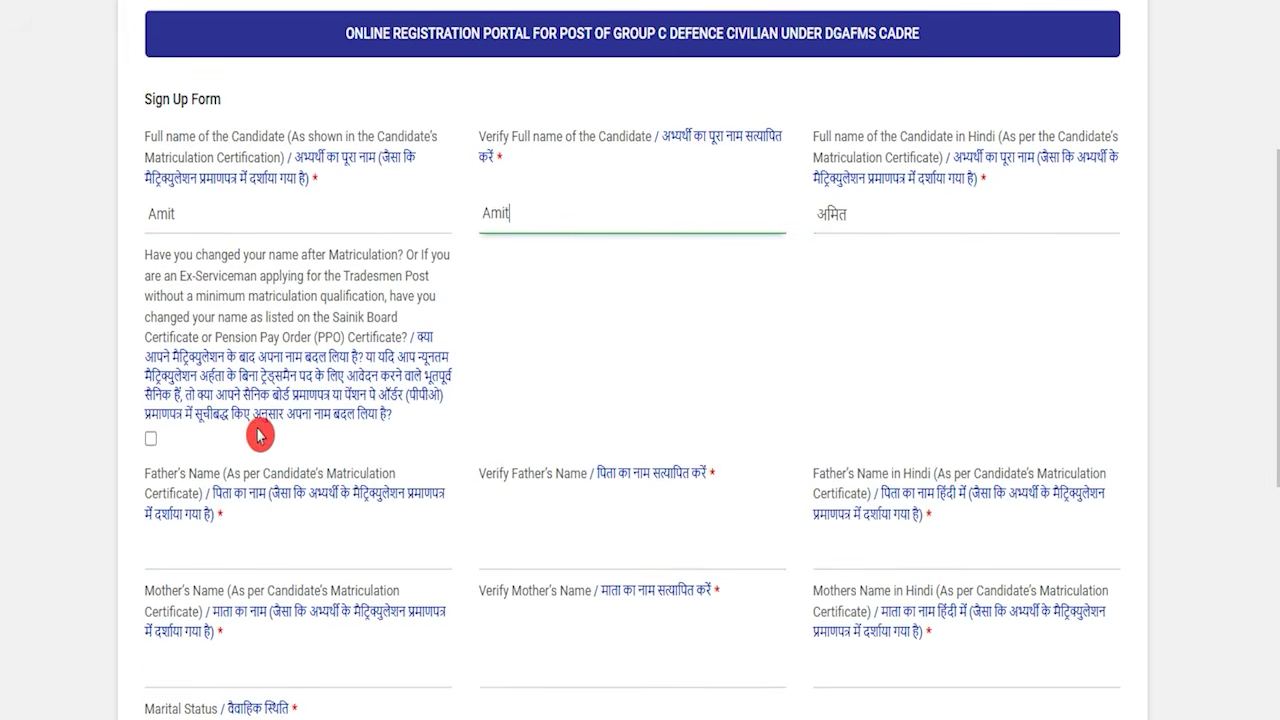
left_click(151, 441)
left_click(558, 222)
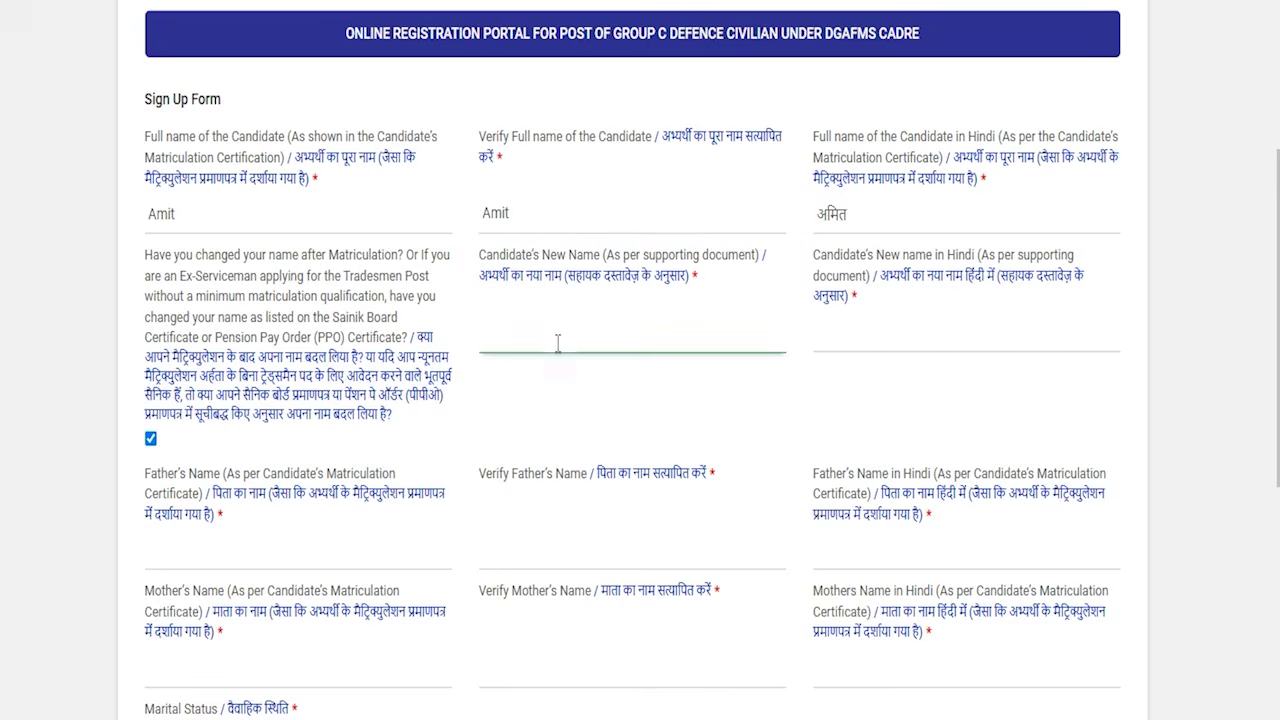
left_click(883, 322)
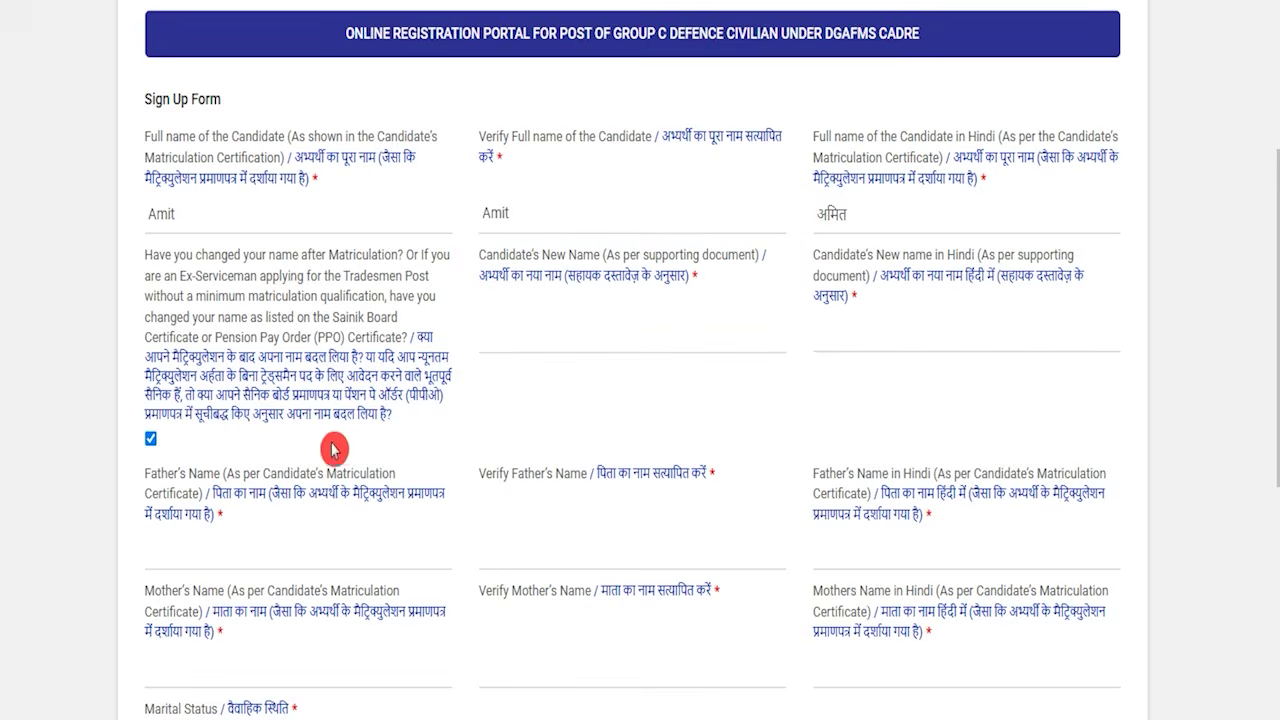
left_click(152, 442)
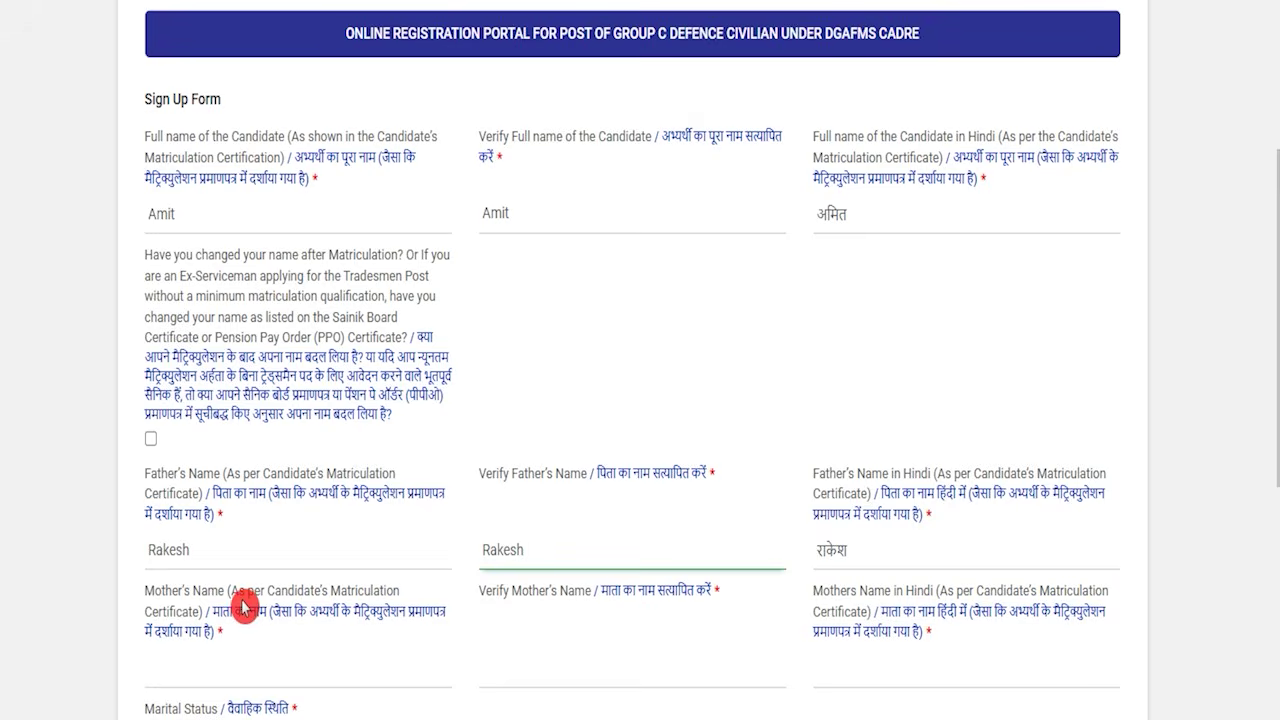
Enter and verify the mother's name in English, and fill in her name in Hindi
left_click(226, 673)
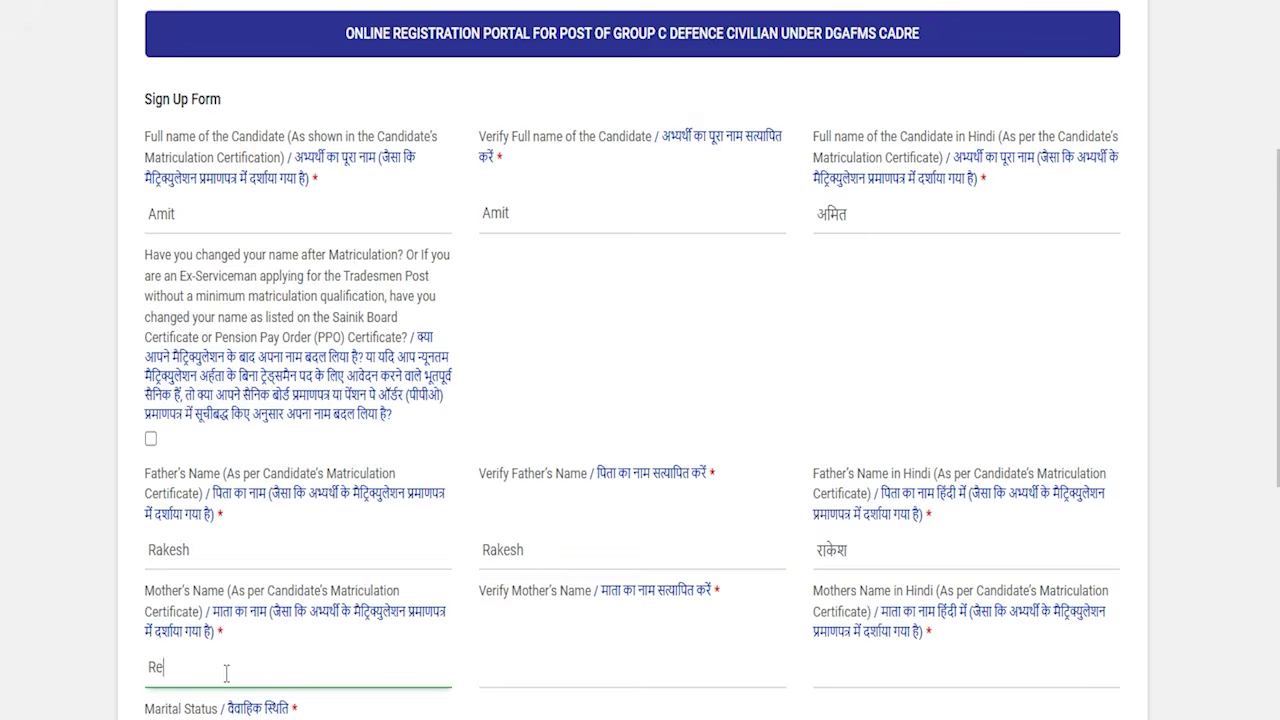
left_click(502, 653)
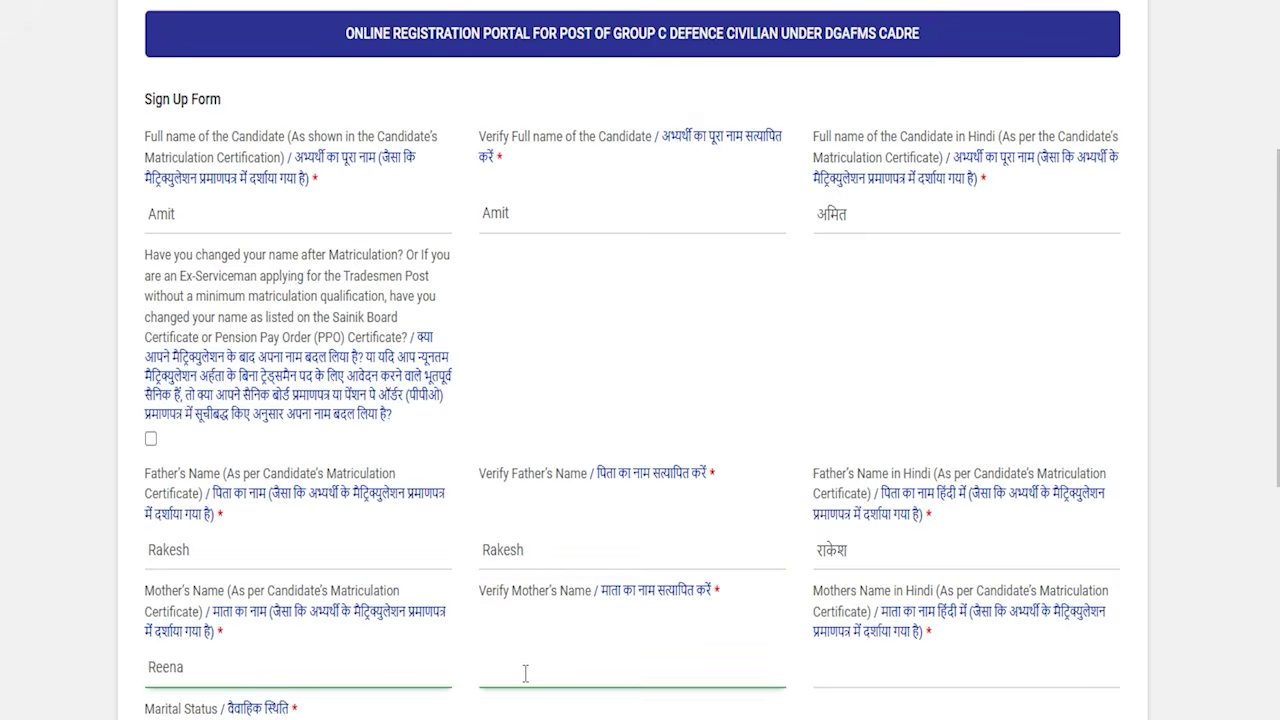
type("Reena")
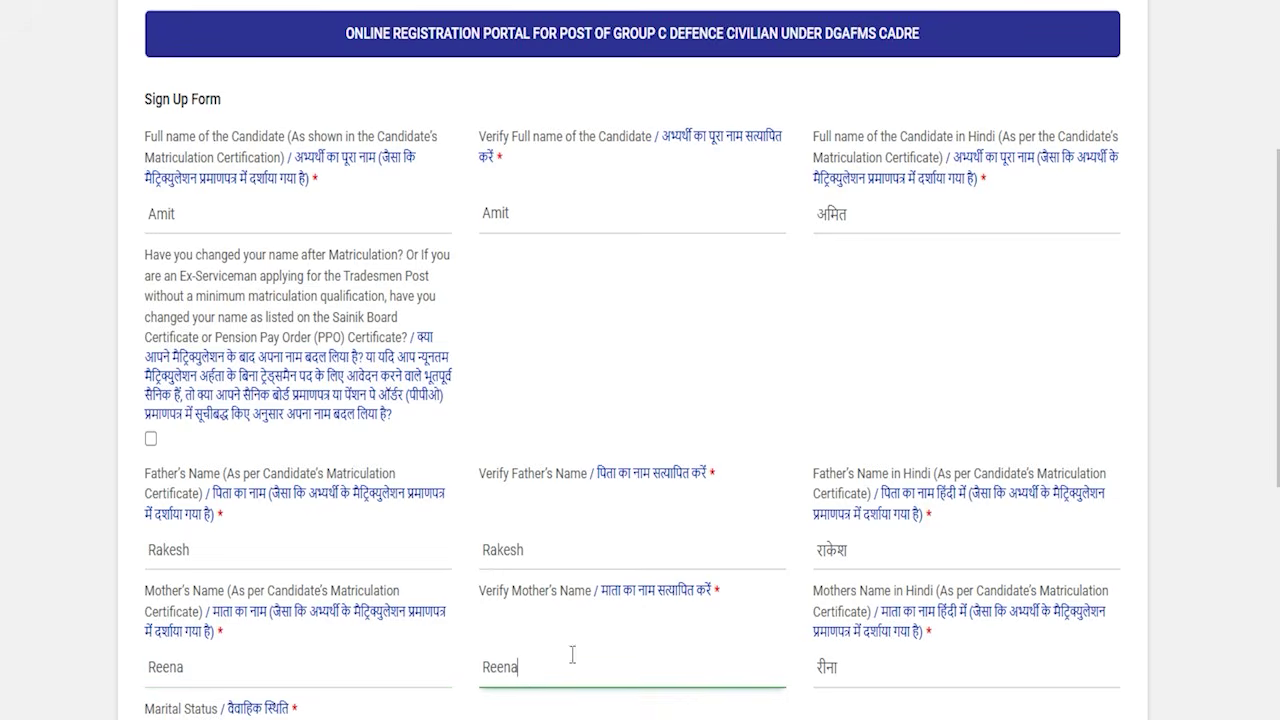
Set the candidate's marital status to Single and the gender to Male
scroll(827, 377, "down", 3)
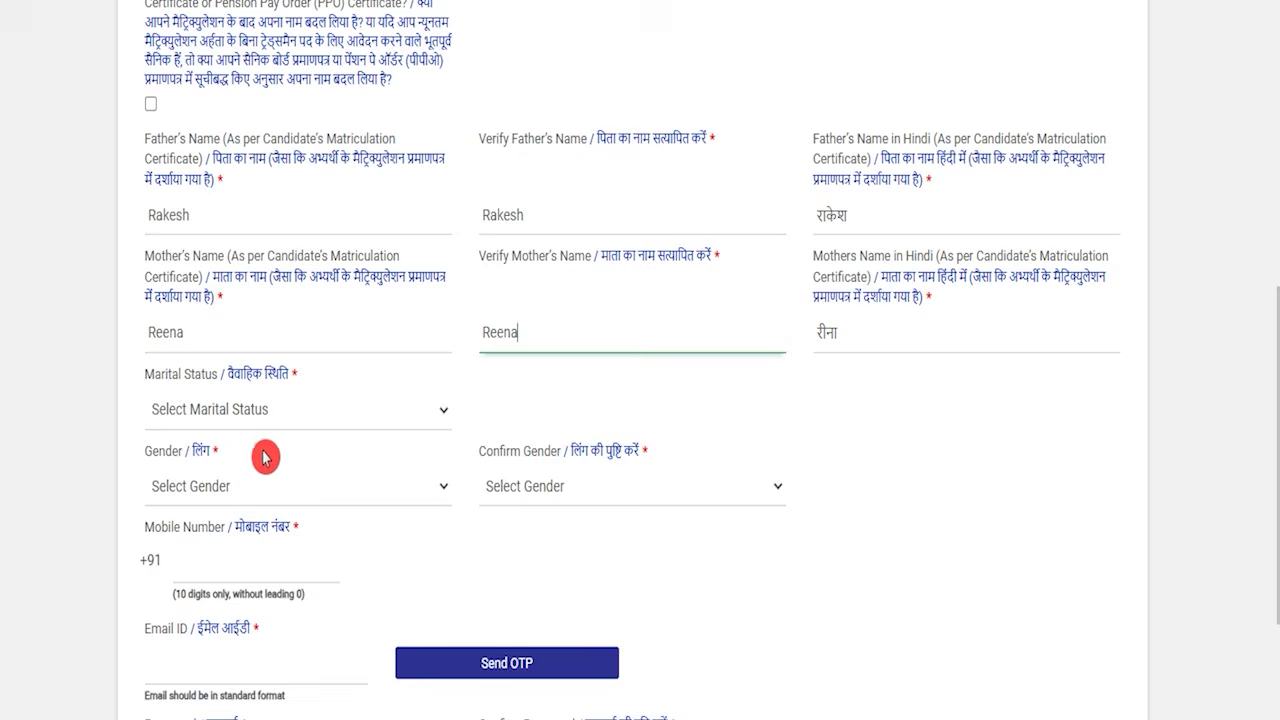
left_click(241, 418)
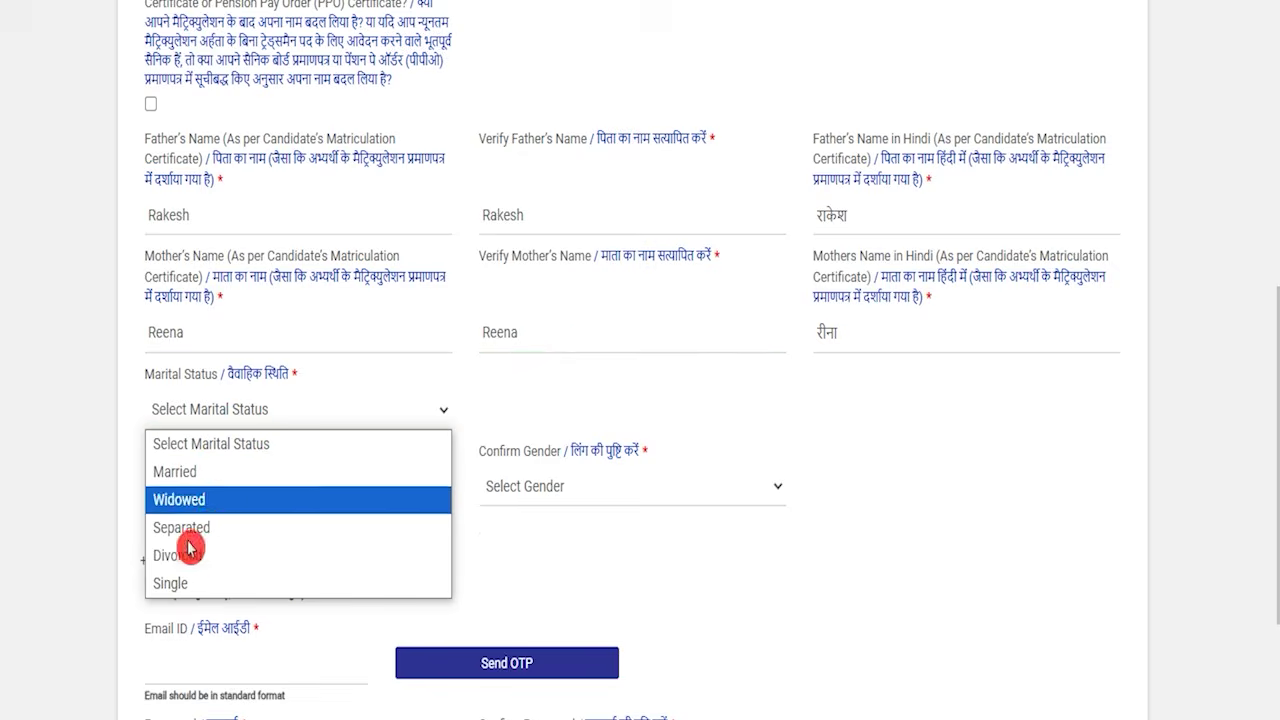
left_click(178, 583)
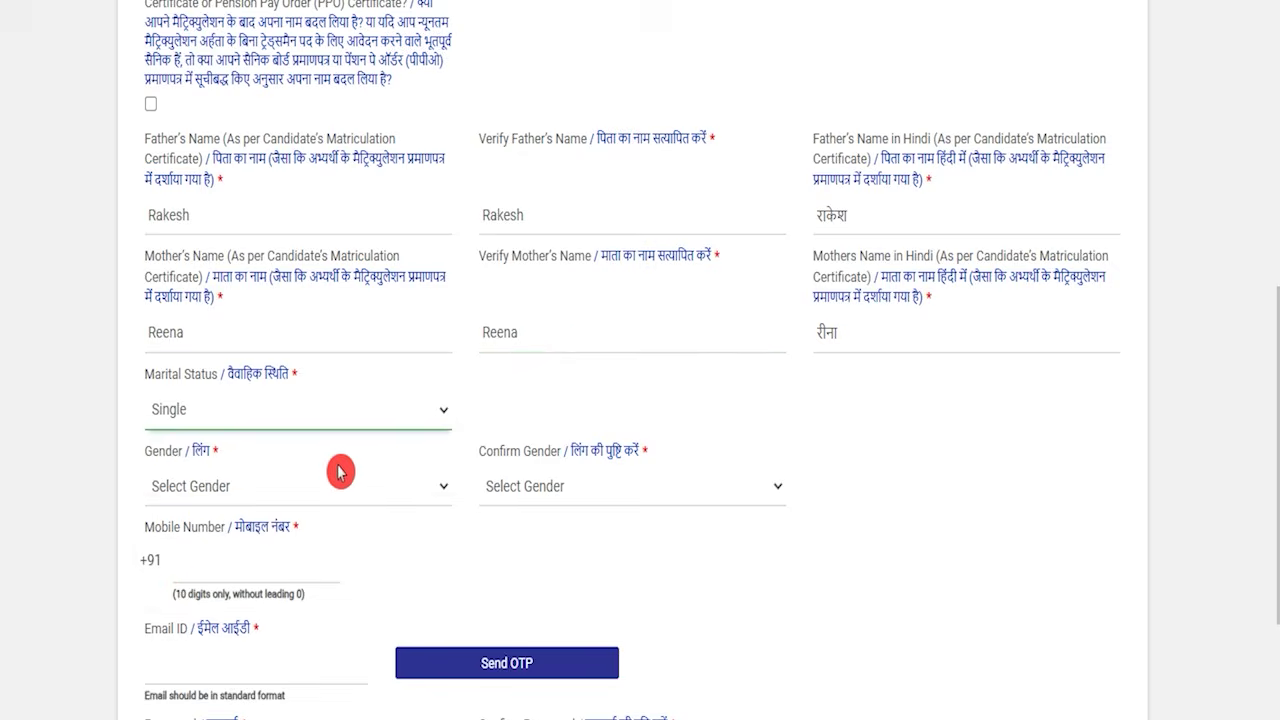
left_click(209, 486)
left_click(210, 545)
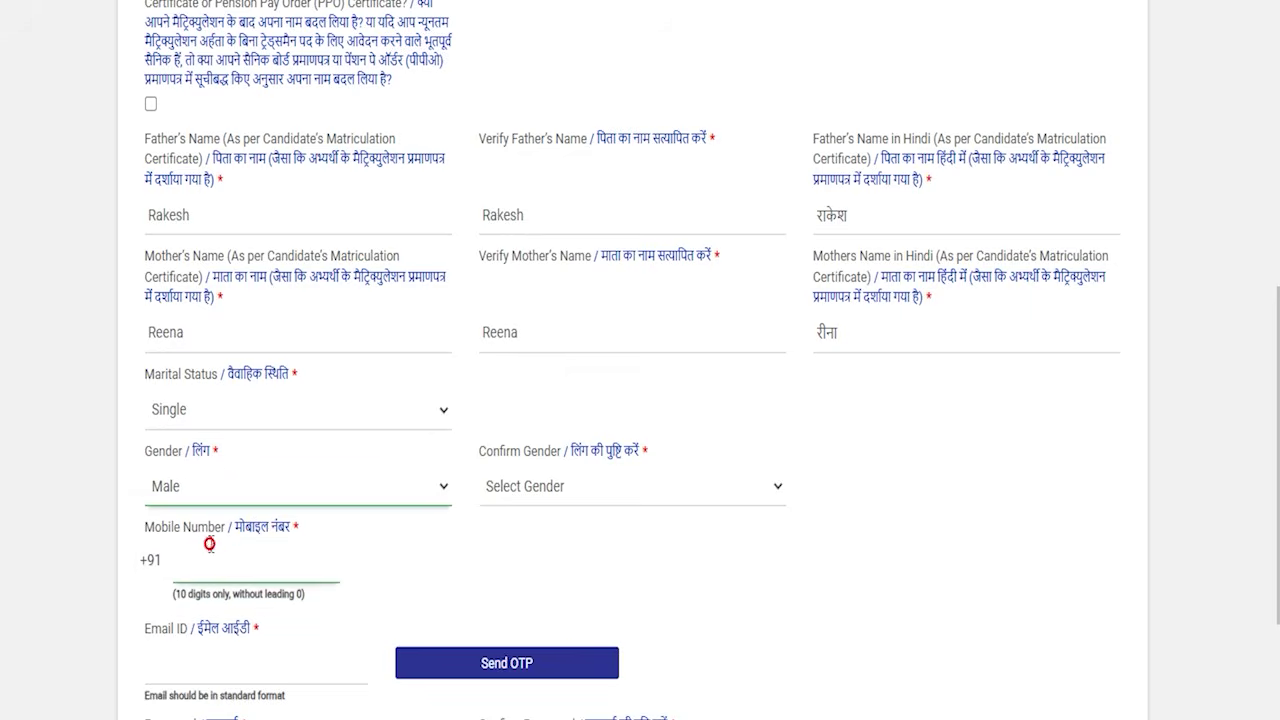
Confirm the candidate's gender as Male and go through the mobile number and email fields with the OTP option
left_click(484, 492)
left_click(505, 547)
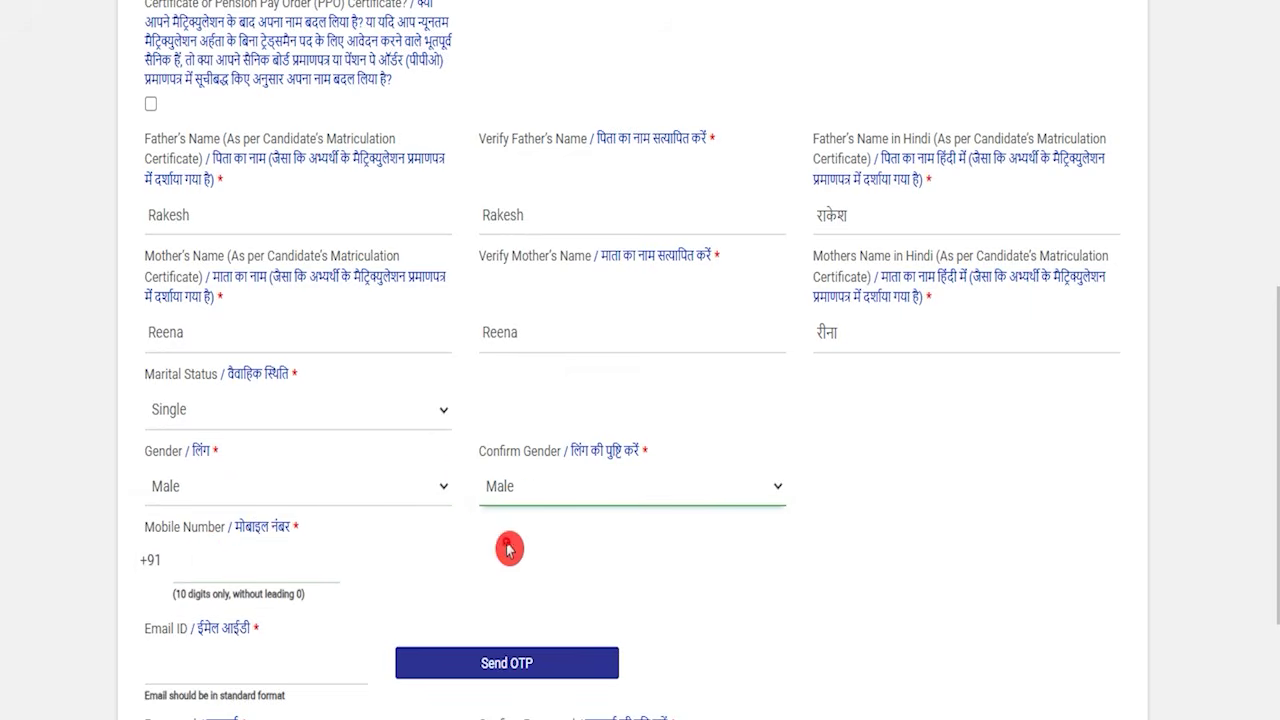
left_click(260, 572)
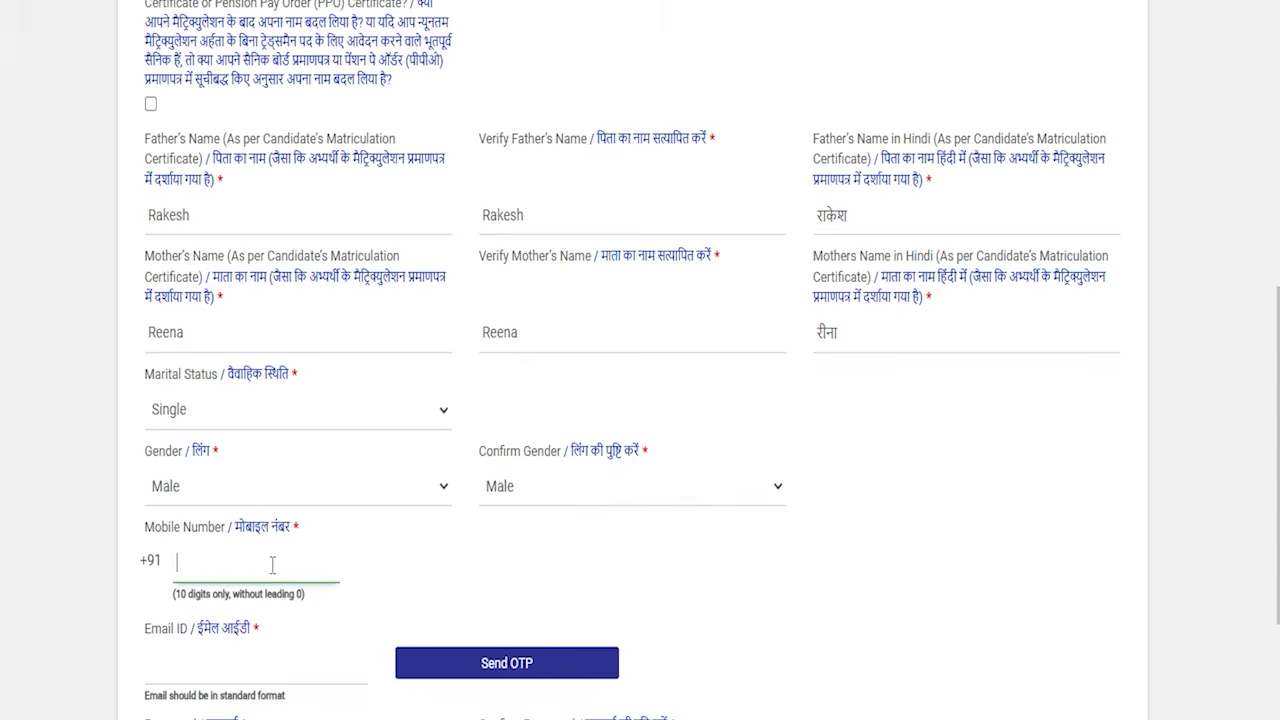
scroll(272, 565, "down", 2)
left_click(275, 462)
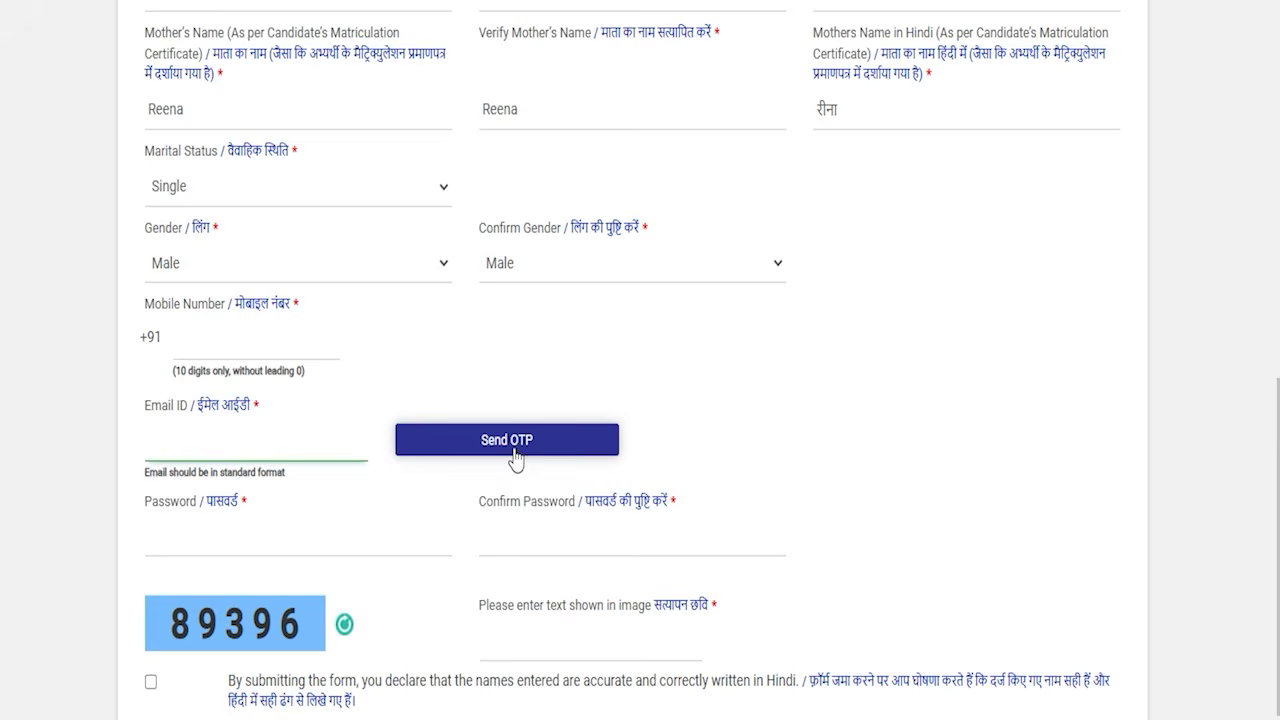
left_click(392, 478)
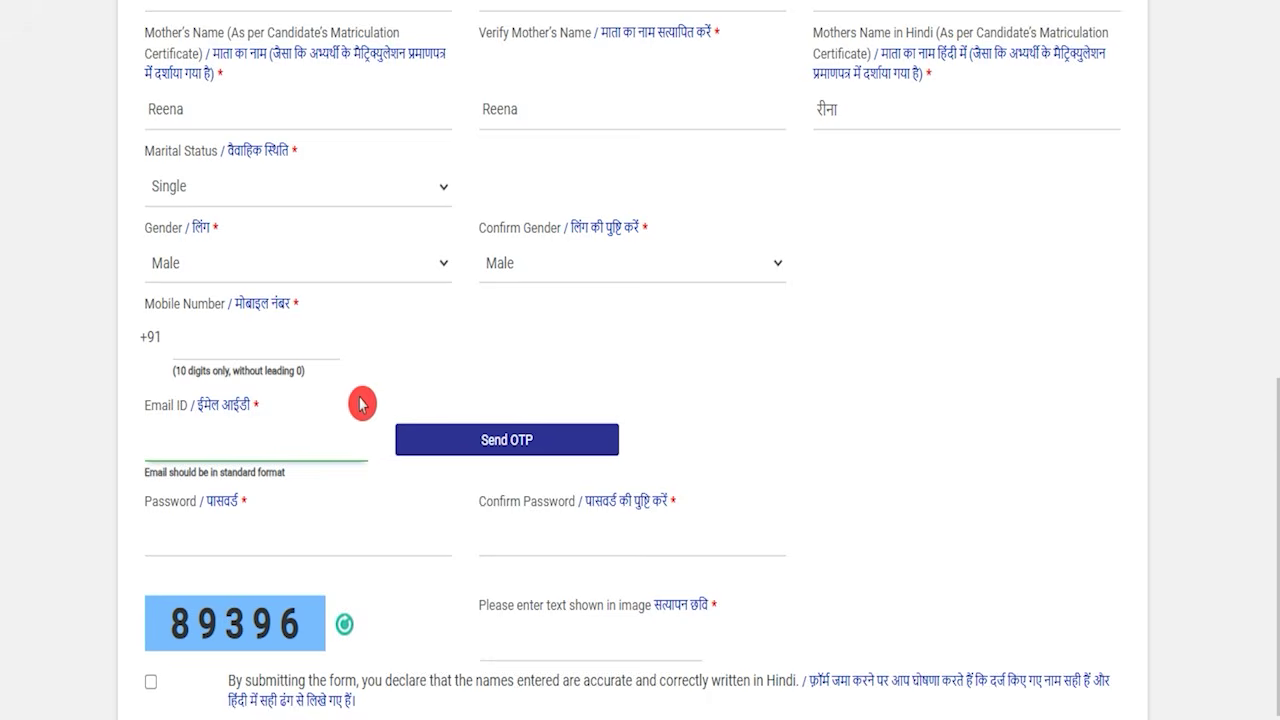
Start a trial entry in the password field and check its rules against the sample password in Notepad, including the special character
left_click(256, 541)
left_click(256, 541)
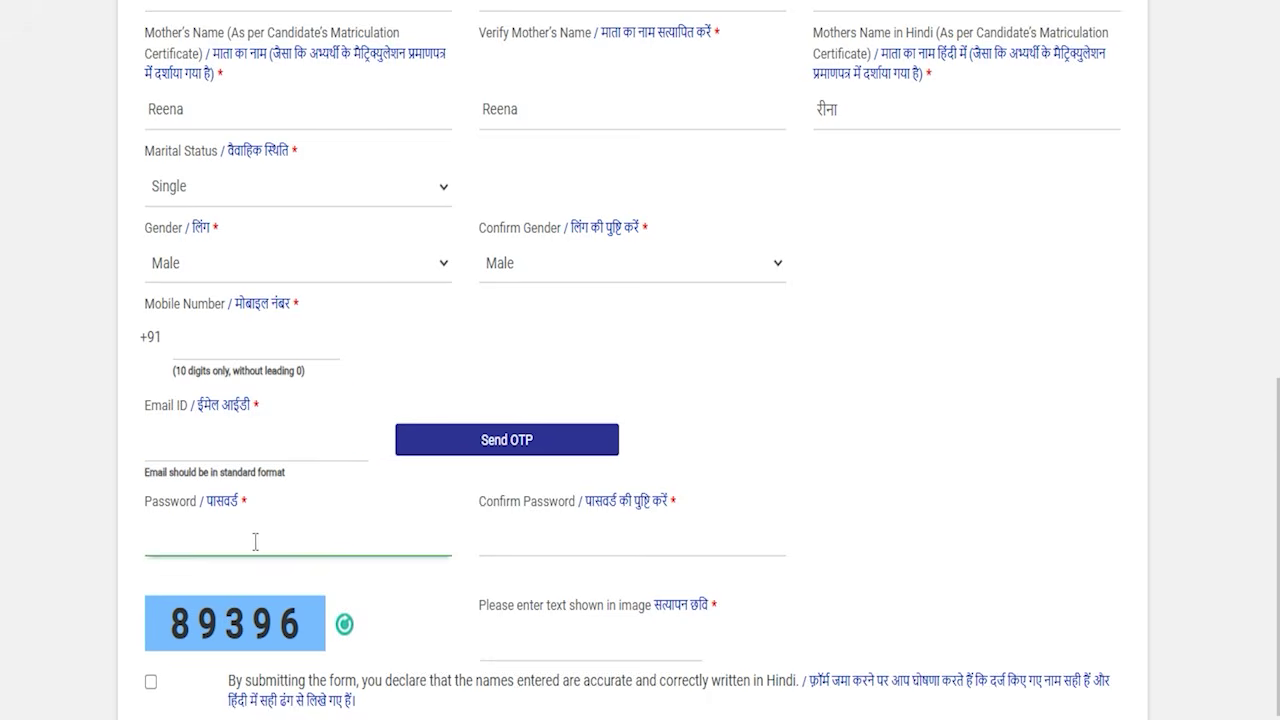
type("a")
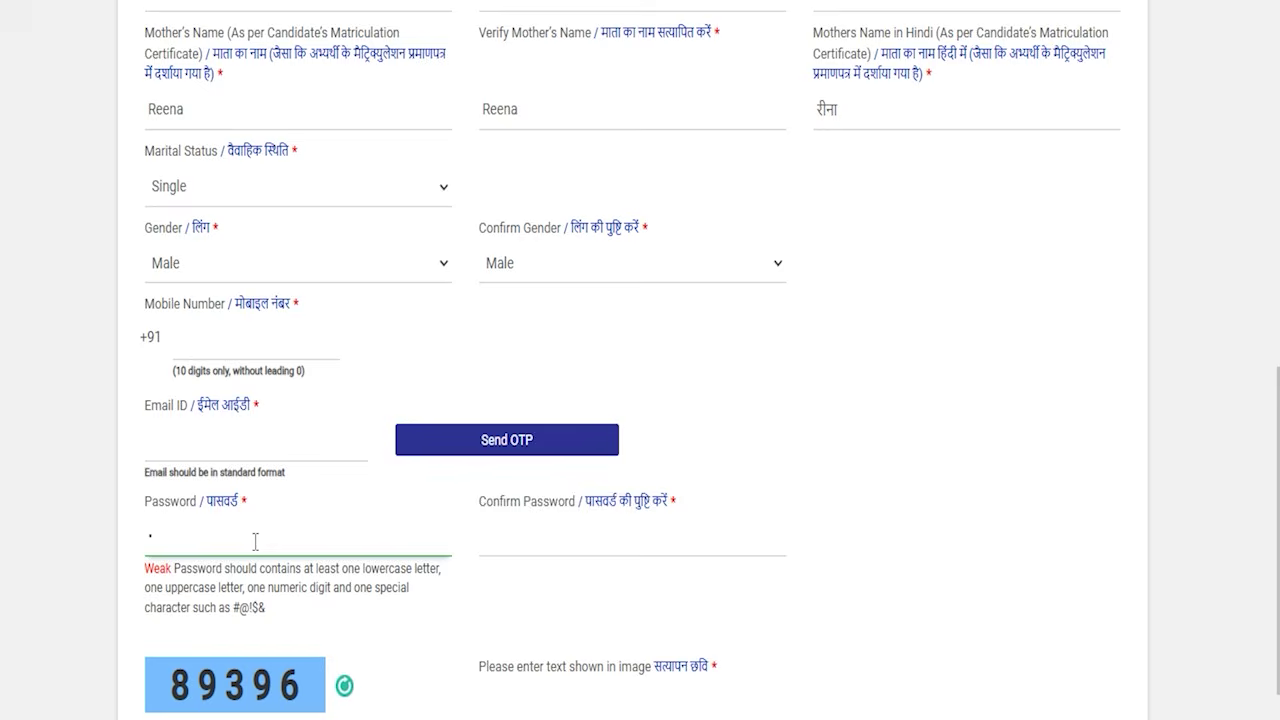
key("alt+Tab")
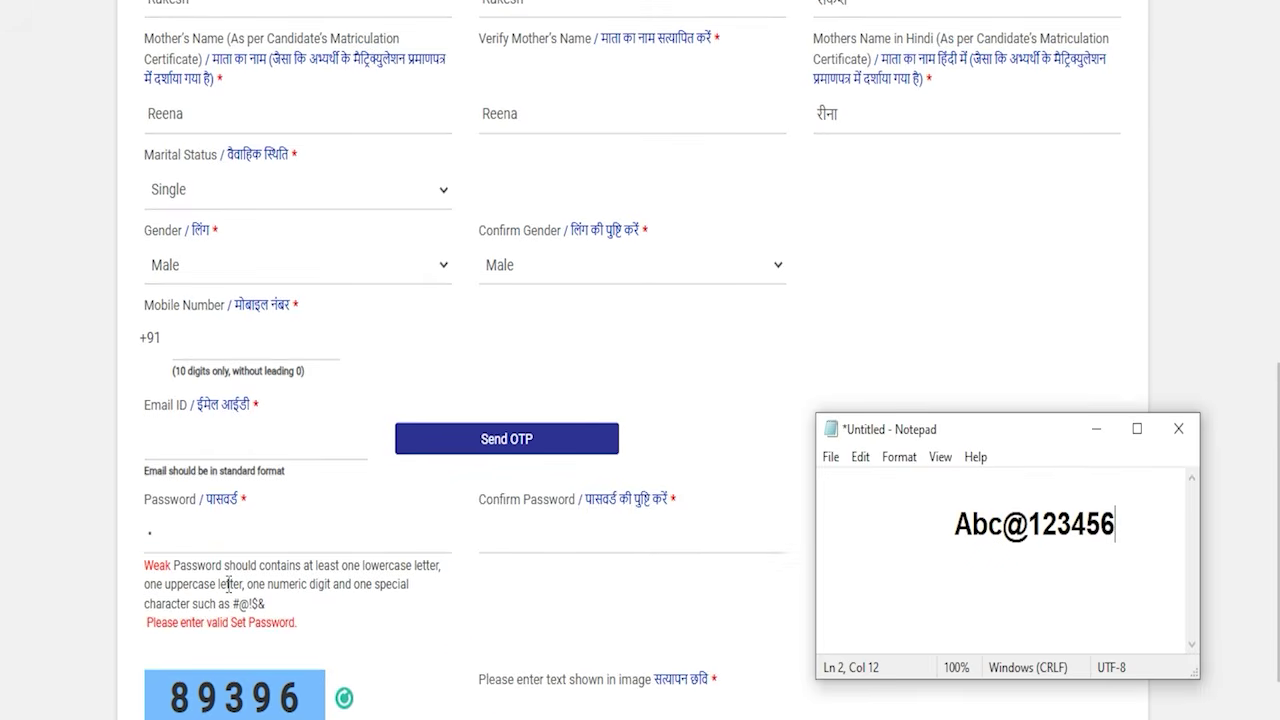
left_click(957, 522)
left_click_drag(968, 524, 1028, 524)
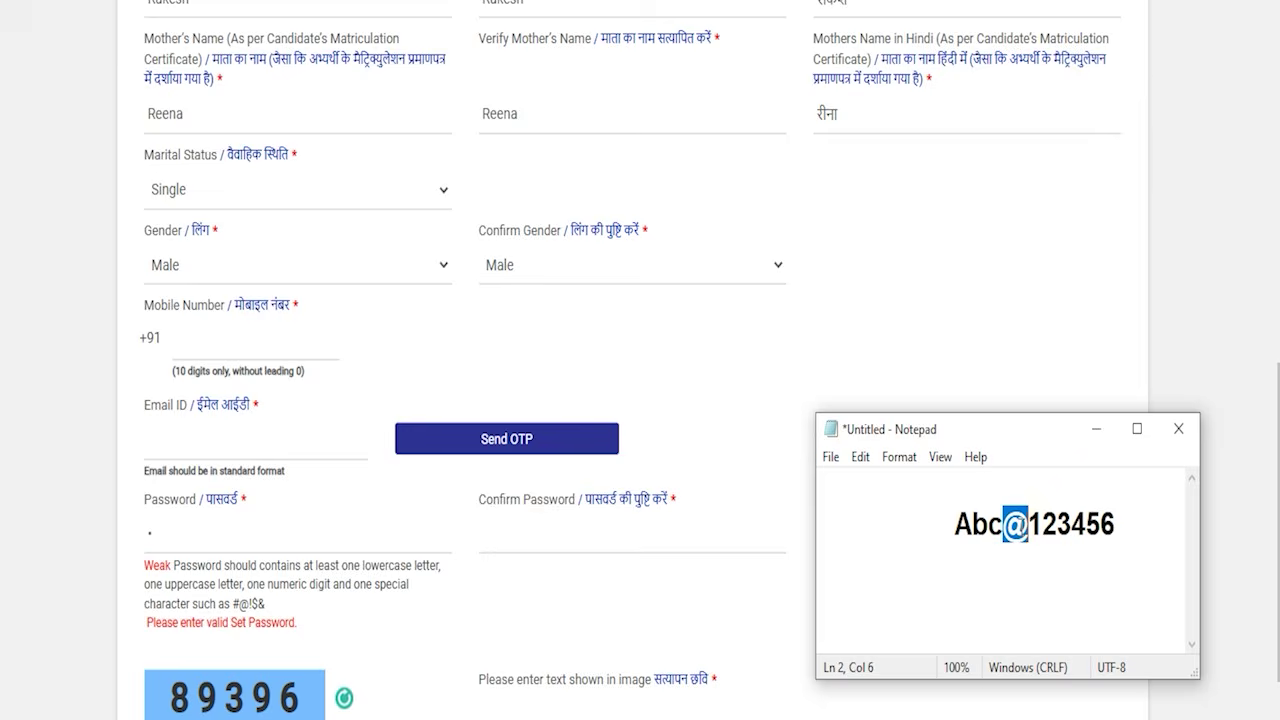
left_click(562, 552)
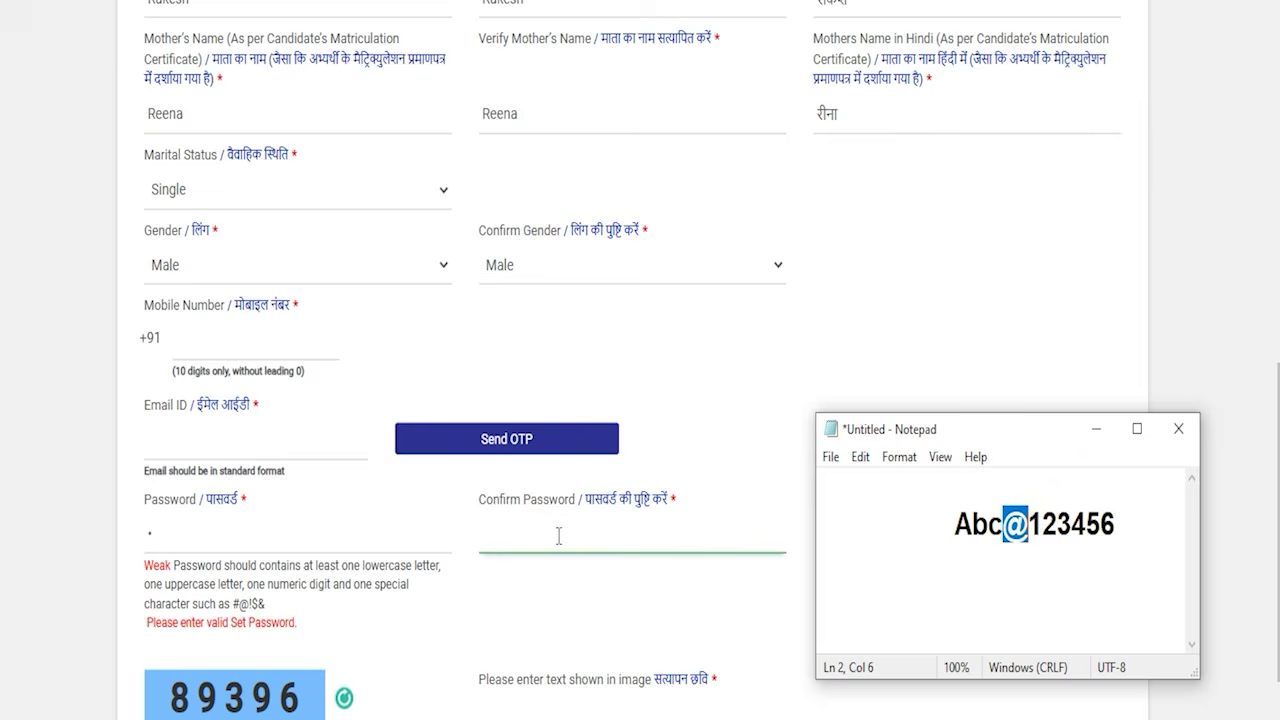
Complete the captcha and both declarations at the end of the sign-up form and submit it
left_click(400, 705)
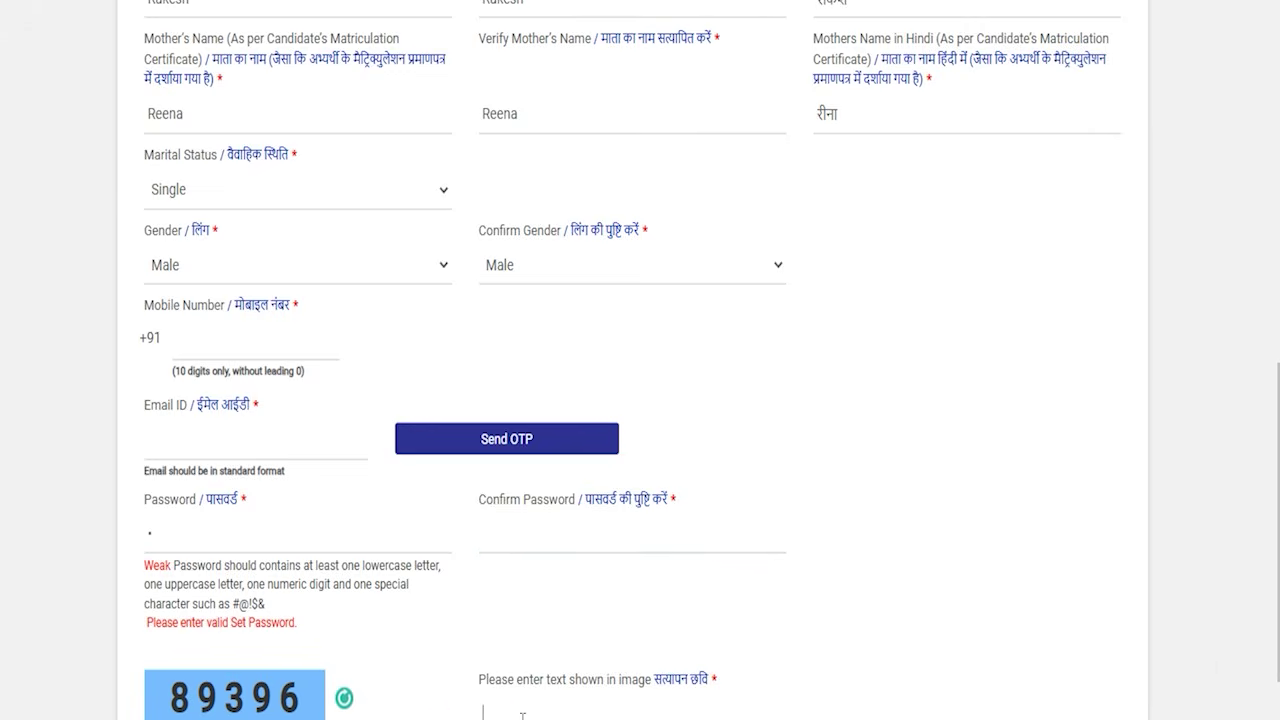
scroll(330, 640, "down", 3)
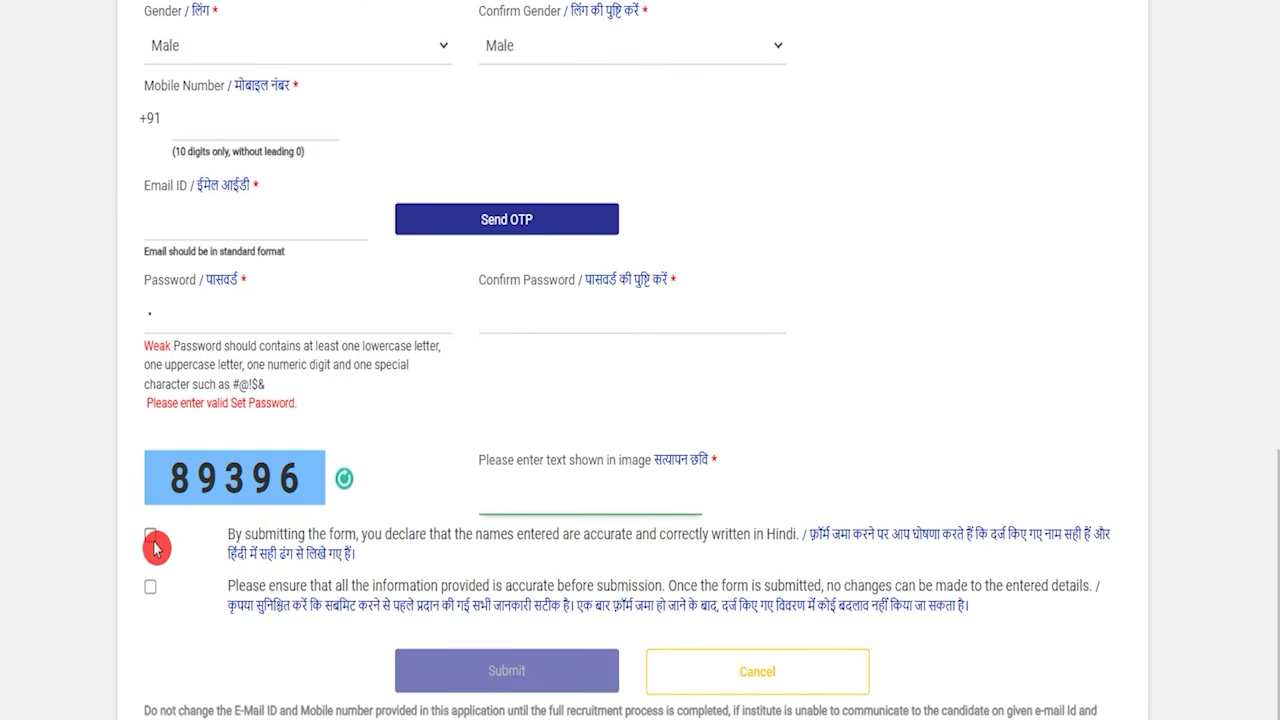
scroll(333, 651, "down", 1)
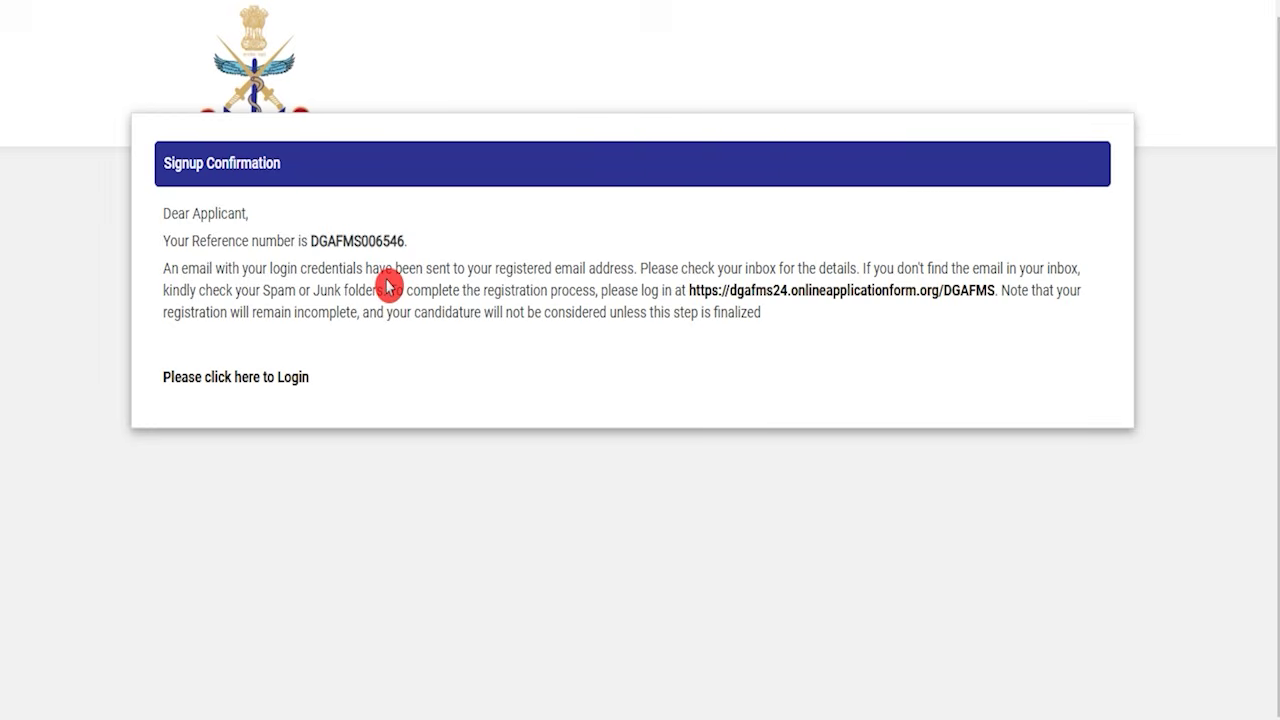
Highlight the reference number in the signup confirmation and go to the login page
left_click_drag(311, 241, 405, 241)
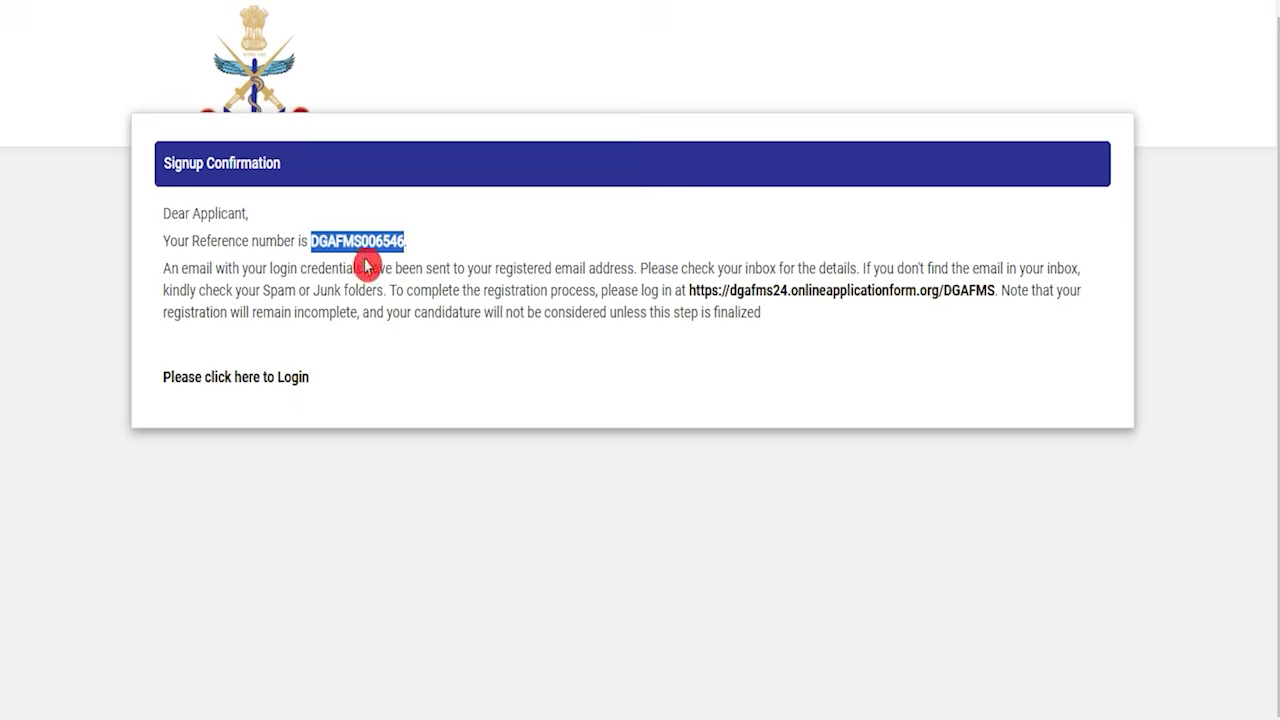
left_click(354, 294)
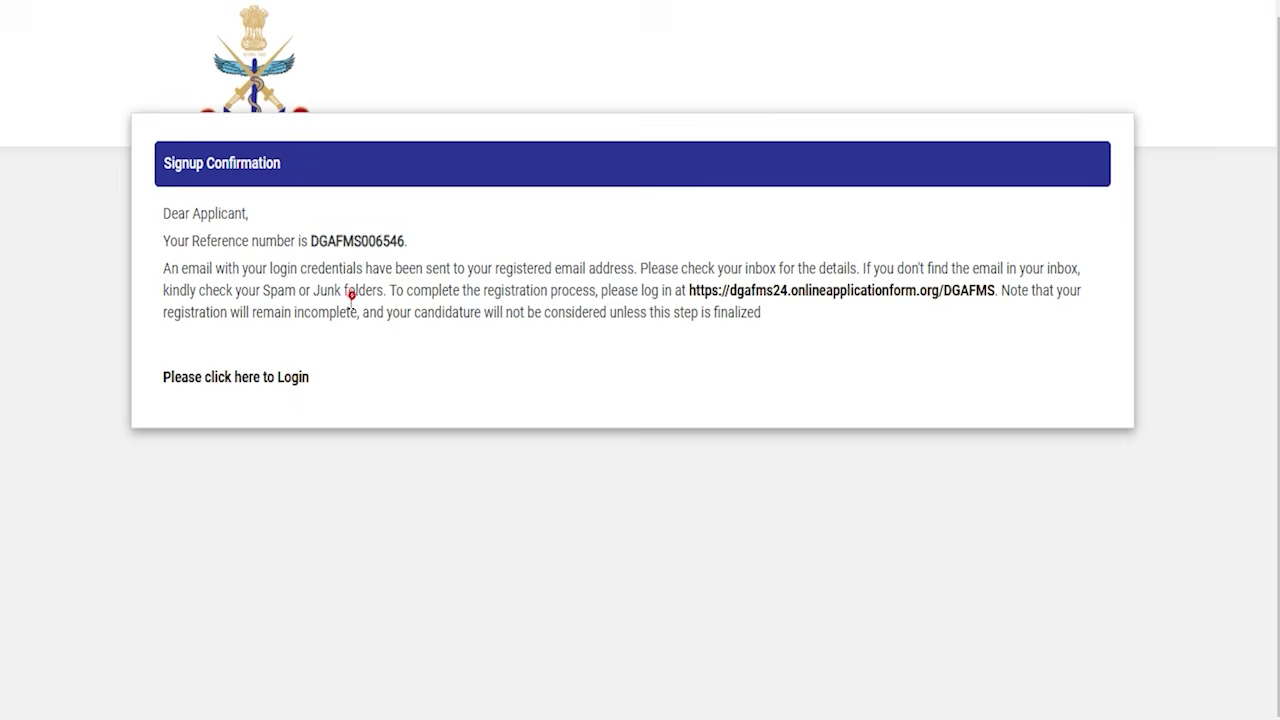
left_click(267, 388)
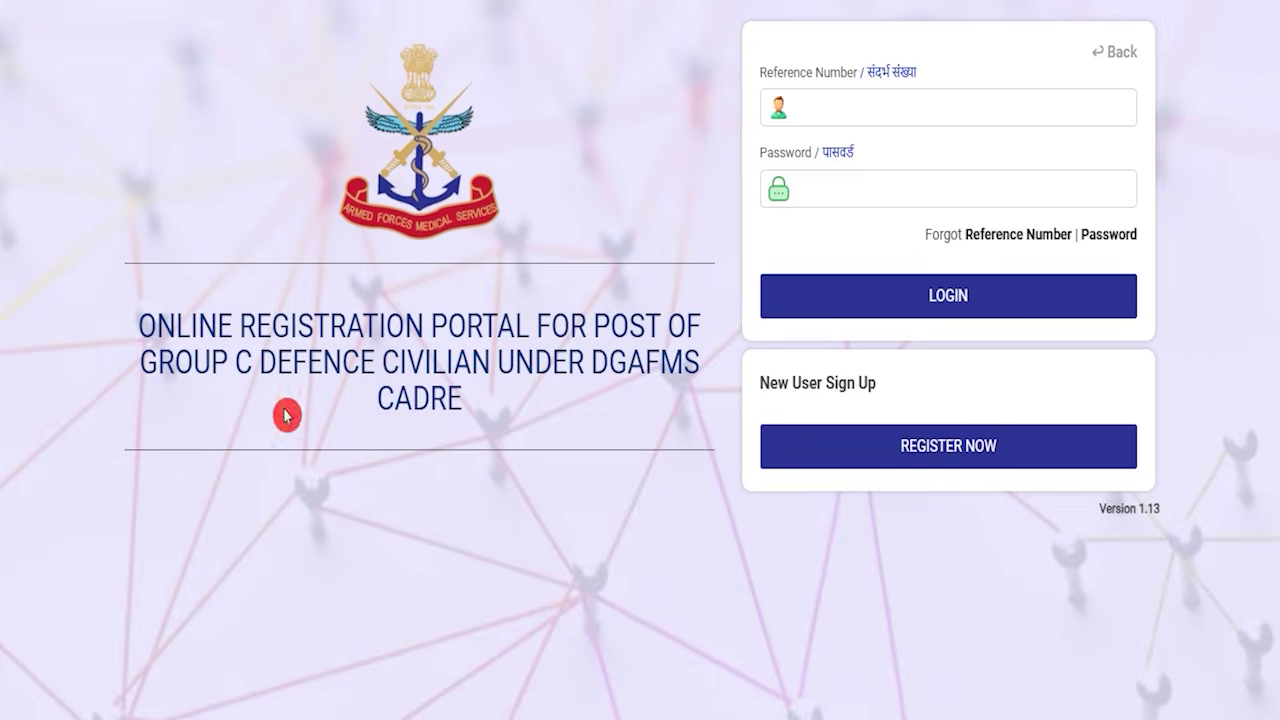
Log in to the registration portal with the reference number and the account password
left_click(870, 110)
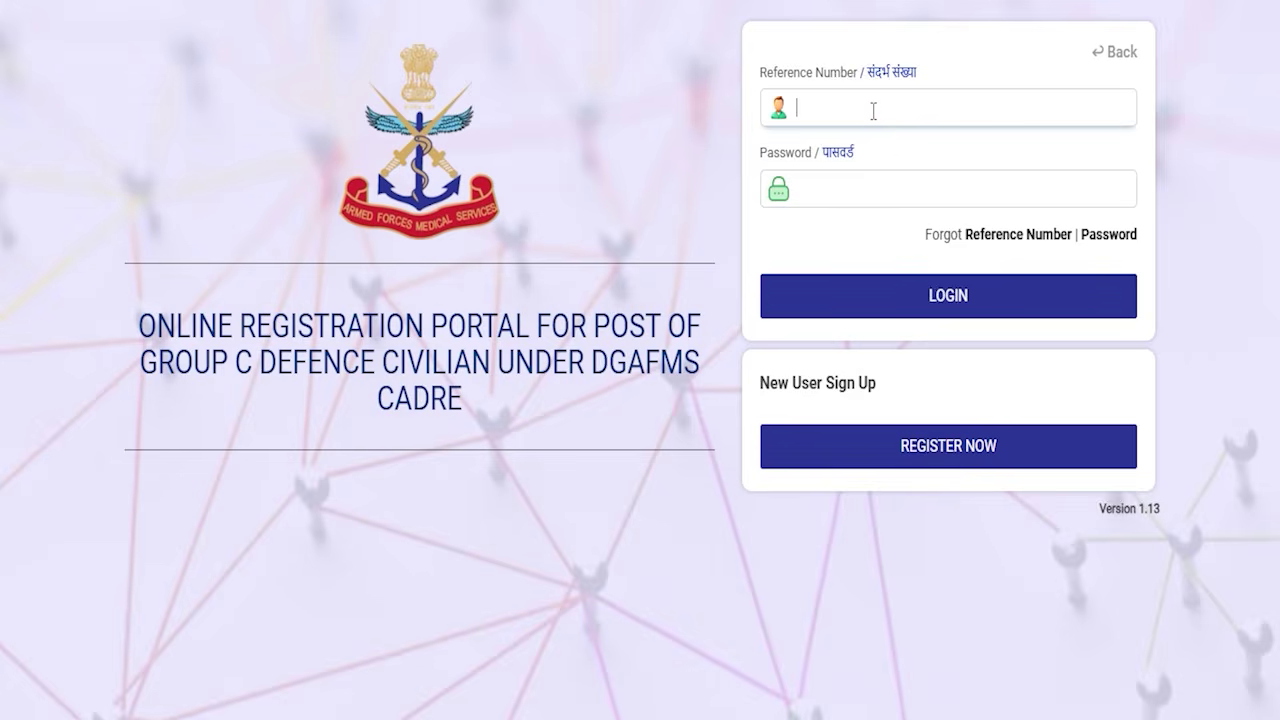
left_click(855, 187)
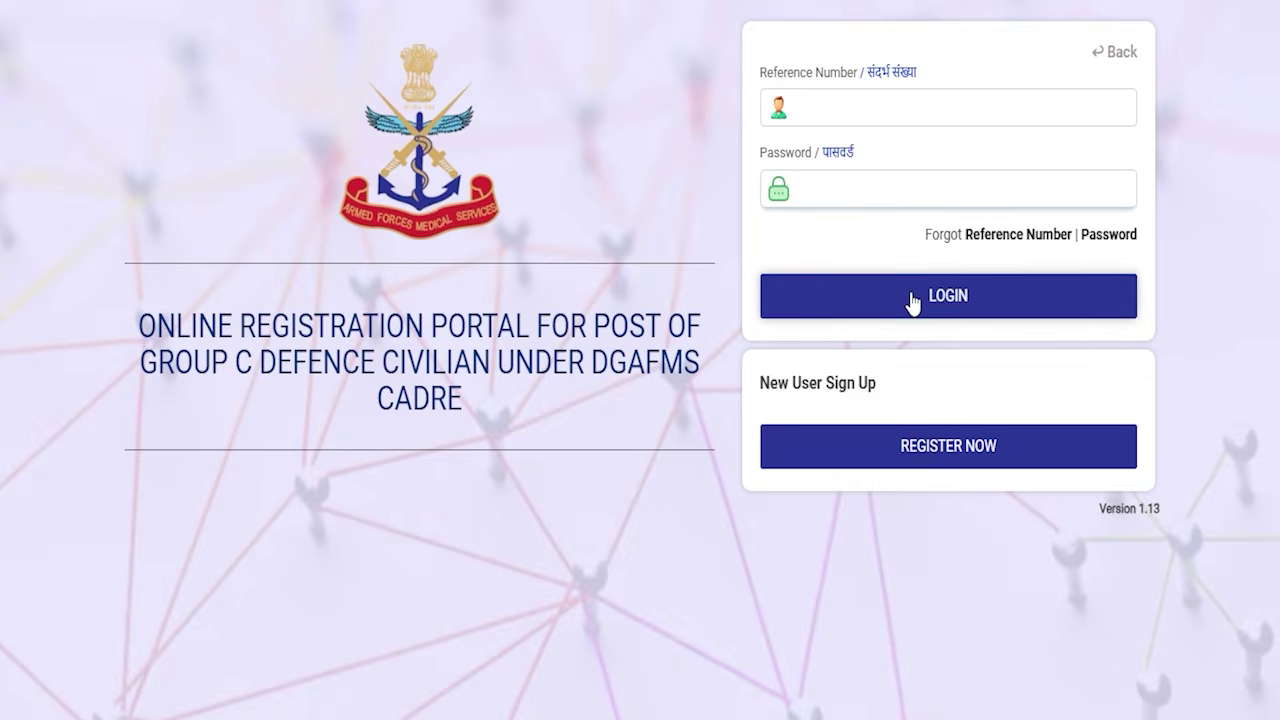
left_click(912, 300)
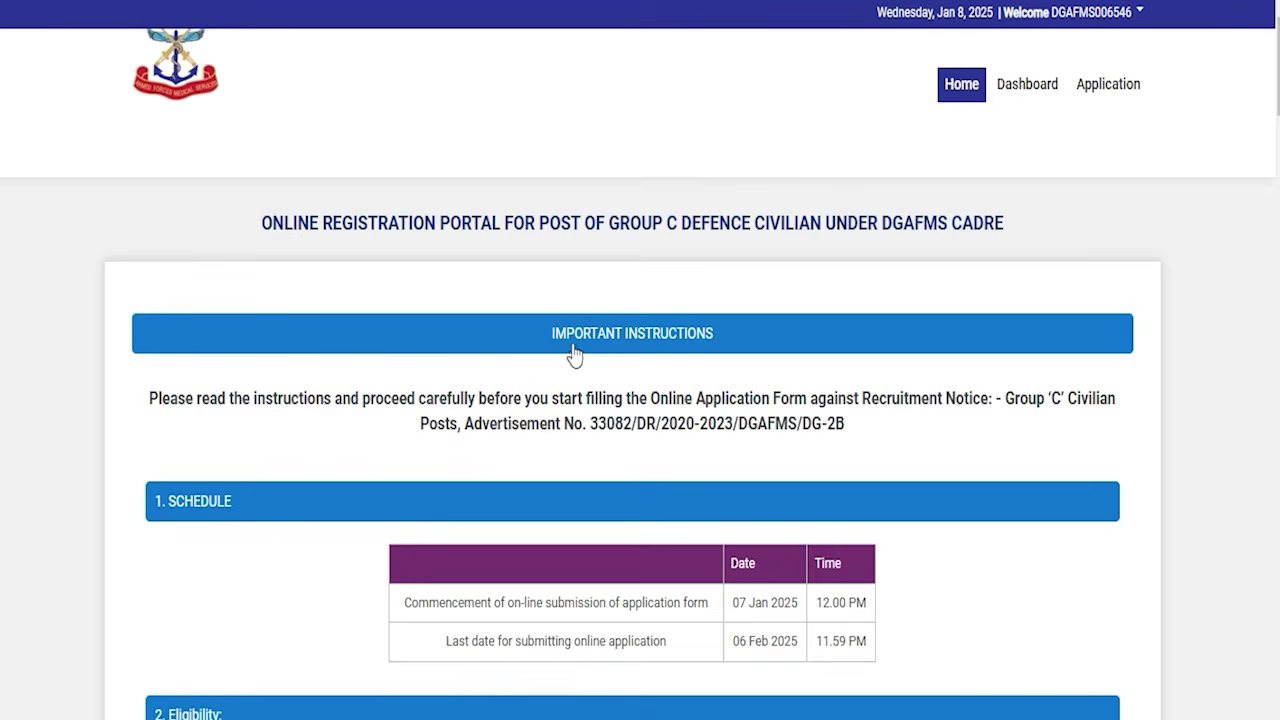
Read through the important instructions, from schedule to post vacancies and exam pattern, and continue to the application form
scroll(648, 424, "down", 20)
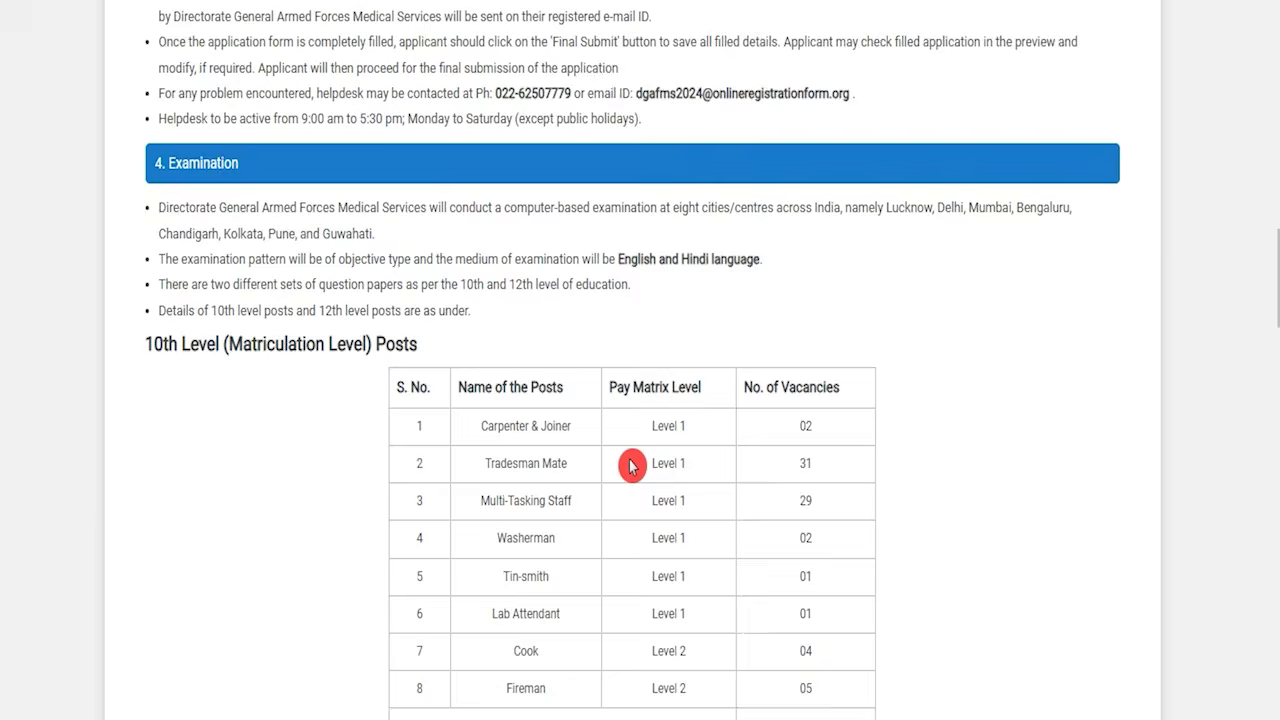
scroll(639, 465, "down", 10)
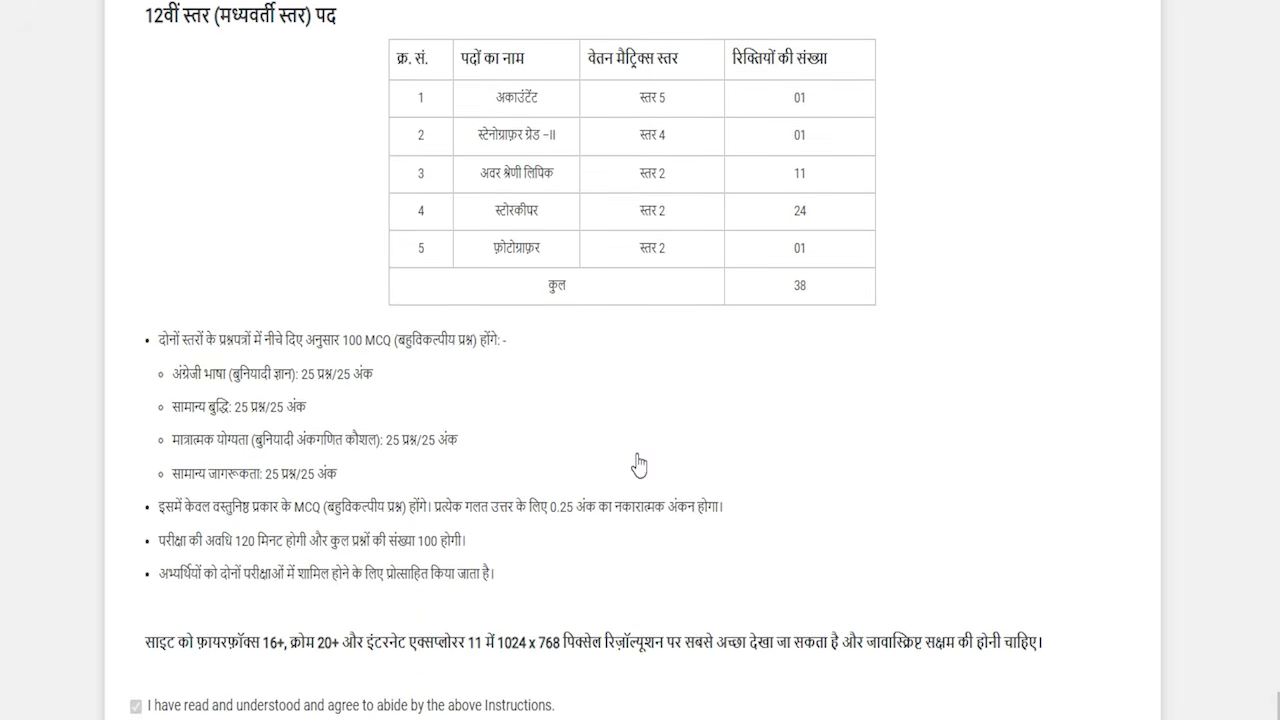
scroll(639, 465, "down", 1)
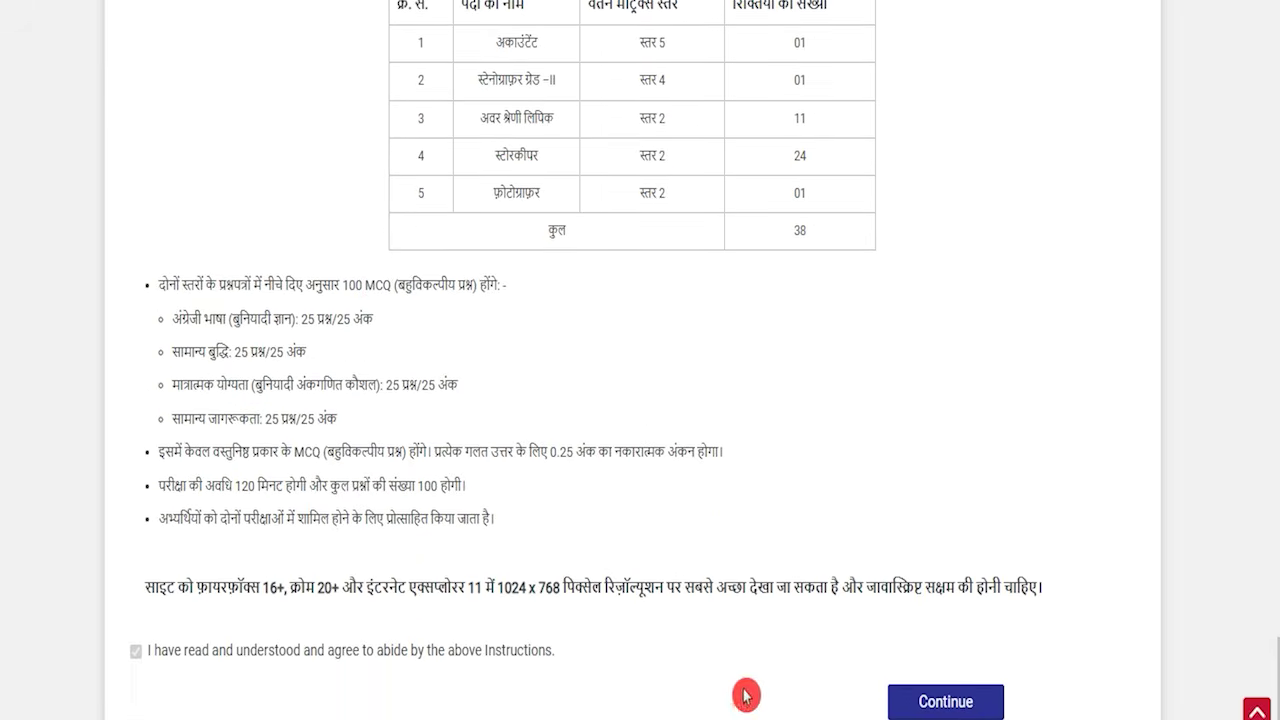
left_click(962, 704)
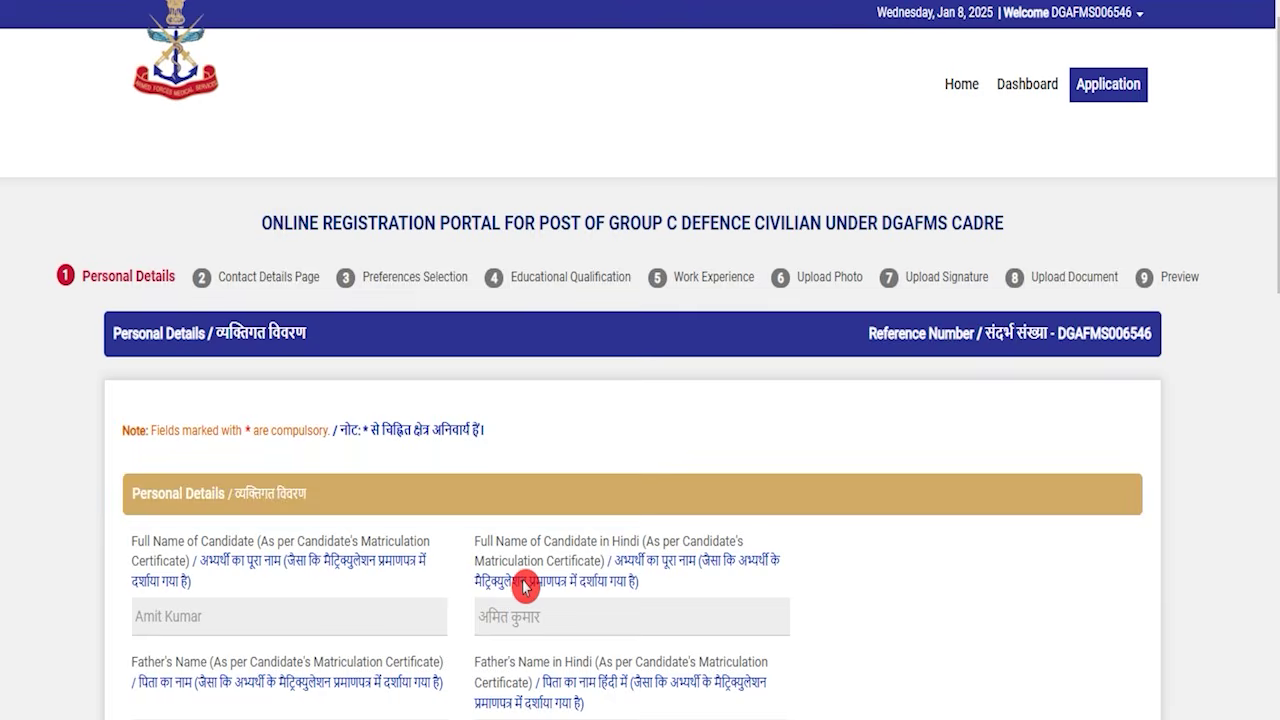
In Section I of the personal details, set the nationality to Indian and the ID type to Voter ID Card
scroll(234, 176, "down", 10)
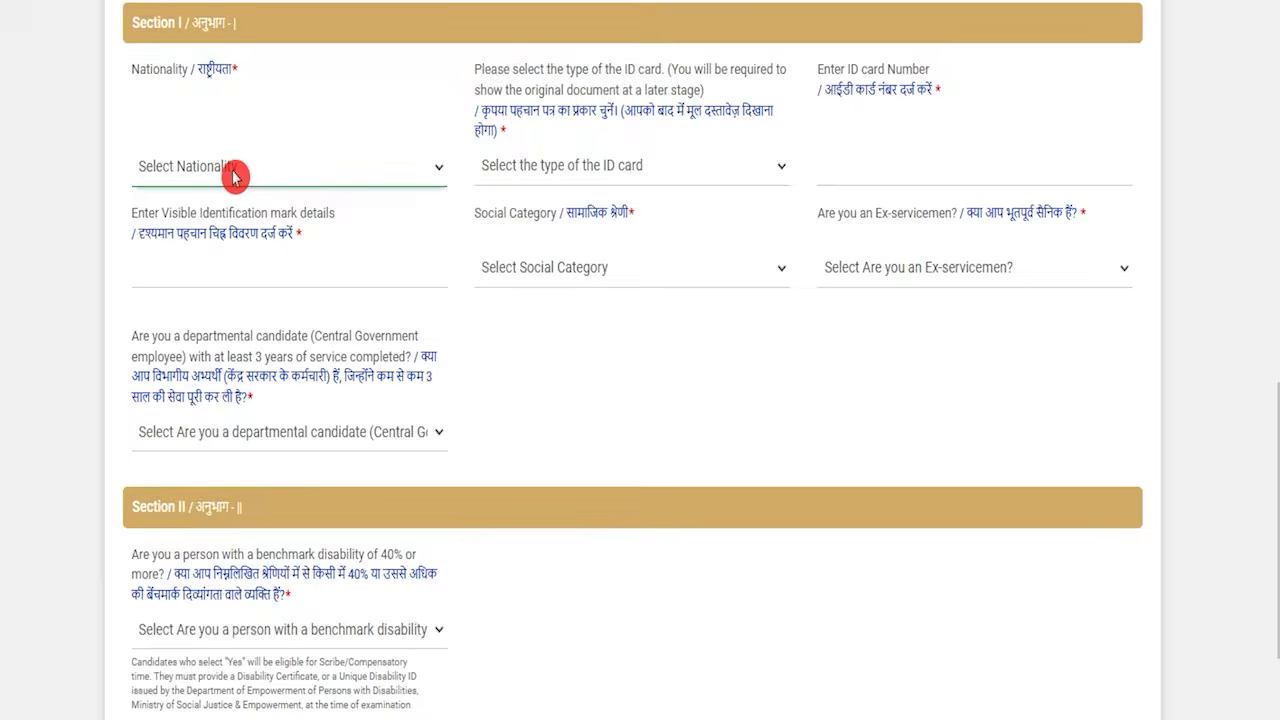
left_click(234, 176)
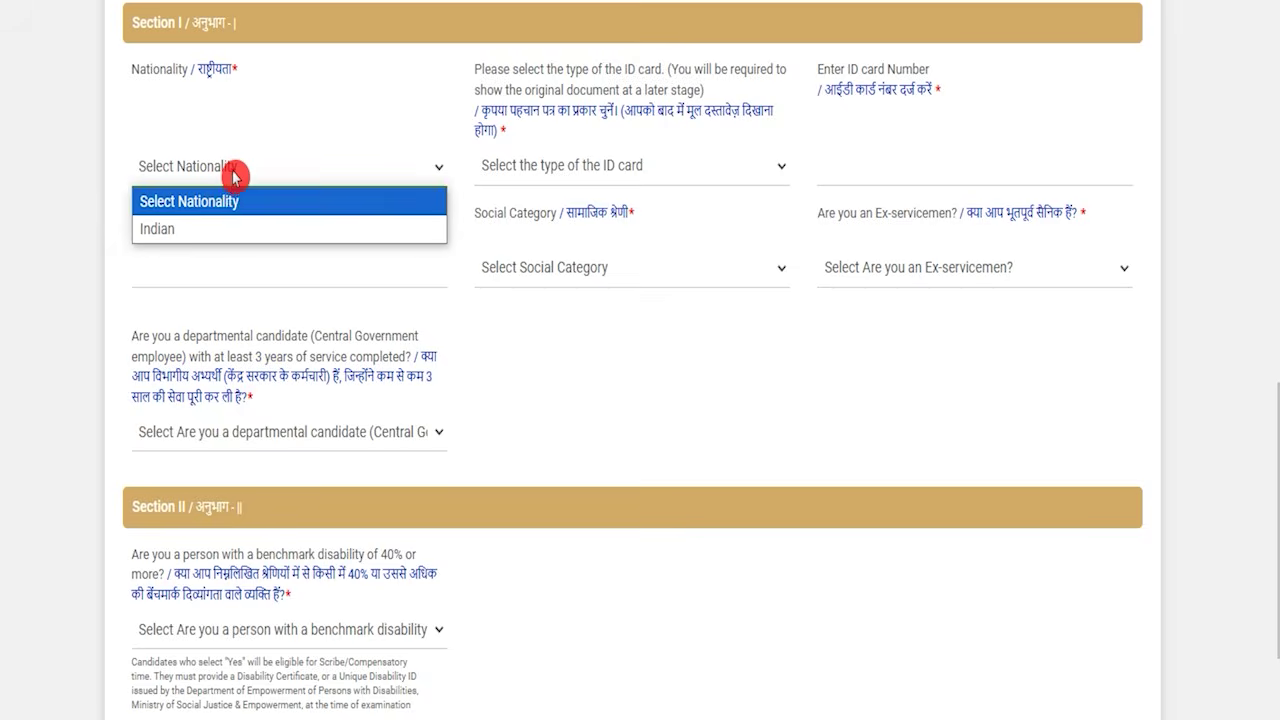
left_click(216, 219)
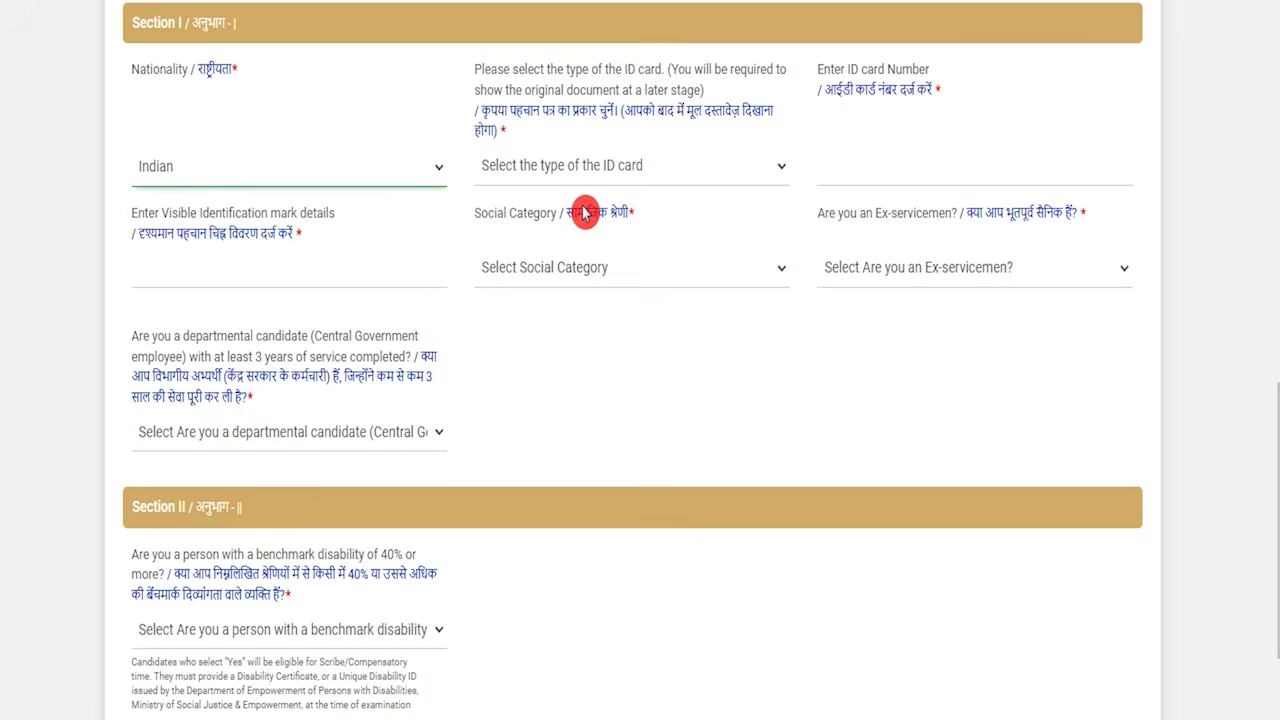
left_click(622, 176)
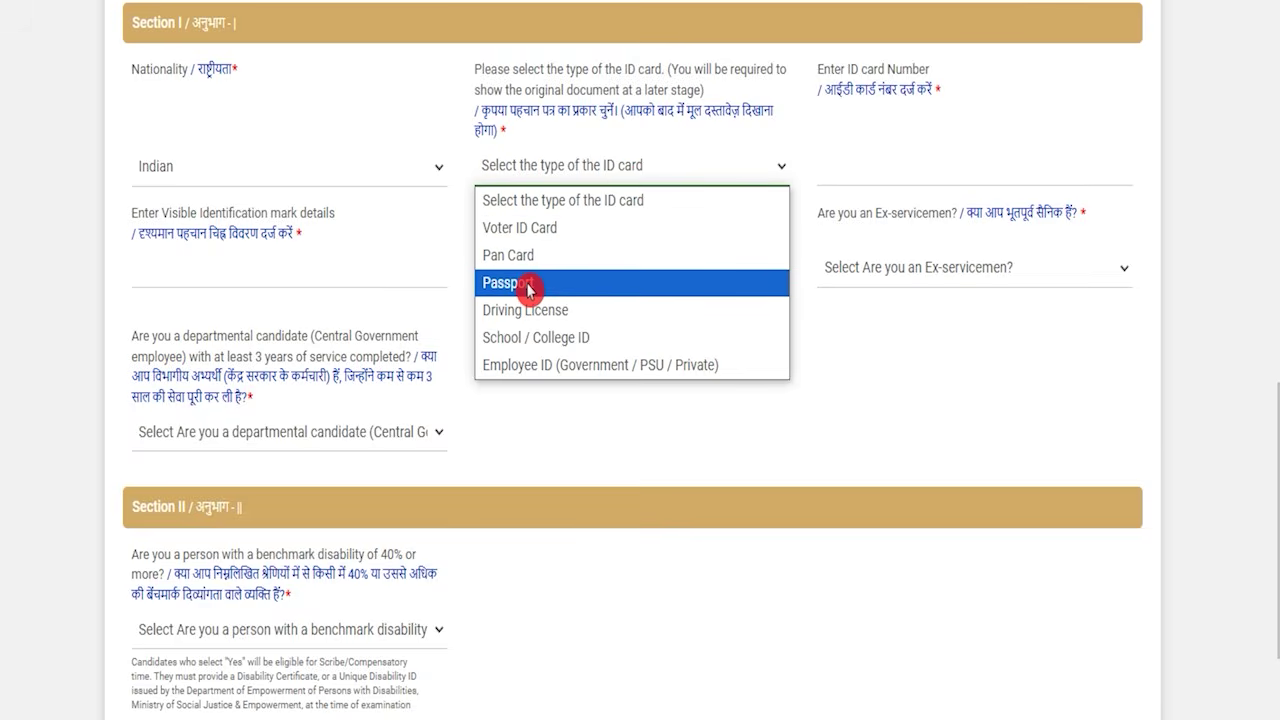
left_click(540, 232)
left_click(844, 184)
Enter Neck as the visible identification mark and set the social category to SC
left_click(329, 289)
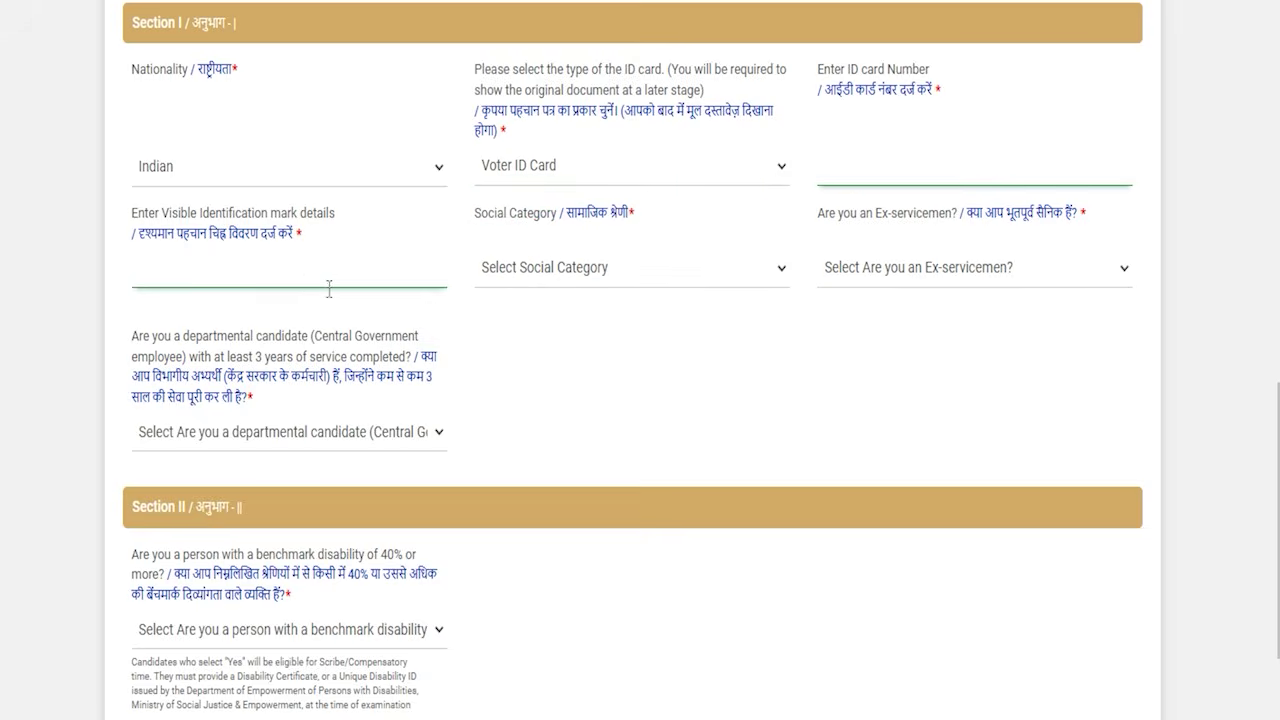
left_click(274, 273)
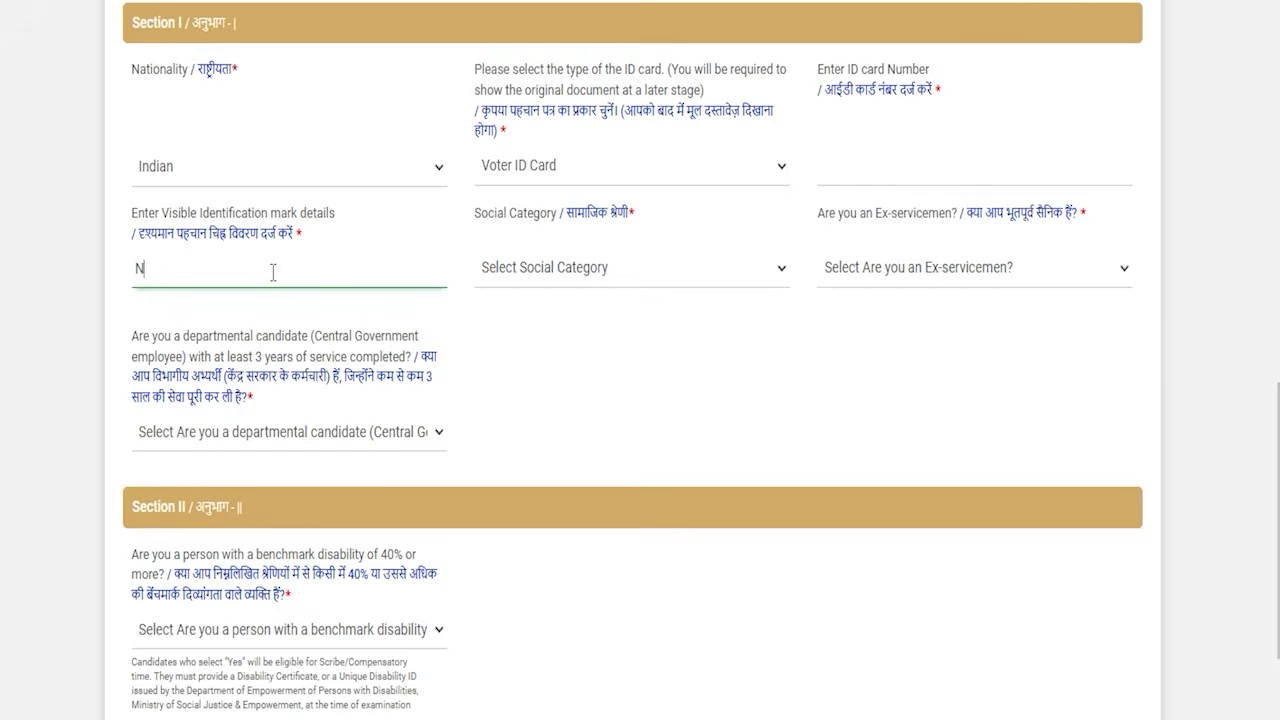
type("Neck")
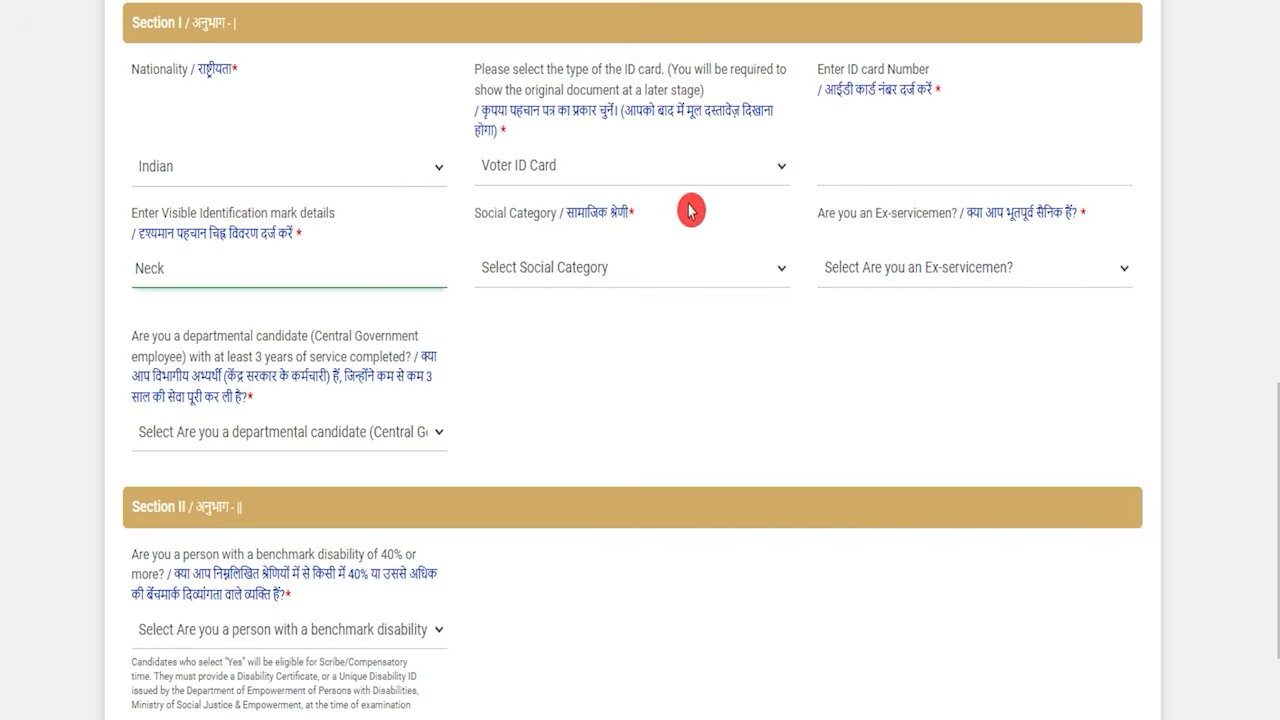
left_click(660, 276)
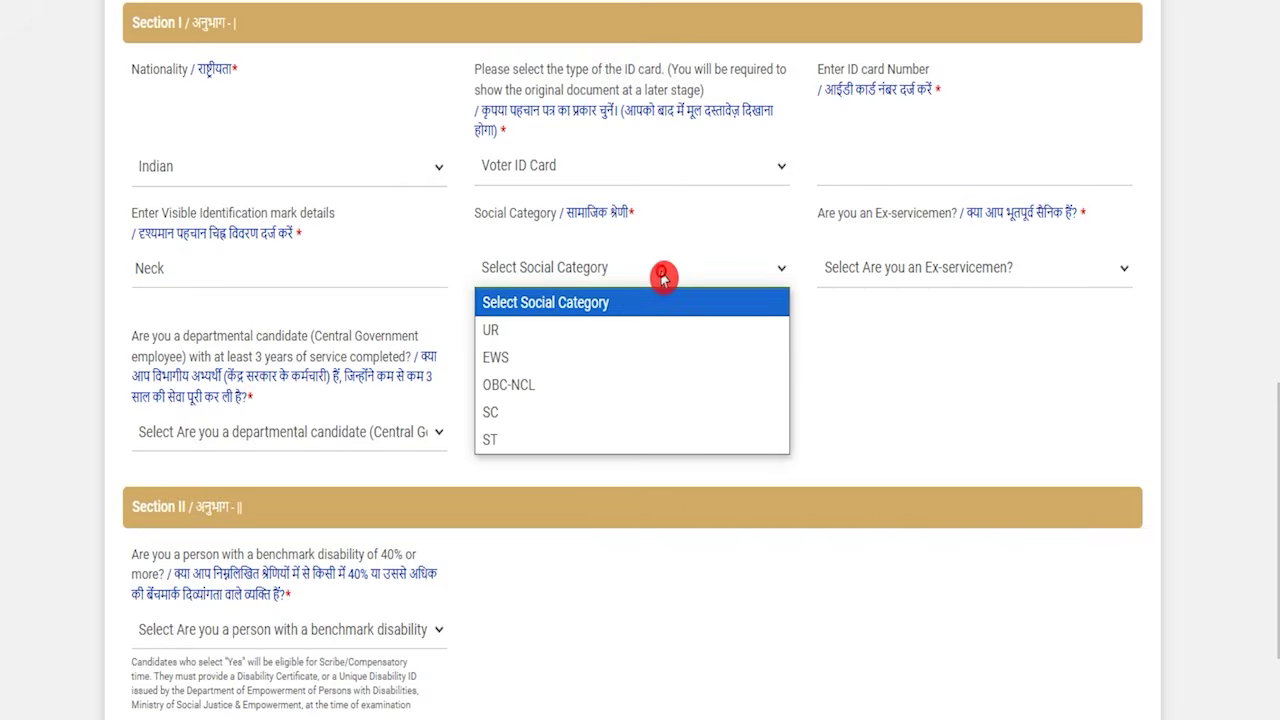
left_click(513, 413)
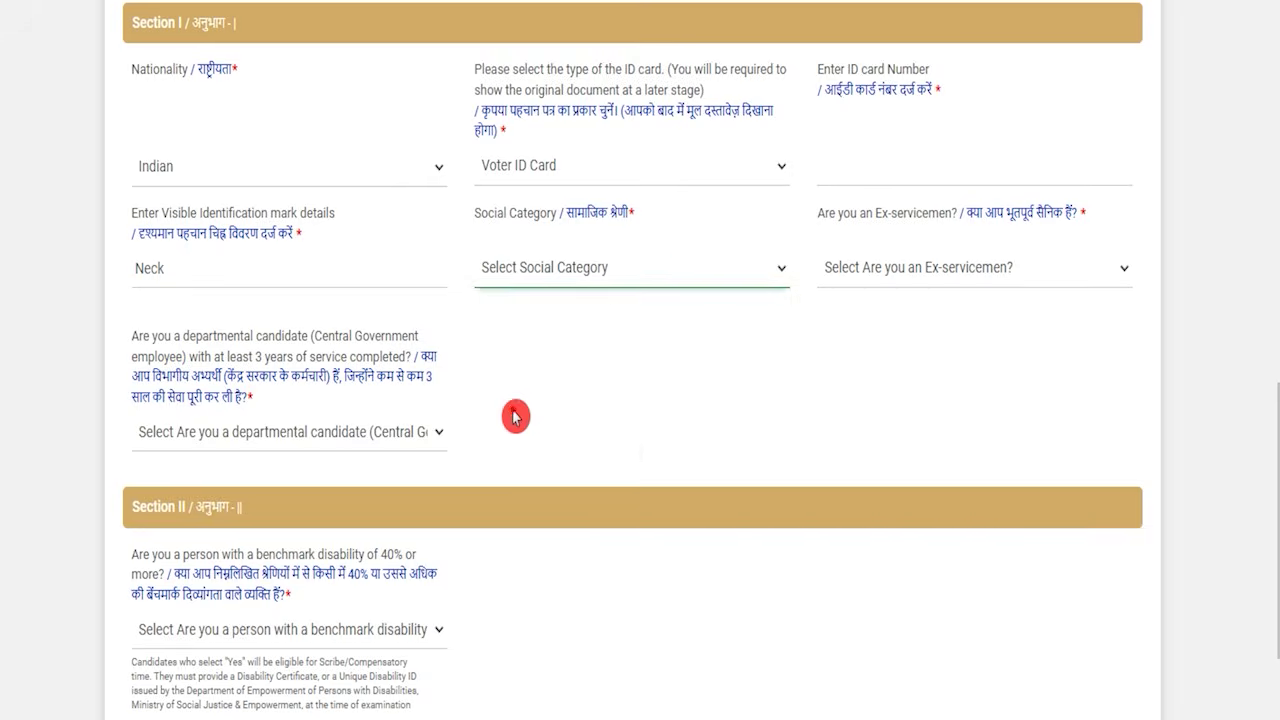
Try Yes for the ex-servicemen question to view its service date fields, and change the answer to No
left_click(987, 278)
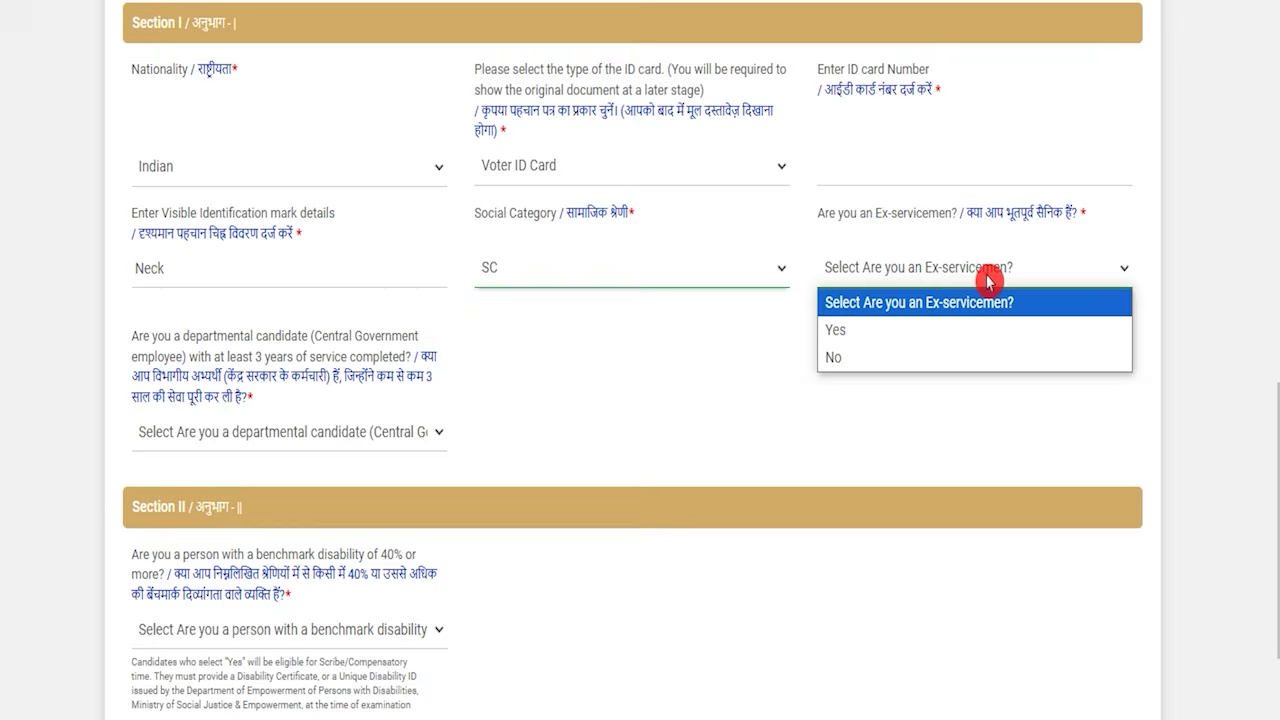
left_click(866, 330)
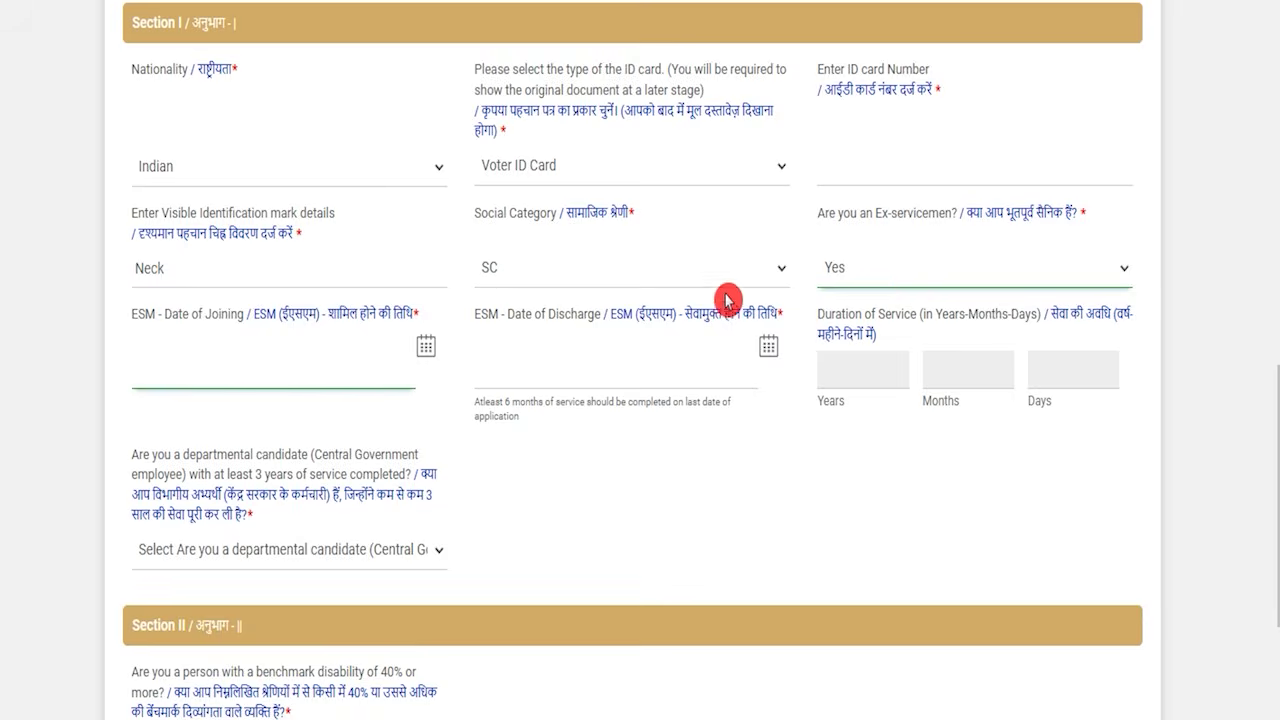
left_click(920, 272)
left_click(880, 330)
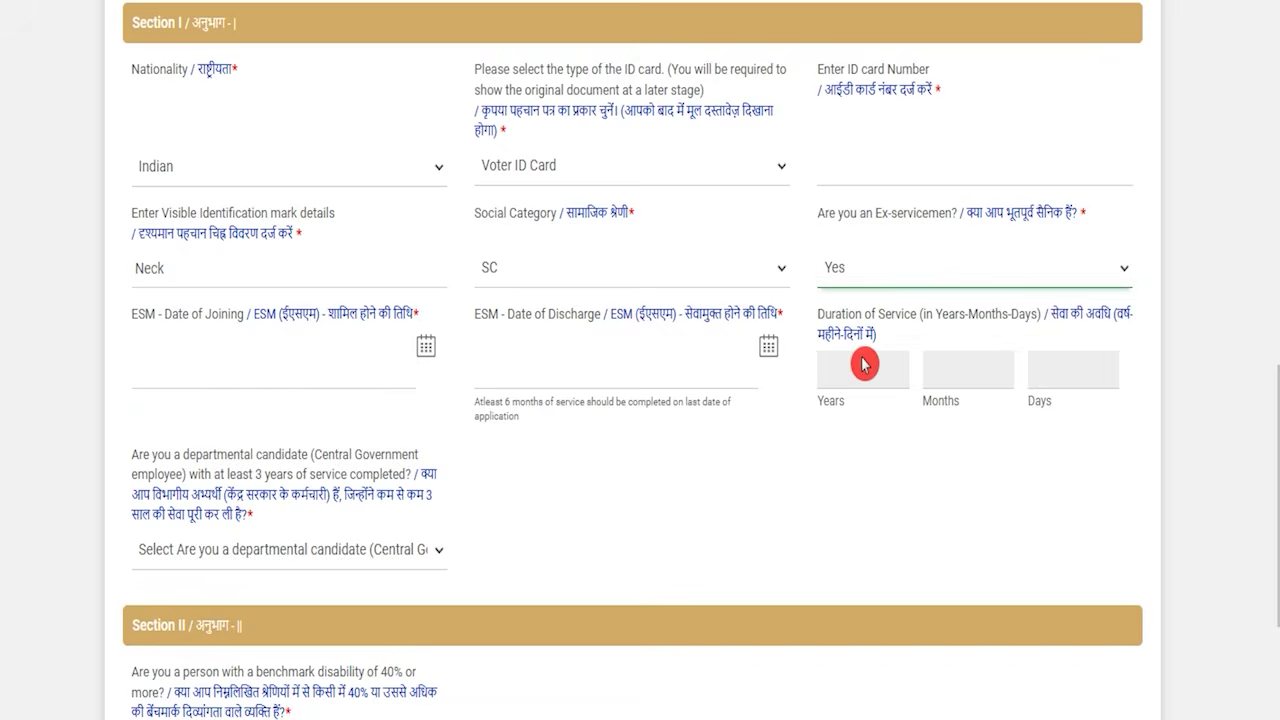
key("Down")
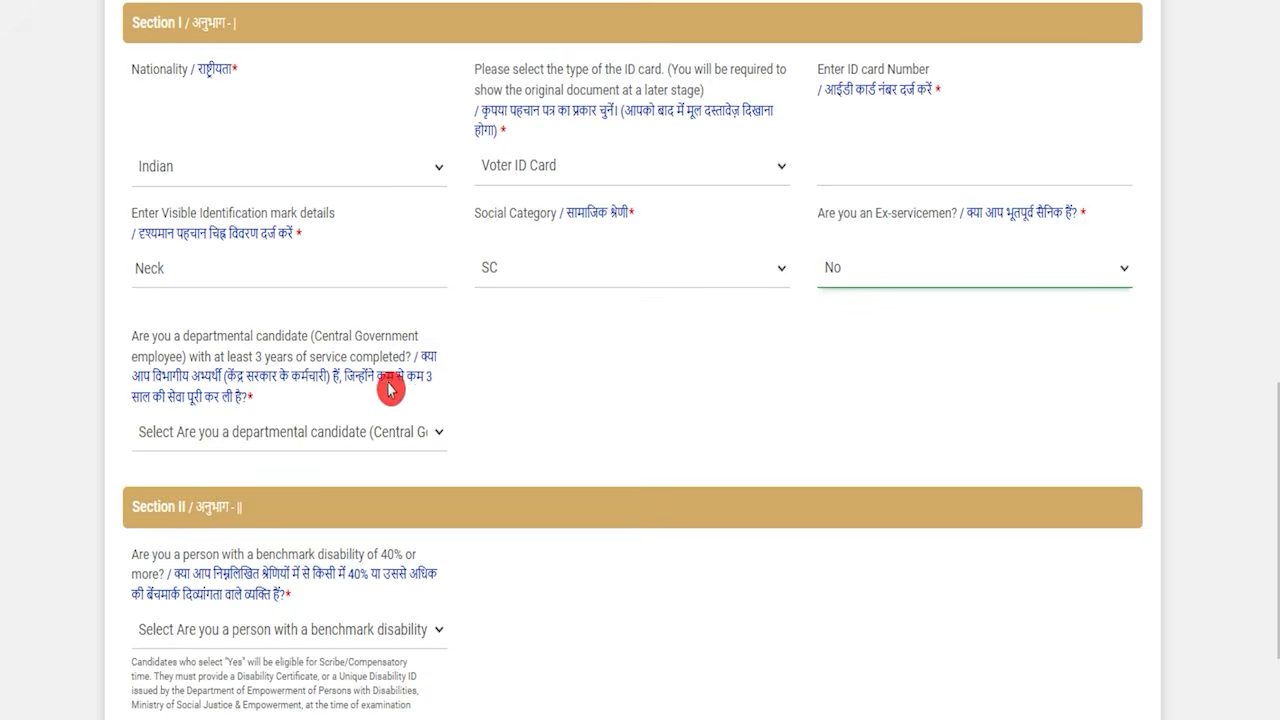
Try Yes for the departmental candidate question to view its government service fields, and change the answer to No
left_click(310, 432)
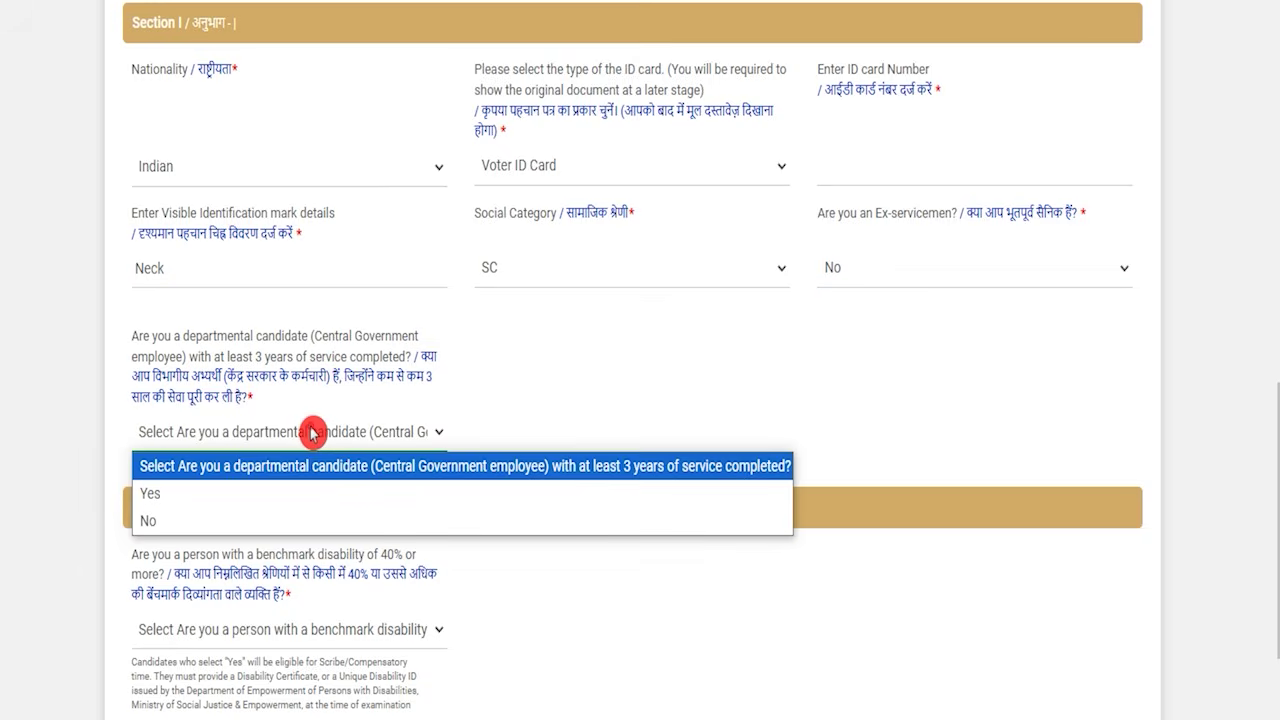
left_click(200, 494)
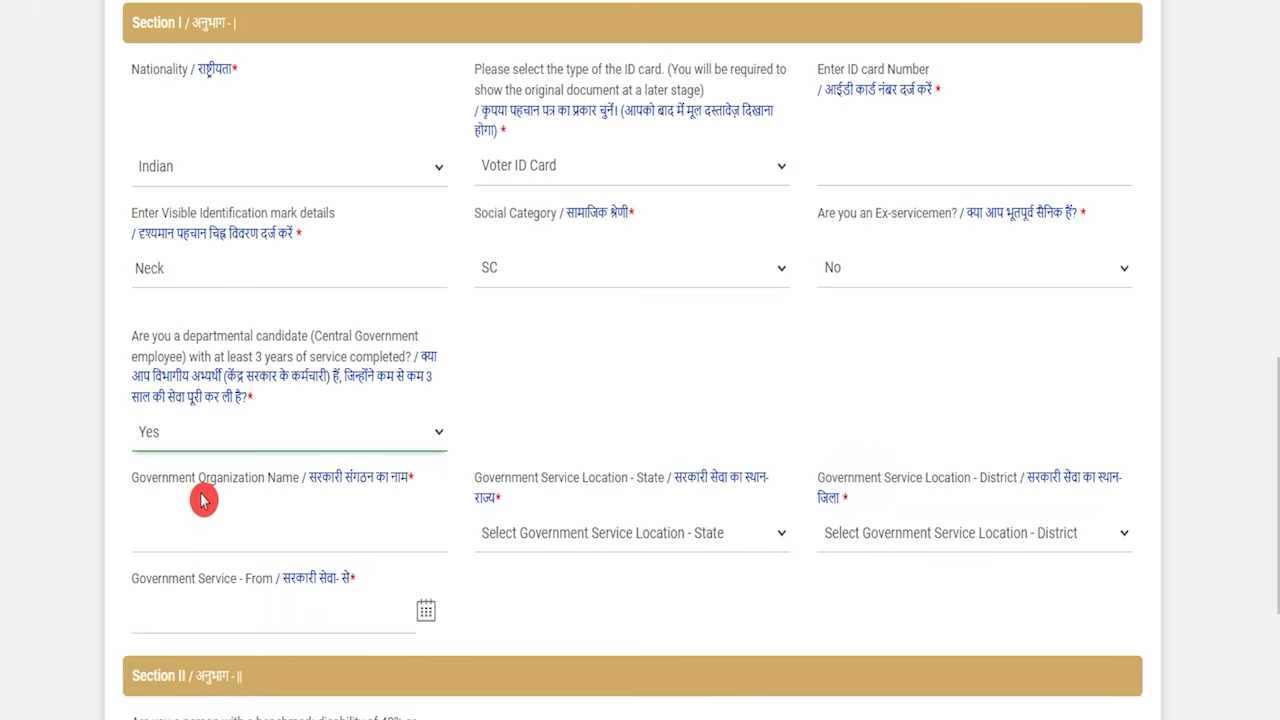
left_click(300, 432)
left_click(181, 510)
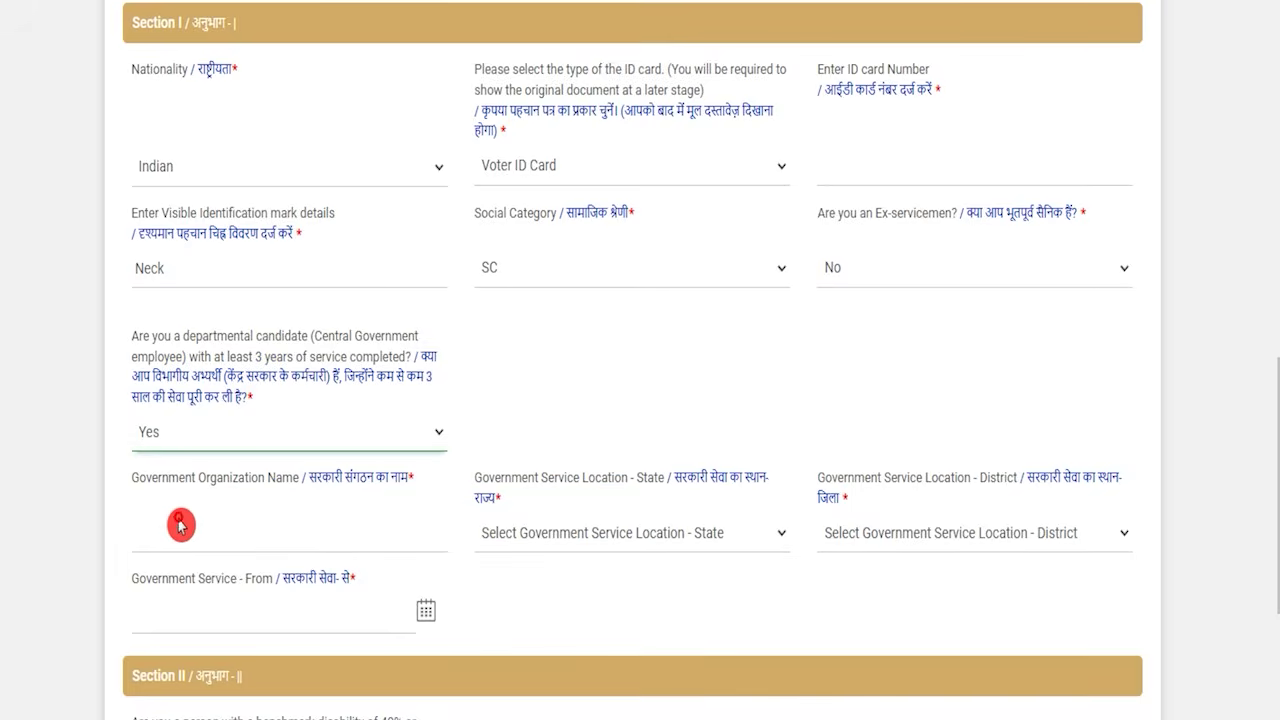
key("Down")
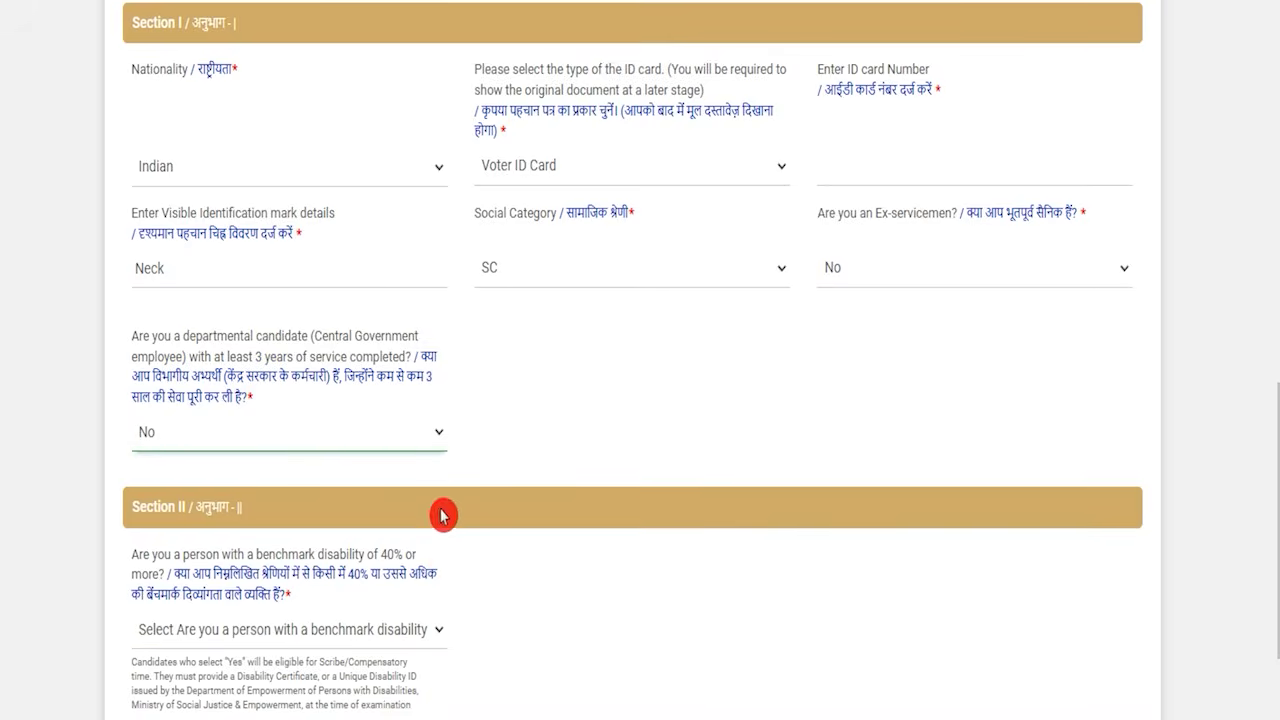
In Section II, try Yes for the 40% benchmark disability question to view its extra fields, and change the answer to No
scroll(441, 510, "down", 3)
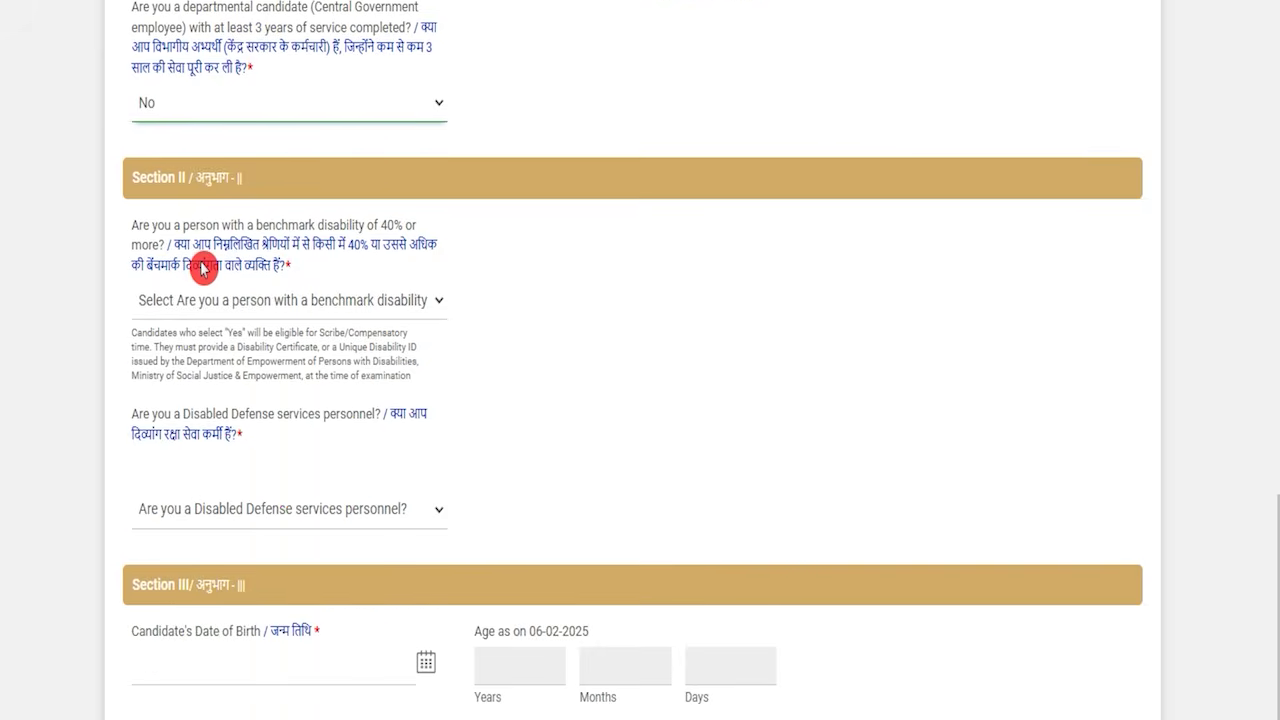
left_click(332, 300)
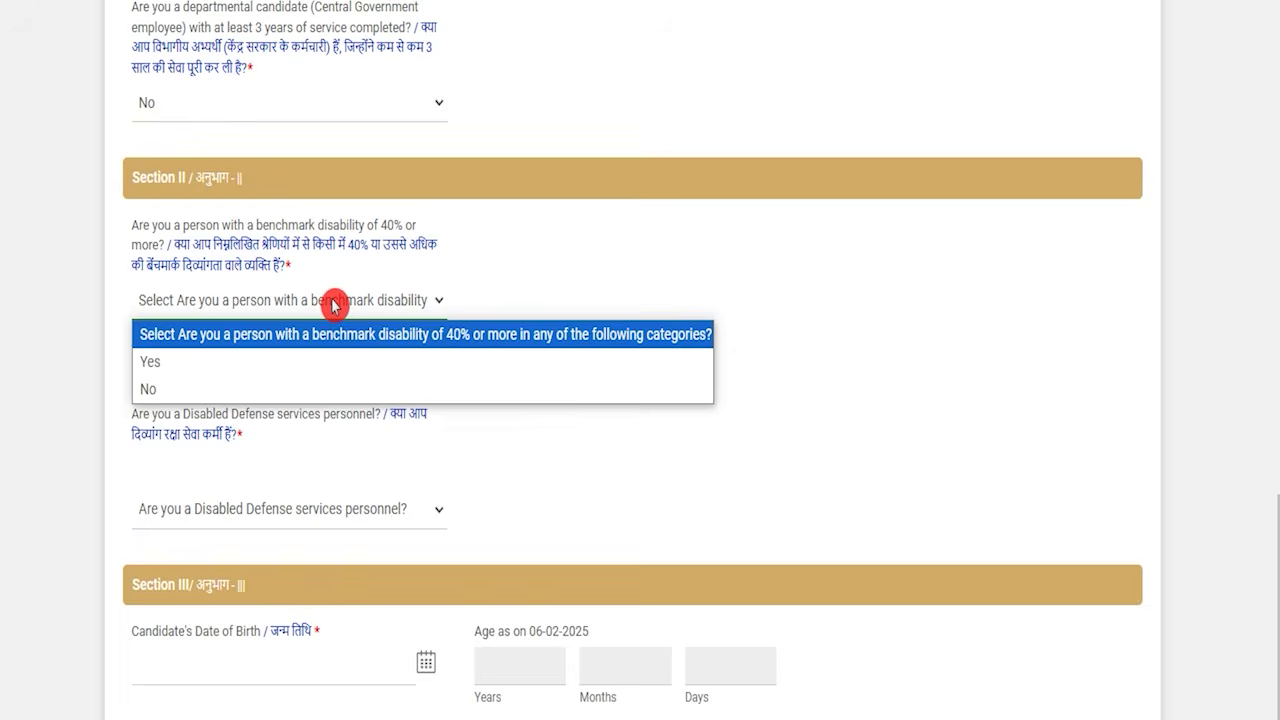
left_click(229, 363)
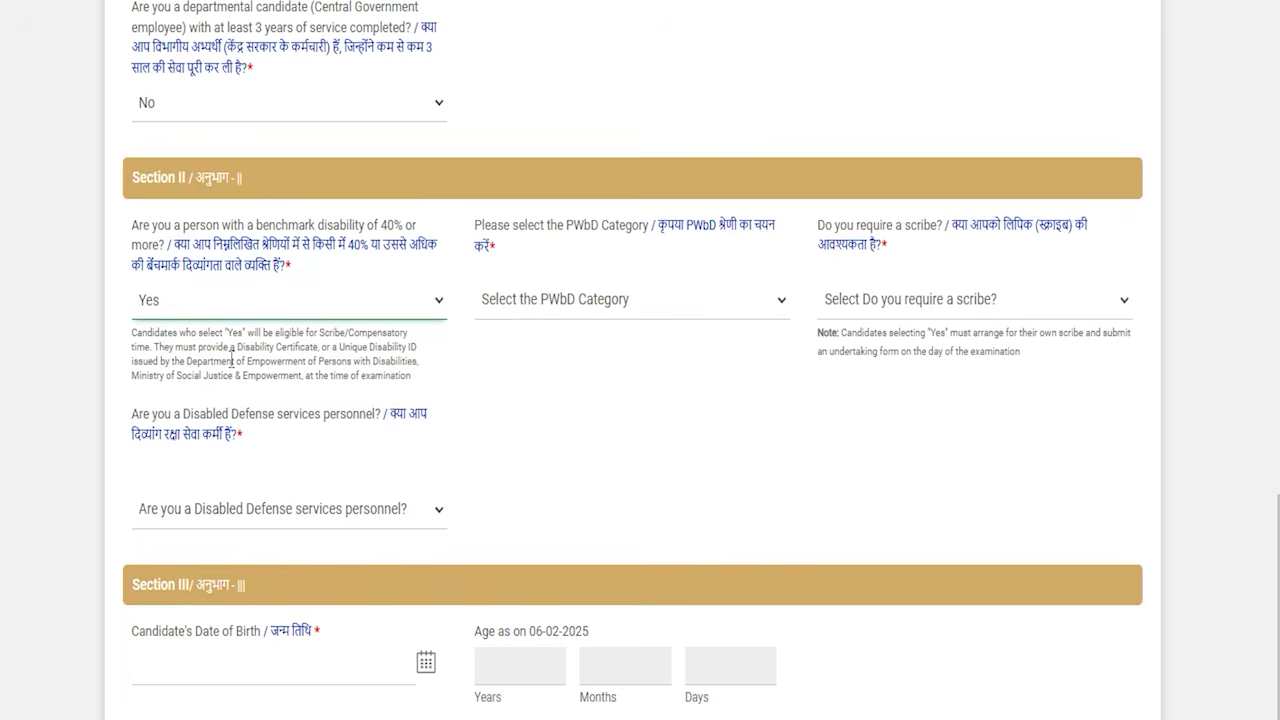
left_click(297, 308)
left_click(180, 364)
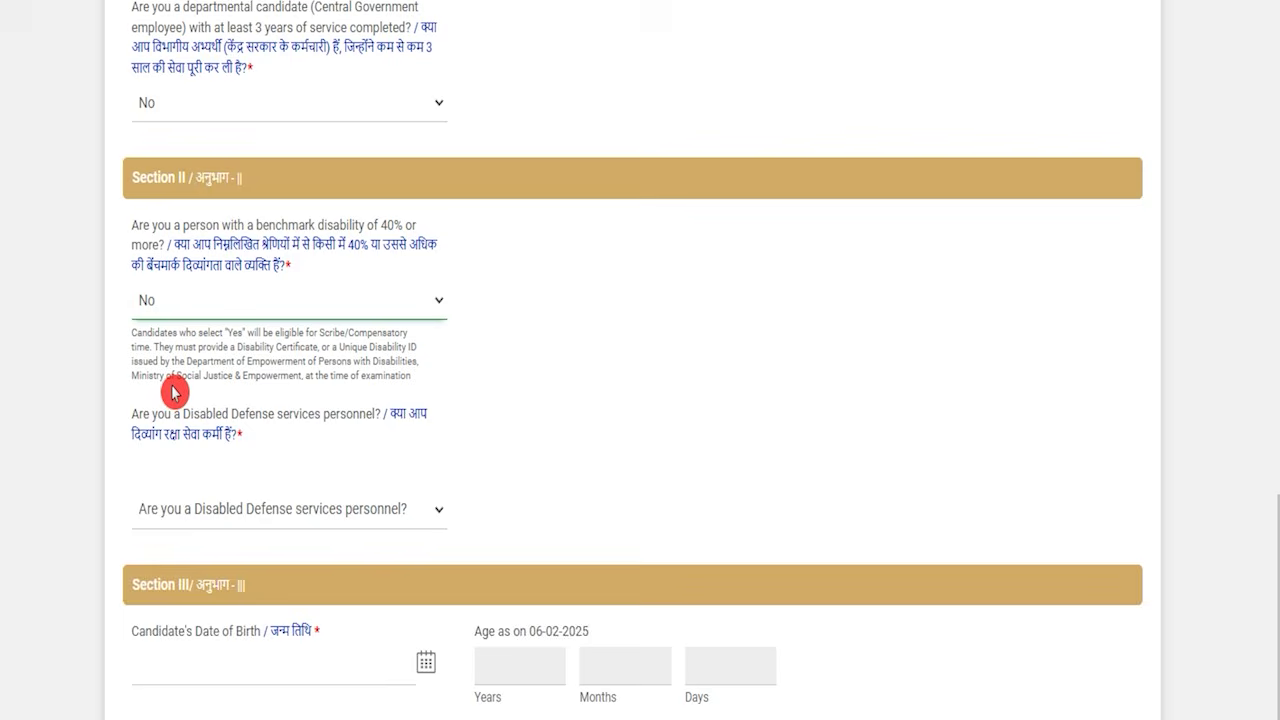
Try Yes for the Disabled Defense services personnel question, and change the answer to No
left_click(258, 508)
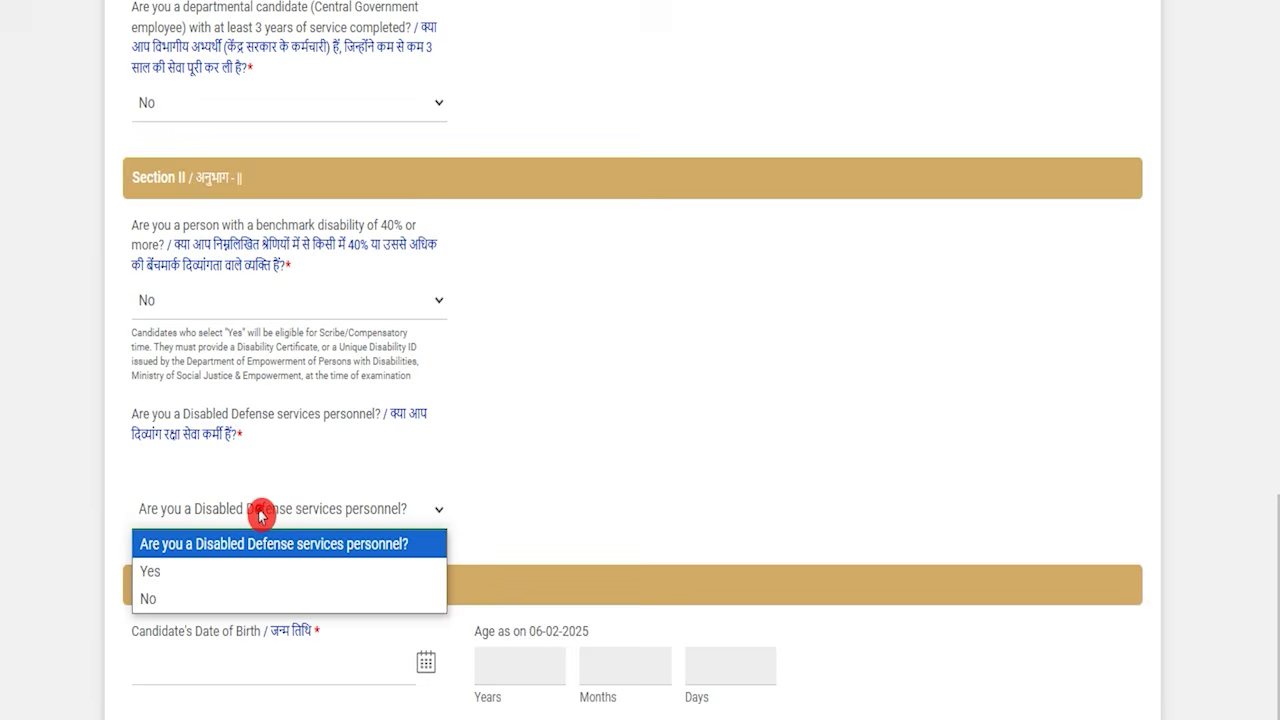
left_click(215, 578)
key("Down")
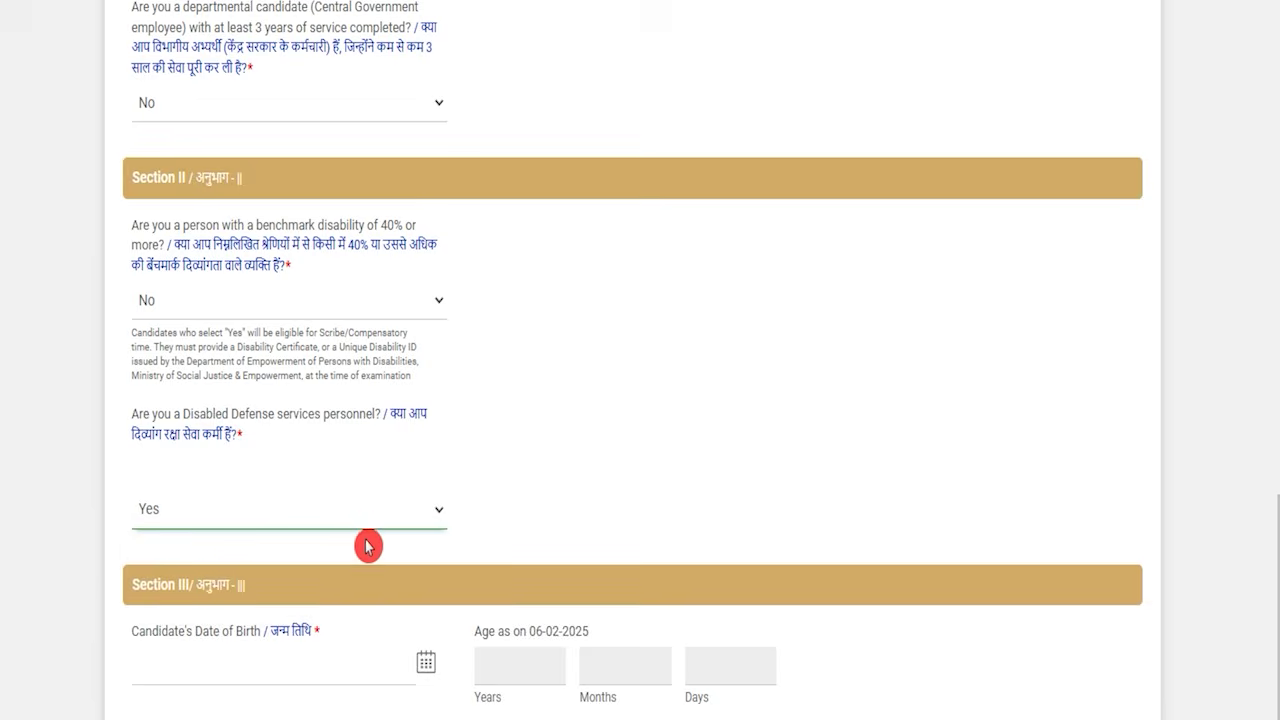
left_click(349, 514)
key("Escape")
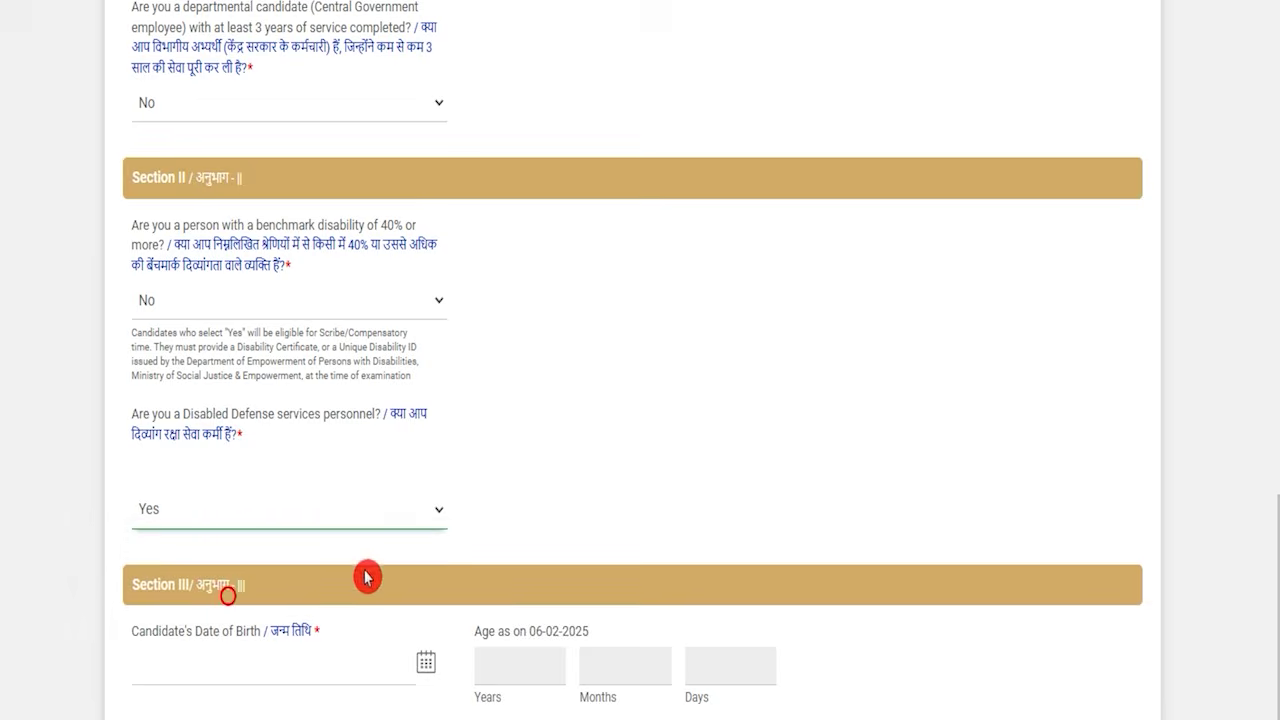
Look at the candidate's date of birth calendar in Section III, and save the personal details to continue to the contact details
scroll(531, 540, "down", 1)
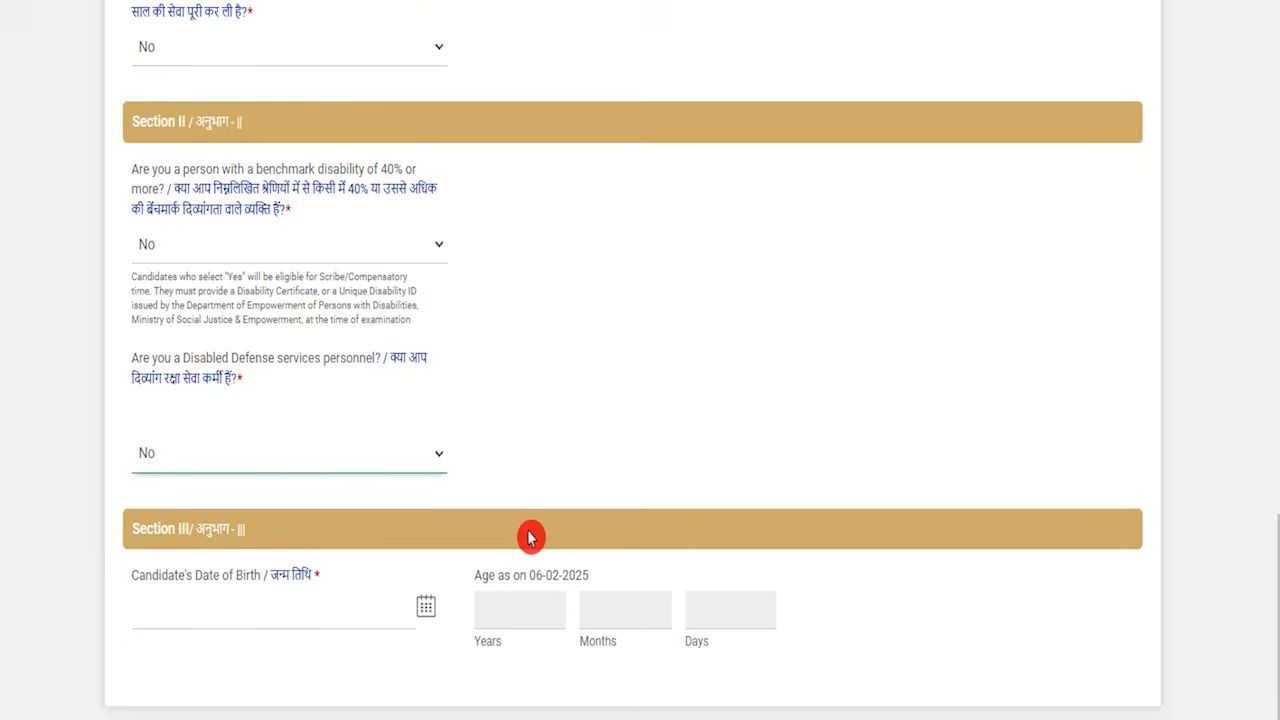
left_click(245, 617)
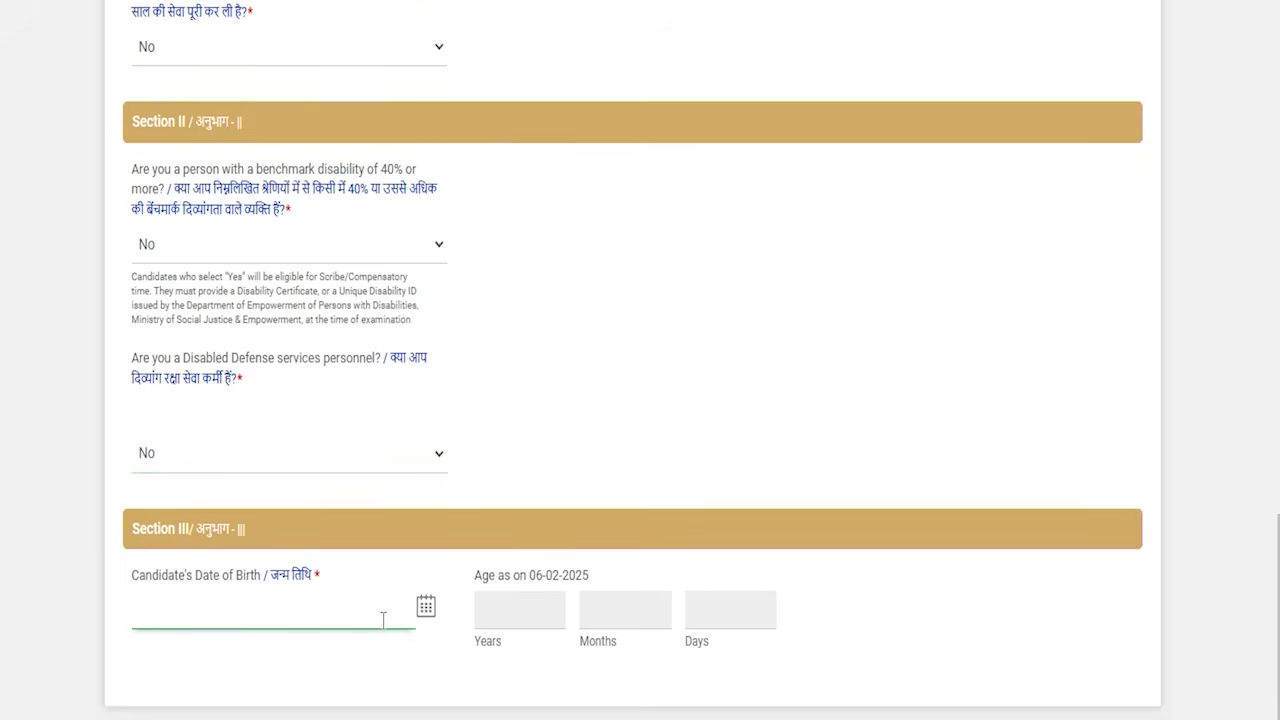
left_click(426, 607)
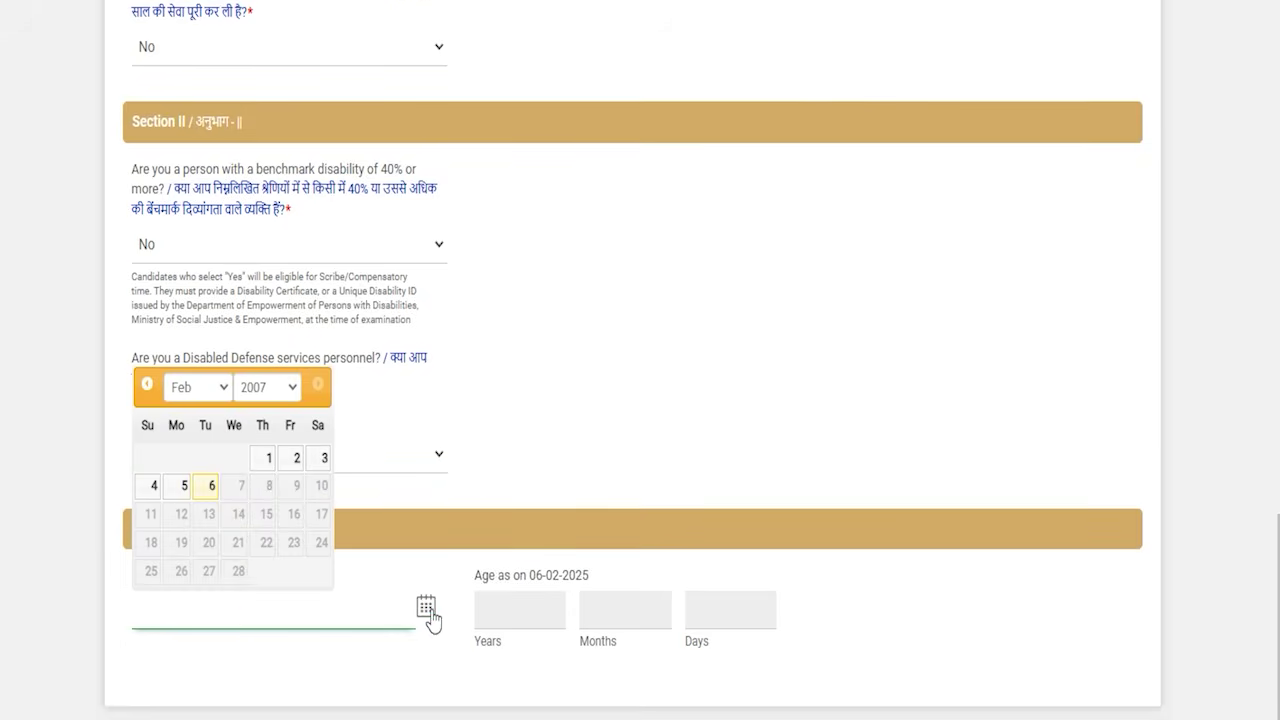
scroll(571, 623, "down", 1)
left_click(568, 615)
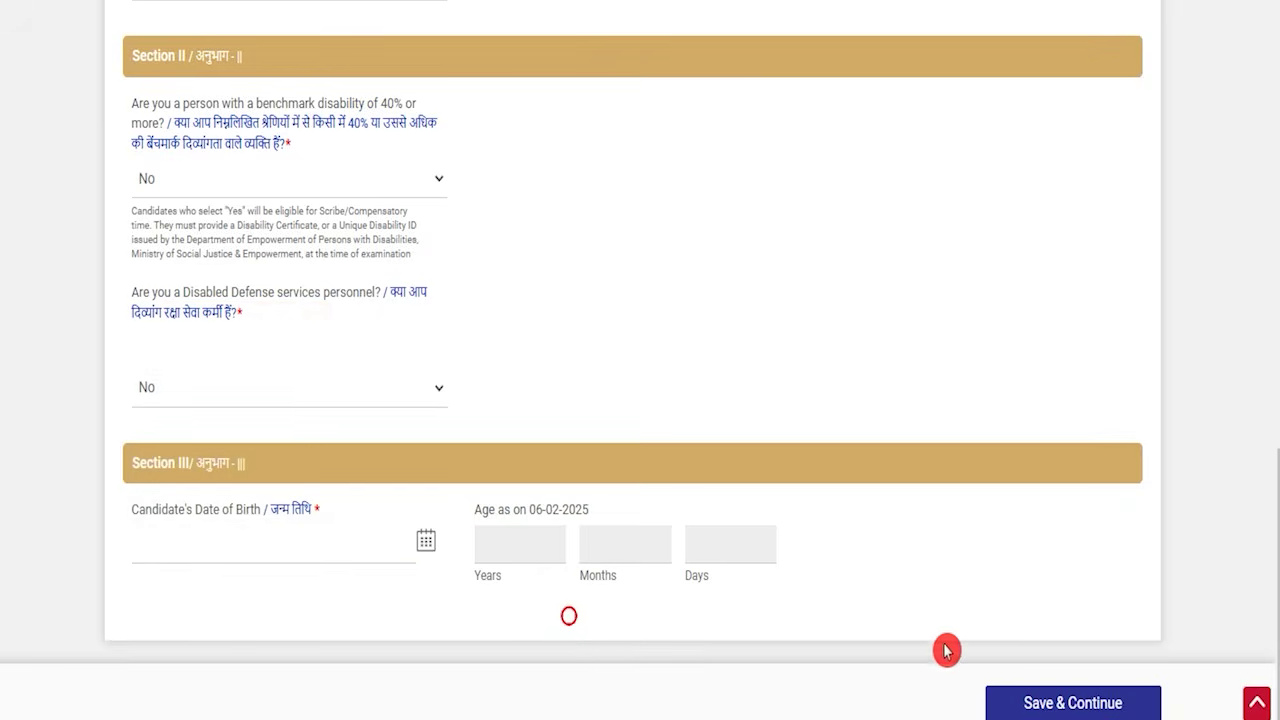
left_click(1063, 703)
Examine the permanent and corresponding address fields on the contact details page, including the same-address option
left_click(296, 438)
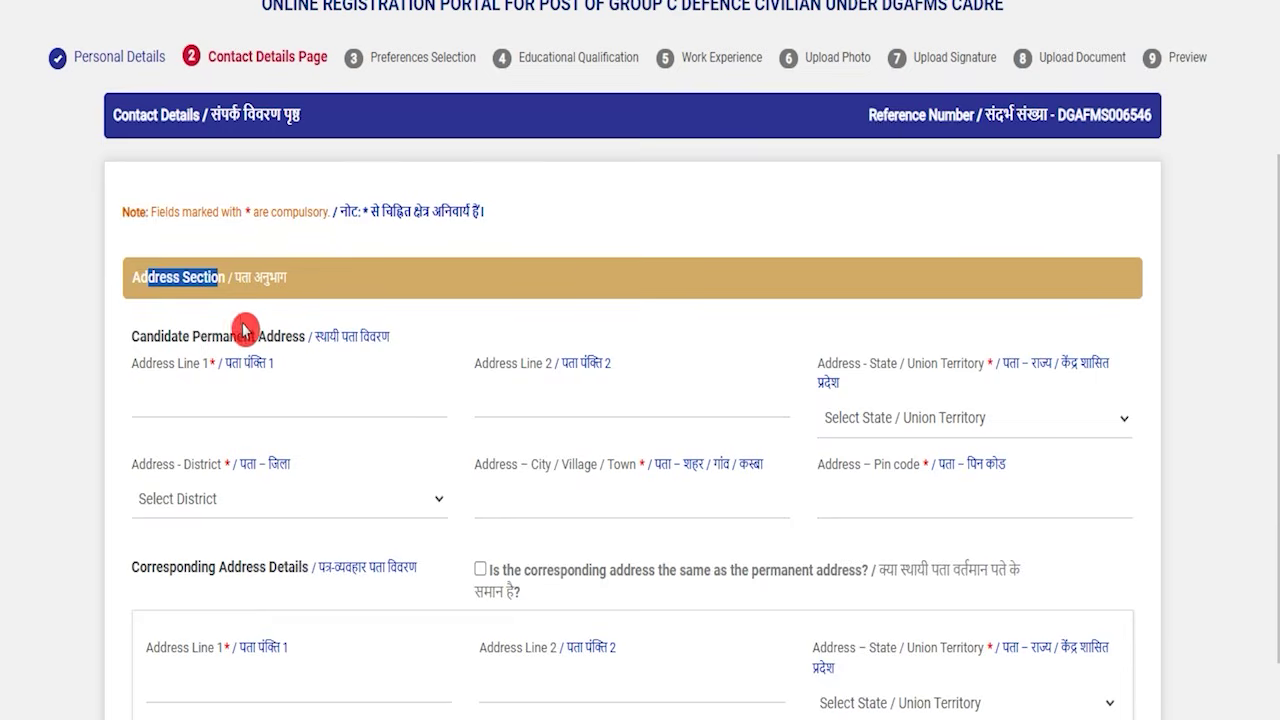
left_click(179, 283)
left_click_drag(164, 336, 266, 337)
scroll(233, 611, "down", 1)
left_click_drag(148, 457, 290, 452)
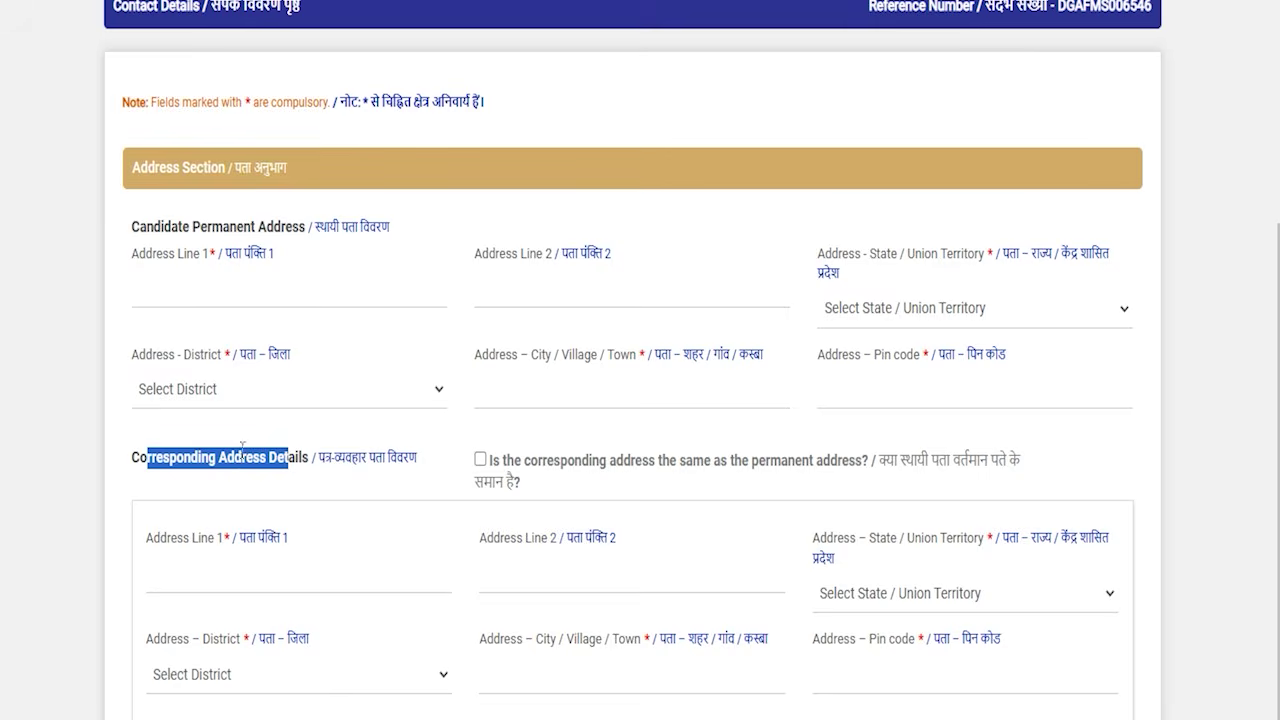
left_click_drag(212, 226, 282, 224)
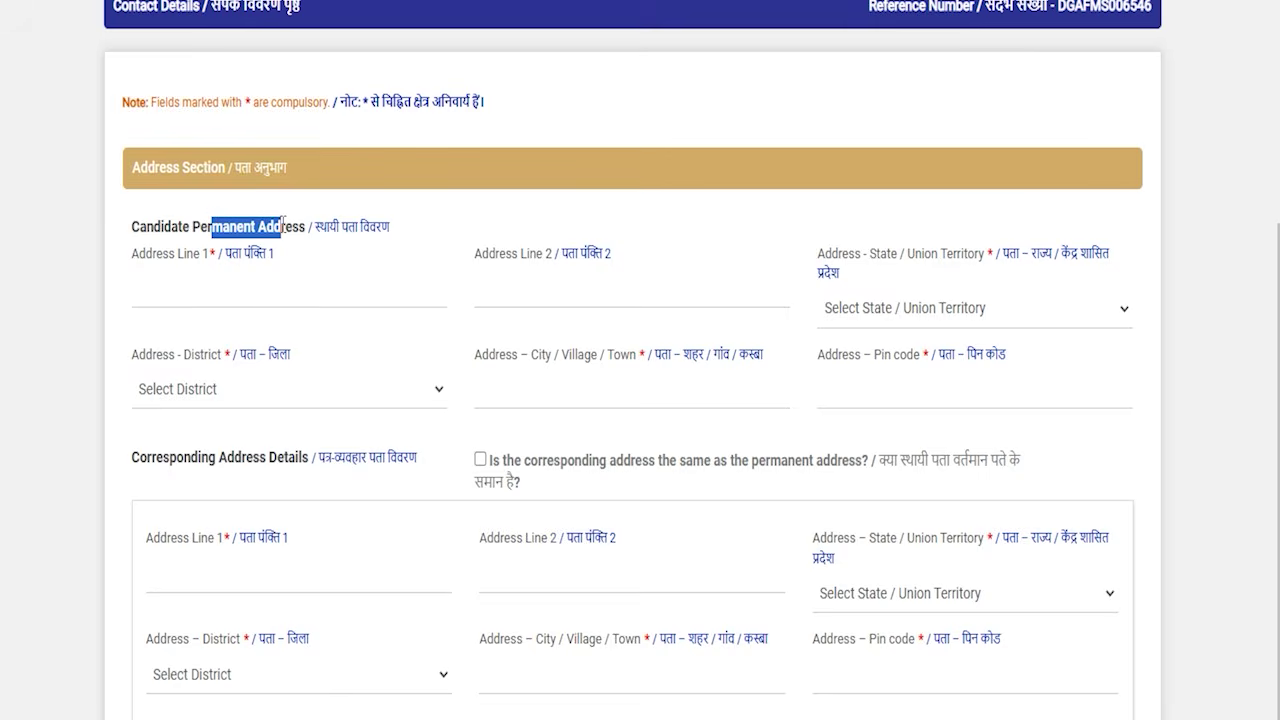
left_click(485, 465)
left_click(483, 470)
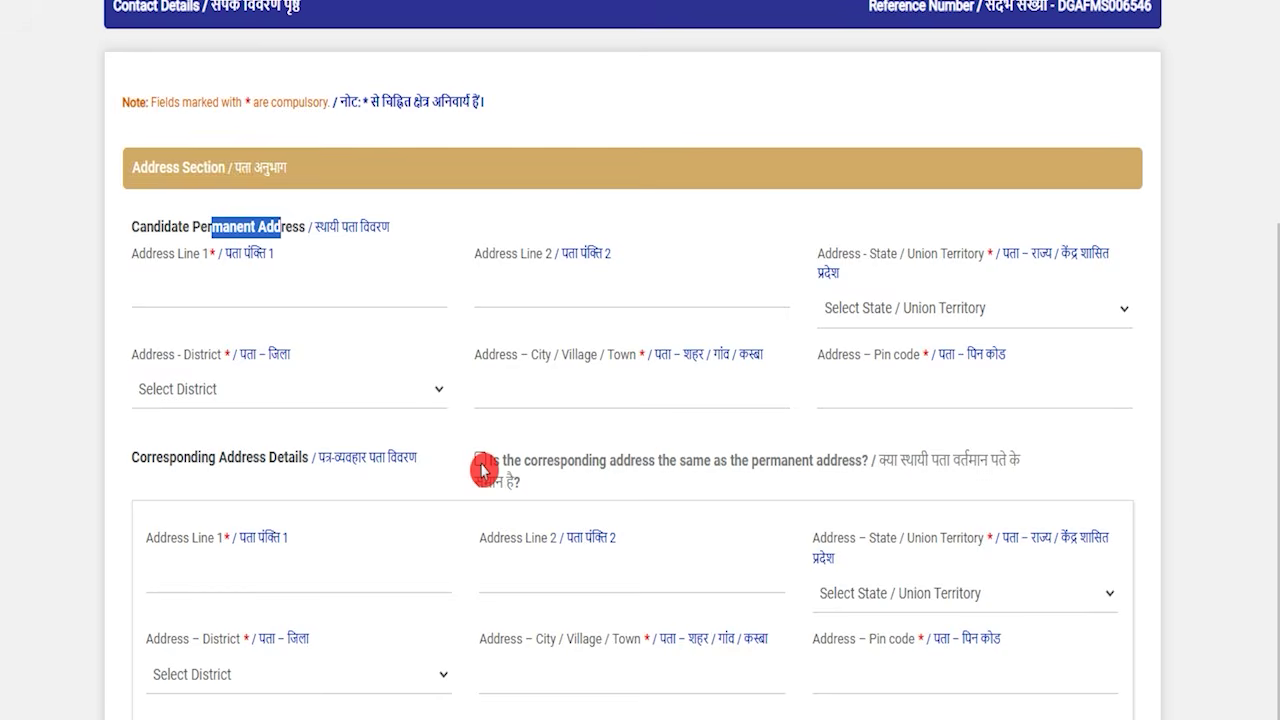
left_click_drag(176, 457, 259, 457)
left_click_drag(224, 226, 273, 226)
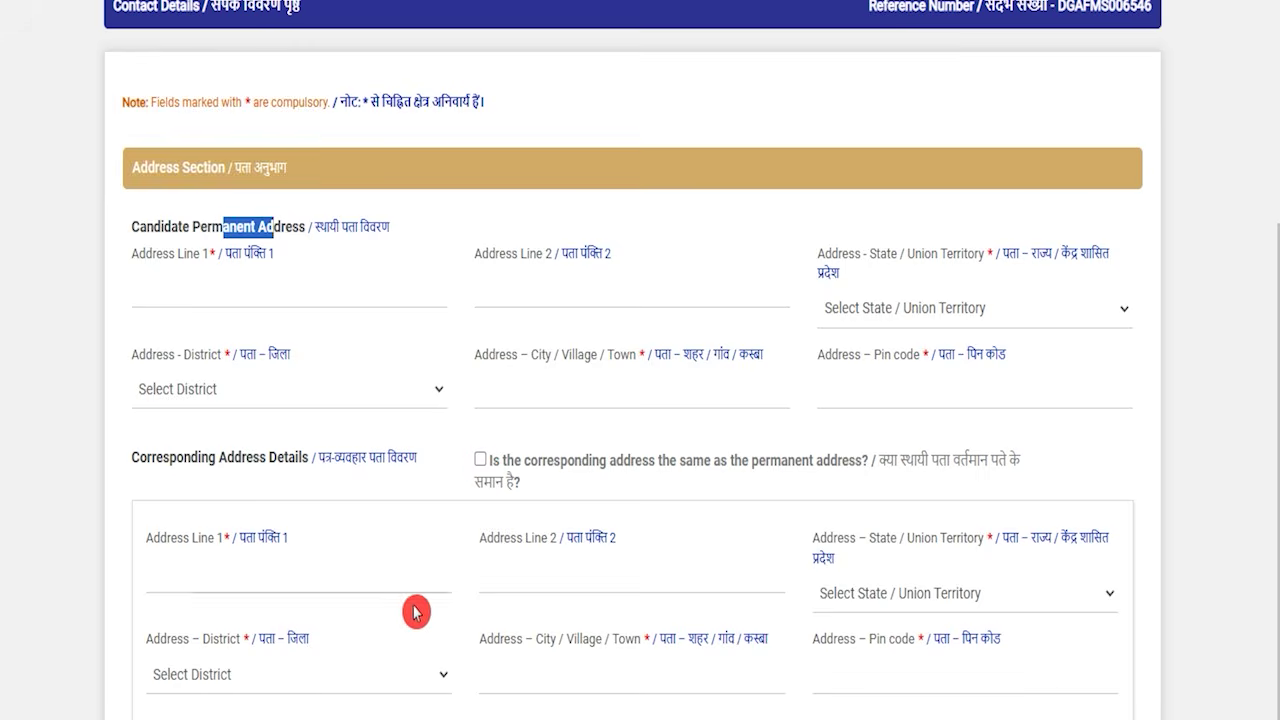
scroll(430, 605, "down", 2)
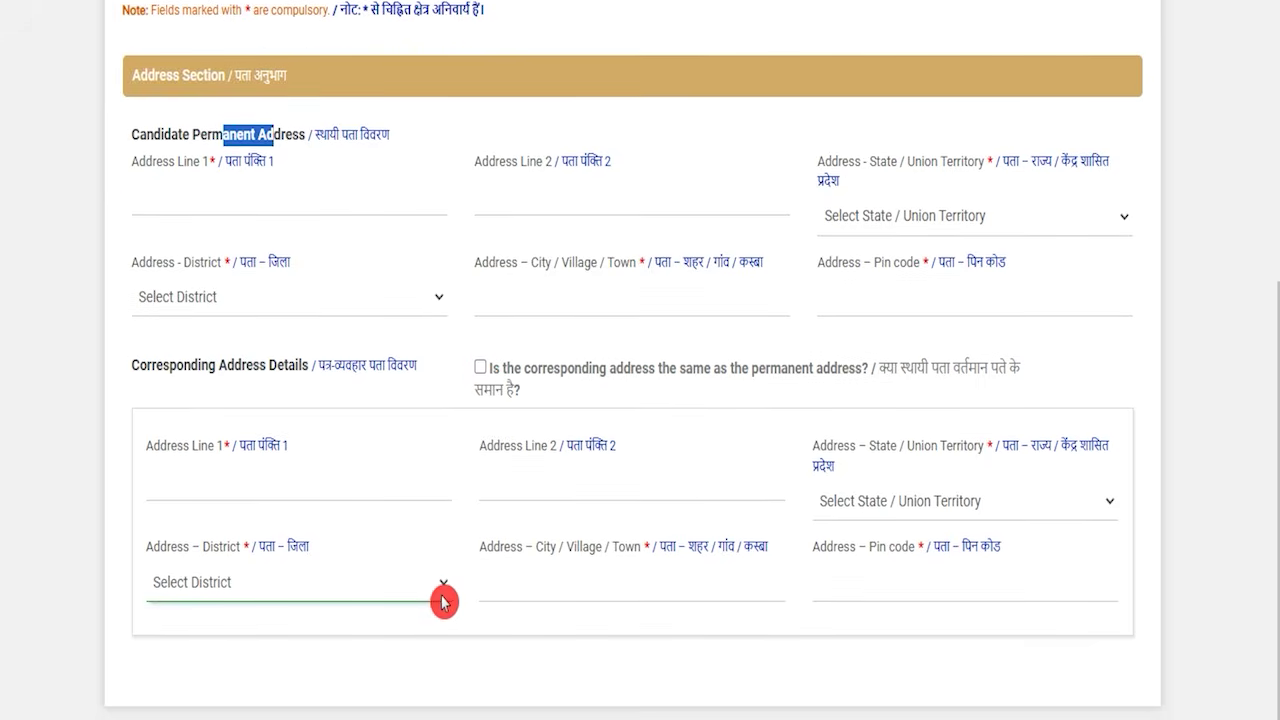
scroll(657, 612, "down", 2)
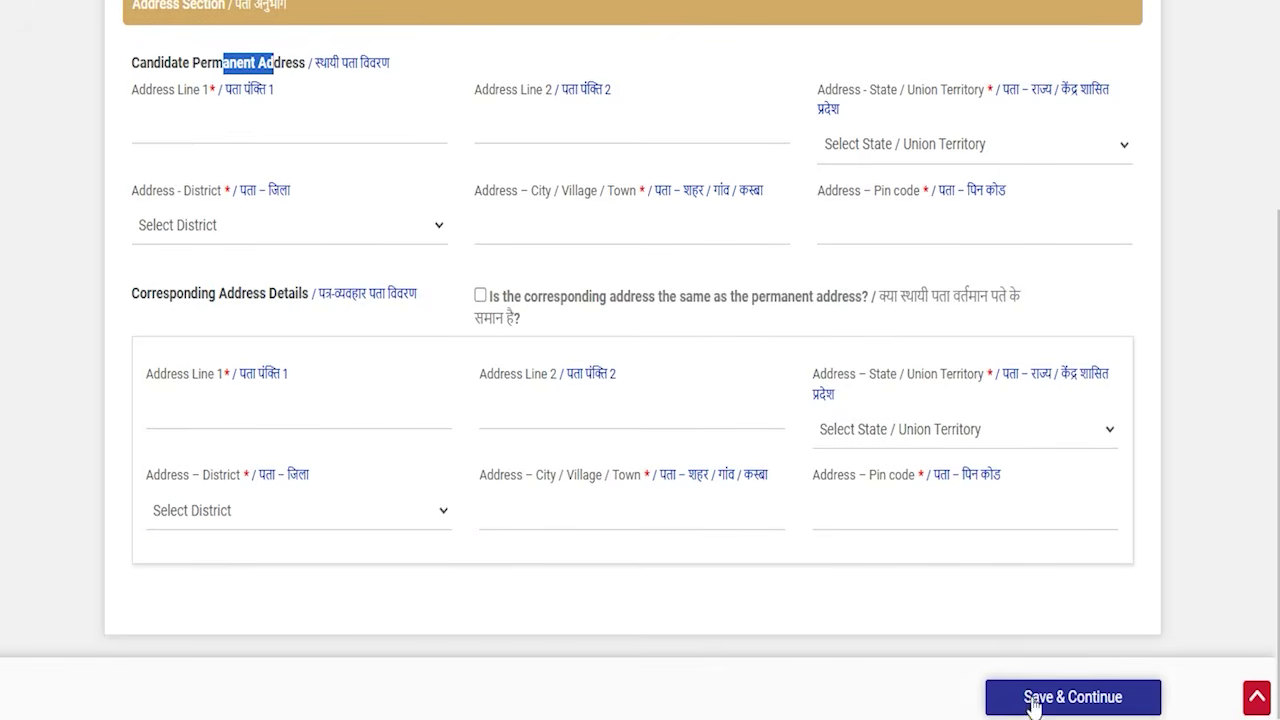
Continue to the preferences page and set test centre location preferences 1, 2 and 3 to Lucknow, Chandigarh and Kolkata
left_click(990, 698)
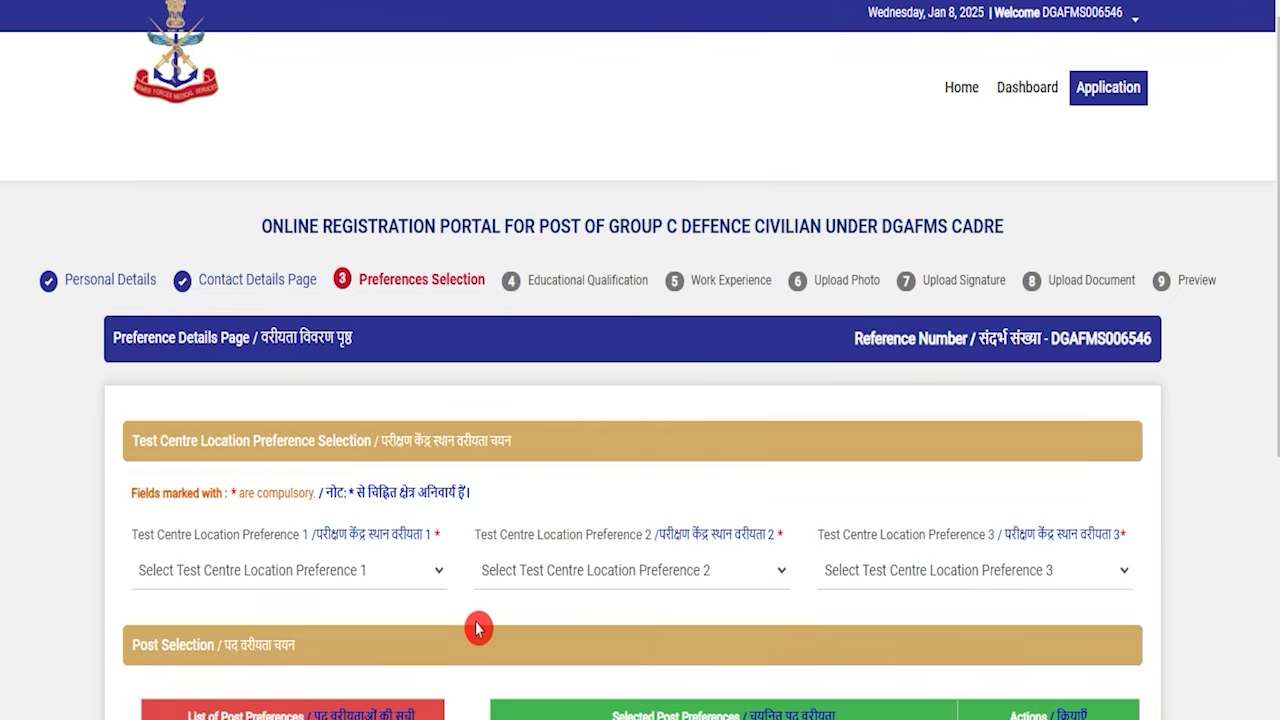
left_click(395, 585)
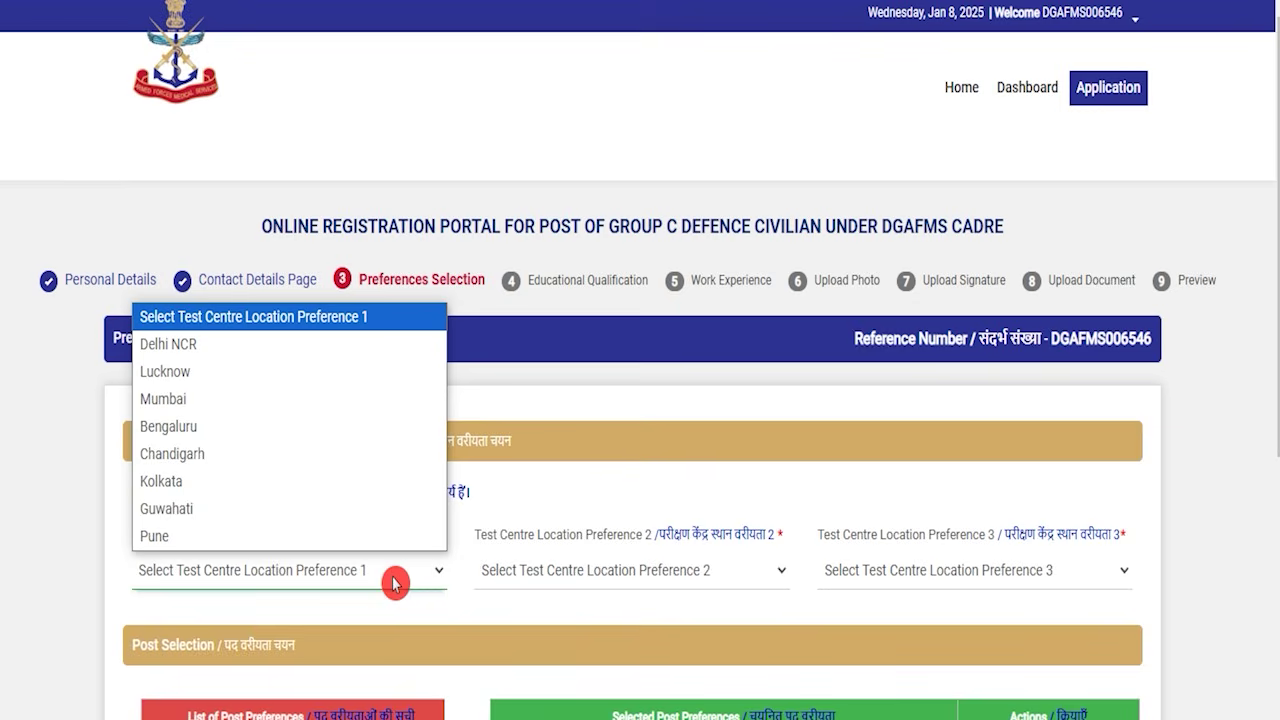
left_click(229, 374)
left_click(595, 578)
left_click(590, 453)
left_click(908, 565)
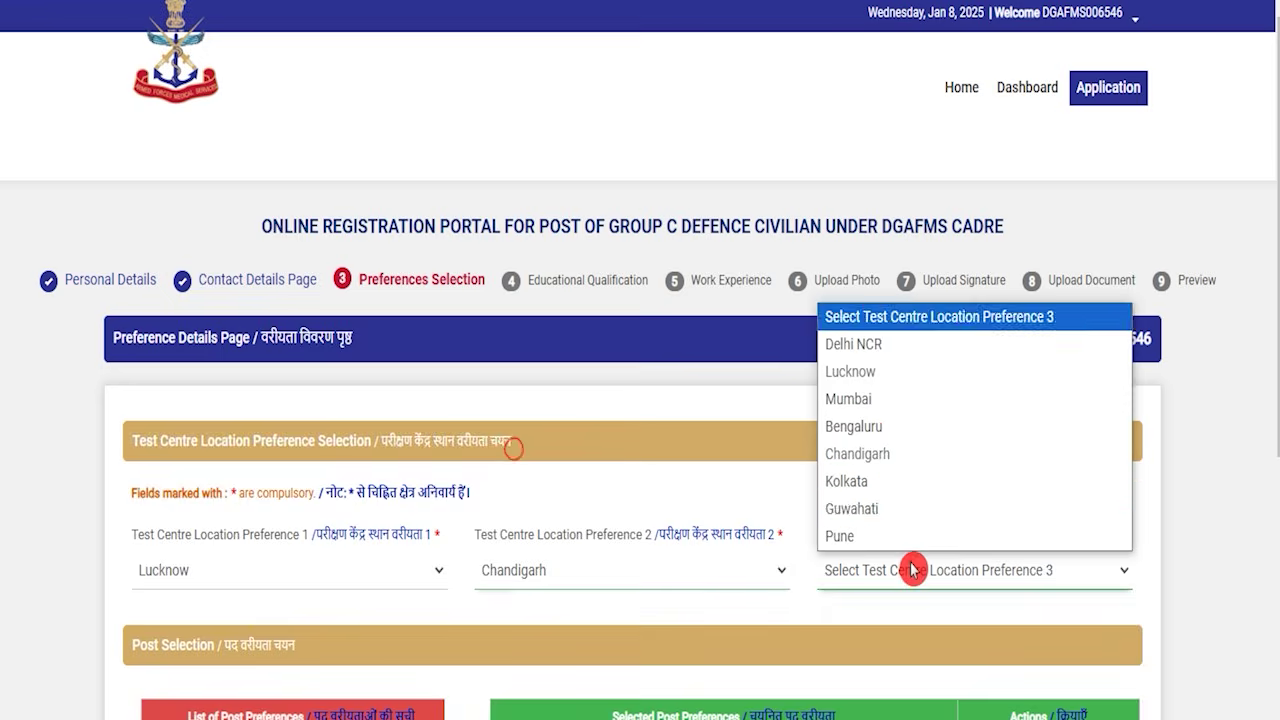
left_click(889, 485)
Add Multi-Tasking Staff, Tradesman Mate, Storekeeper, Lower Division Clerk and Stenographer Grade-II, in that order, to the selected post preferences
scroll(488, 660, "down", 3)
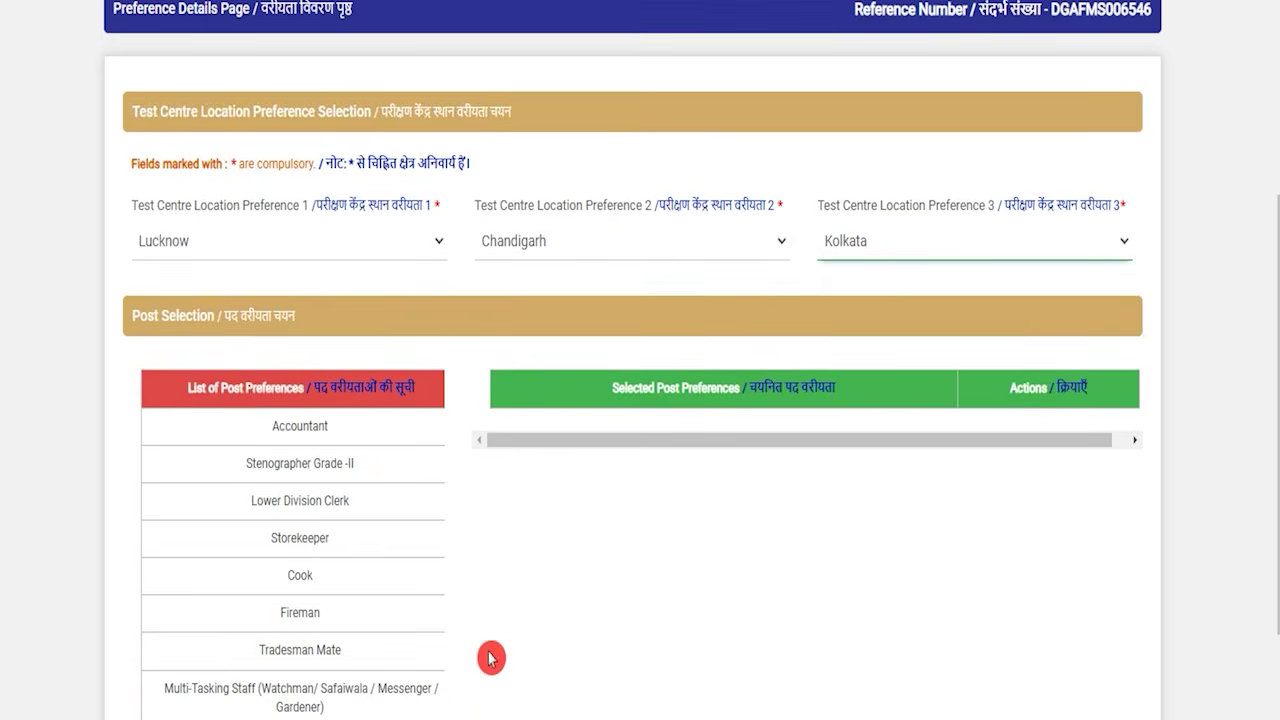
left_click(483, 550)
scroll(483, 550, "down", 1)
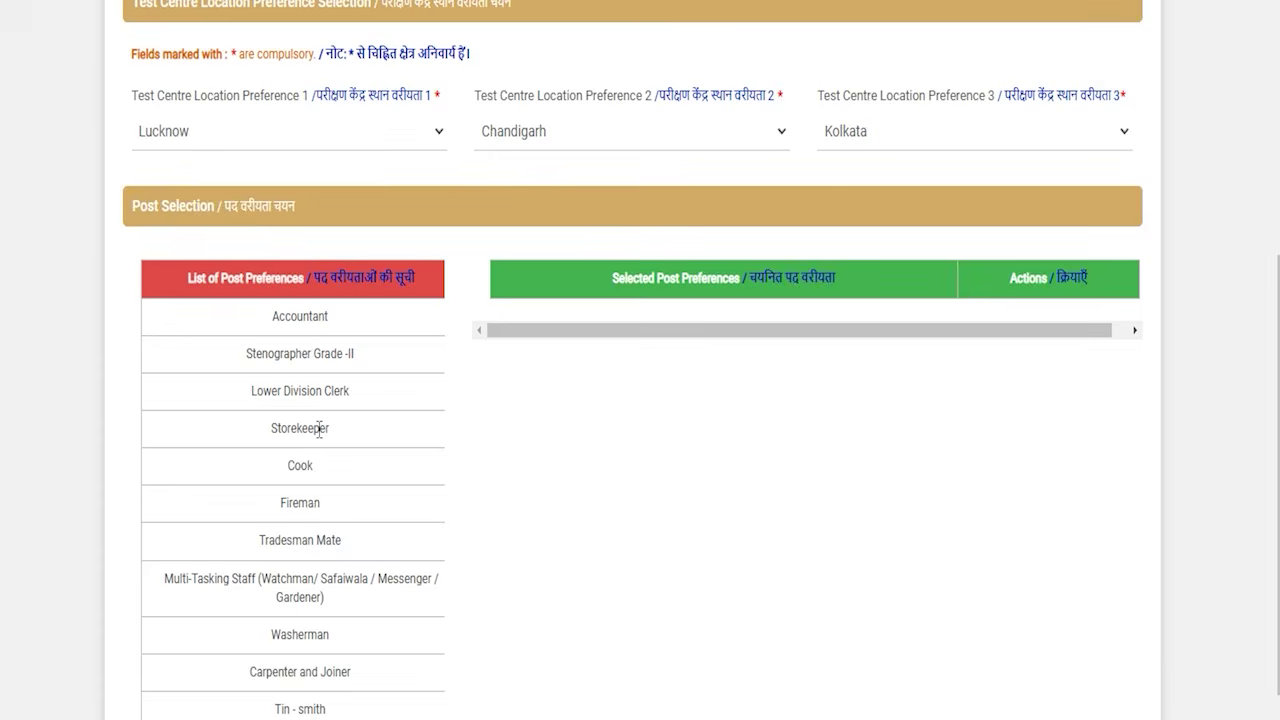
left_click(313, 482)
left_click(311, 532)
left_click(361, 590)
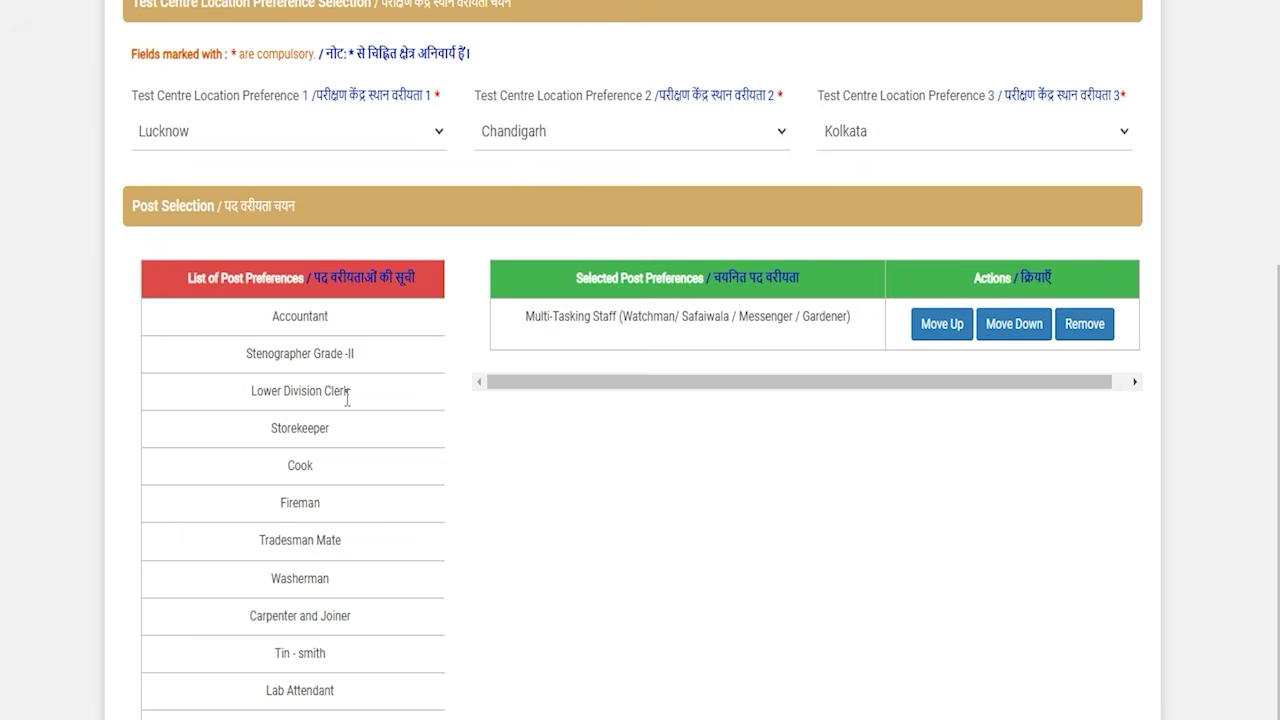
left_click(334, 543)
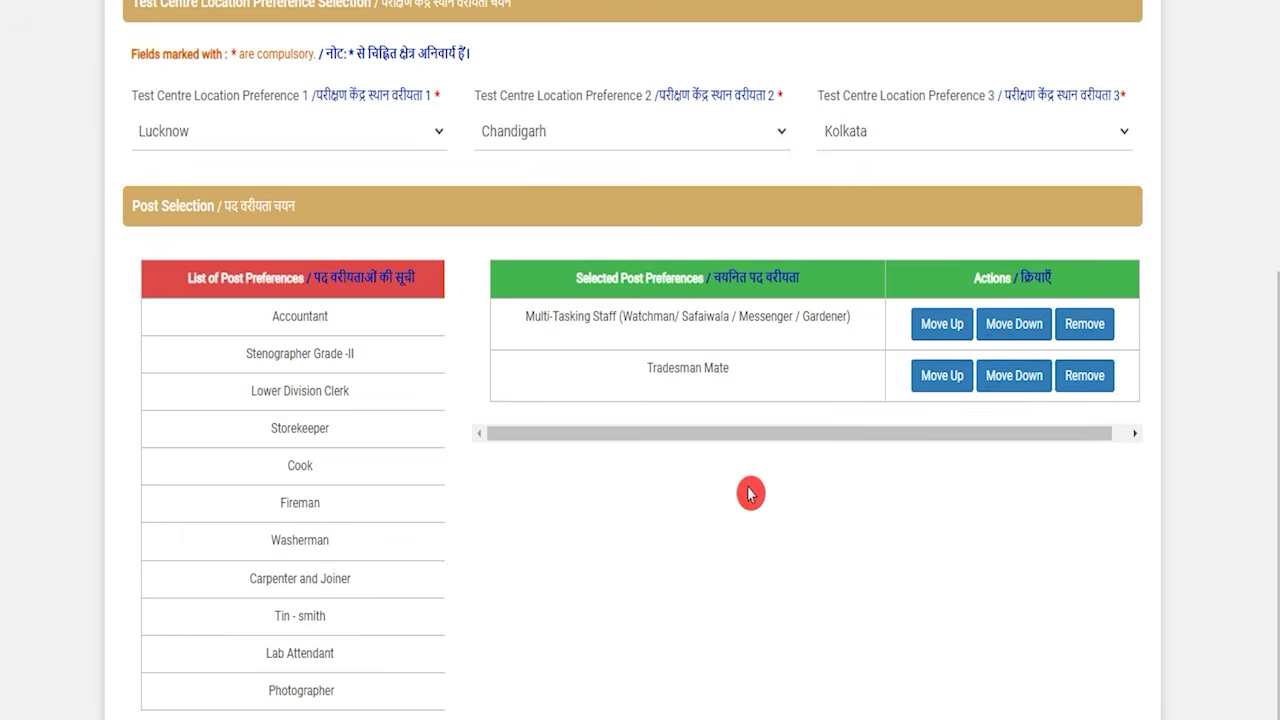
left_click(326, 431)
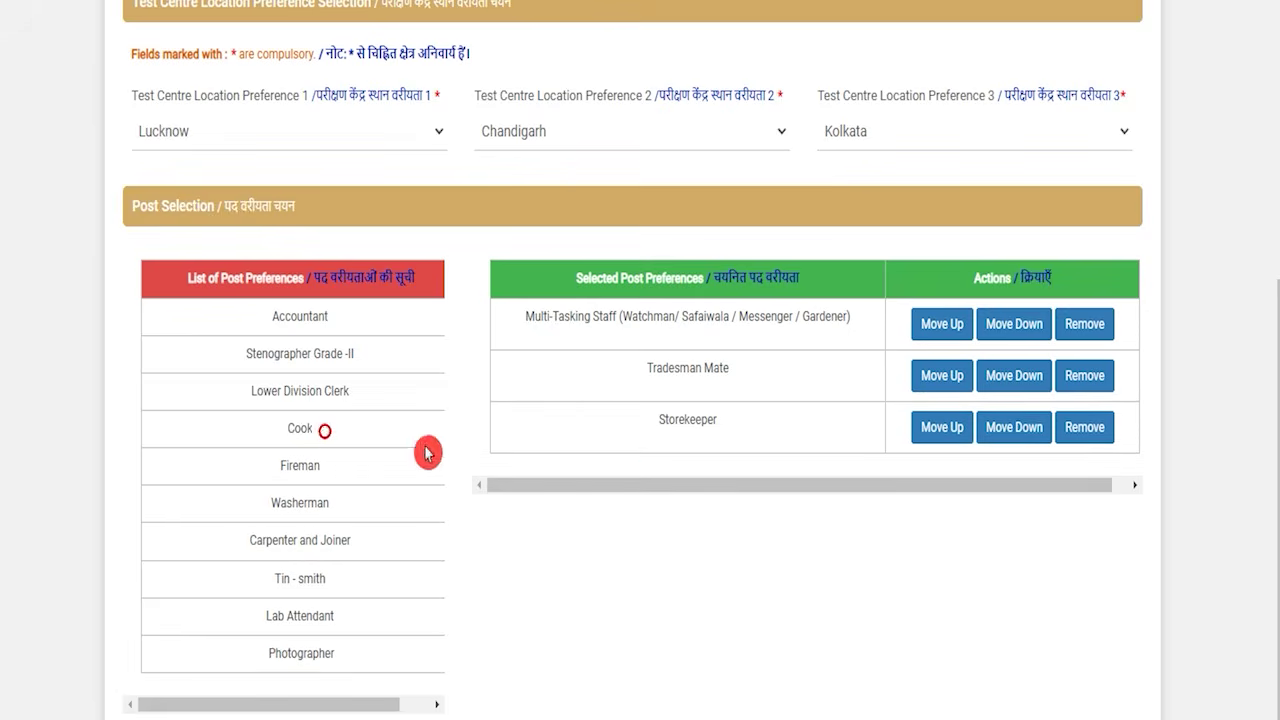
left_click(320, 394)
left_click(327, 355)
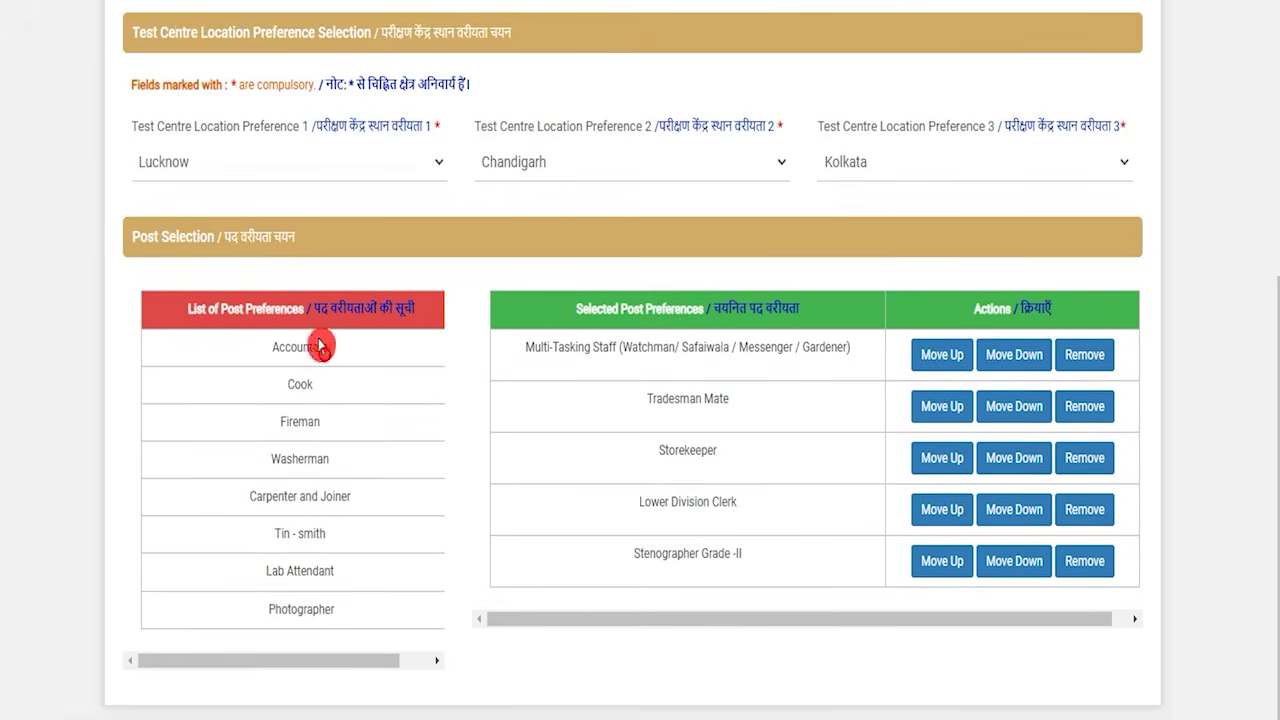
Add Fireman, Carpenter and Joiner, Lab Attendant, Photographer, Tin-smith, Washerman, Cook and Accountant to the selected post preferences, and review the full order
left_click(317, 423)
left_click(311, 455)
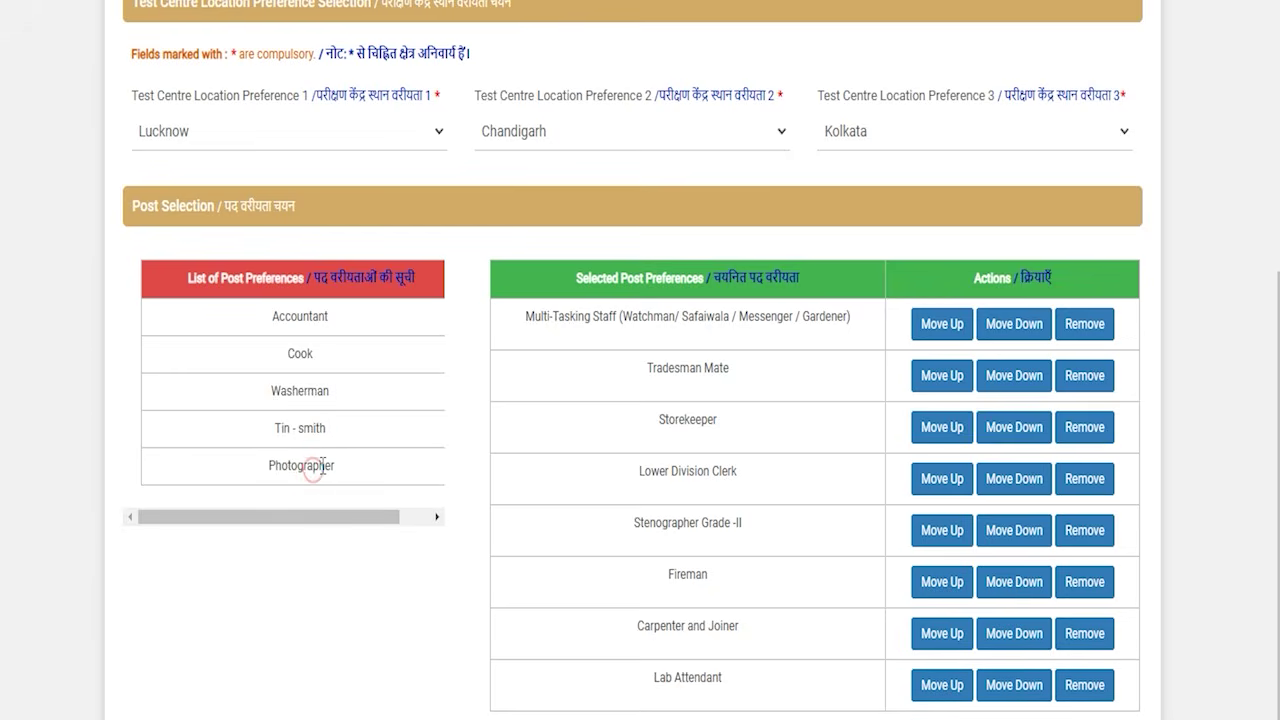
left_click(313, 465)
left_click(310, 419)
left_click(312, 393)
left_click(311, 355)
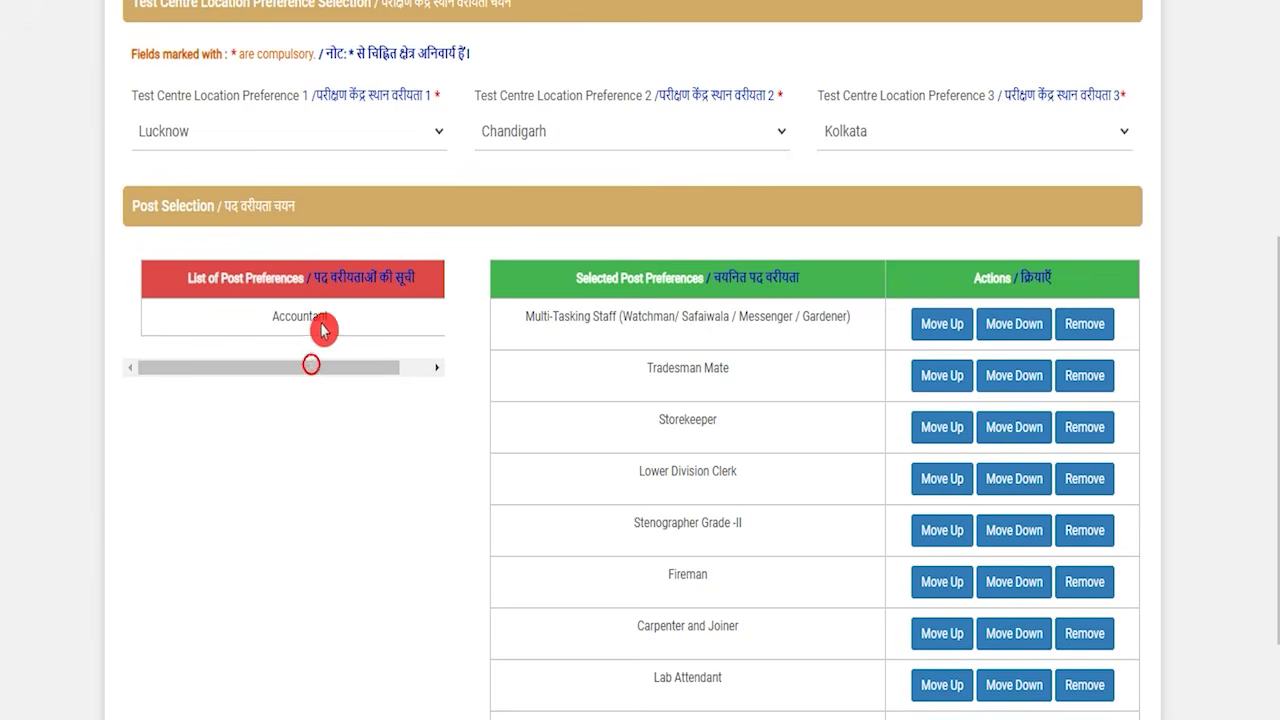
left_click(320, 318)
scroll(1068, 578, "down", 1)
scroll(1068, 578, "down", 1)
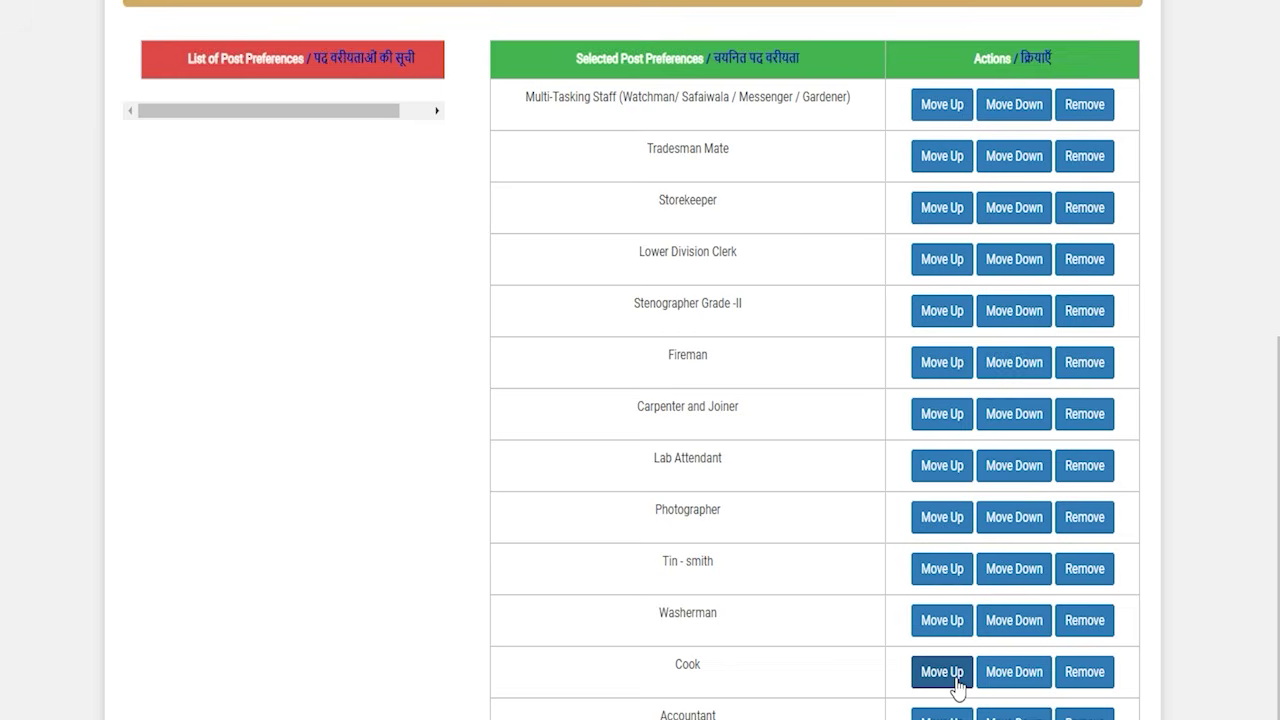
left_click(757, 607)
scroll(753, 680, "up", 2)
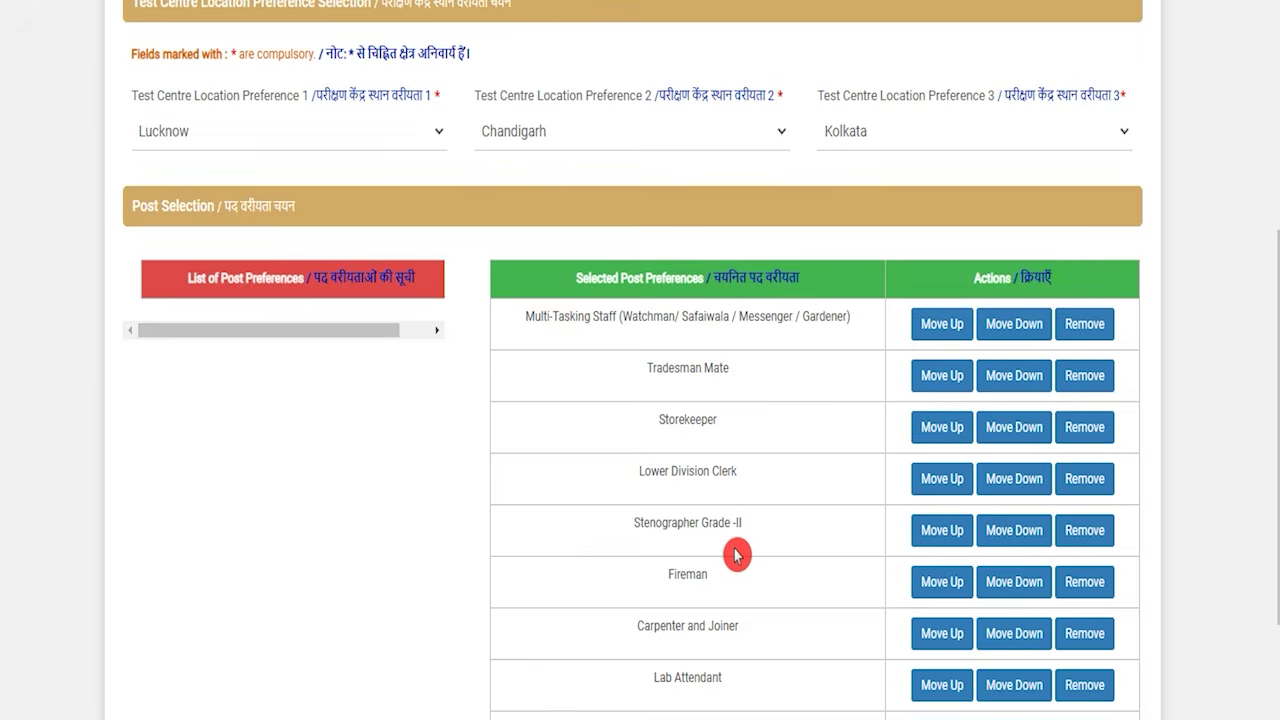
Save the test centre and post preferences and continue to the educational qualification page
scroll(736, 555, "up", 1)
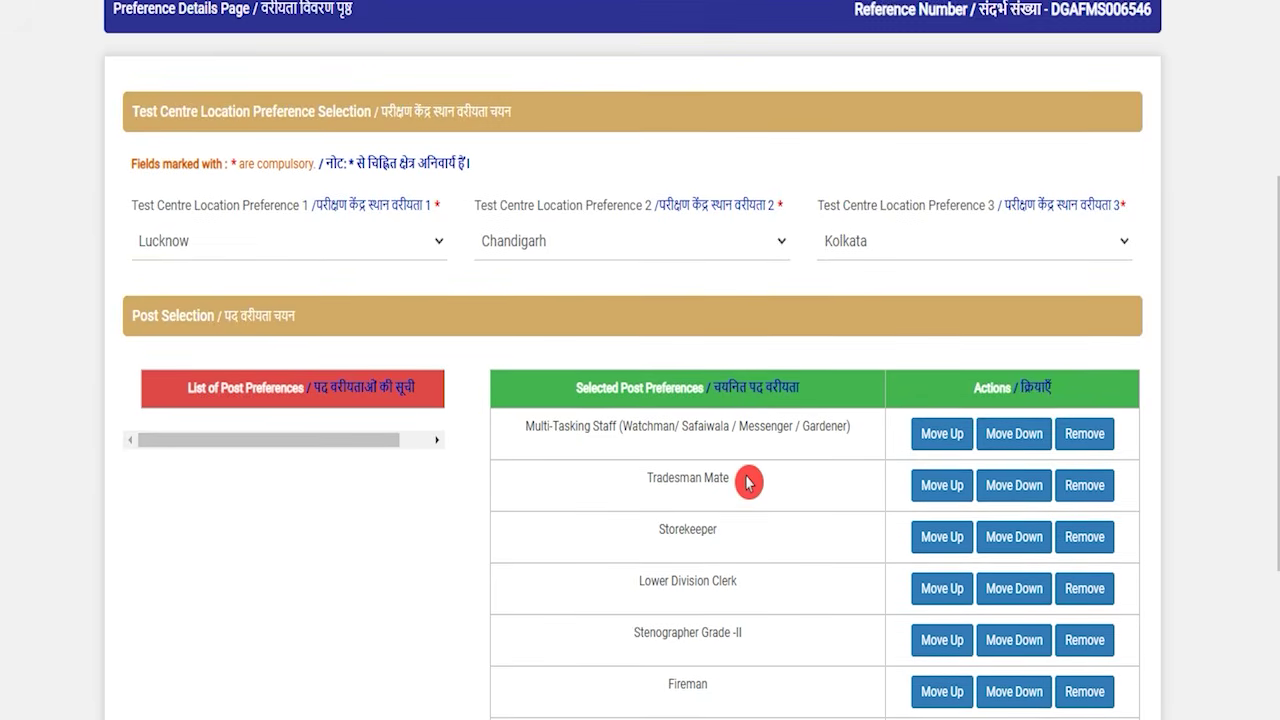
scroll(760, 517, "down", 4)
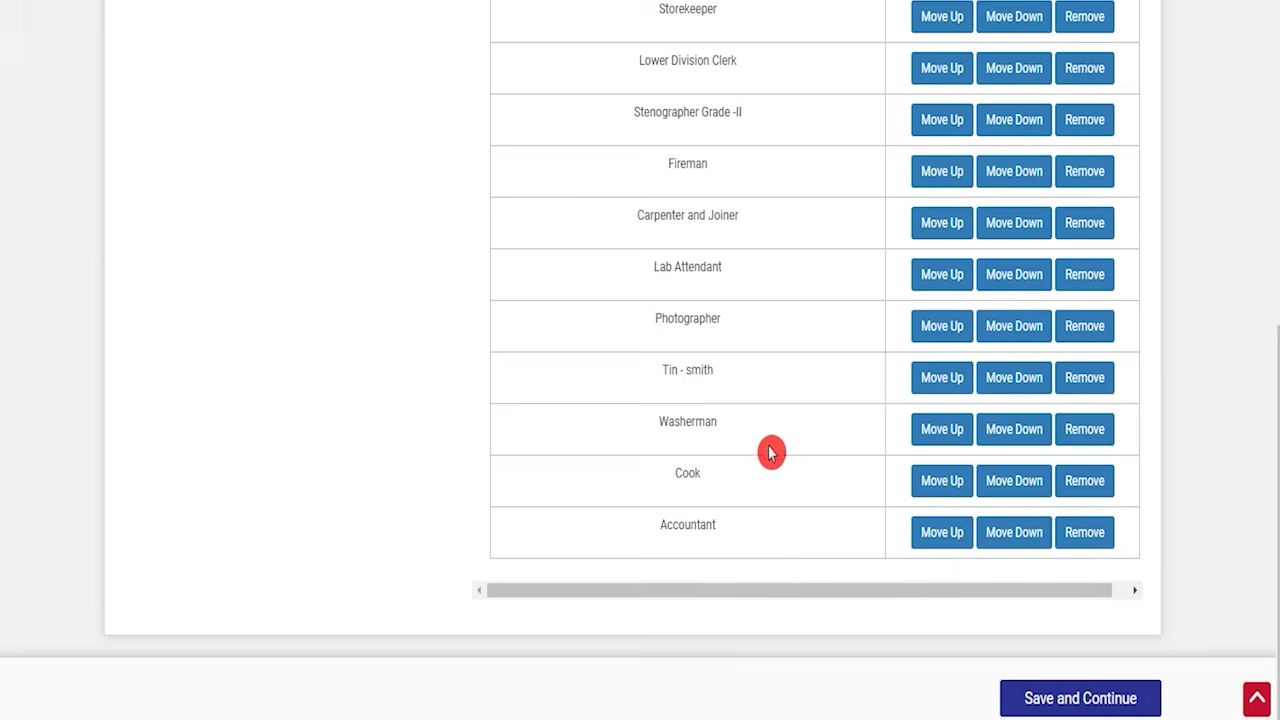
left_click(1062, 700)
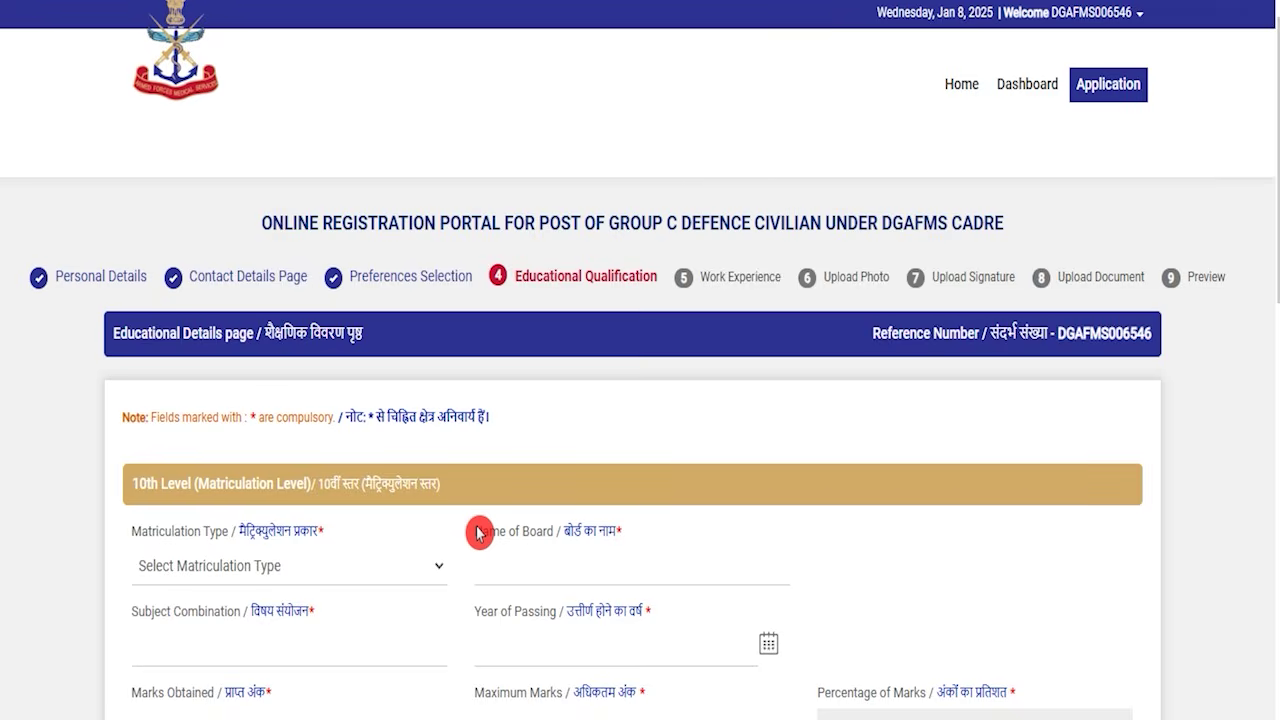
scroll(478, 532, "down", 2)
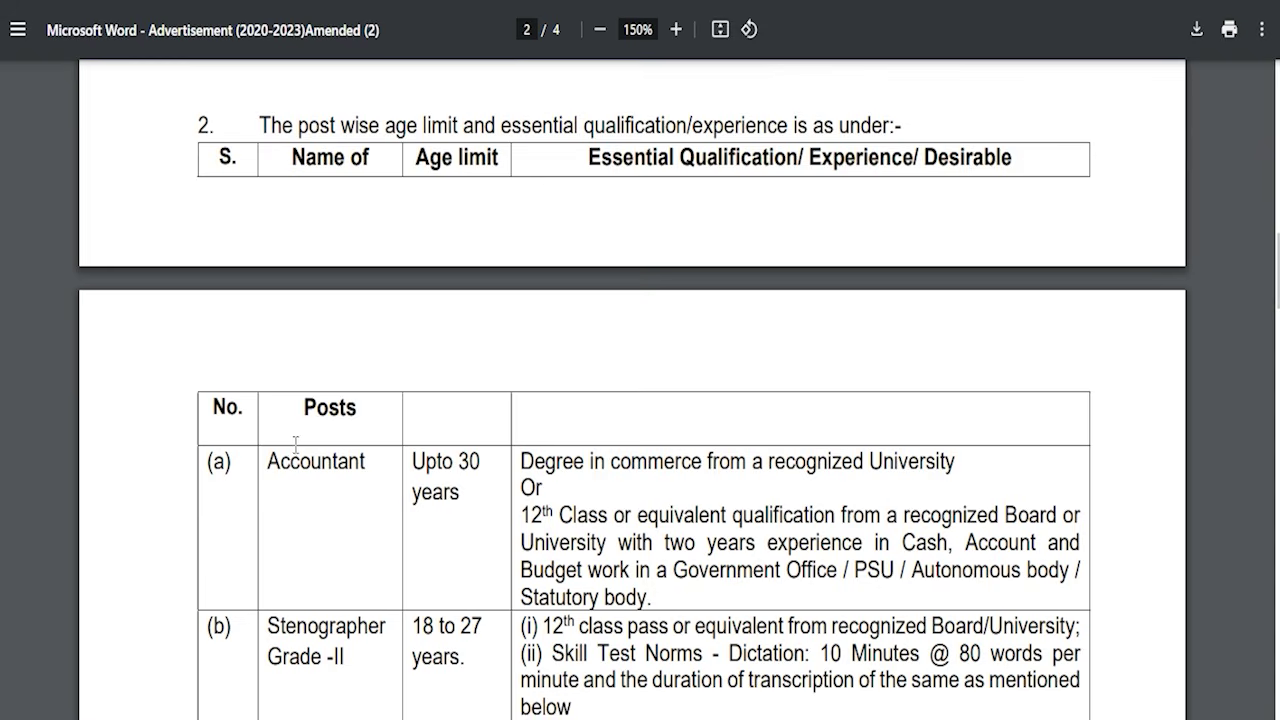
Switch to the recruitment advertisement PDF and read the essential qualification and experience requirements for the Accountant post
left_click_drag(283, 457, 350, 464)
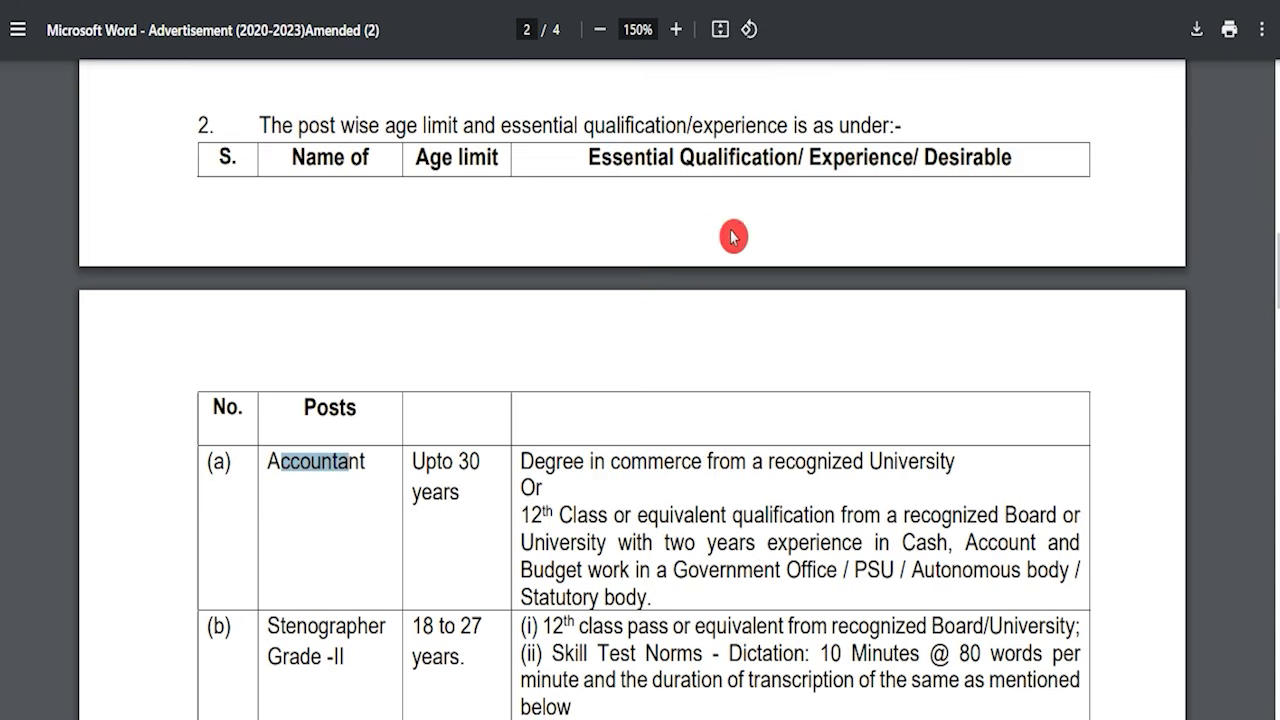
left_click_drag(660, 160, 995, 160)
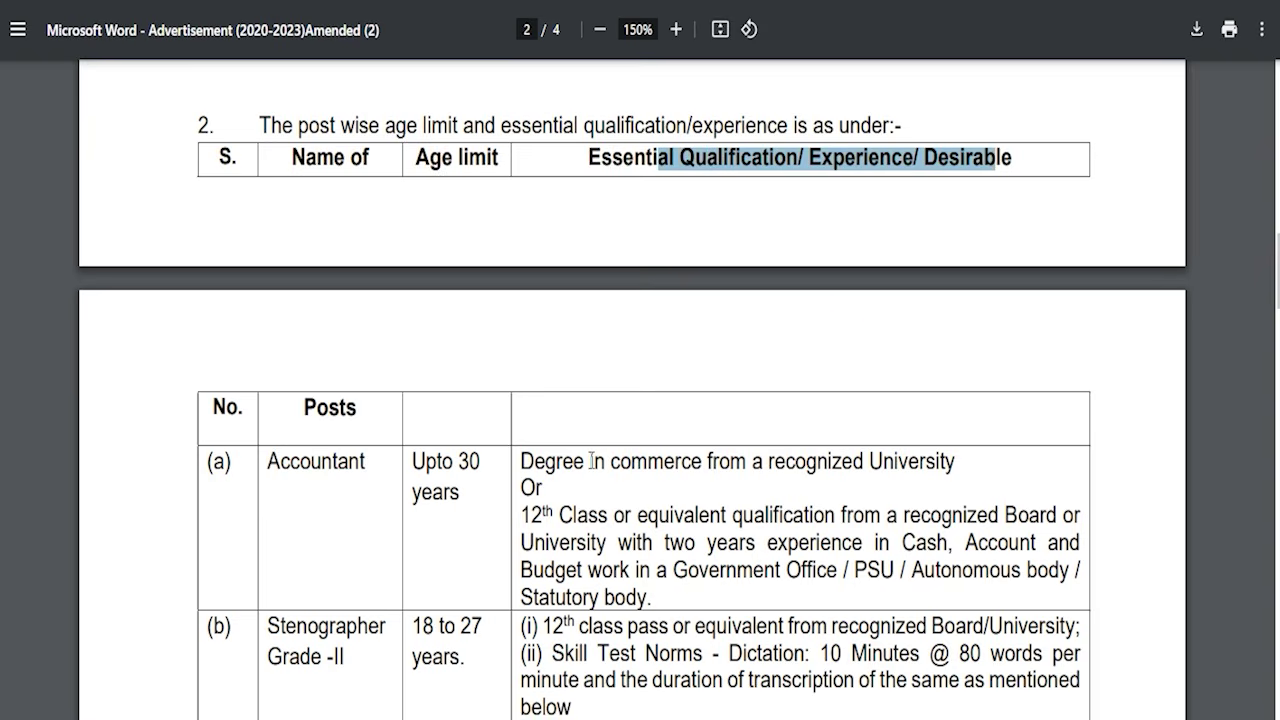
scroll(591, 461, "down", 2)
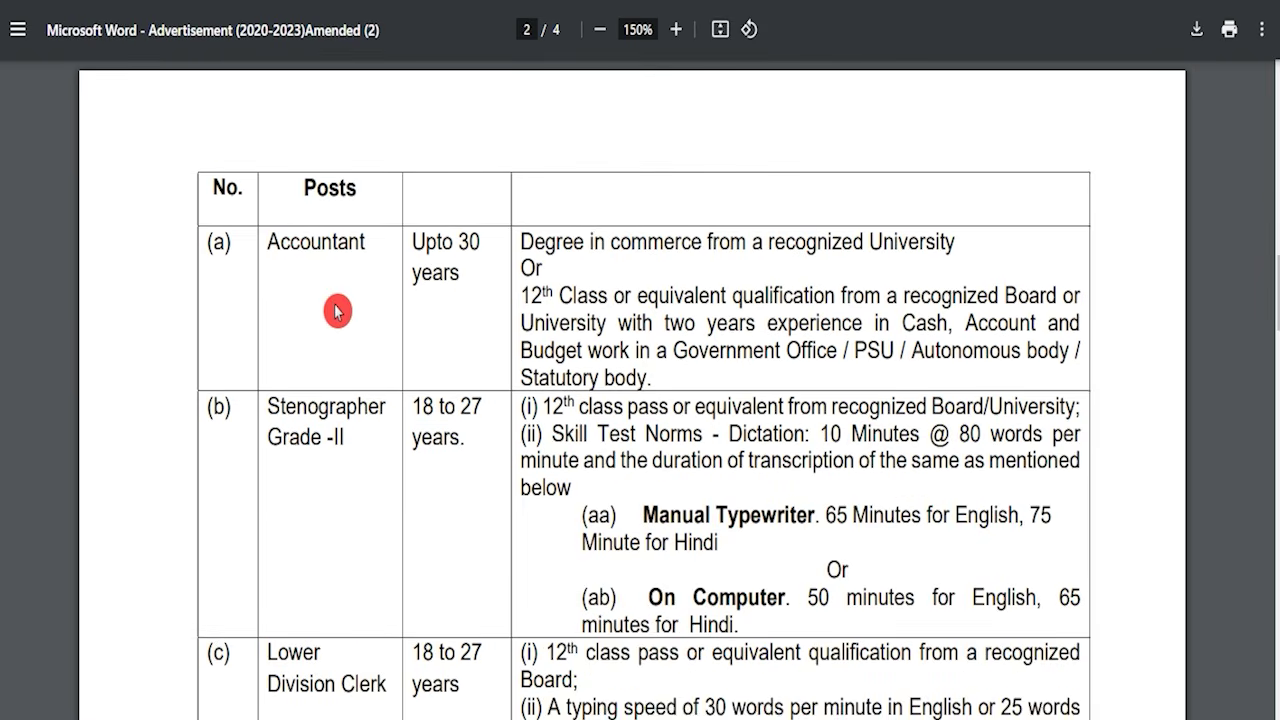
left_click_drag(297, 242, 364, 242)
left_click_drag(548, 242, 818, 242)
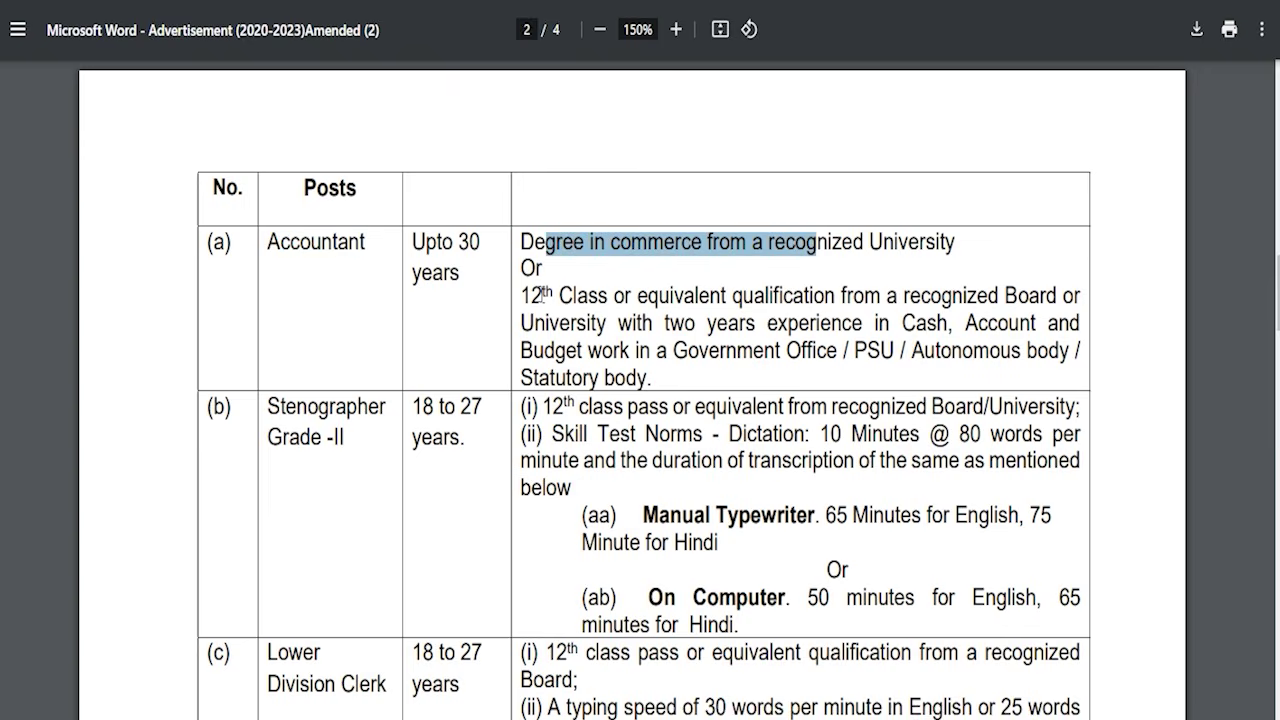
left_click_drag(541, 296, 928, 323)
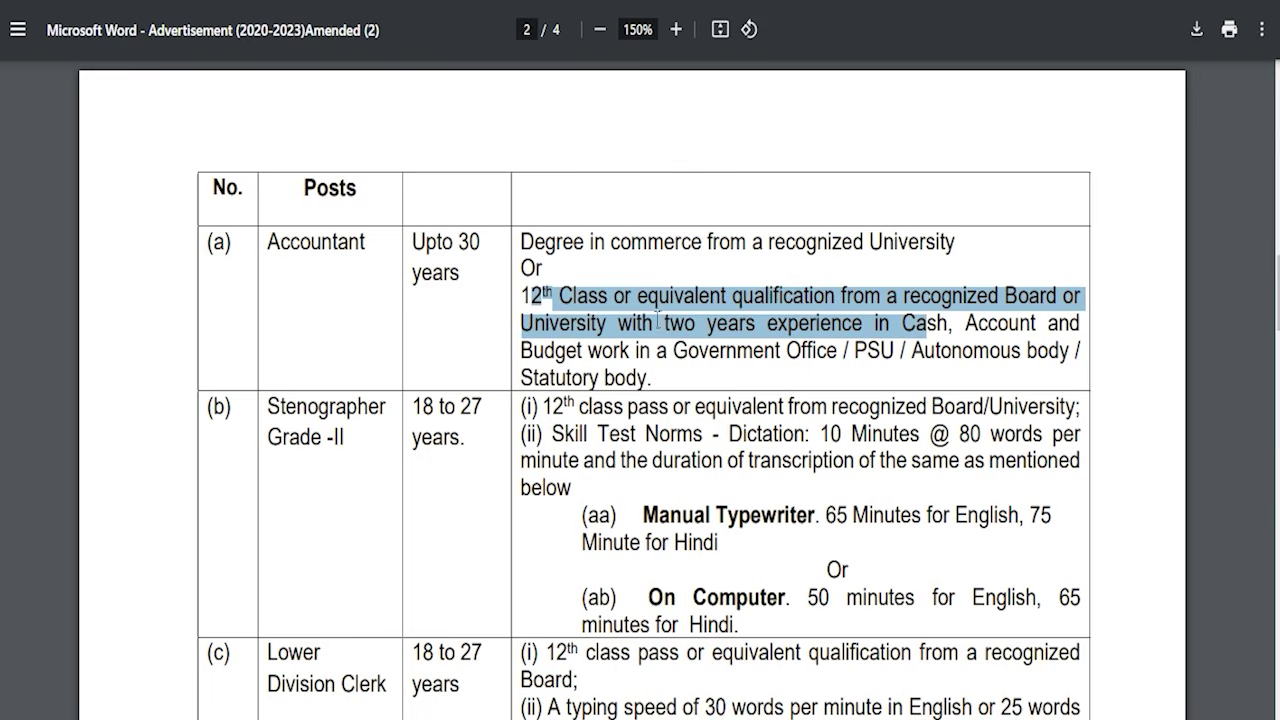
left_click_drag(801, 350, 636, 350)
Read the advertisement's qualification requirements for Stenographer Grade-II, and skim those for Store Keeper, Photographer and Fireman
left_click_drag(290, 408, 354, 414)
left_click_drag(555, 408, 812, 408)
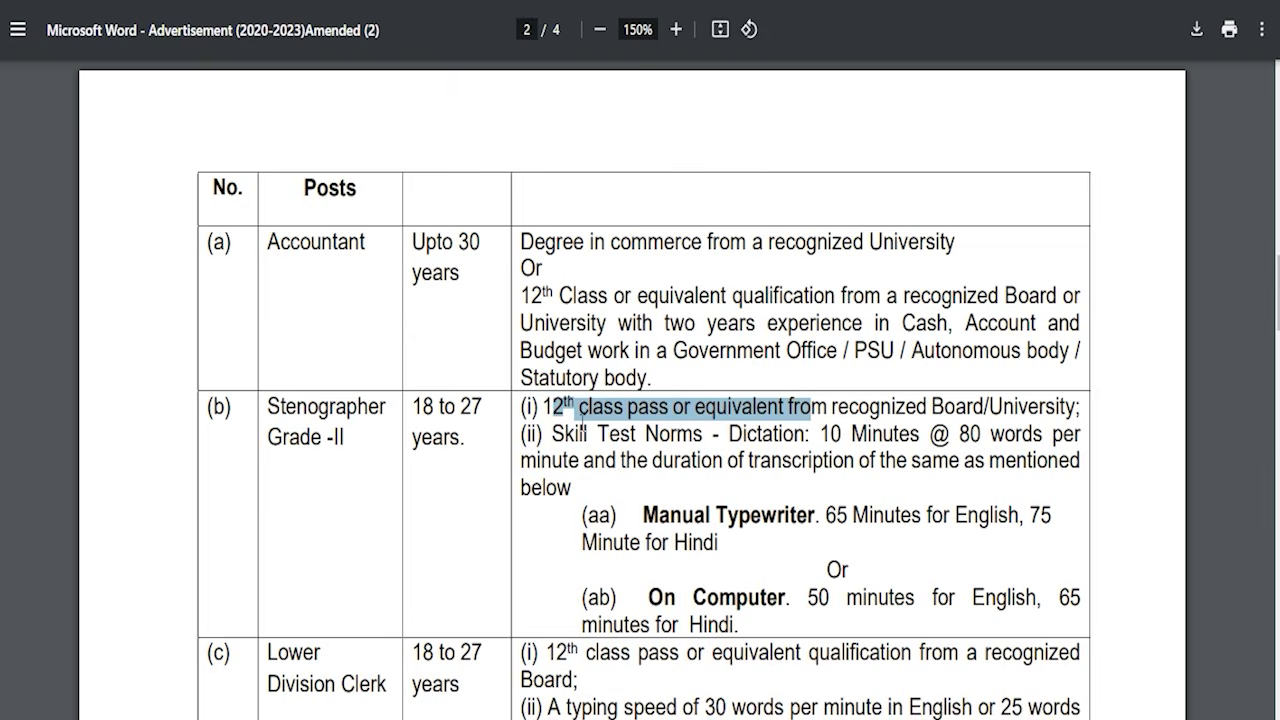
left_click_drag(553, 433, 750, 600)
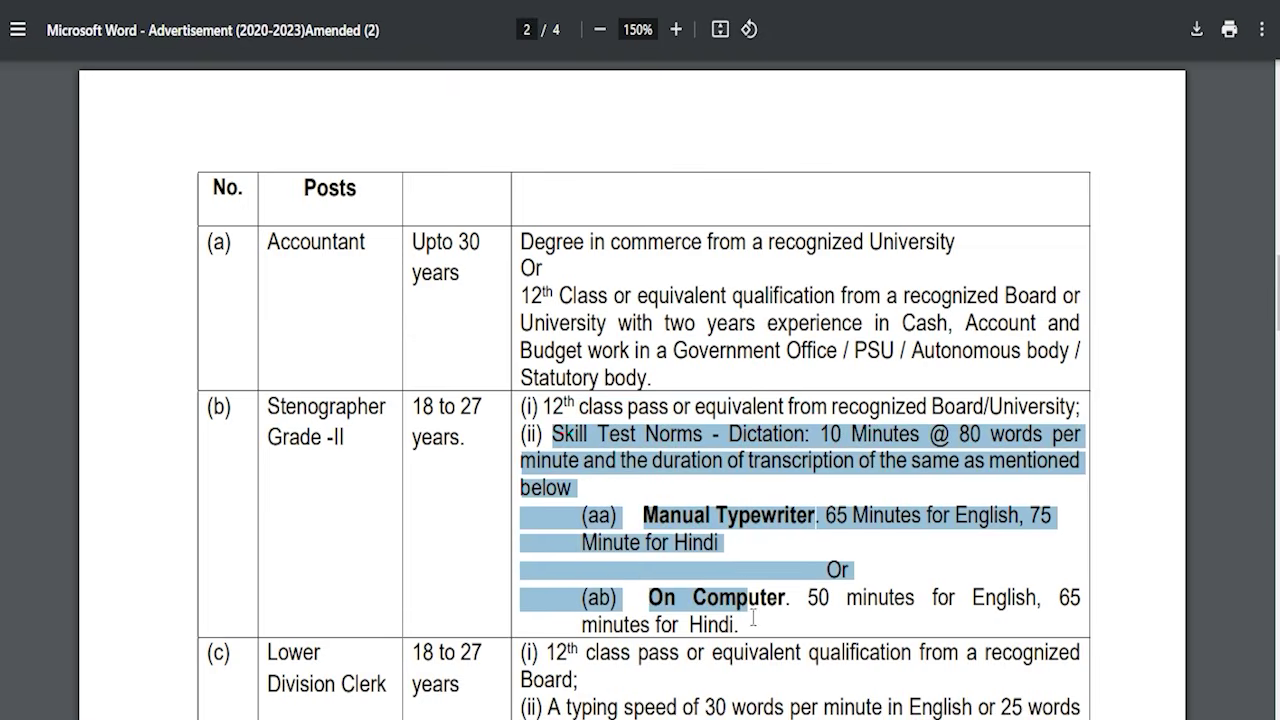
scroll(615, 461, "down", 1)
scroll(615, 461, "down", 8)
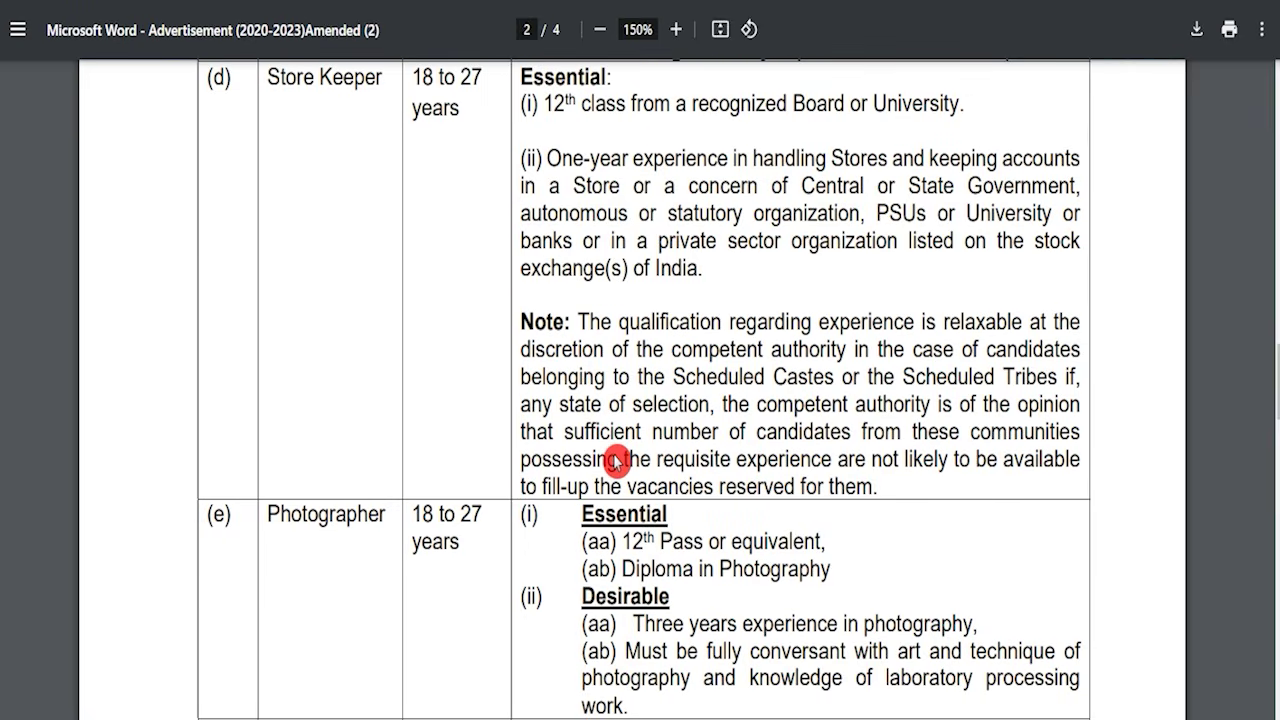
scroll(615, 461, "down", 2)
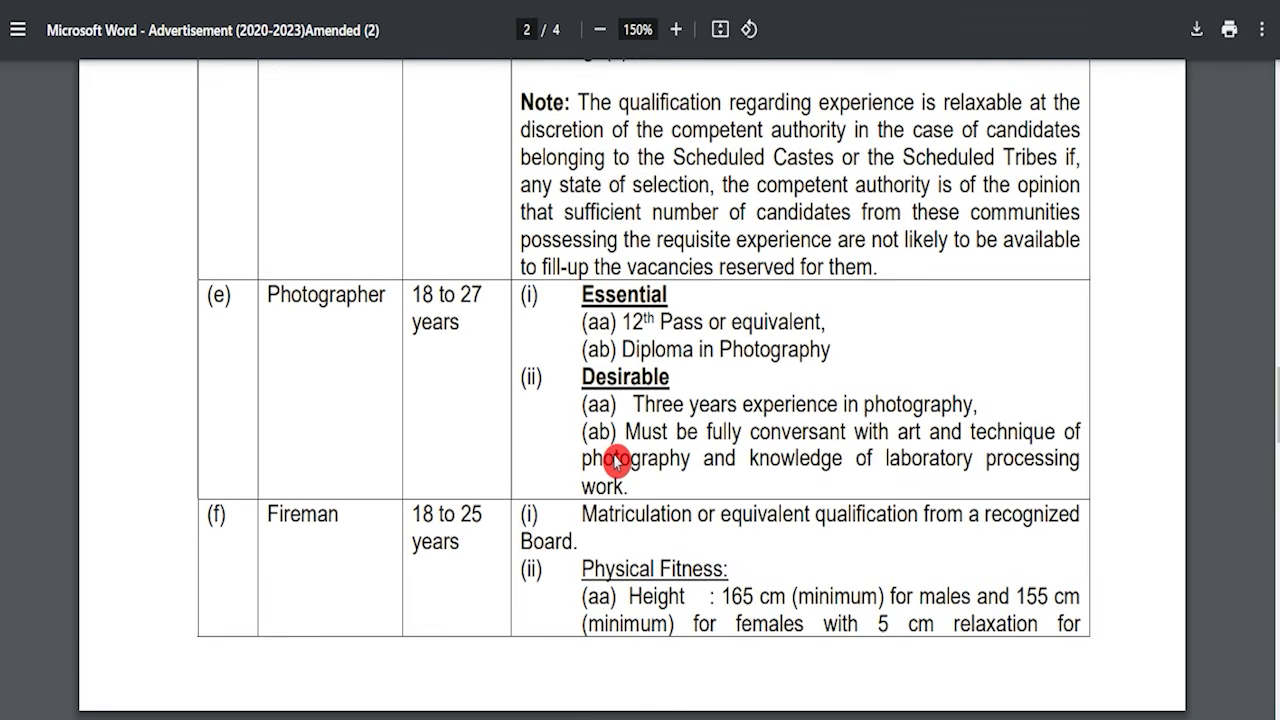
scroll(615, 461, "down", 5)
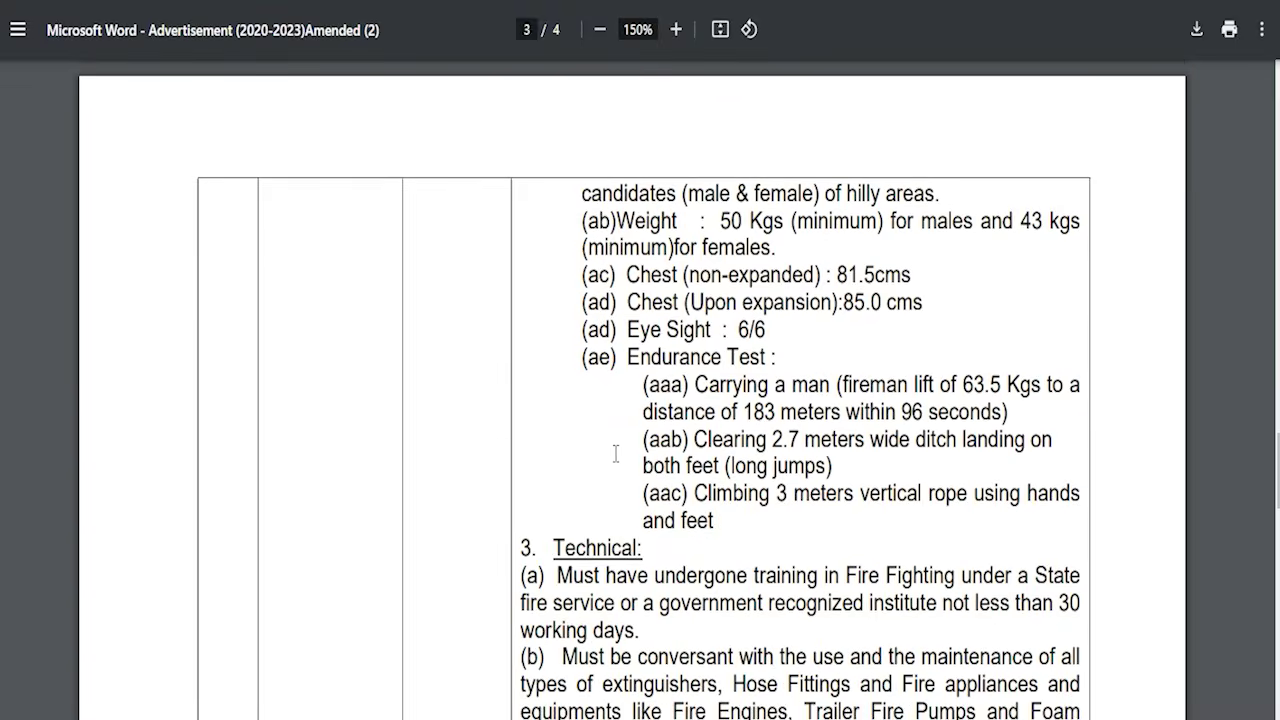
scroll(615, 453, "up", 4)
scroll(615, 453, "down", 10)
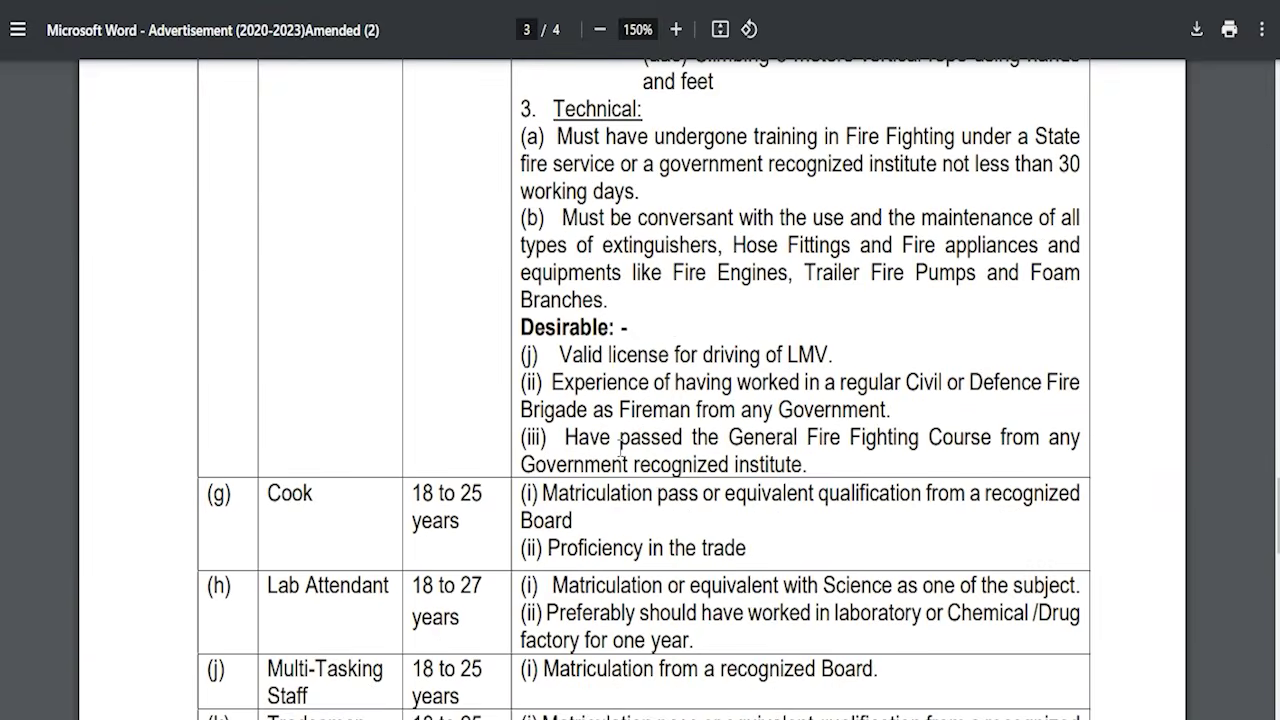
Read the essential qualifications listed for Cook and Multi-Tasking Staff in the advertisement
left_click_drag(561, 281, 736, 276)
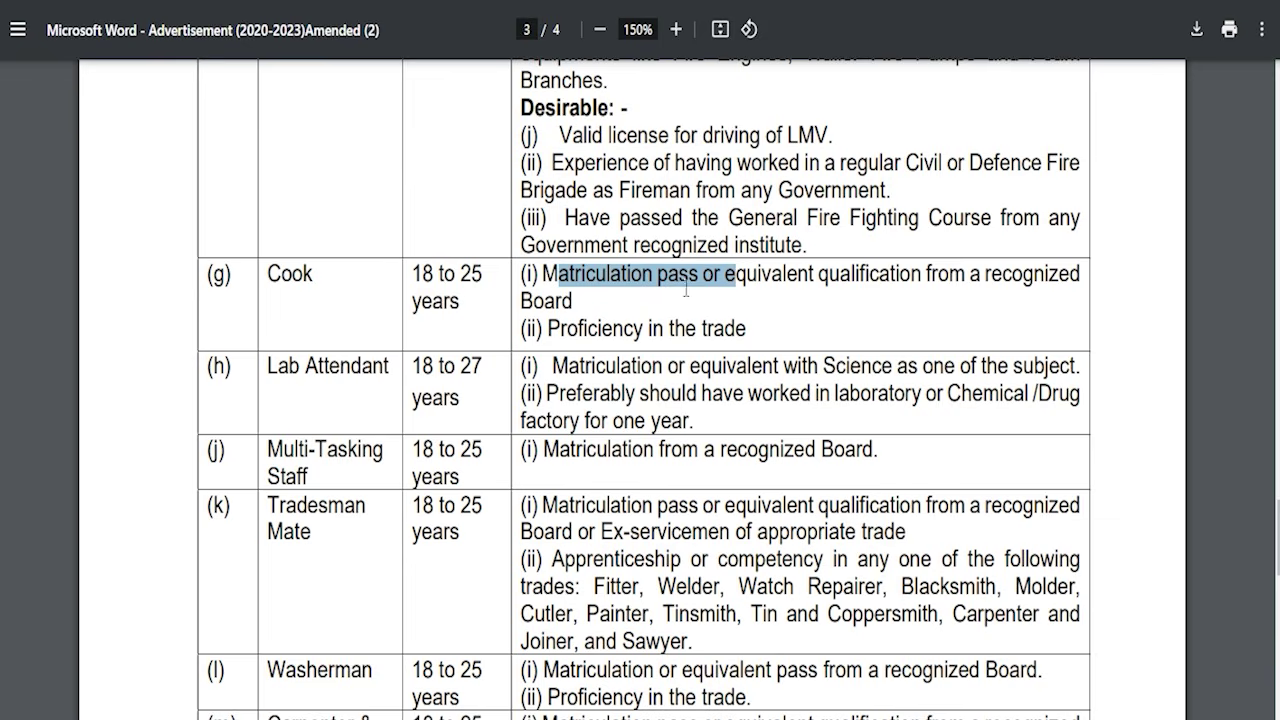
left_click_drag(566, 330, 716, 333)
left_click_drag(316, 449, 376, 449)
left_click_drag(568, 449, 829, 449)
left_click(824, 449)
Read the qualification and trade requirements for Tradesman Mate and Washerman in the advertisement
left_click_drag(296, 505, 357, 505)
left_click_drag(575, 505, 962, 505)
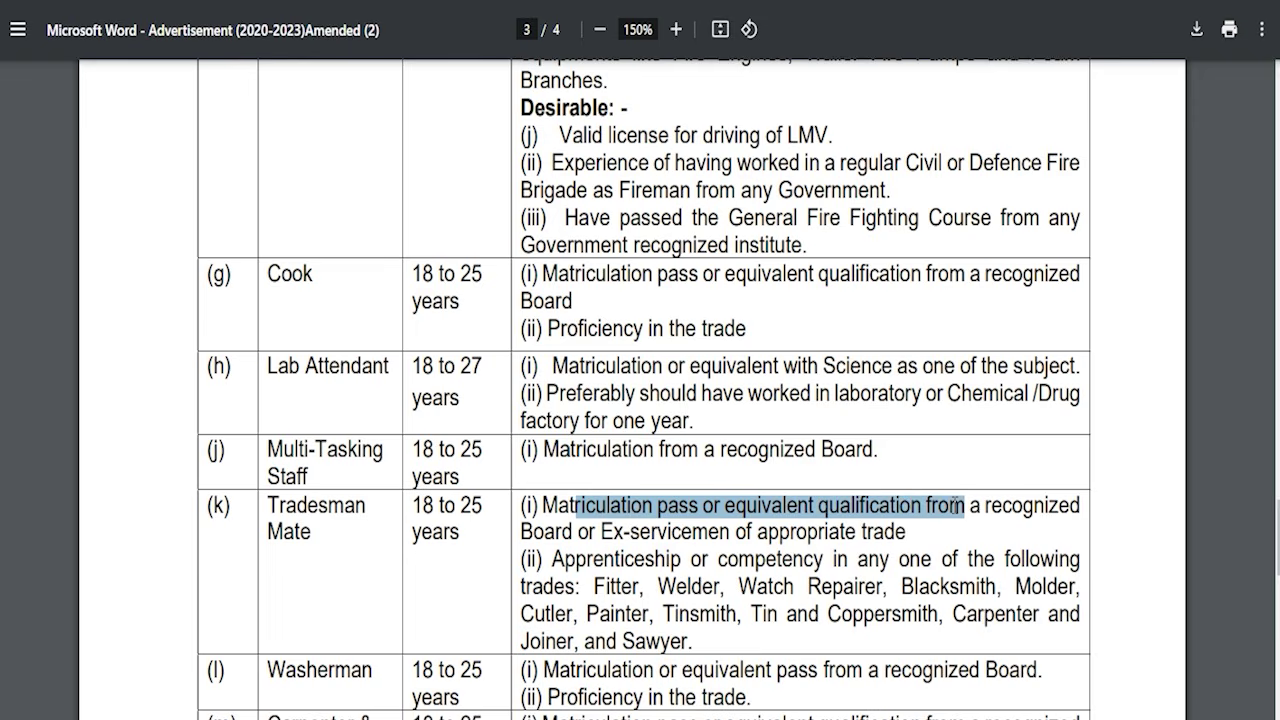
left_click_drag(596, 562, 830, 540)
left_click_drag(594, 587, 716, 628)
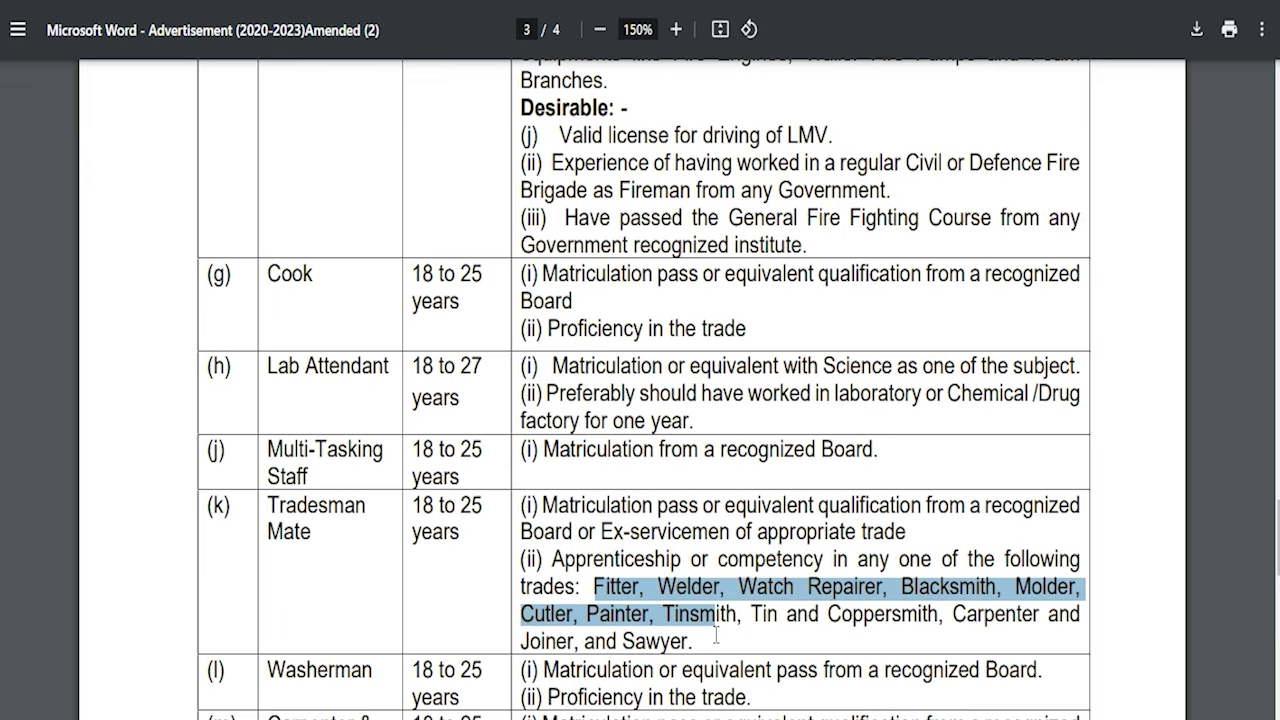
scroll(716, 628, "down", 2)
left_click_drag(268, 450, 371, 452)
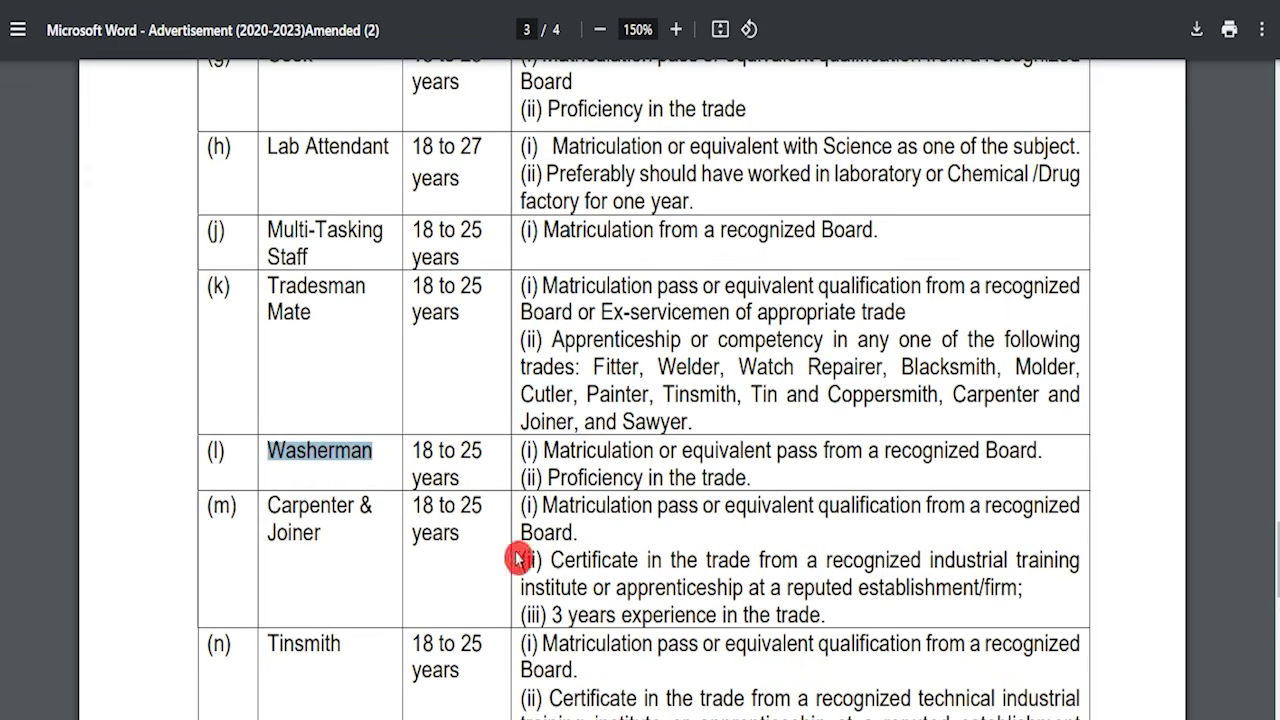
left_click_drag(569, 452, 756, 480)
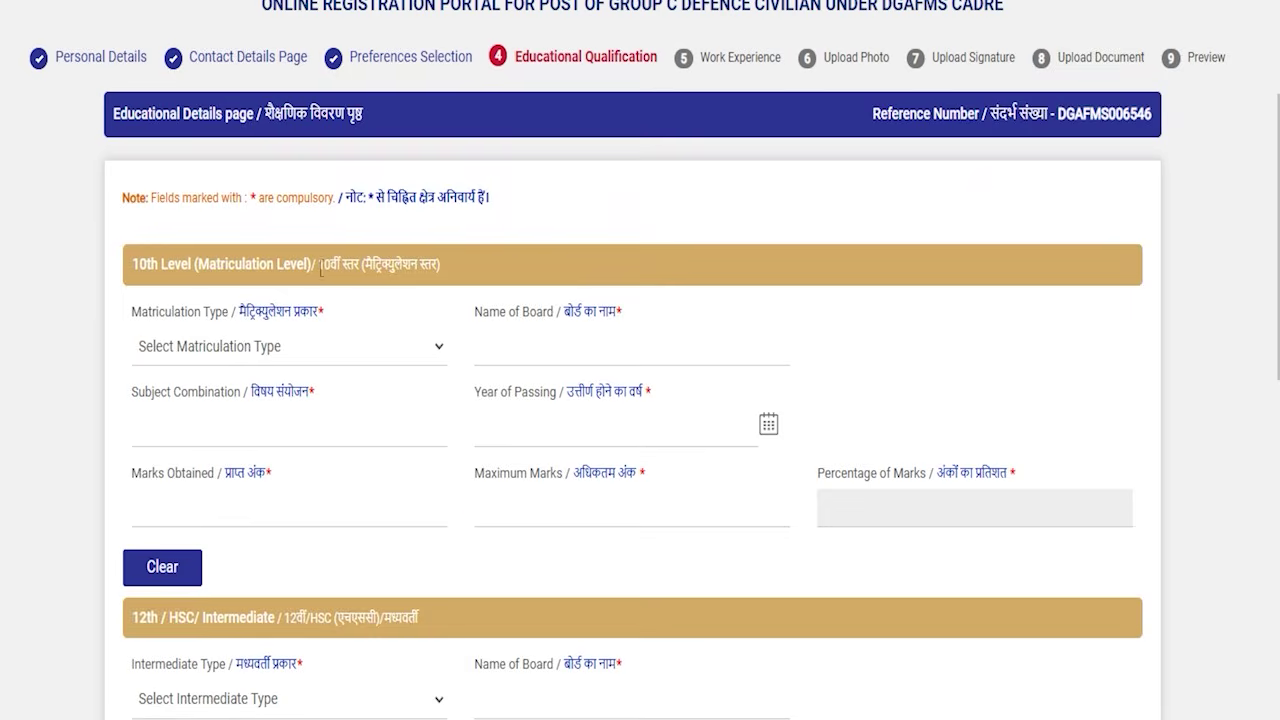
Back on the application form, set the 10th-level matriculation type to 10th/SSC, the board to CBSE and the subject combination to Art
left_click_drag(160, 264, 350, 264)
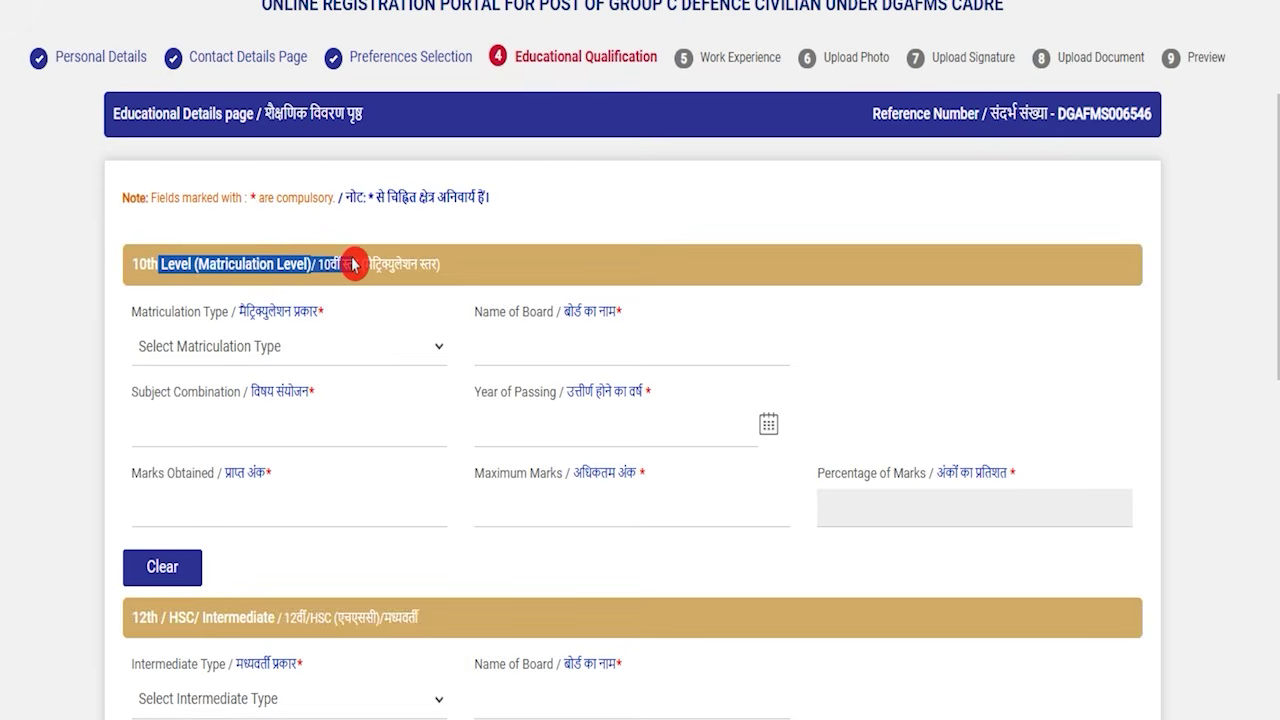
left_click(330, 364)
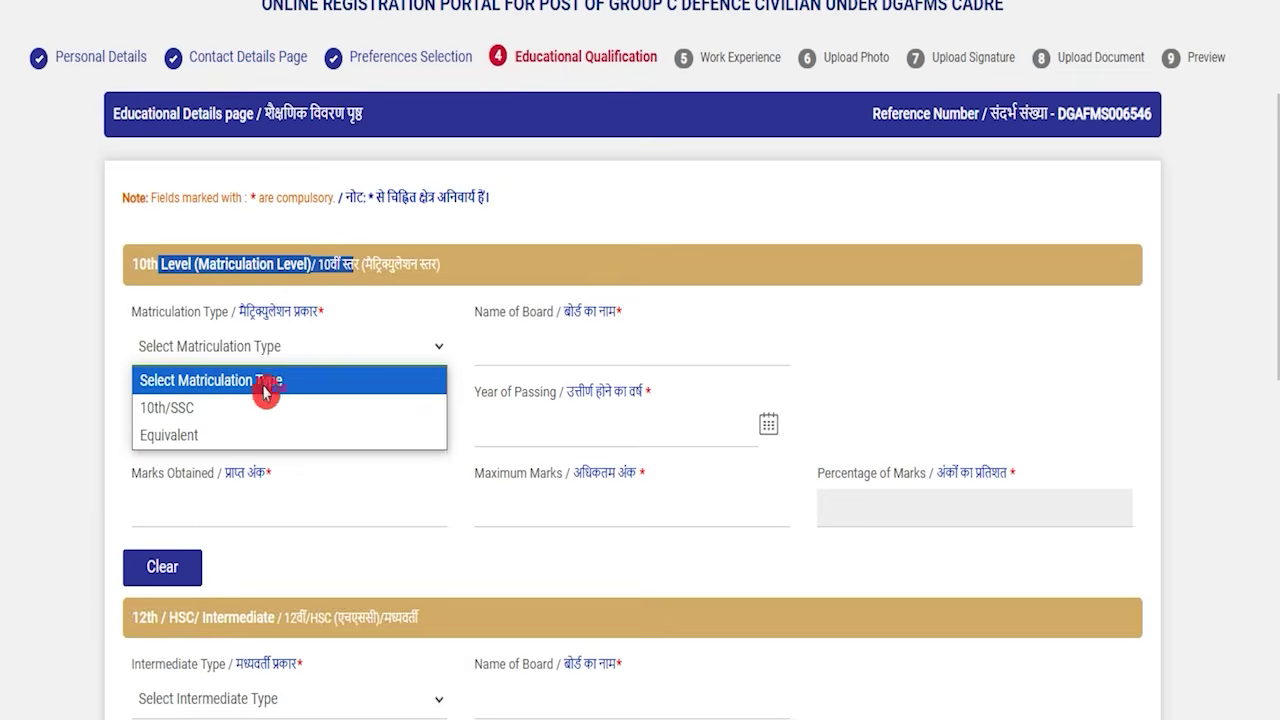
left_click(205, 408)
left_click(537, 356)
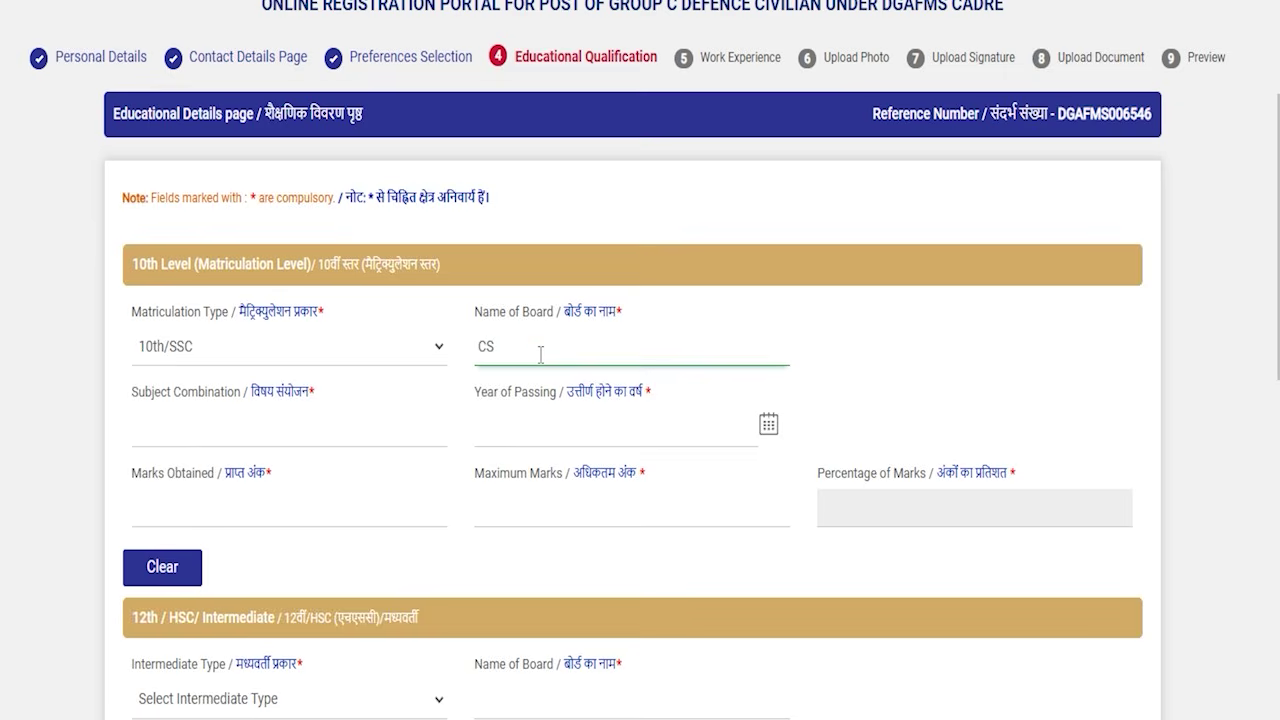
type("CBSE")
left_click(286, 441)
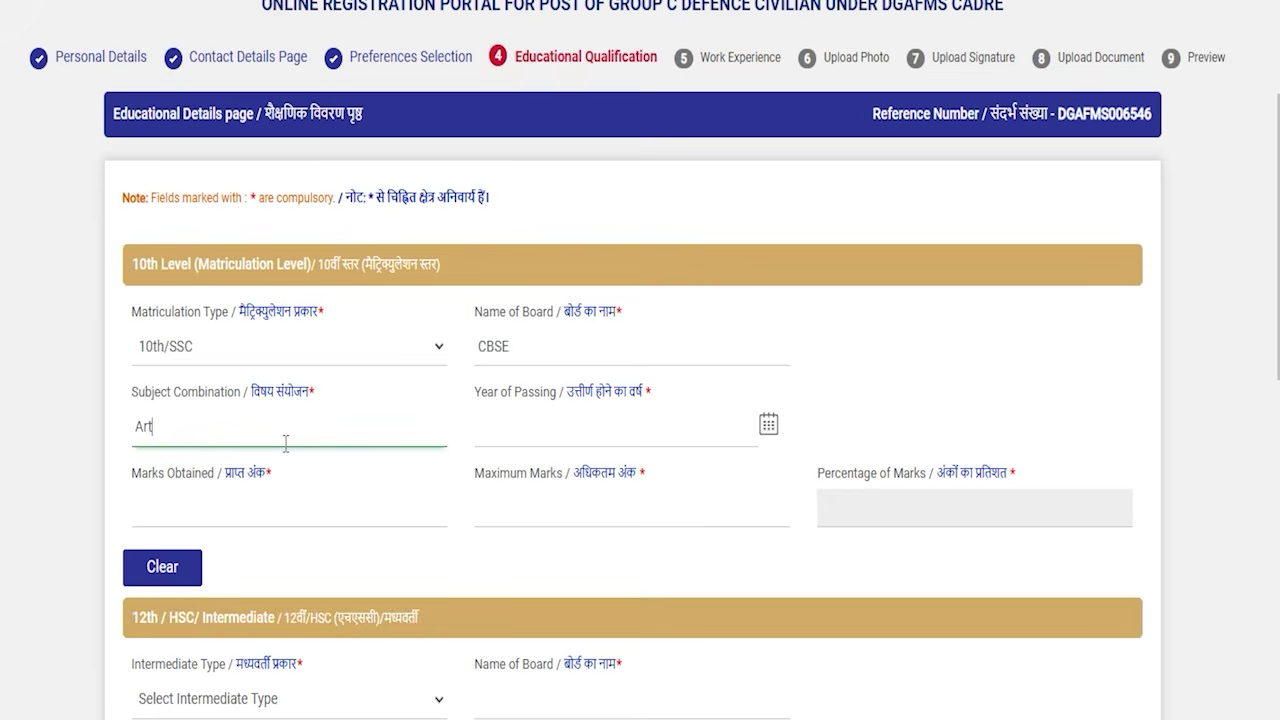
Examine the month and year choices offered for the 10th-level year of passing
left_click(652, 434)
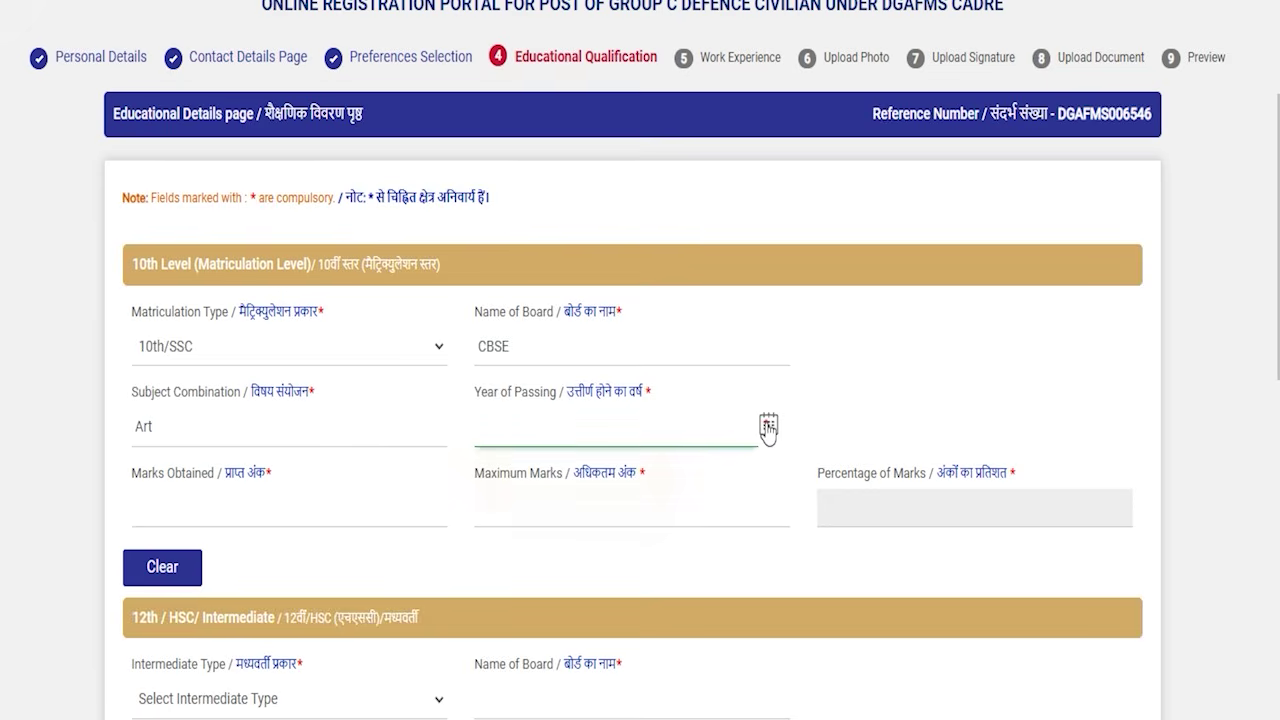
left_click(768, 426)
left_click(535, 472)
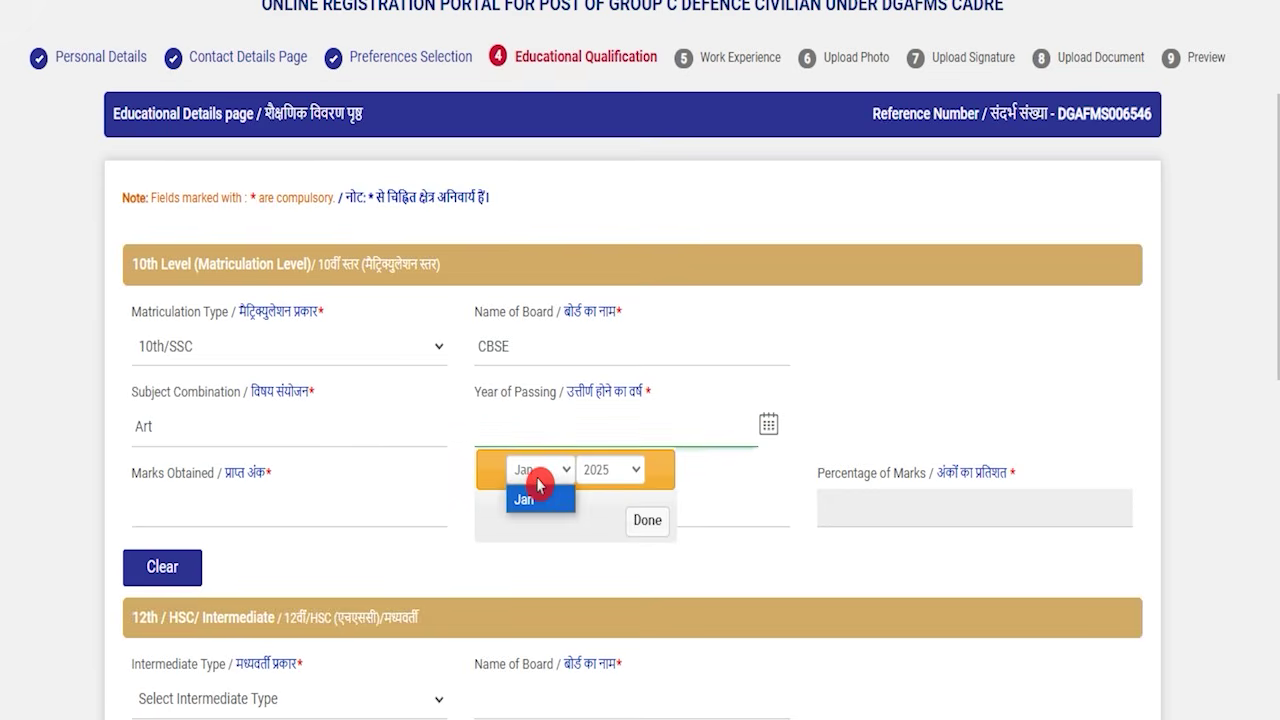
left_click(610, 470)
Enter 450 as the marks obtained and 600 as the maximum marks for the 10th level
left_click(271, 525)
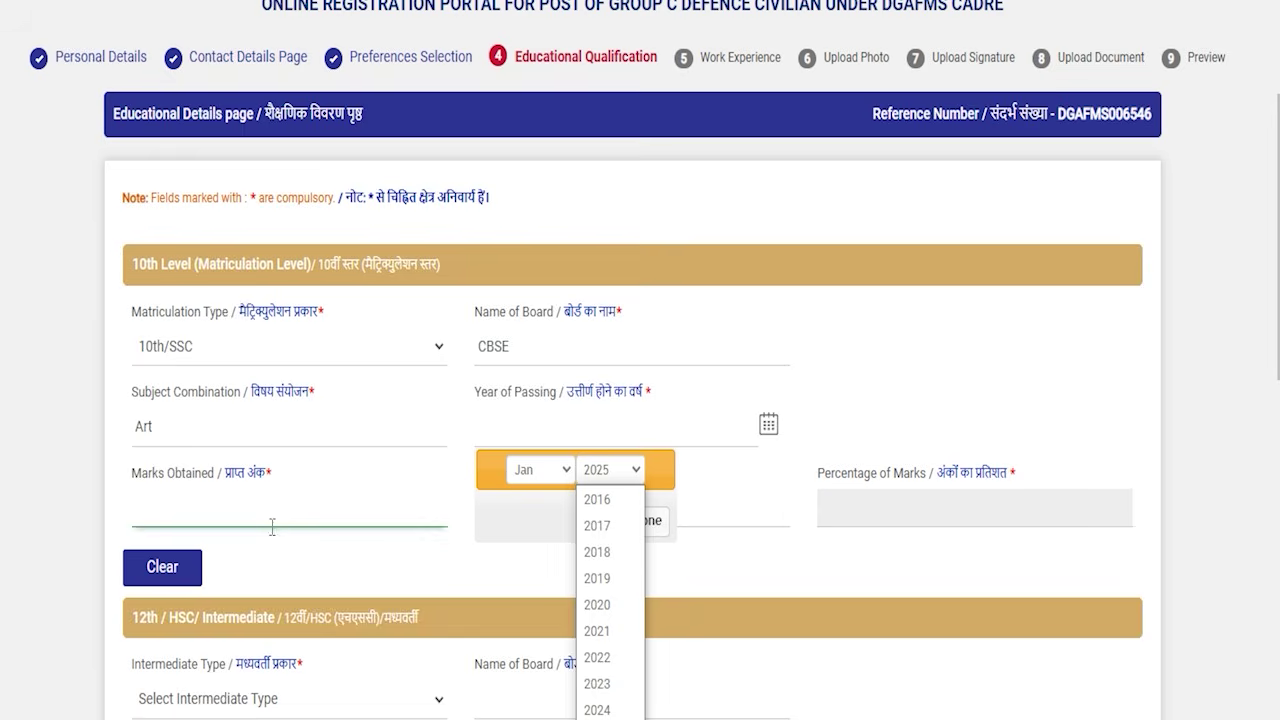
type("450")
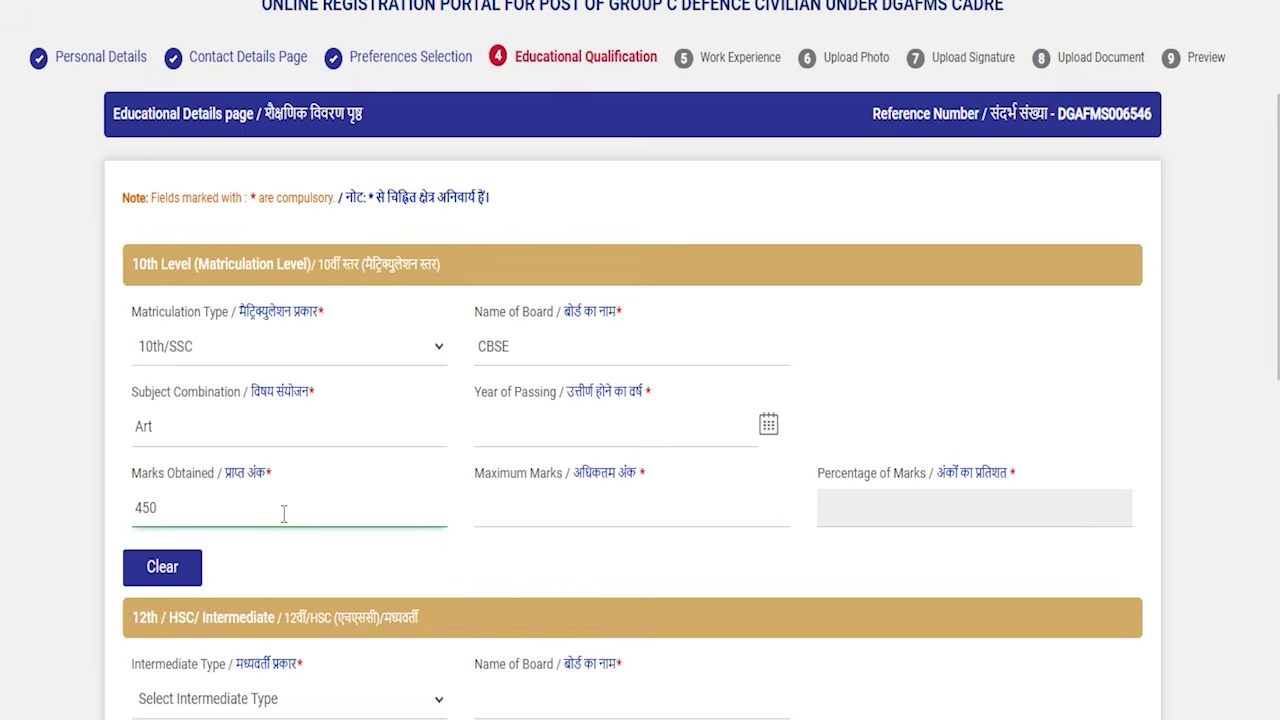
left_click(522, 516)
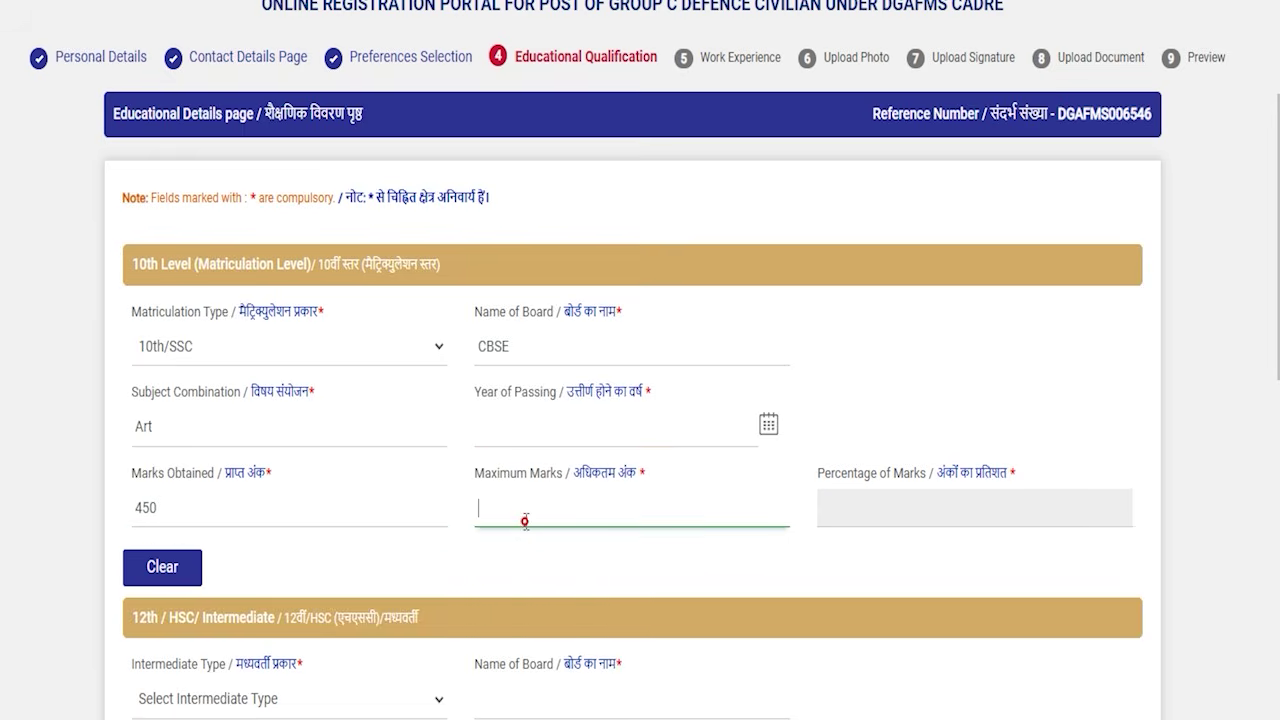
type("6")
left_click(804, 560)
left_click(300, 520)
left_click(650, 512)
left_click(824, 511)
left_click(706, 538)
left_click(512, 510)
Examine the fields required in the 12th / HSC / Intermediate section
scroll(491, 507, "down", 3)
left_click_drag(157, 289, 278, 289)
left_click(480, 530)
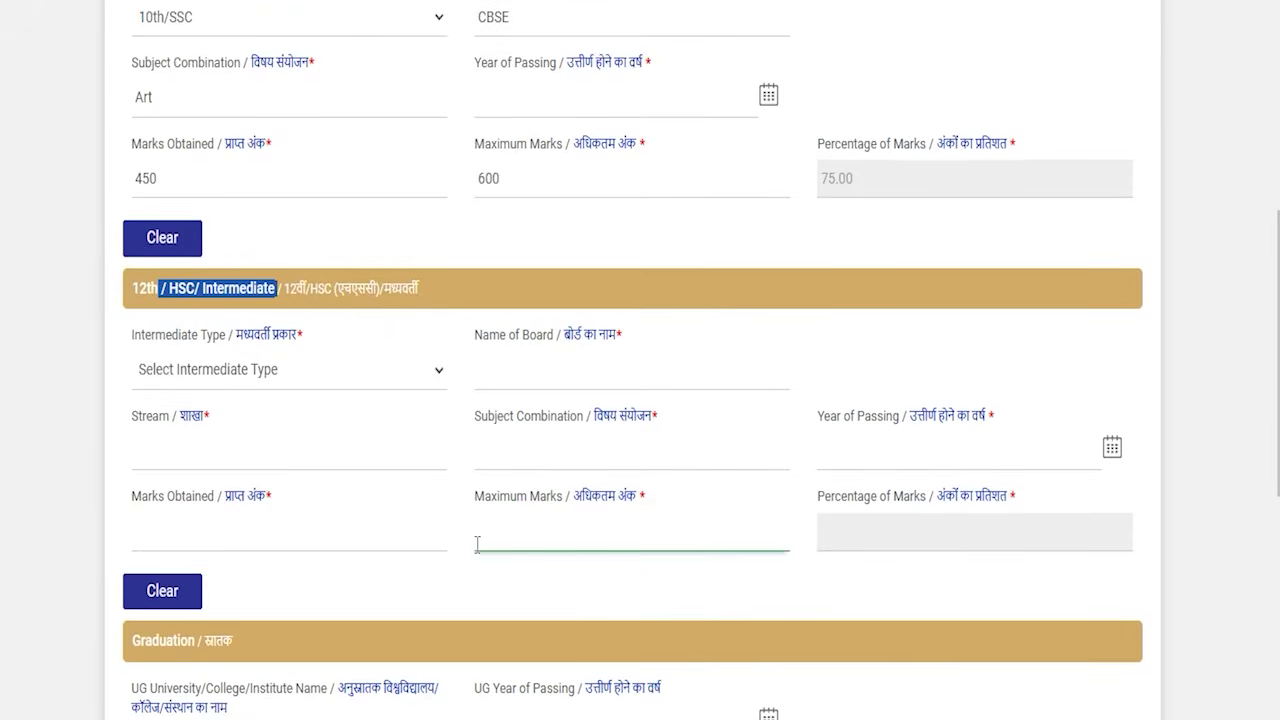
Enter CCS as the university name in the Graduation section and open the UG year of passing calendar
scroll(460, 480, "down", 3)
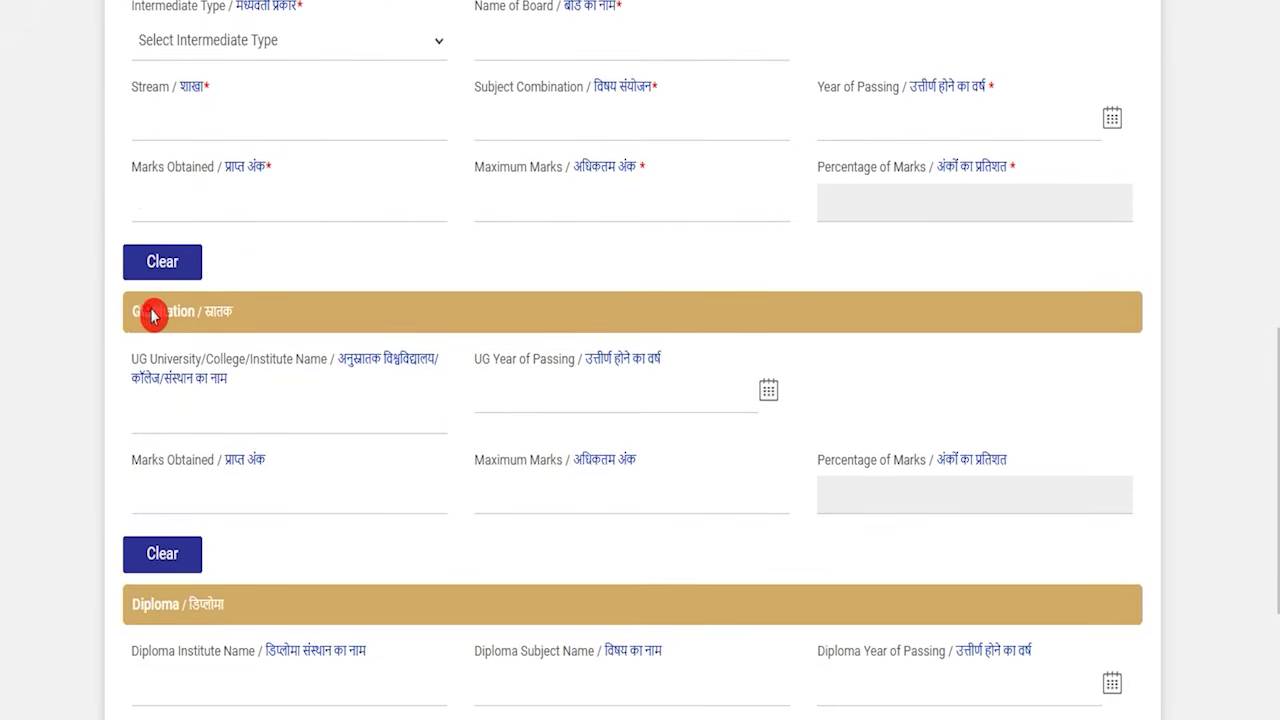
left_click_drag(146, 312, 219, 315)
left_click(459, 543)
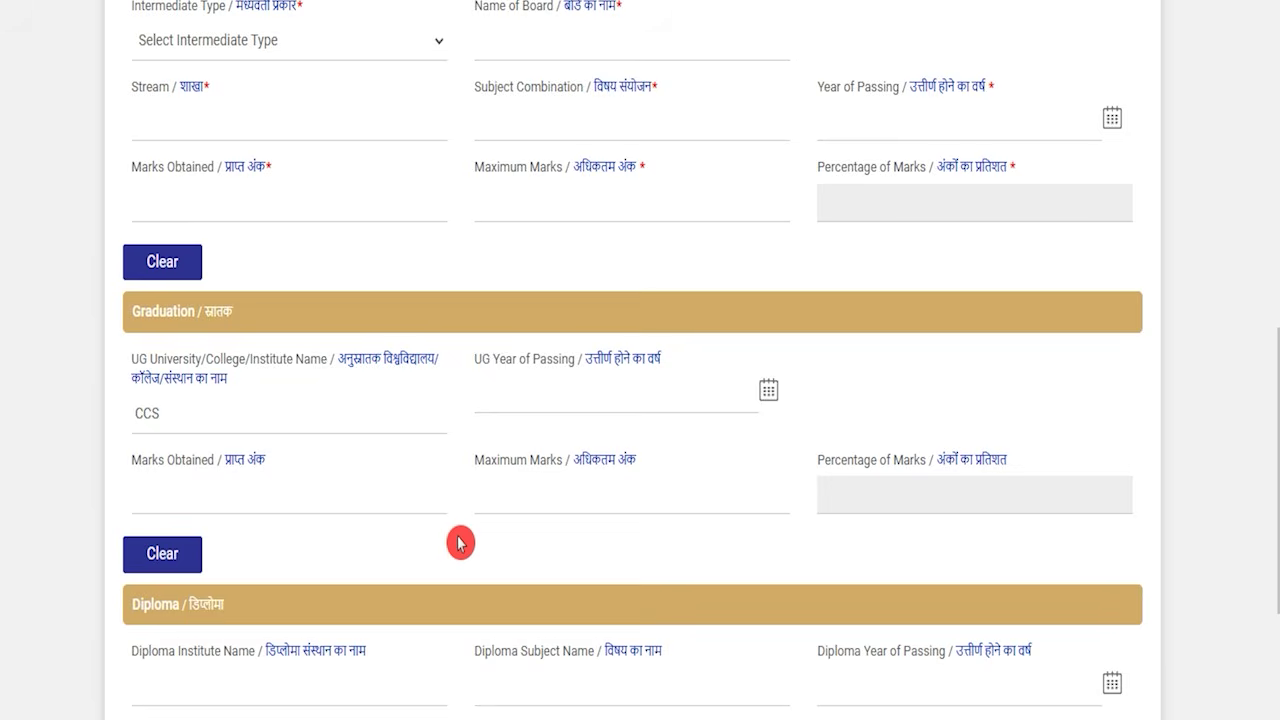
left_click(293, 409)
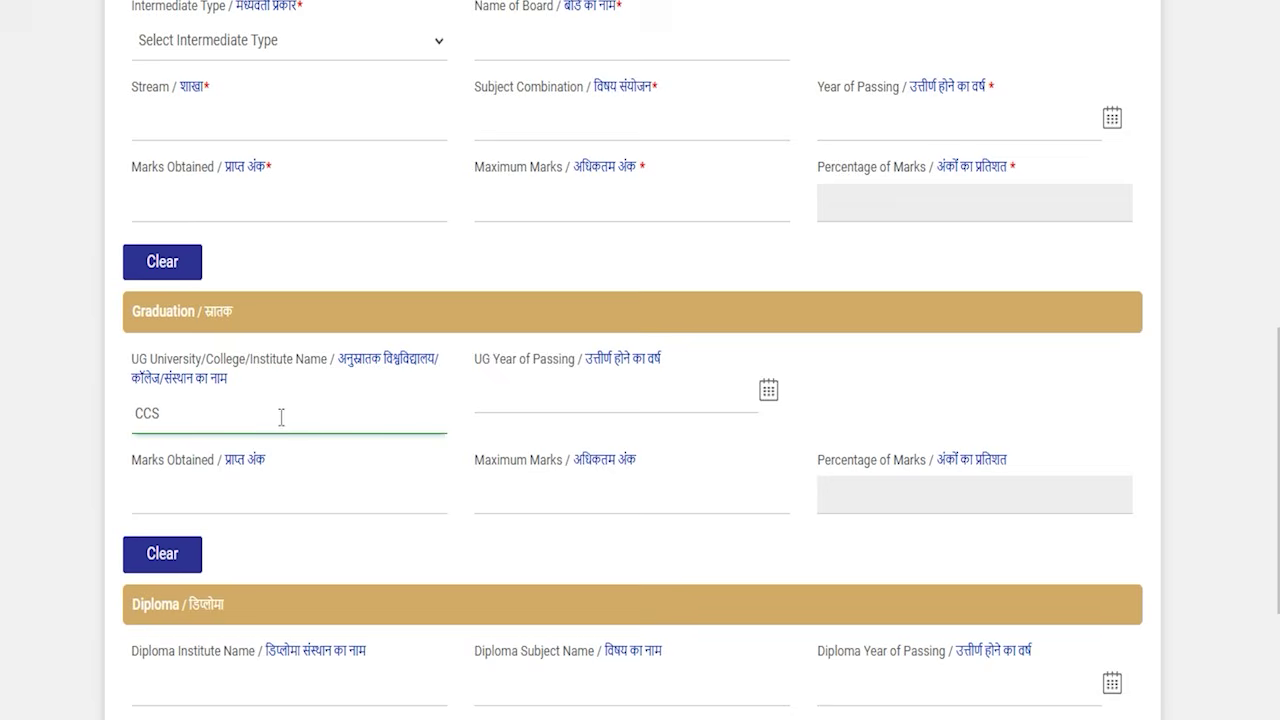
left_click(261, 420)
left_click(466, 423)
left_click(531, 409)
left_click(769, 391)
Enter 450 as the marks obtained and 650 as the maximum marks for graduation
left_click(396, 501)
type("450")
left_click(536, 500)
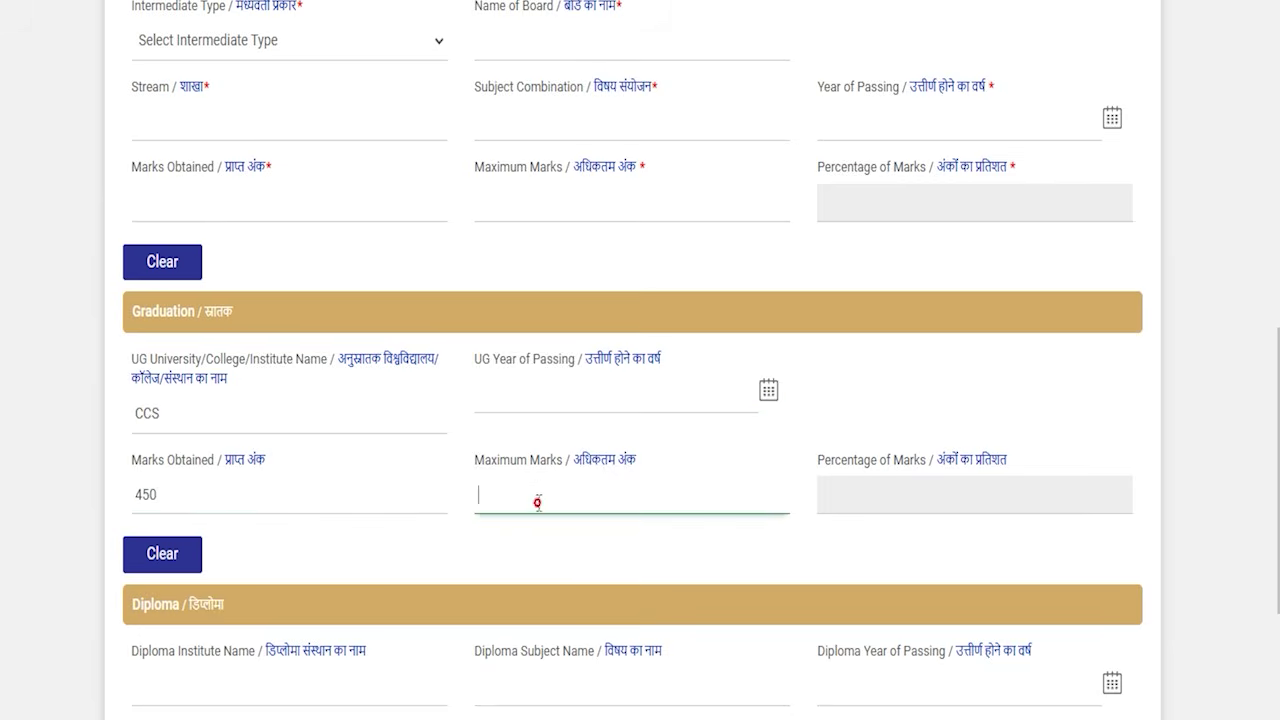
type("650")
left_click(880, 572)
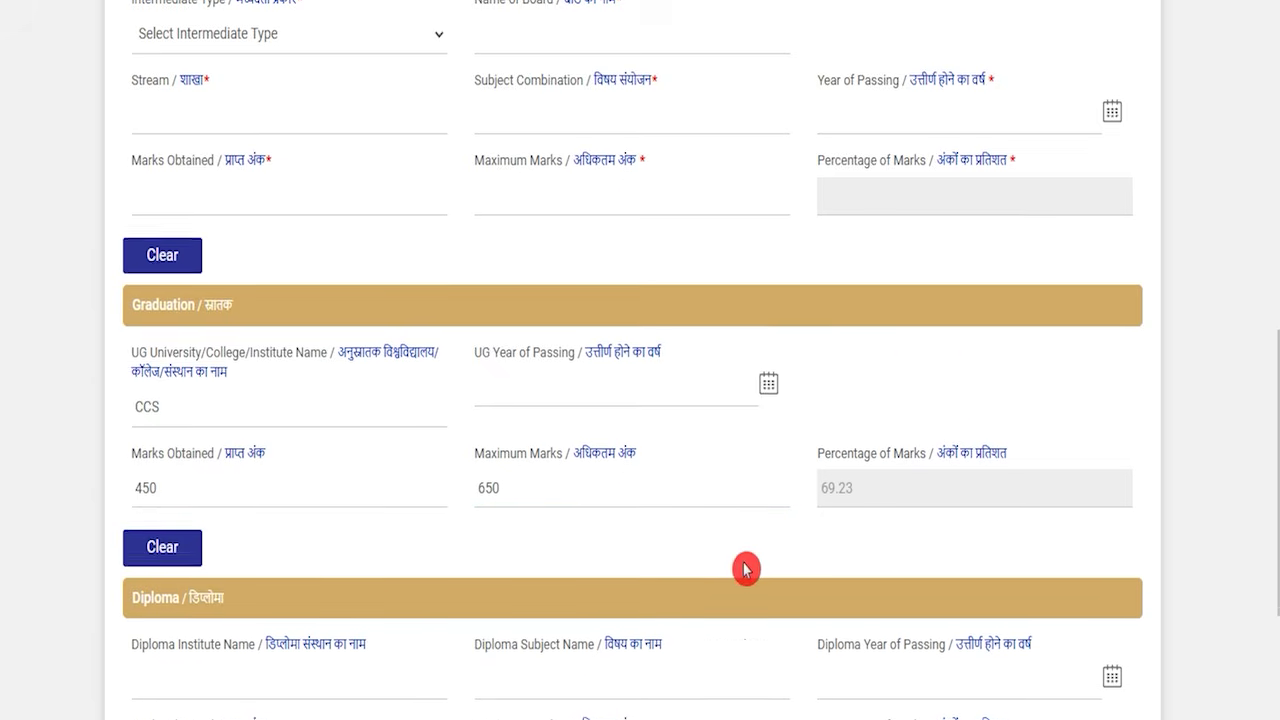
Enter NICT as the diploma institute and Fitter as the subject in the Diploma section, and open the diploma year of passing calendar
scroll(745, 570, "down", 3)
left_click(247, 362)
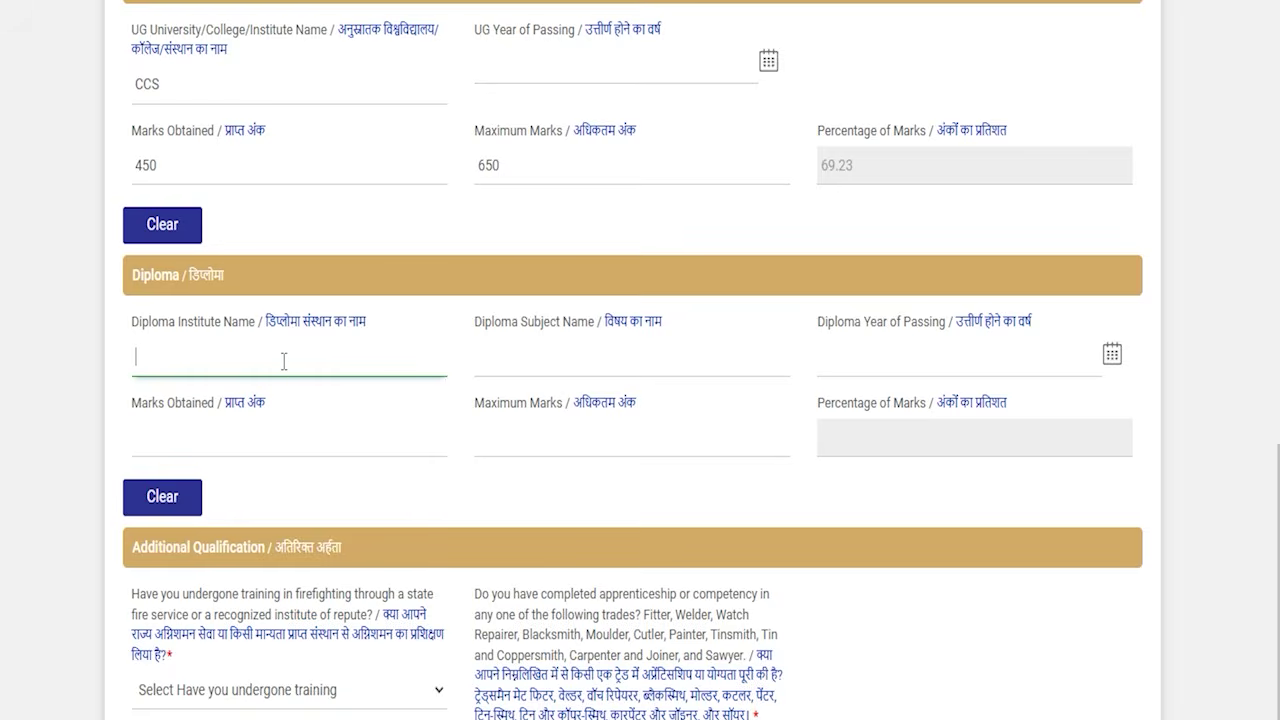
type("CT")
left_click(557, 369)
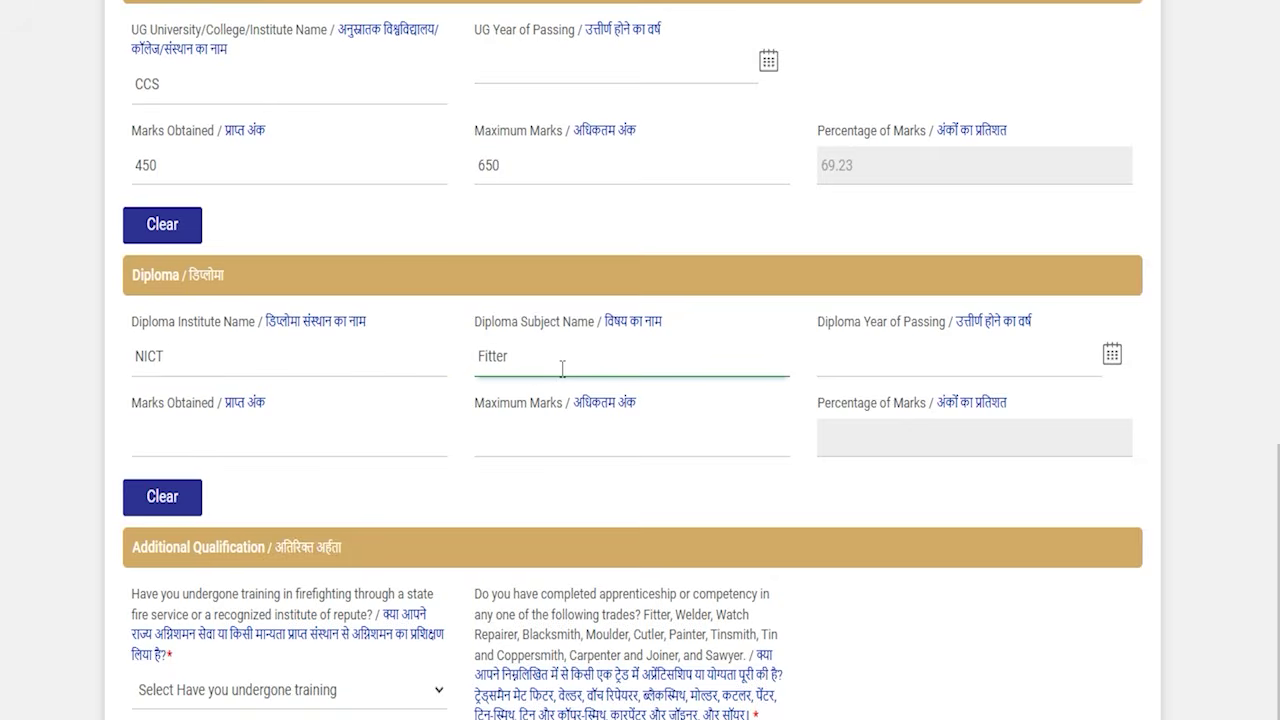
left_click(886, 363)
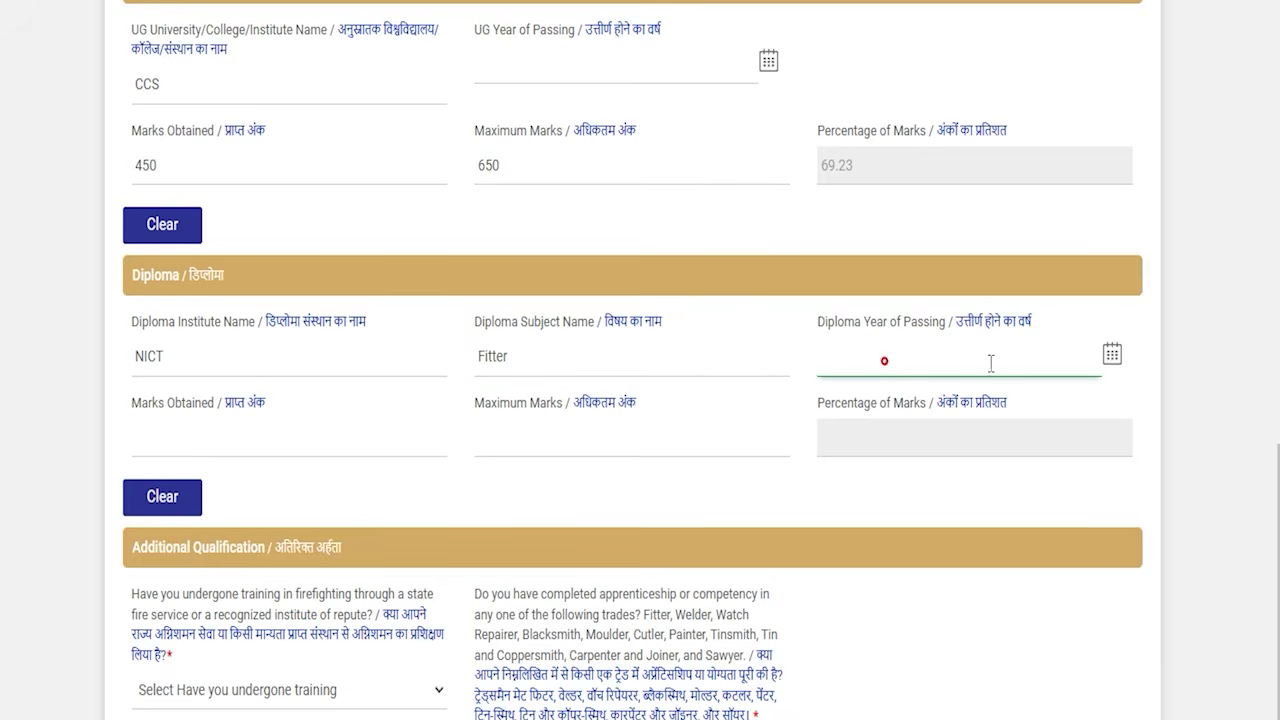
left_click(1111, 354)
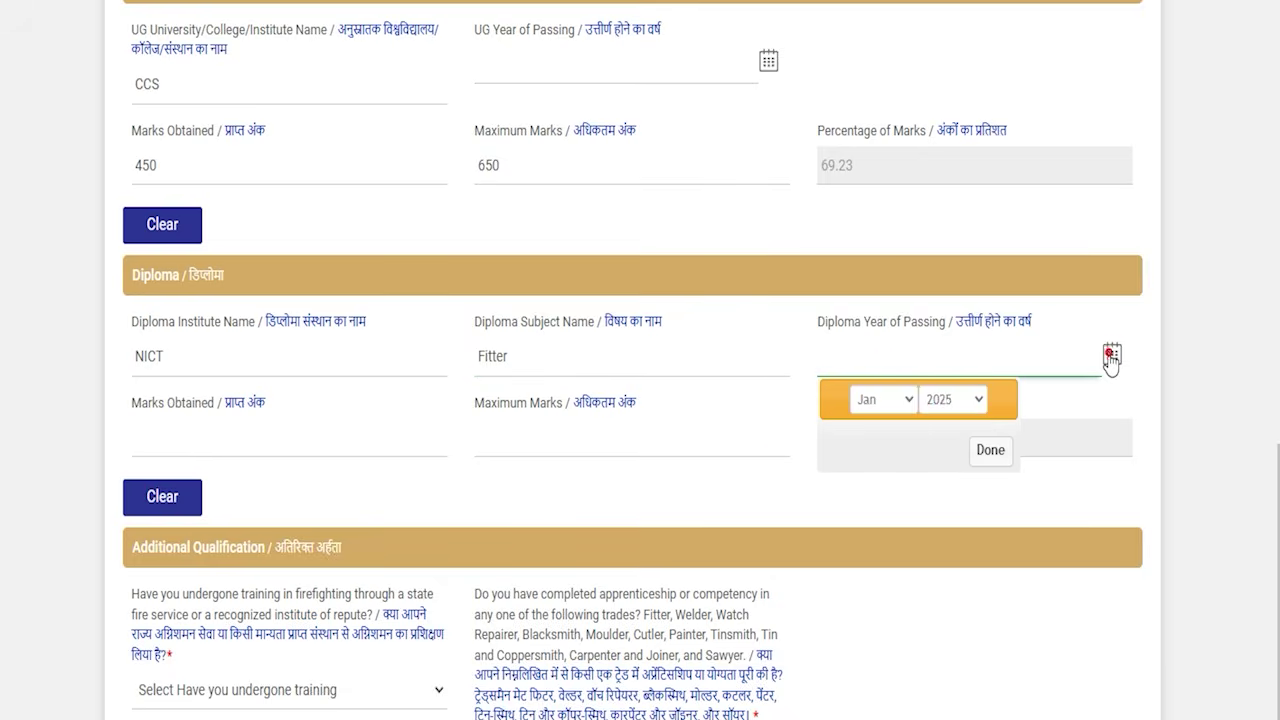
Enter 450 as the marks obtained and 600 as the maximum marks for the diploma
left_click(224, 438)
type("450")
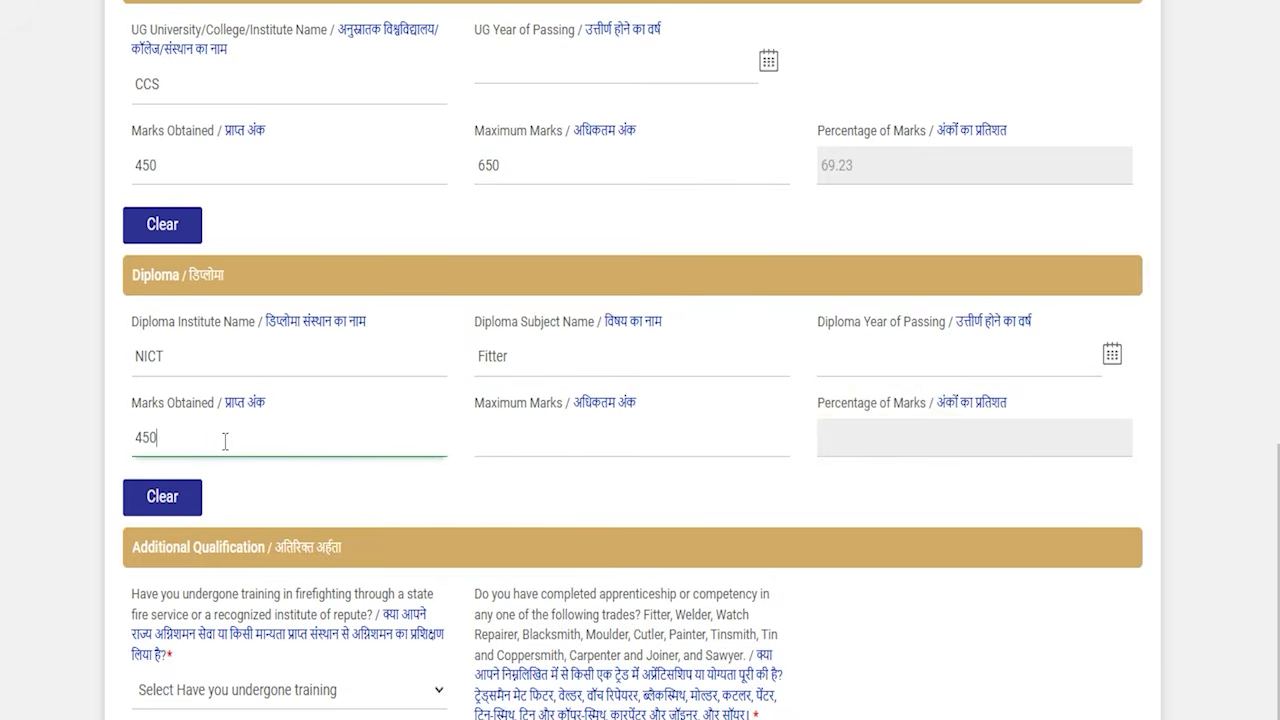
left_click(529, 446)
type("600")
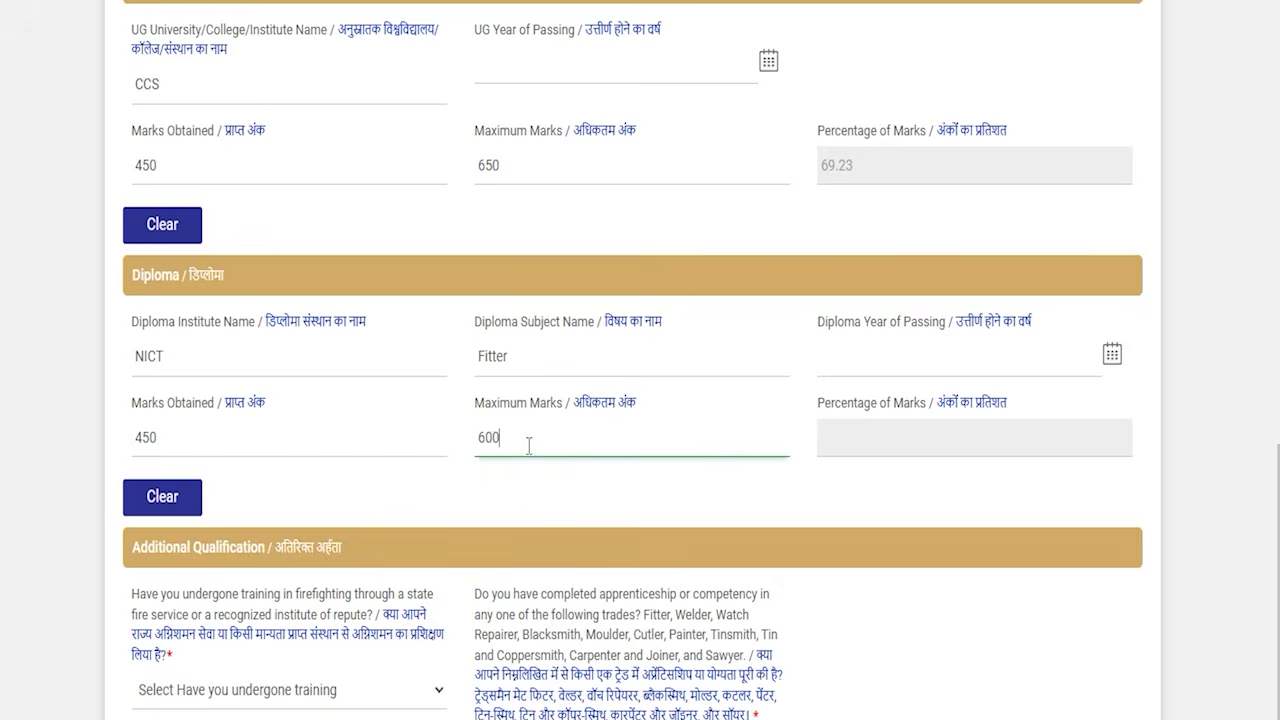
left_click(735, 512)
left_click(908, 440)
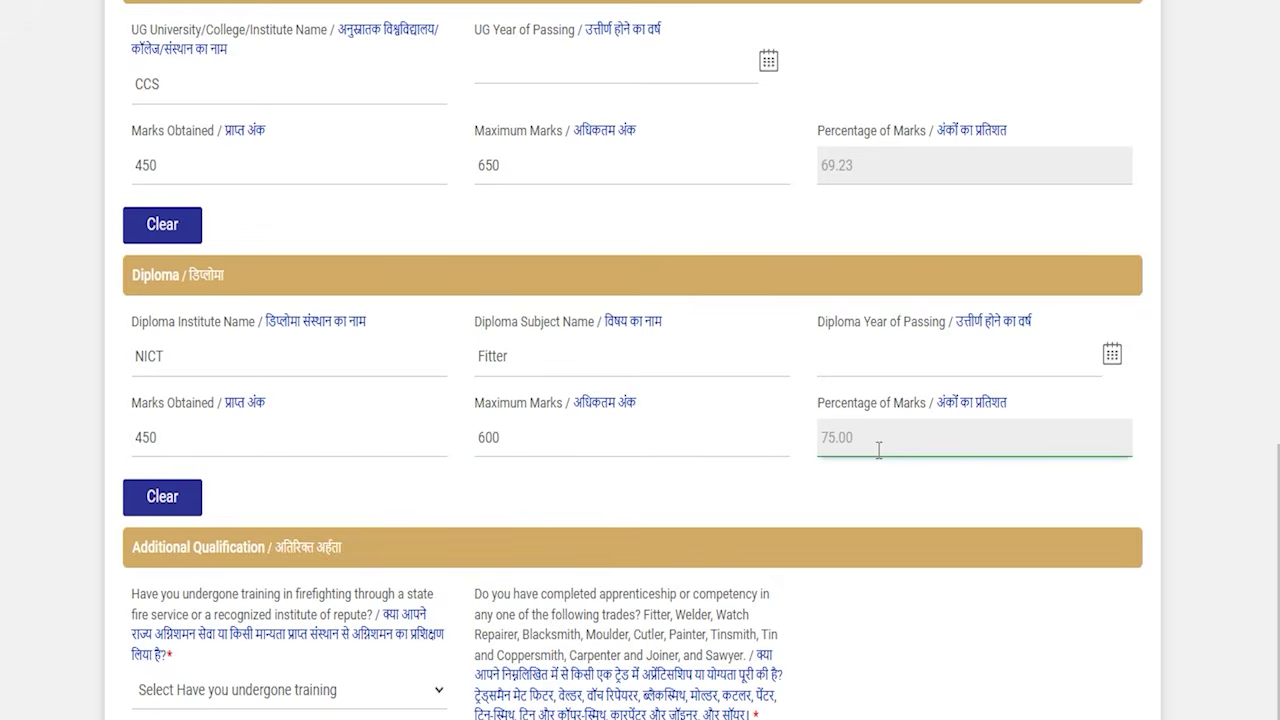
left_click(580, 492)
Check the Washerman qualification requirements in the recruitment advertisement PDF
scroll(580, 492, "down", 2)
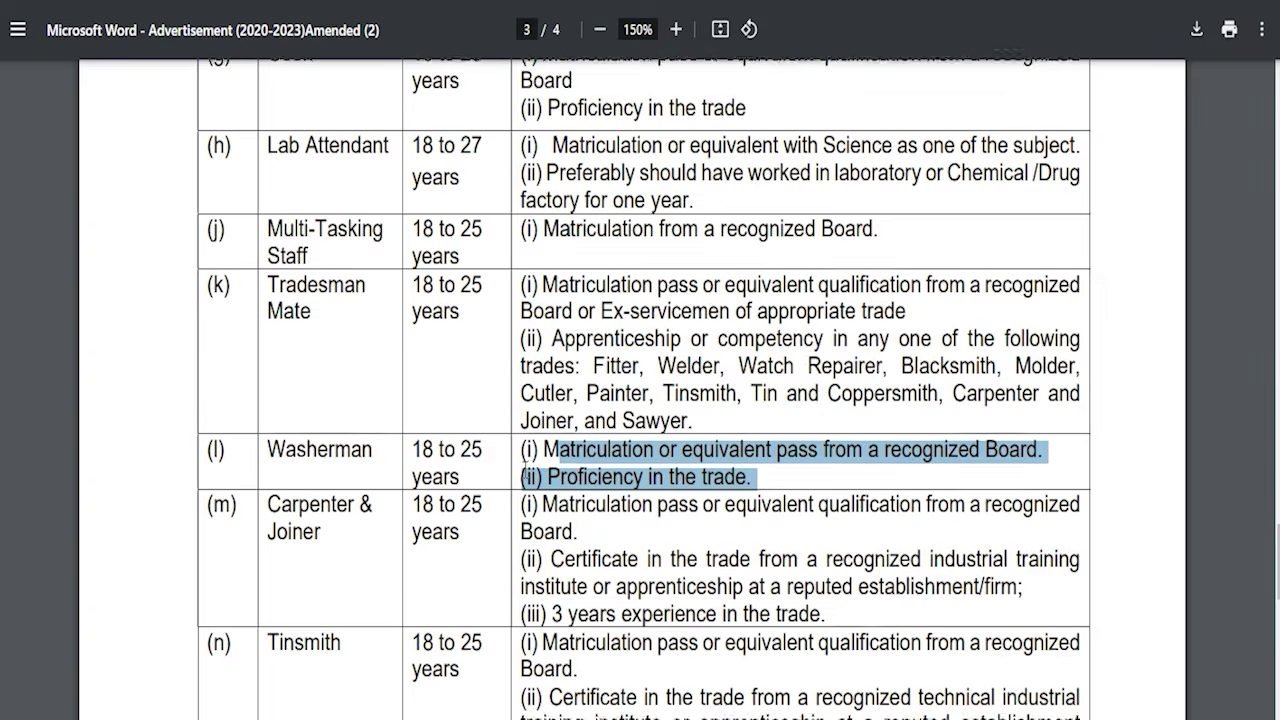
scroll(524, 468, "down", 3)
left_click_drag(553, 450, 716, 449)
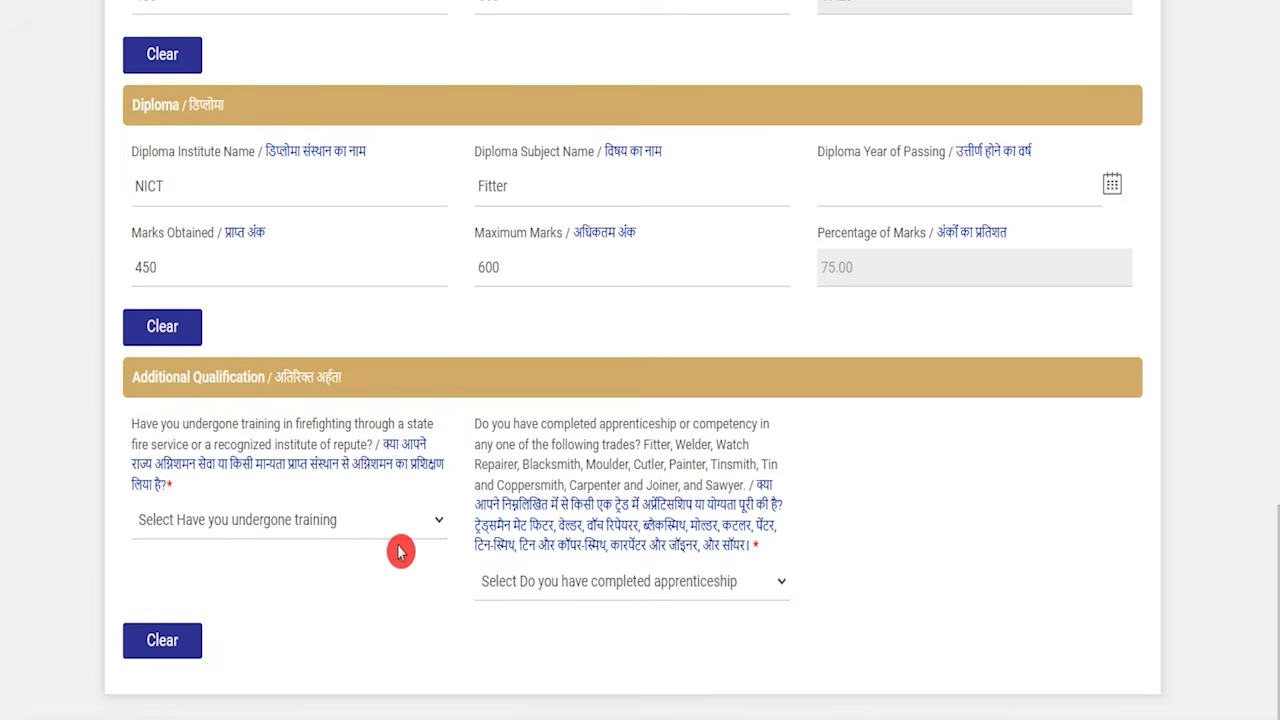
Answer Yes to having undergone firefighting training in the Additional Qualification section
left_click(399, 537)
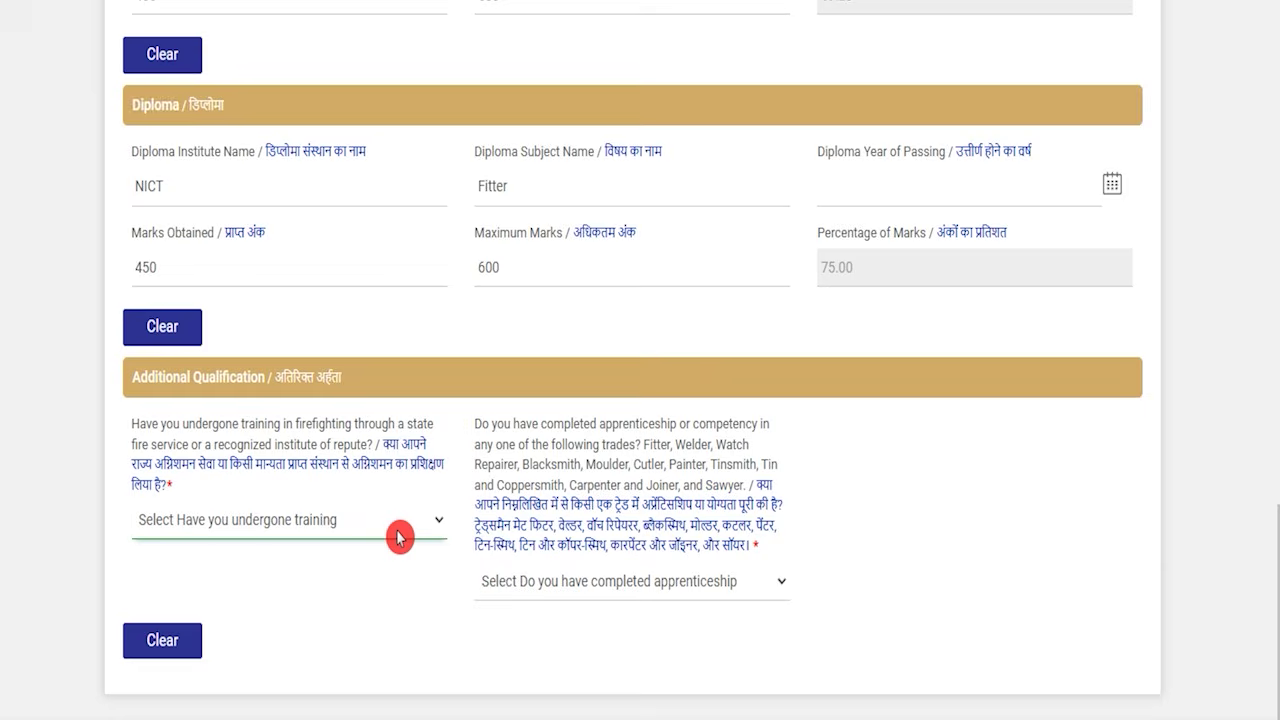
left_click(205, 492)
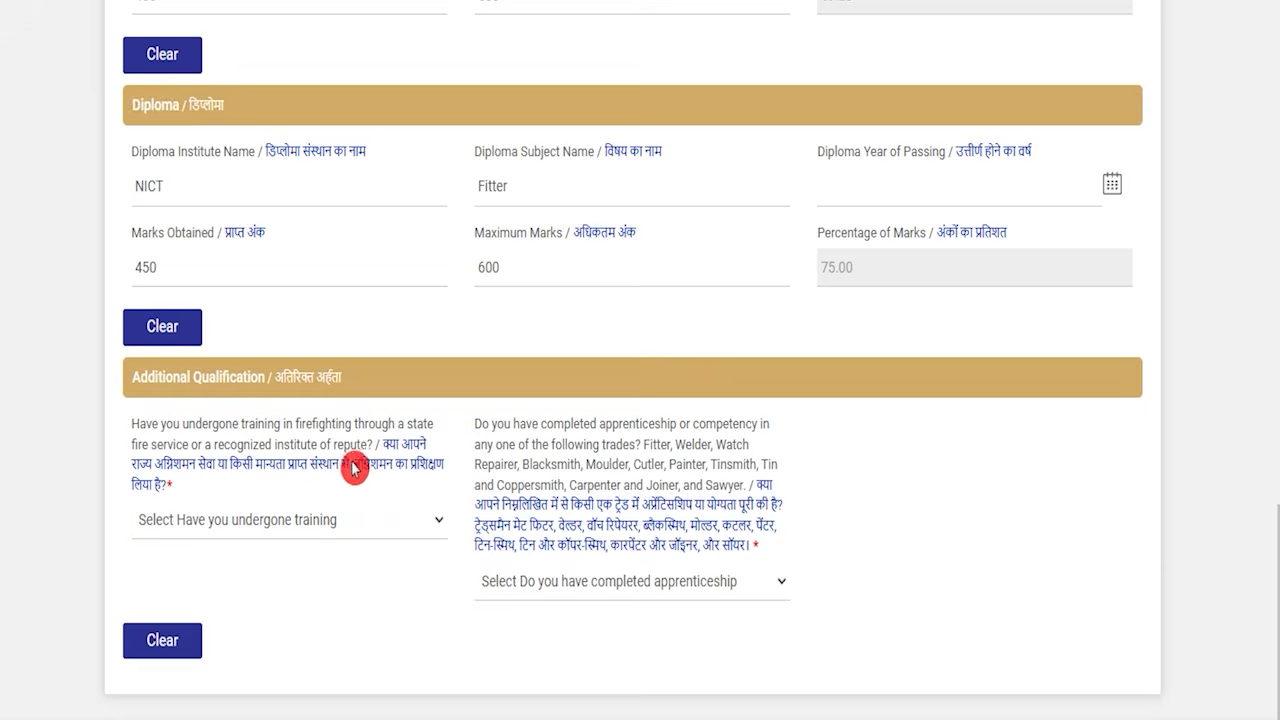
left_click(303, 520)
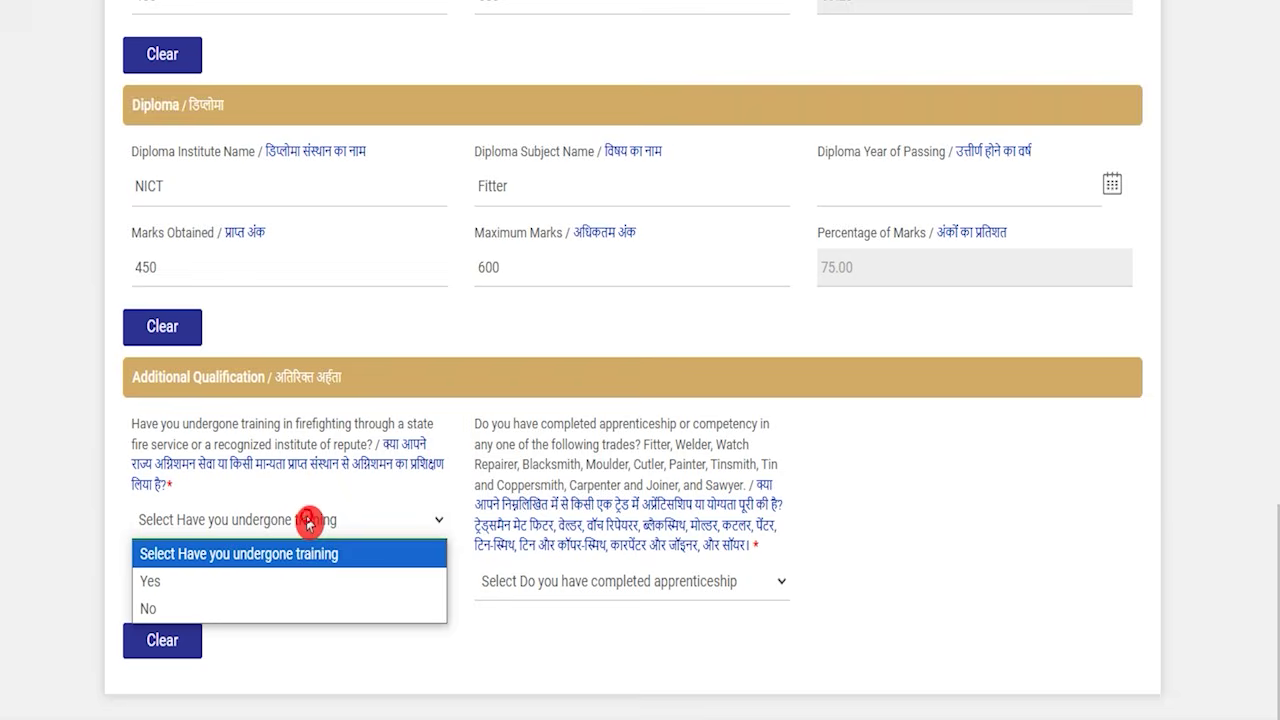
left_click(234, 587)
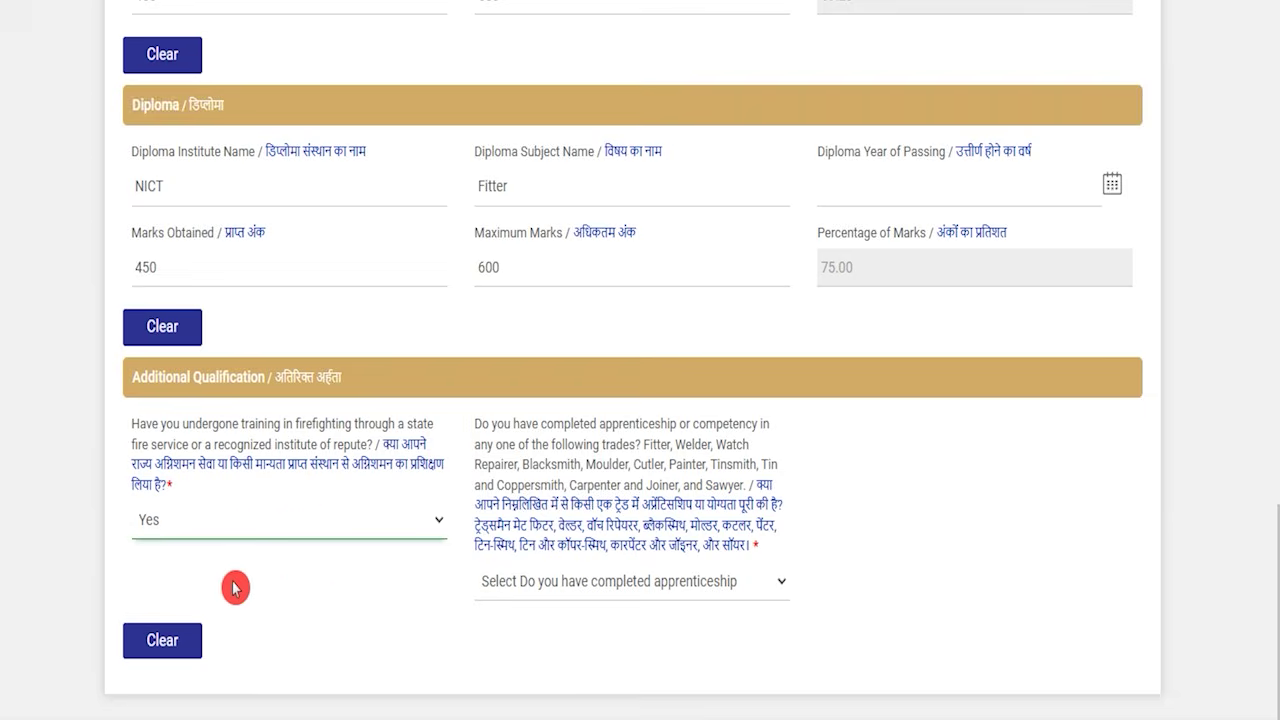
Answer Yes to having completed an apprenticeship in one of the listed trades, and save the educational qualifications to continue
left_click(610, 592)
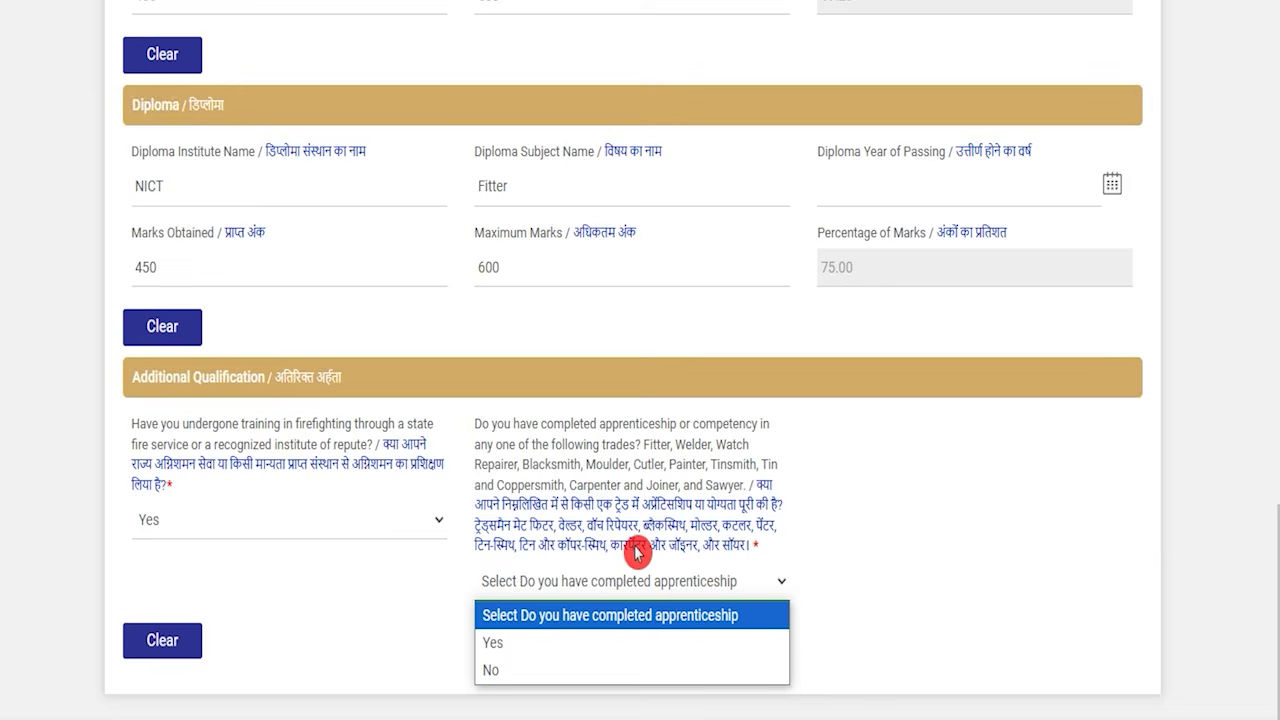
left_click(535, 645)
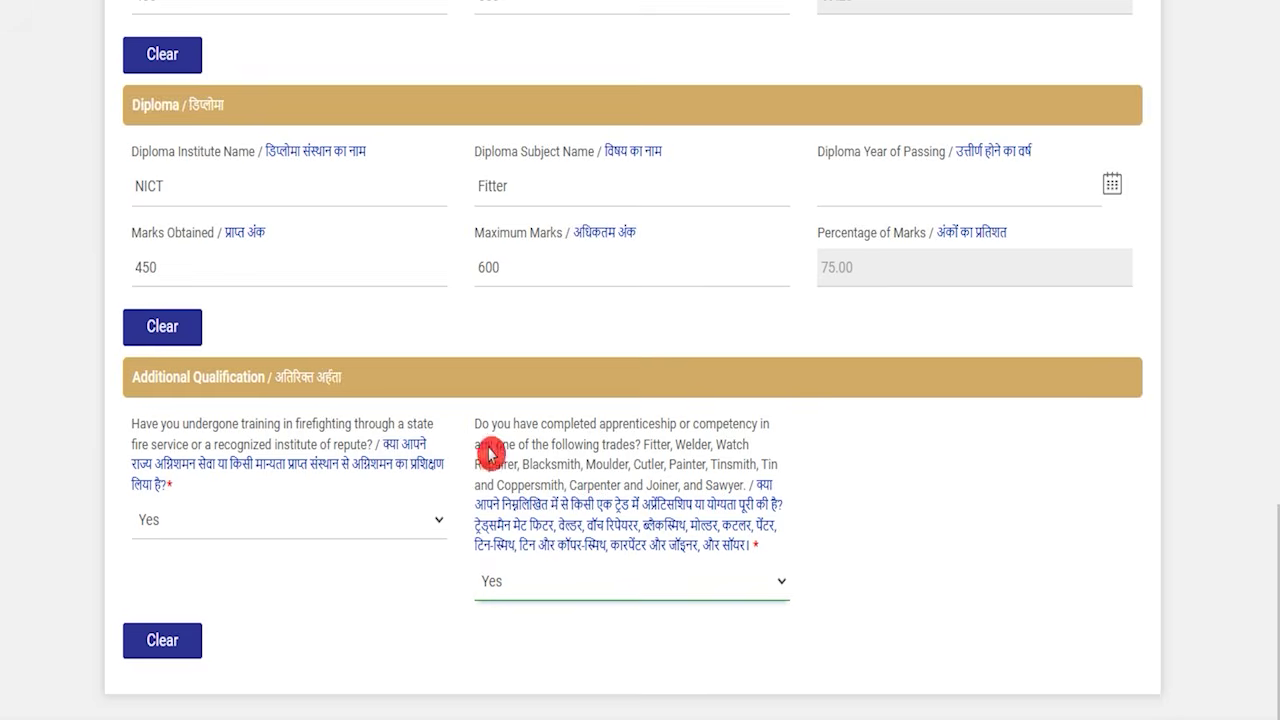
scroll(648, 706, "down", 1)
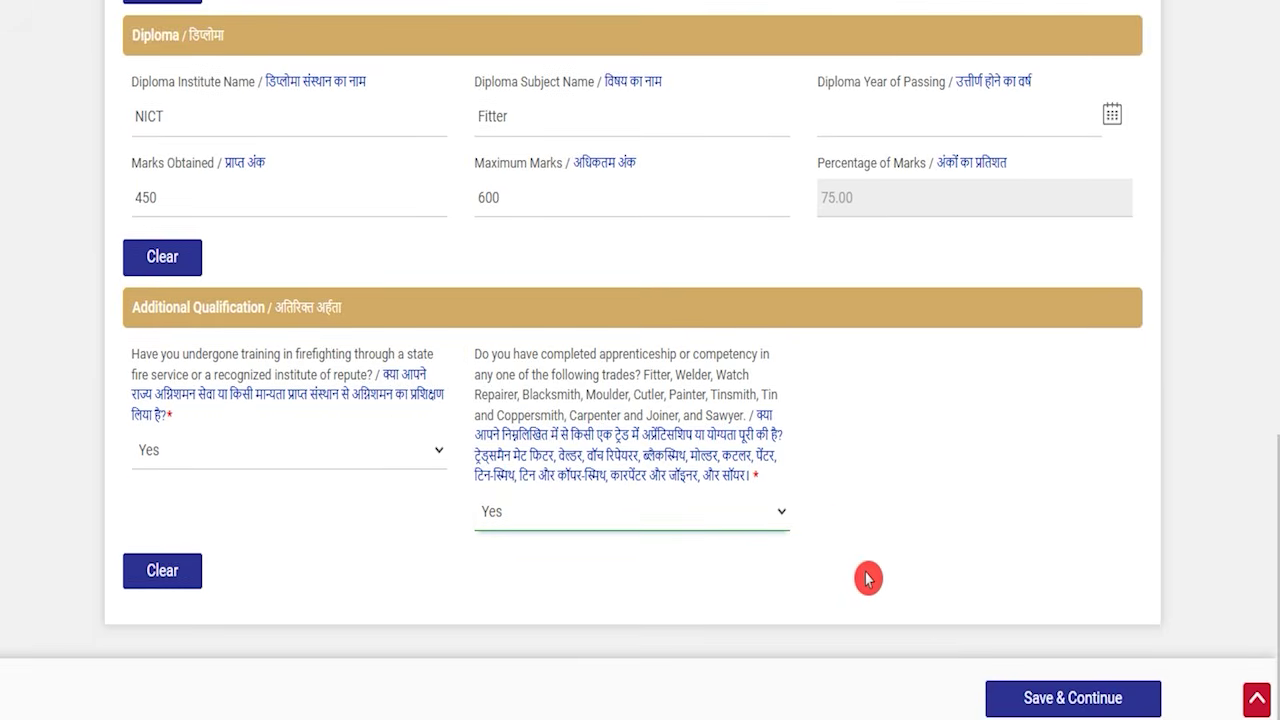
left_click(1025, 677)
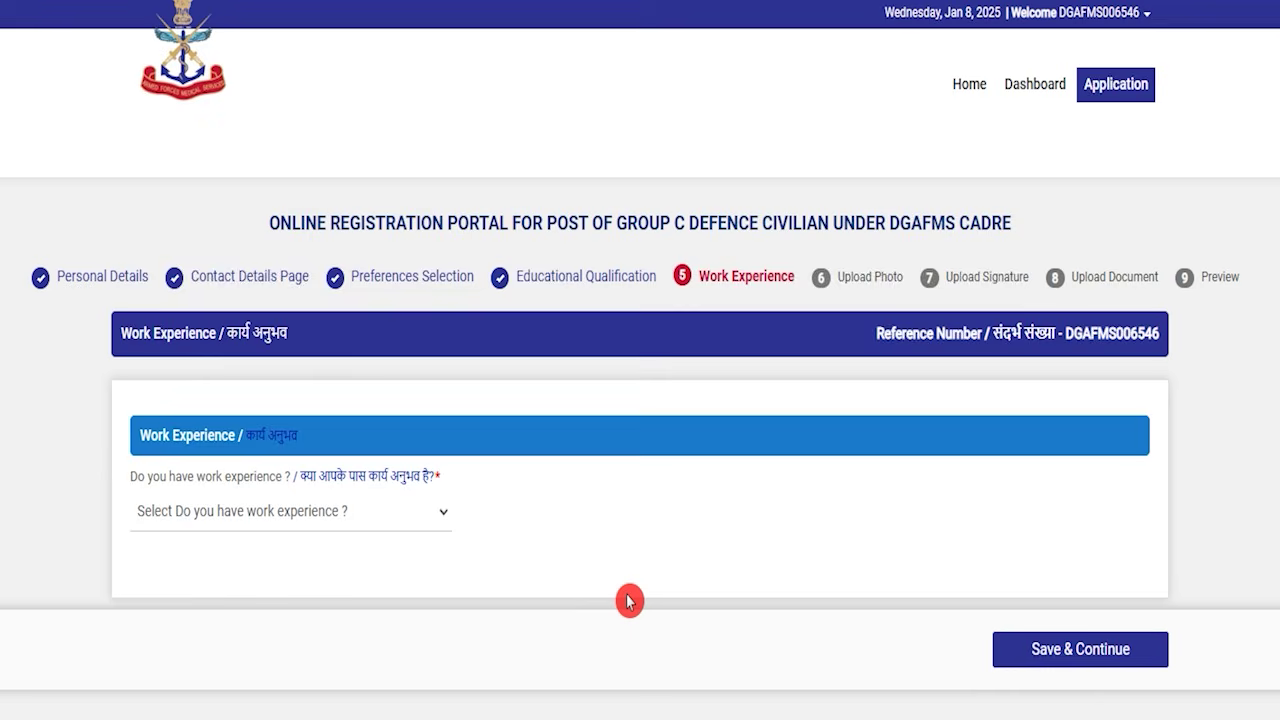
Answer Yes to having work experience so that the employment details table can be filled in
left_click(370, 519)
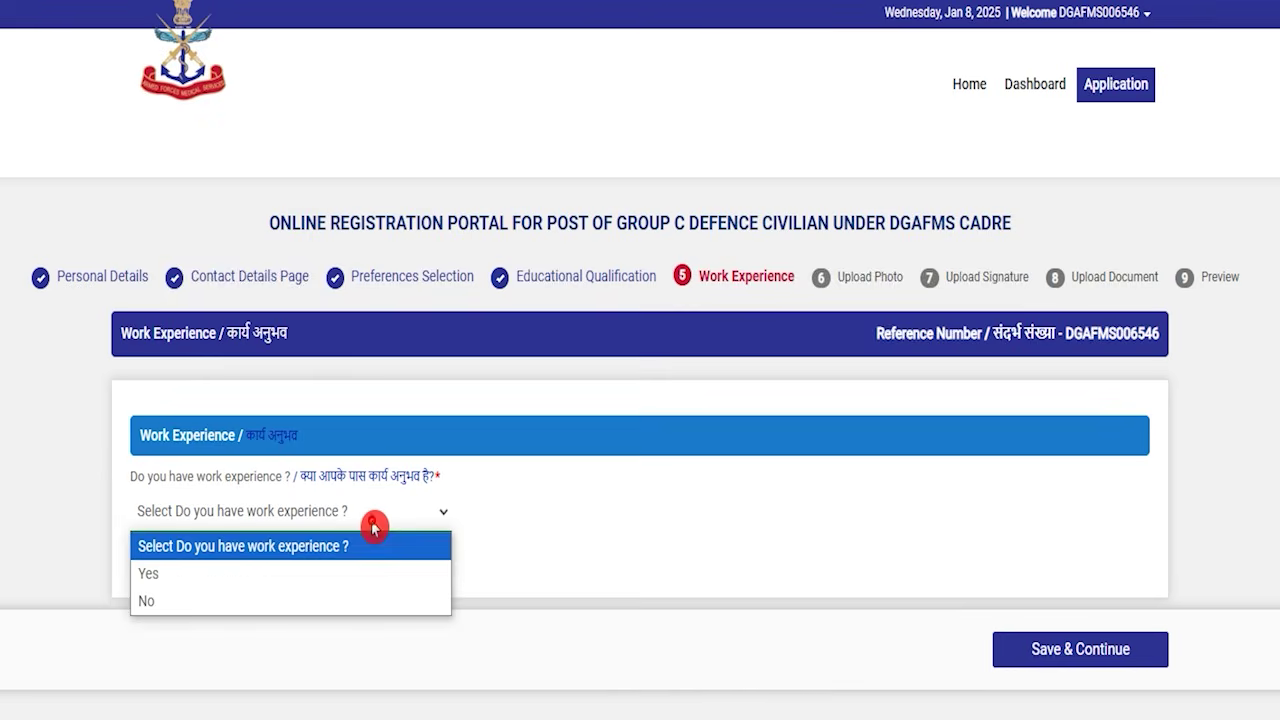
left_click(214, 602)
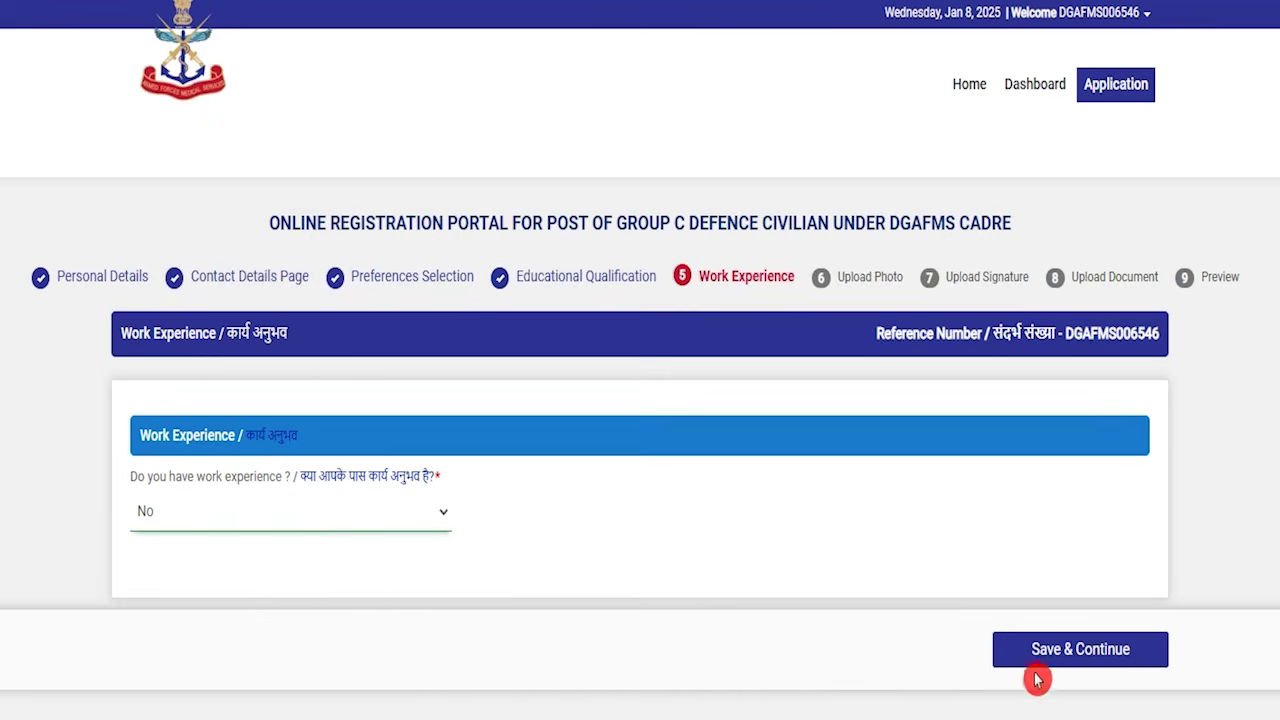
left_click(194, 519)
left_click(186, 577)
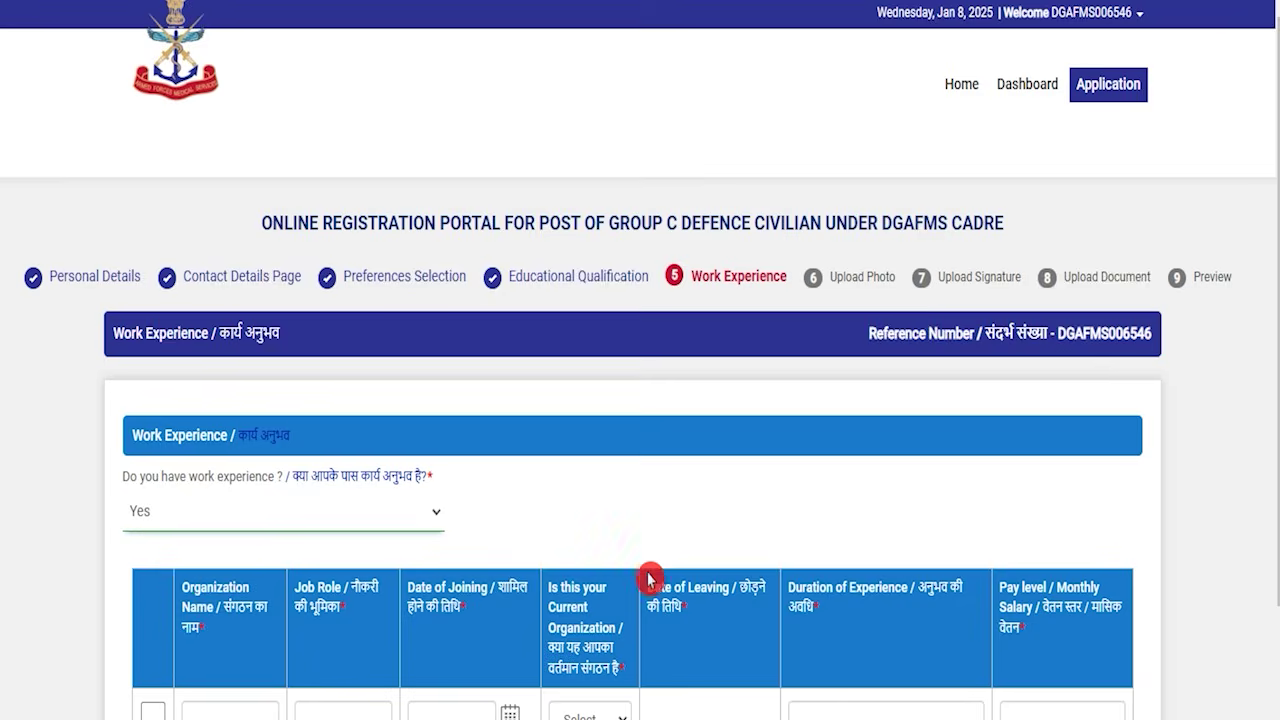
scroll(648, 545, "down", 3)
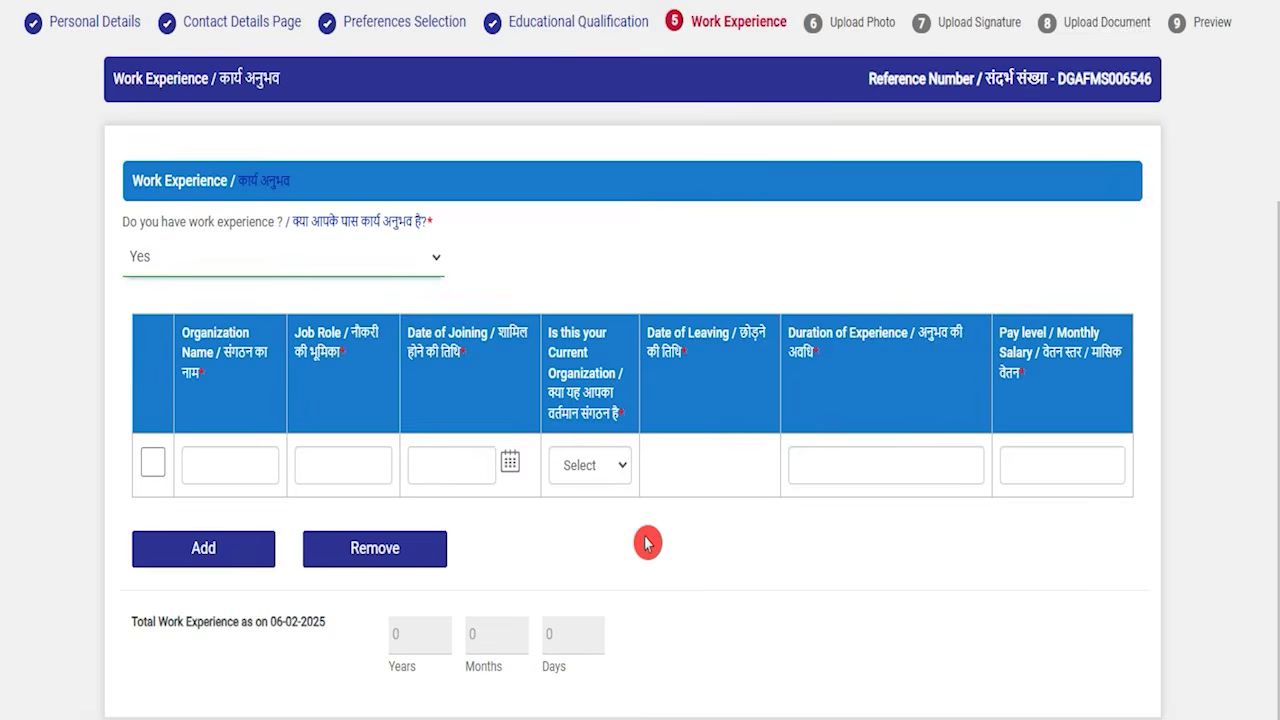
Enter NICT as the organization name in the first row of the work experience table
left_click(198, 465)
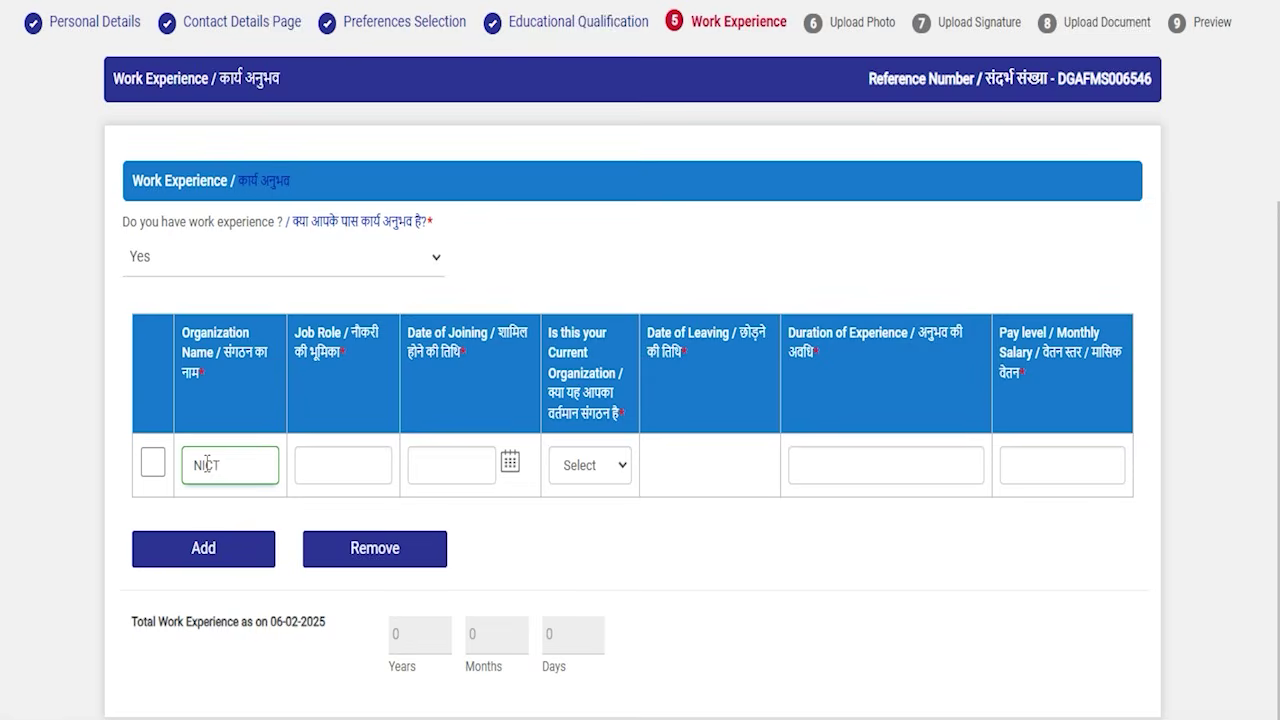
left_click(354, 470)
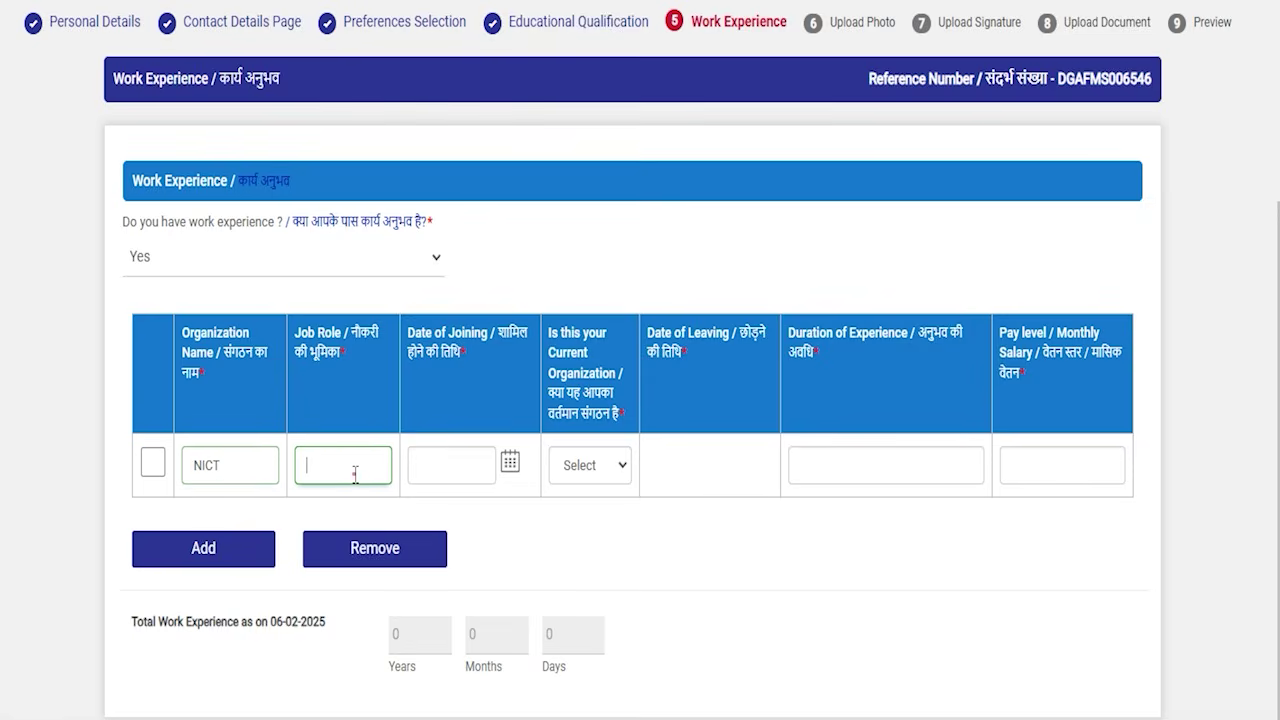
left_click(457, 462)
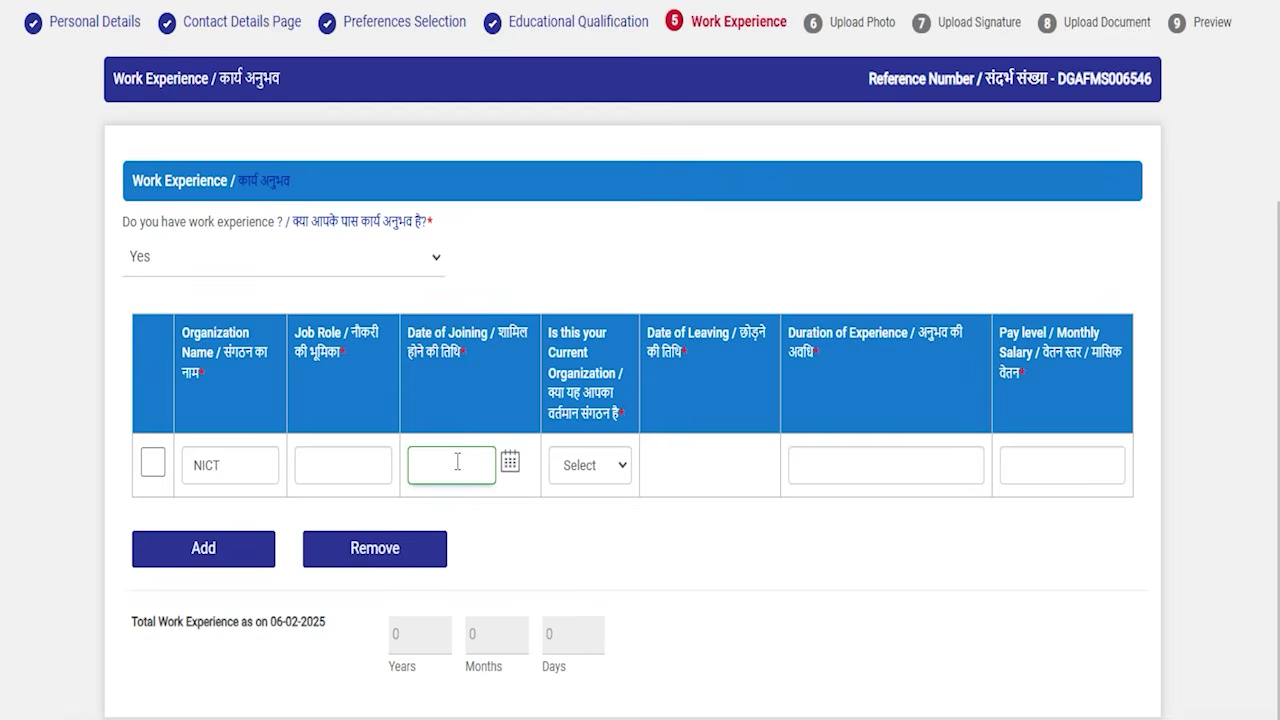
Set the current organization answer for the NICT entry to No
left_click(588, 464)
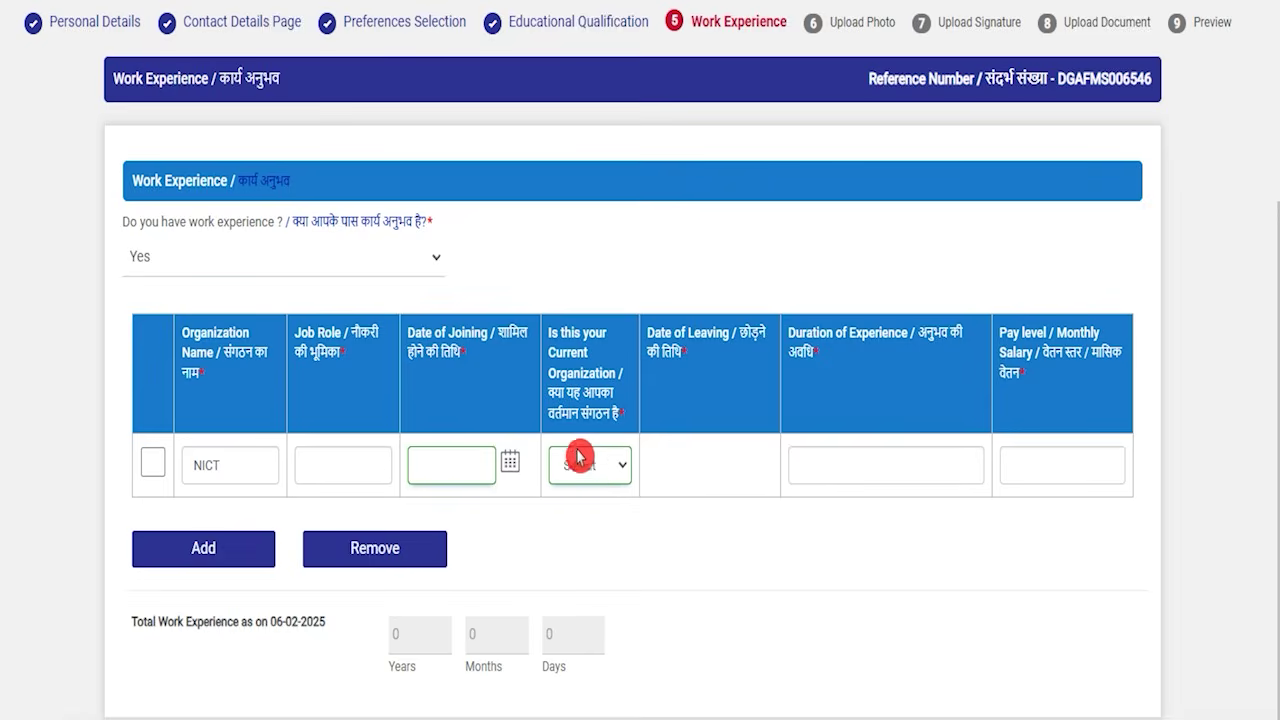
left_click(596, 474)
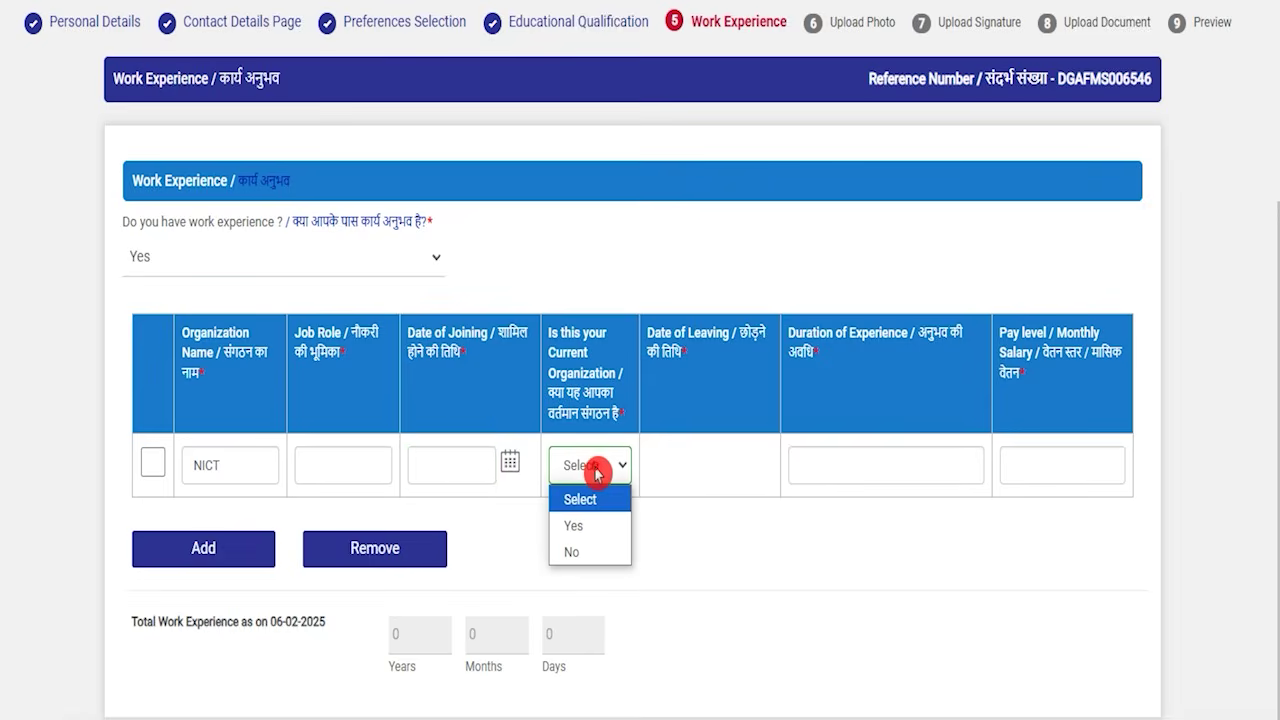
left_click(590, 522)
left_click(590, 488)
left_click(591, 551)
Examine the date of leaving calendar and the duration, monthly salary and total work experience fields
left_click(692, 465)
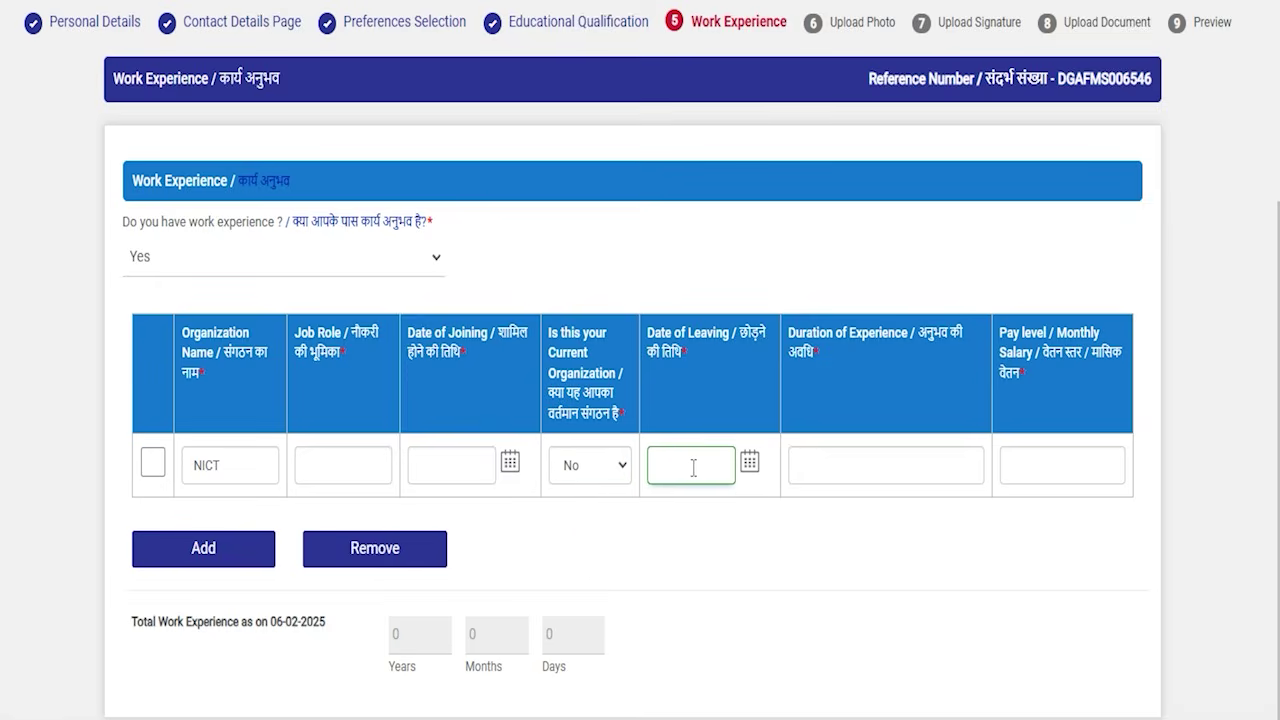
left_click(750, 462)
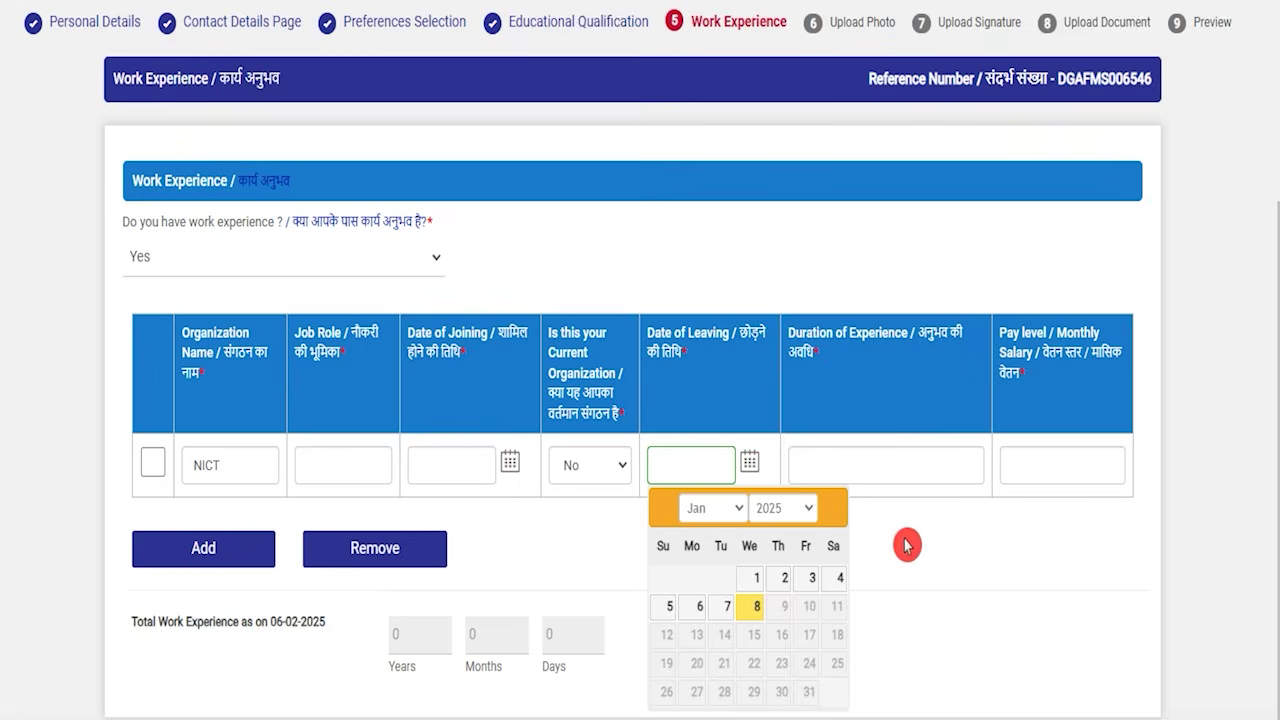
key("Tab")
left_click(728, 563)
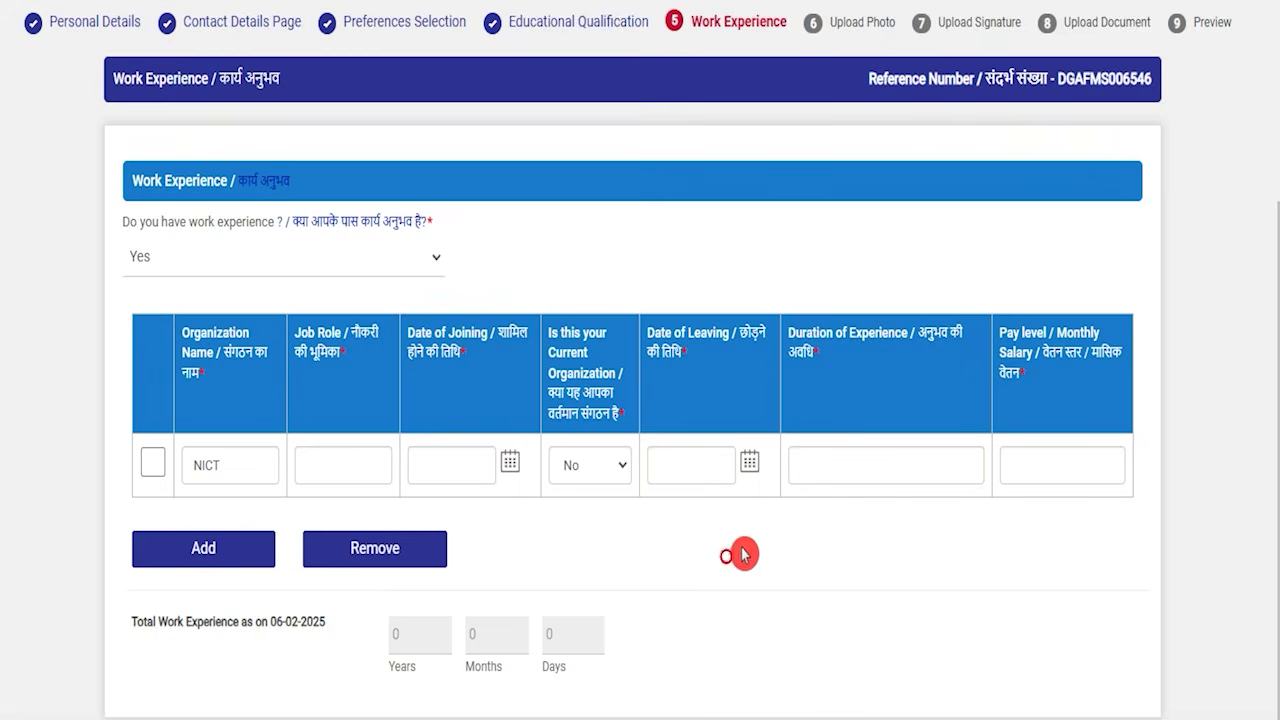
left_click(858, 472)
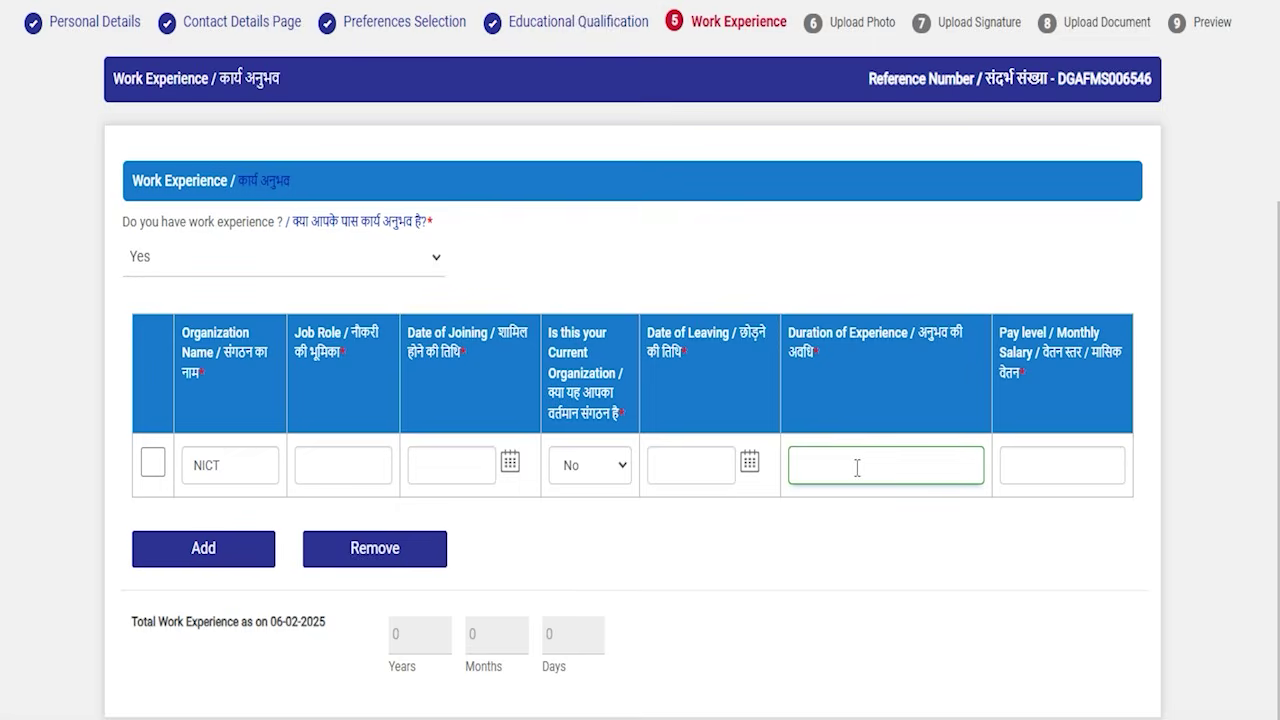
left_click(1020, 475)
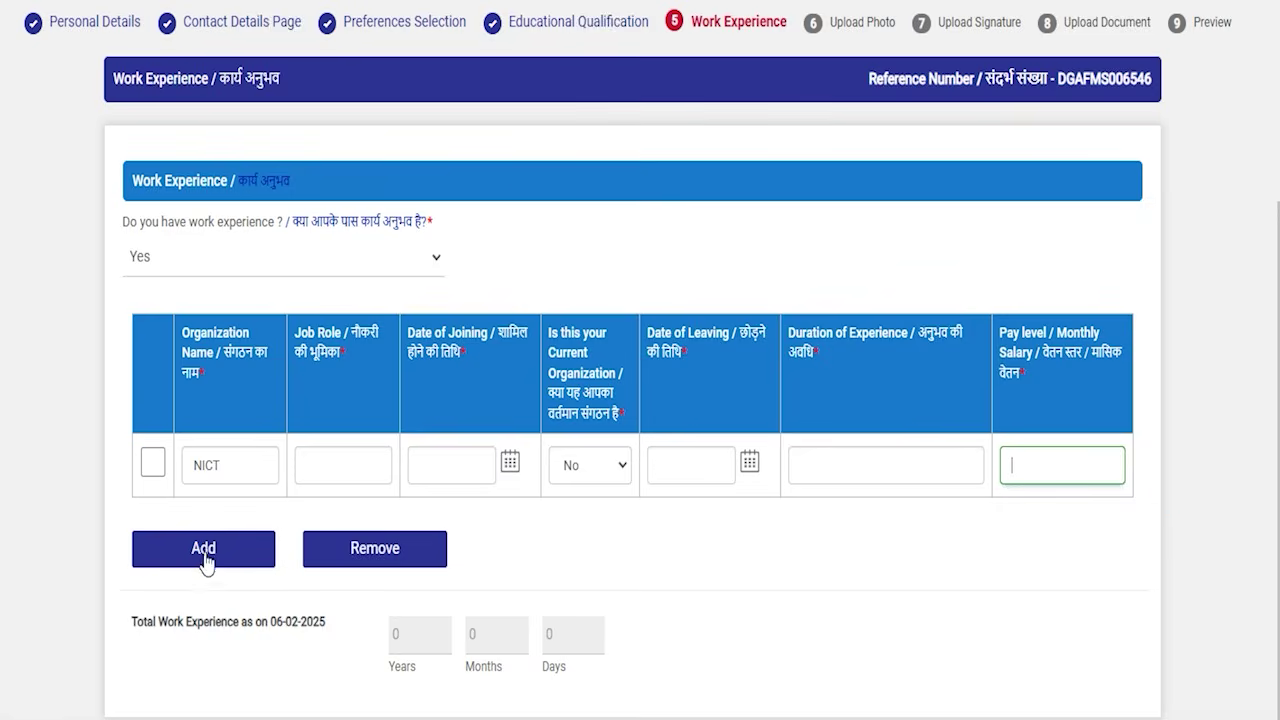
left_click(697, 583)
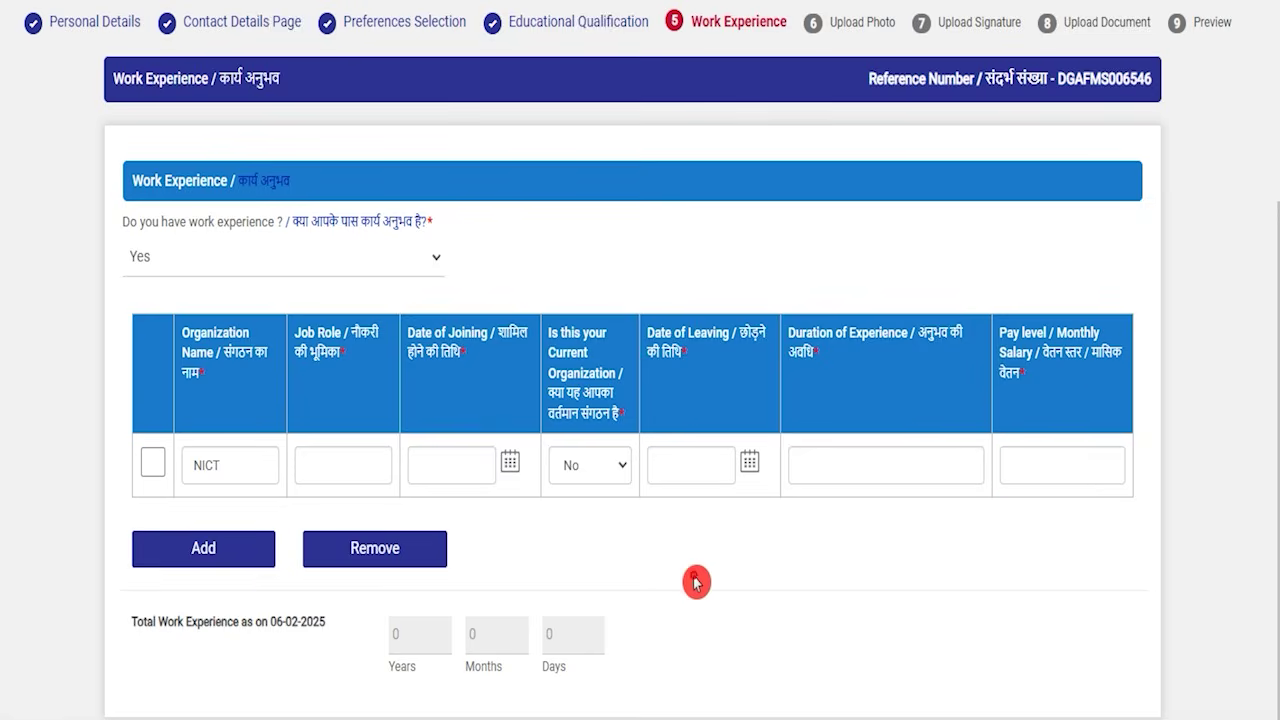
left_click(661, 467)
left_click(474, 608)
left_click(405, 641)
left_click(470, 643)
left_click(563, 634)
left_click(637, 643)
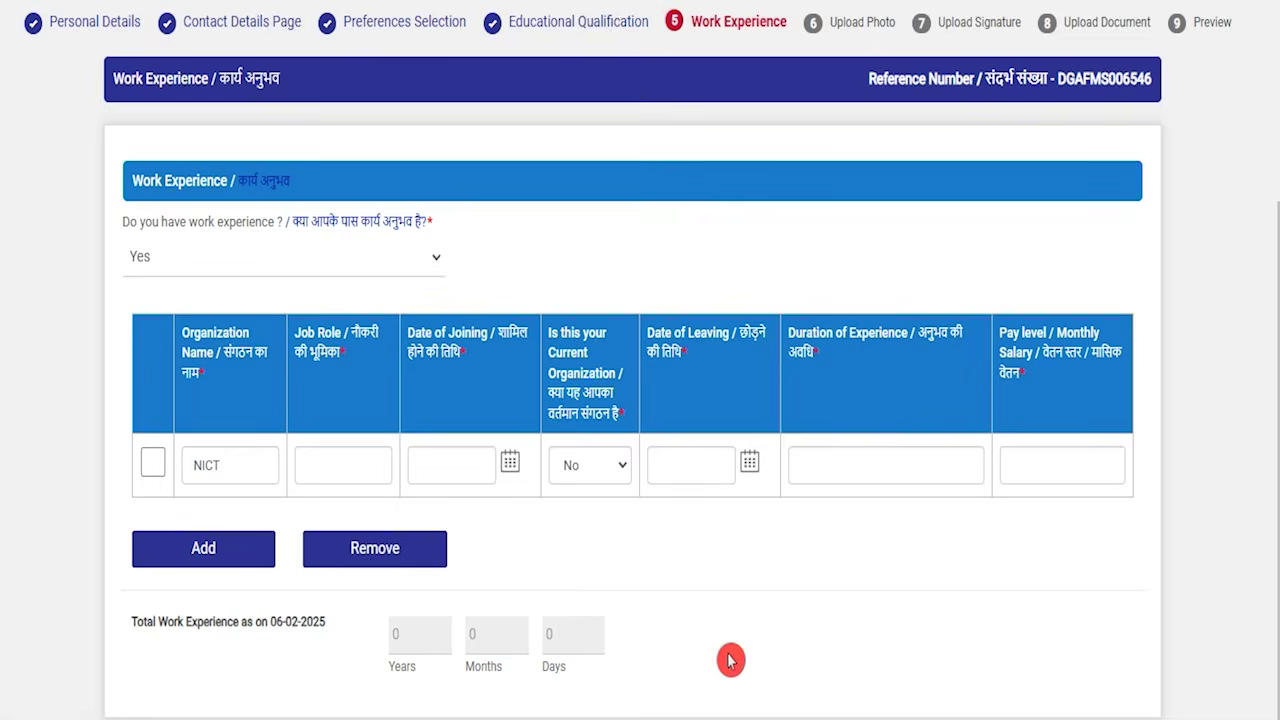
Save the work experience section and continue to the photo upload
scroll(730, 660, "down", 1)
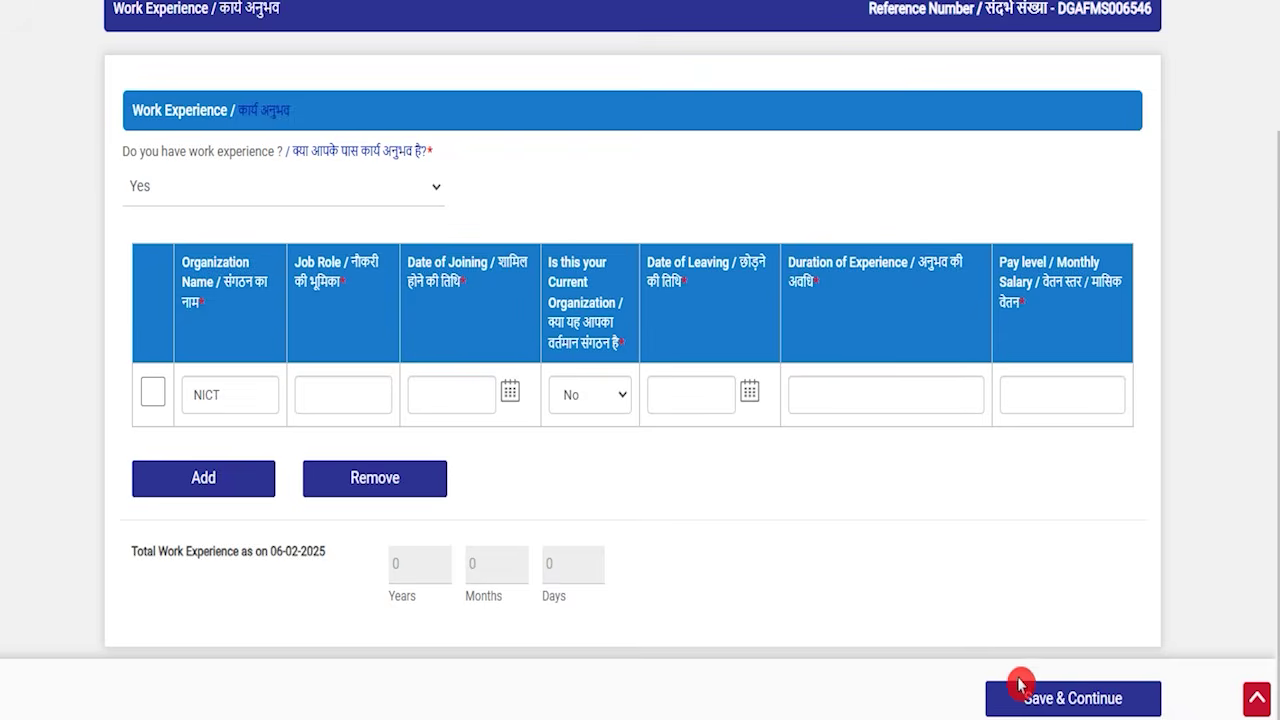
left_click(1050, 710)
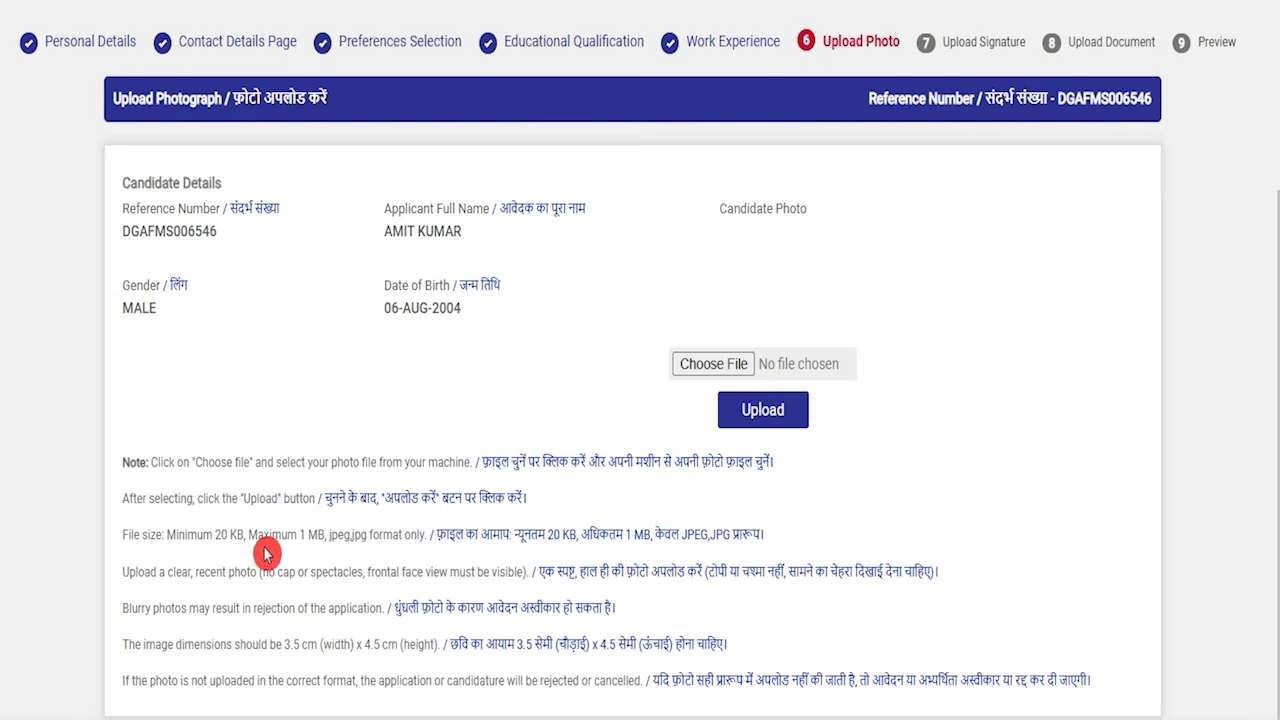
Examine the photo upload notes on file size, face visibility, blurriness, image dimensions and rejection for incorrect format
left_click_drag(222, 537, 405, 537)
left_click(180, 568)
left_click_drag(138, 572, 400, 572)
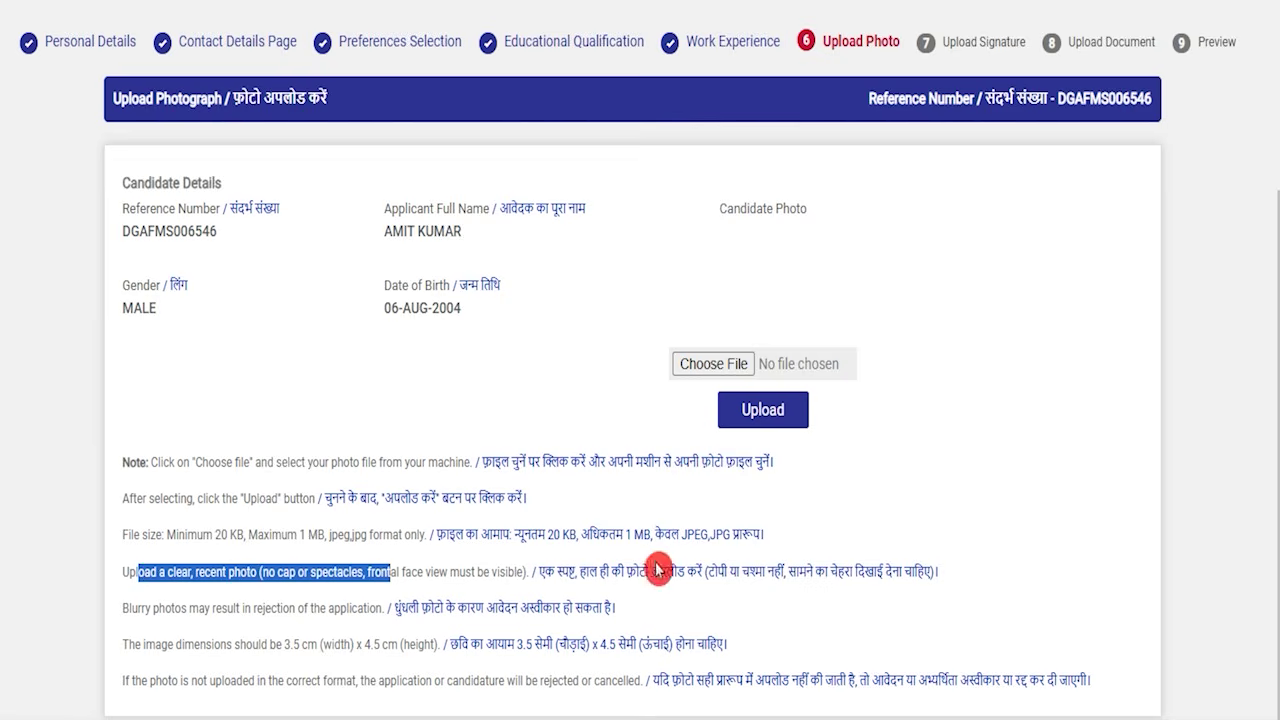
left_click_drag(705, 571, 712, 572)
double_click(753, 572)
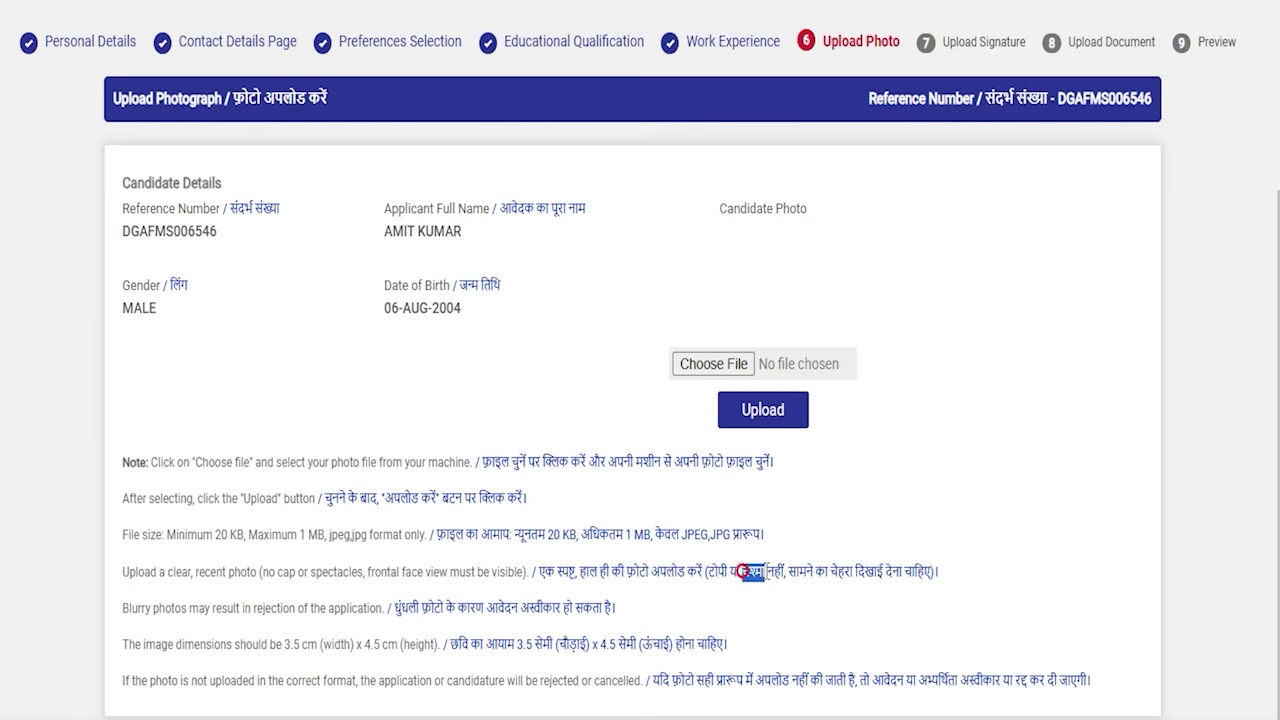
left_click_drag(797, 572, 886, 572)
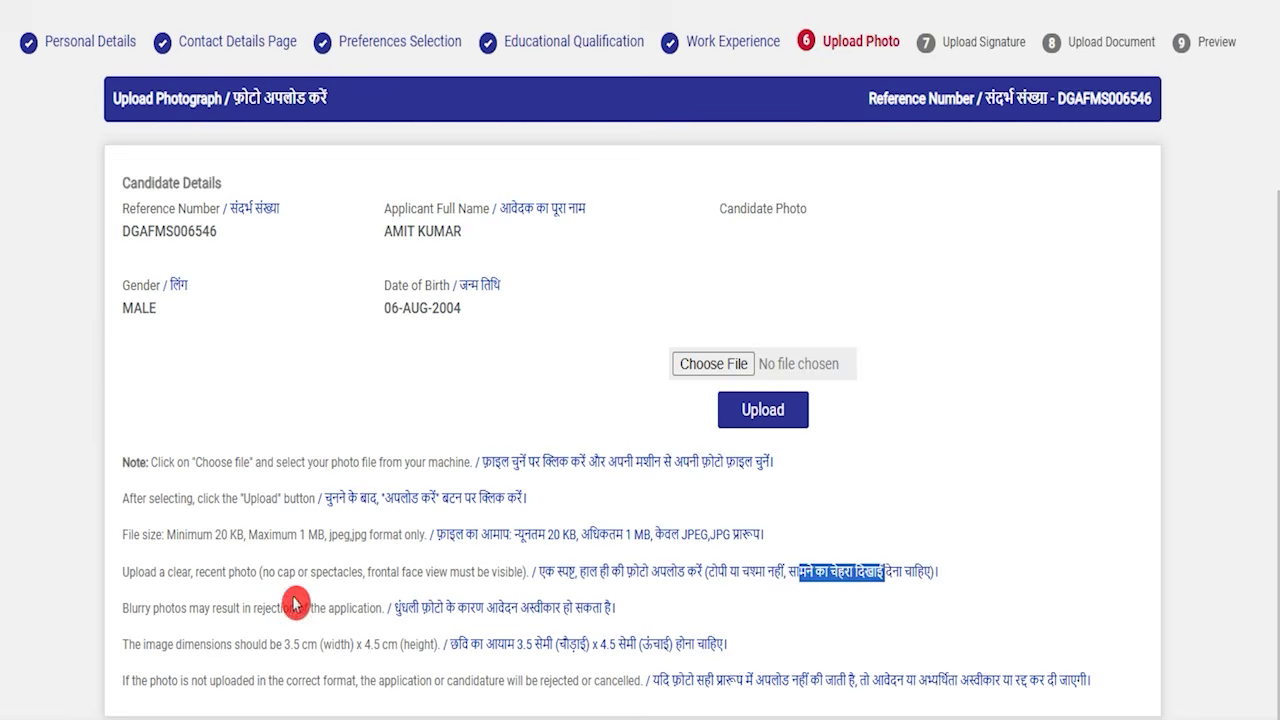
left_click_drag(146, 607, 329, 611)
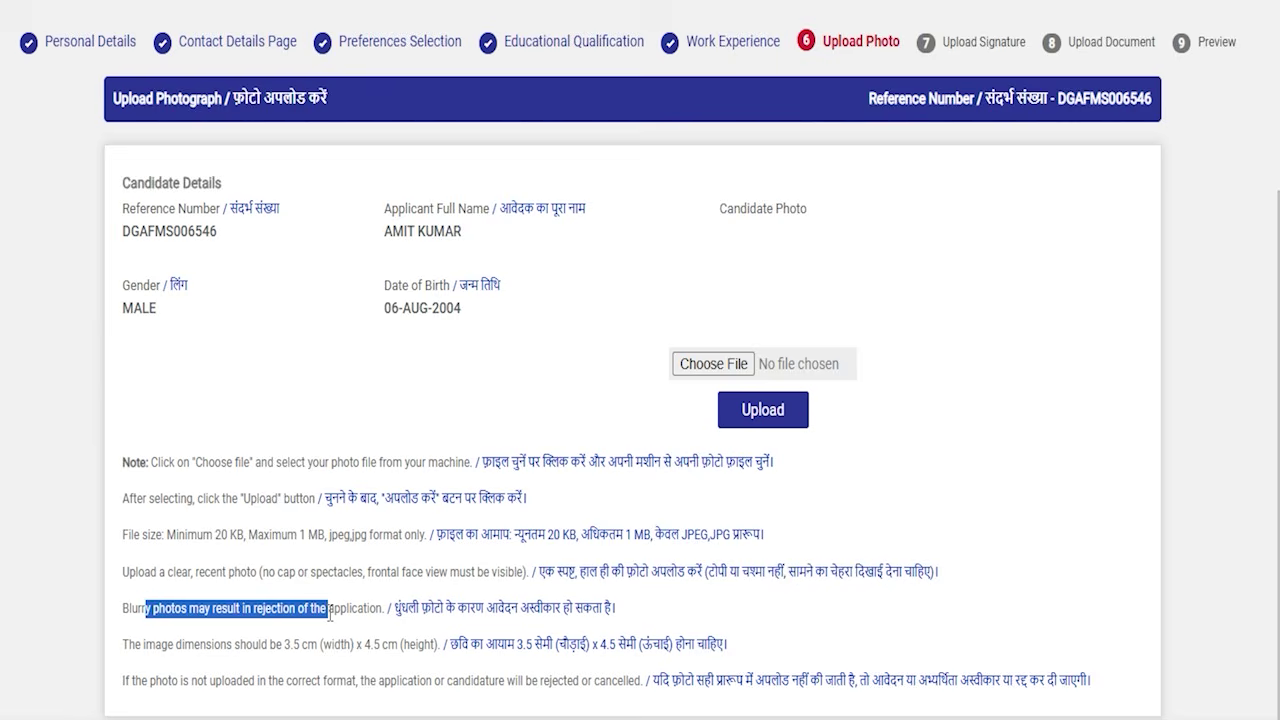
left_click_drag(285, 644, 428, 647)
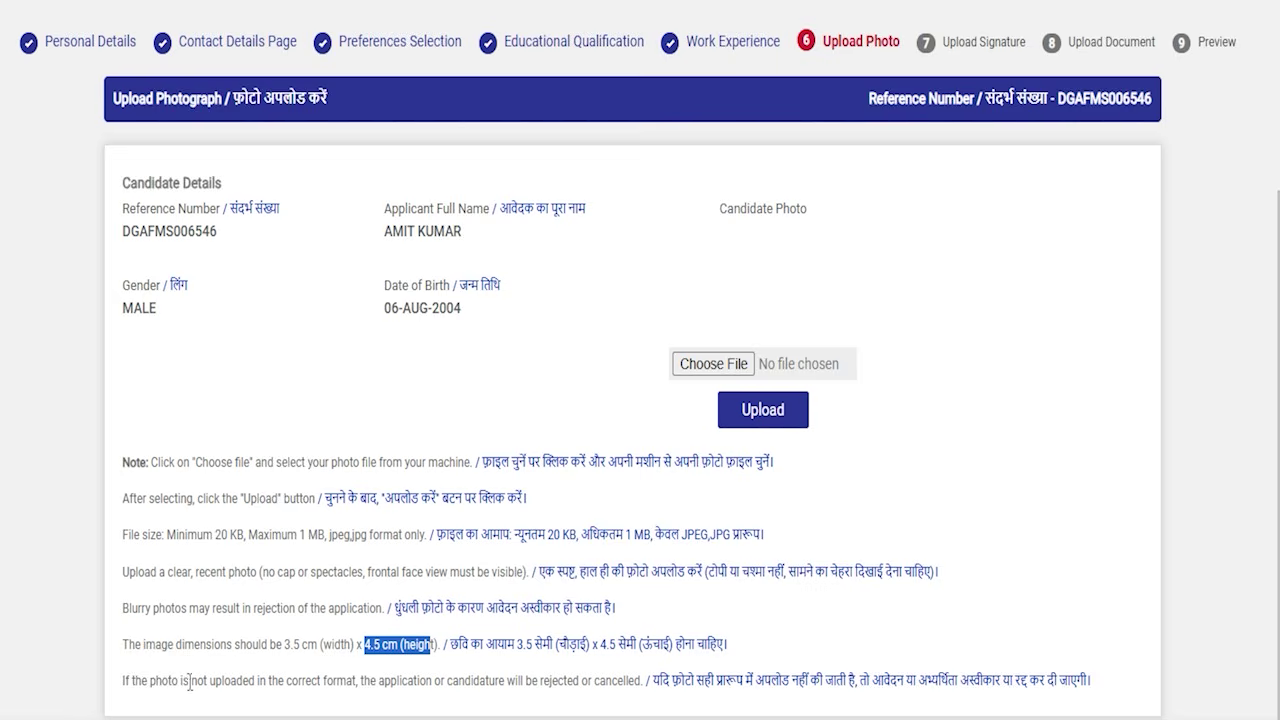
left_click_drag(172, 682, 538, 683)
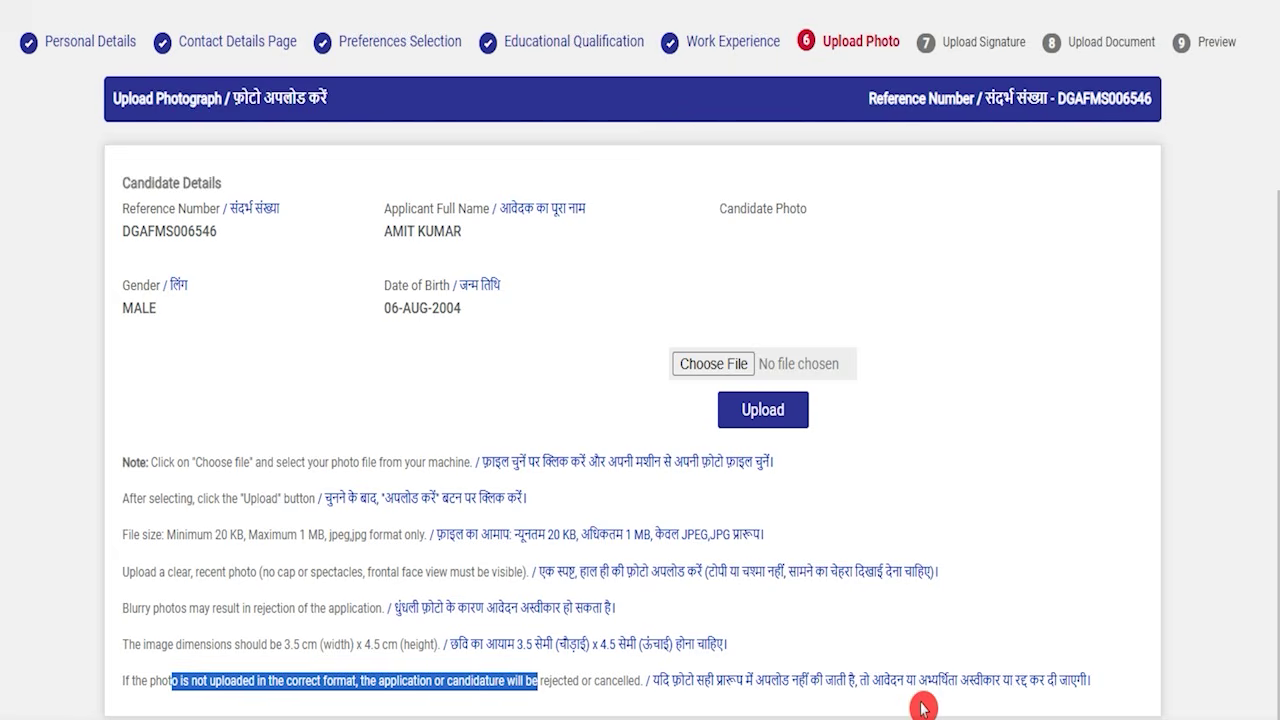
left_click_drag(858, 682, 1014, 686)
left_click(551, 594)
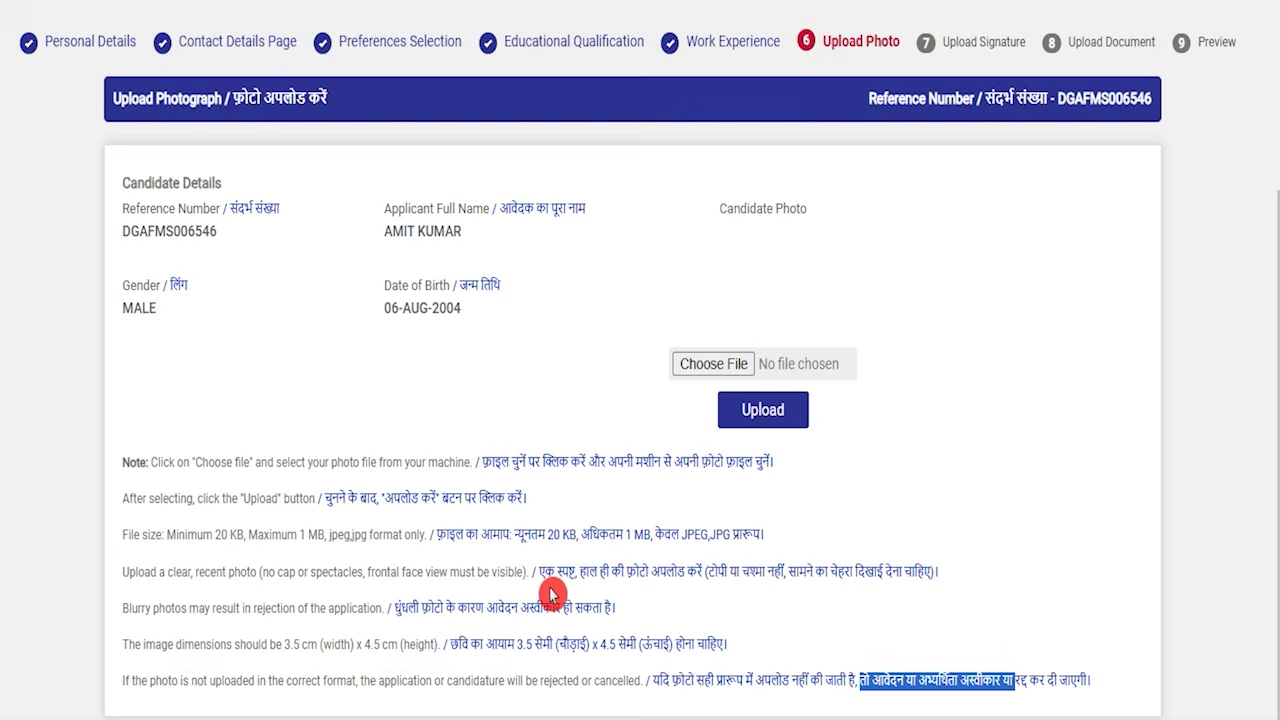
Upload the 38 KB JPG portrait as the candidate photo, then save and continue to the signature upload
scroll(551, 594, "up", 1)
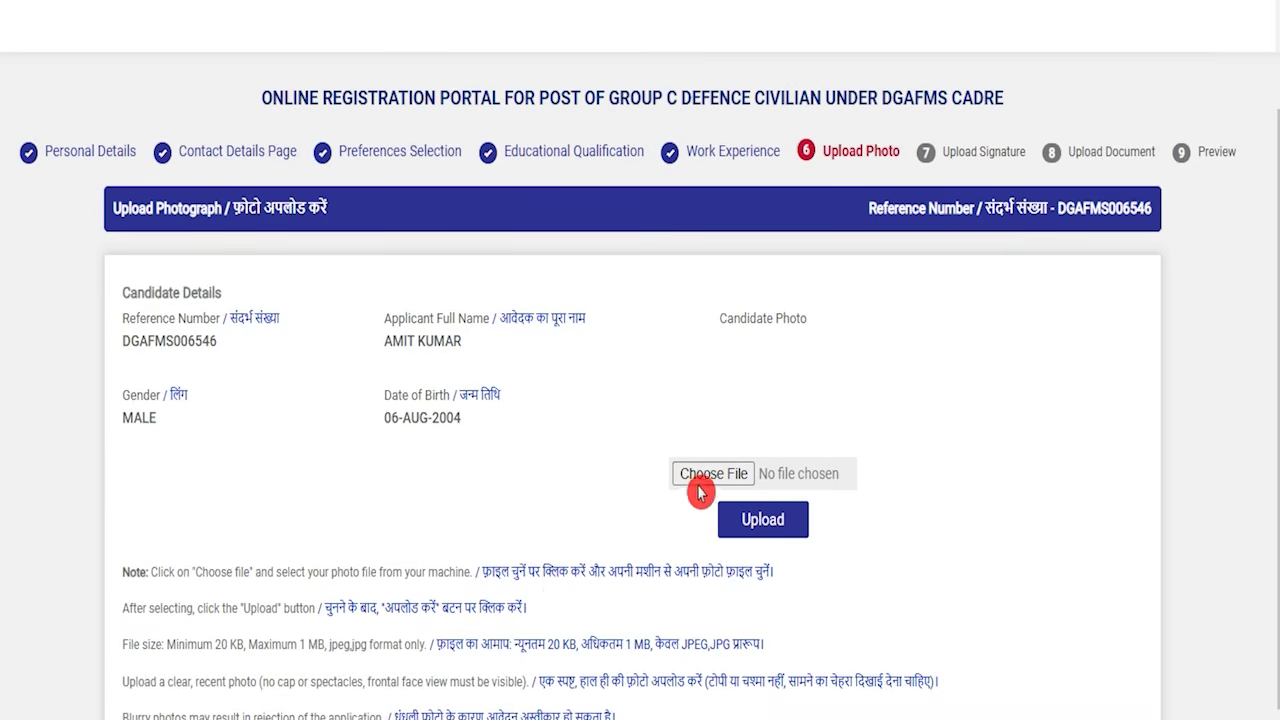
left_click(700, 490)
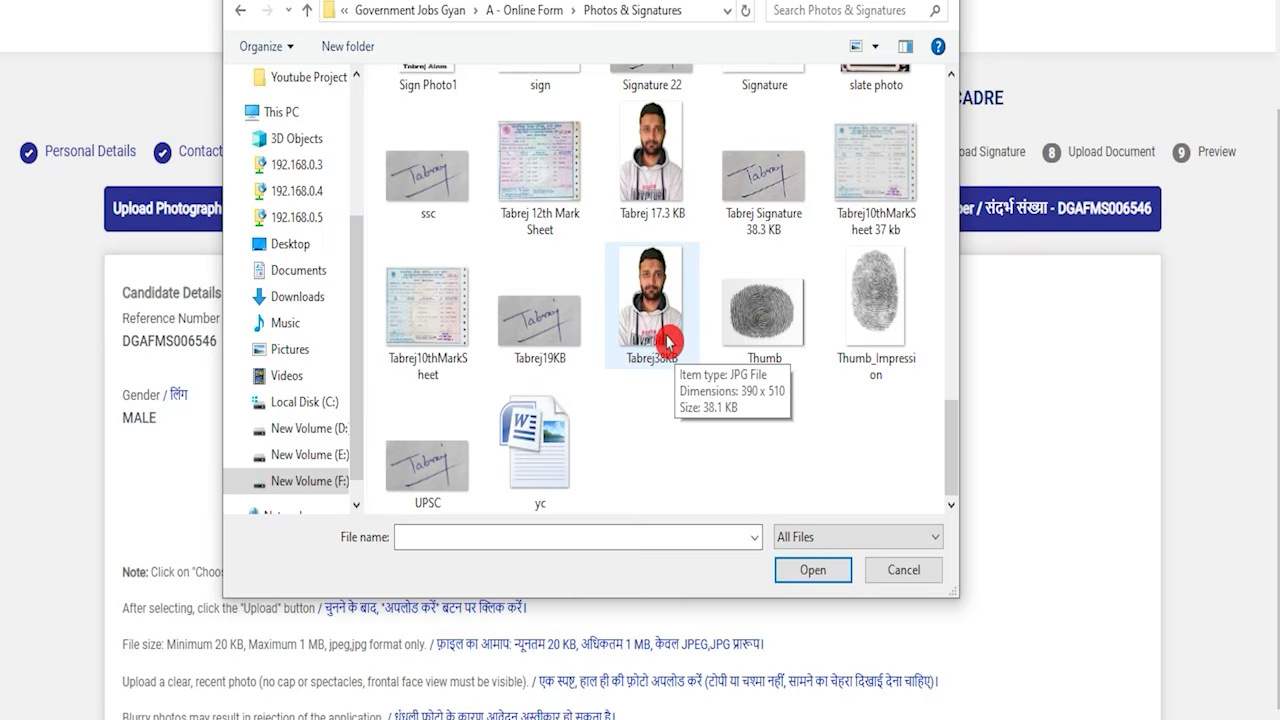
double_click(668, 342)
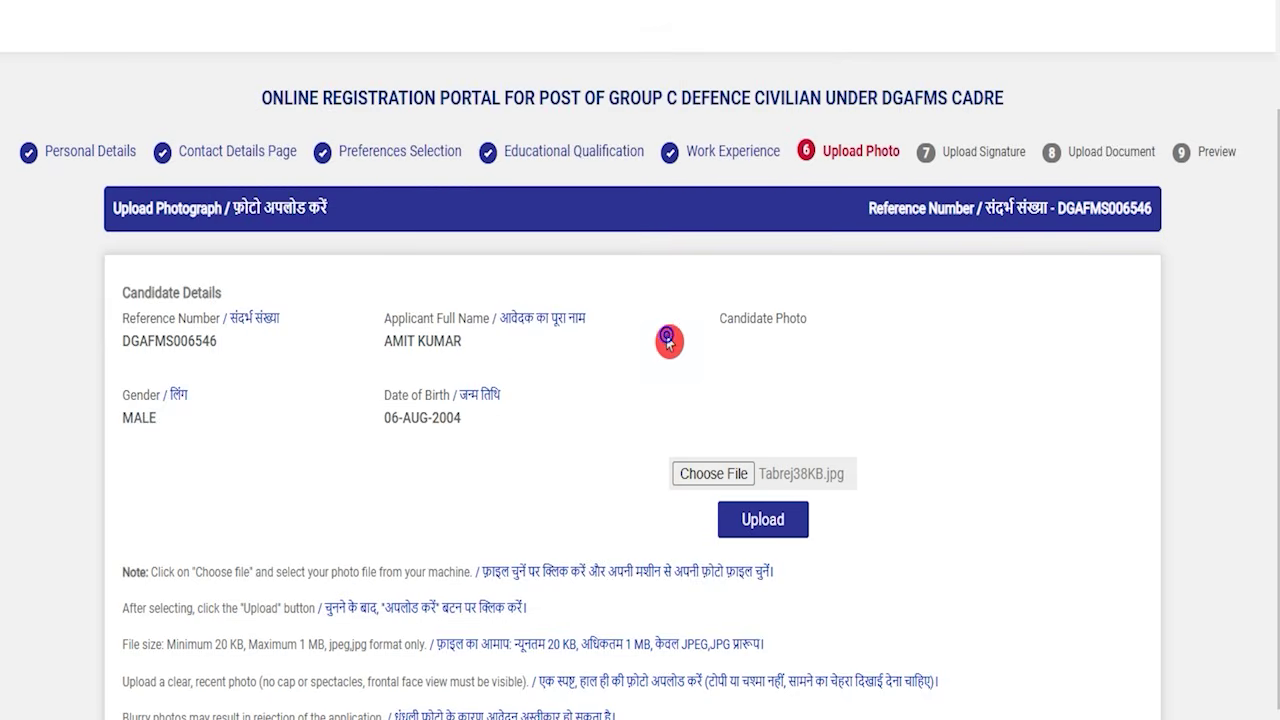
left_click(762, 525)
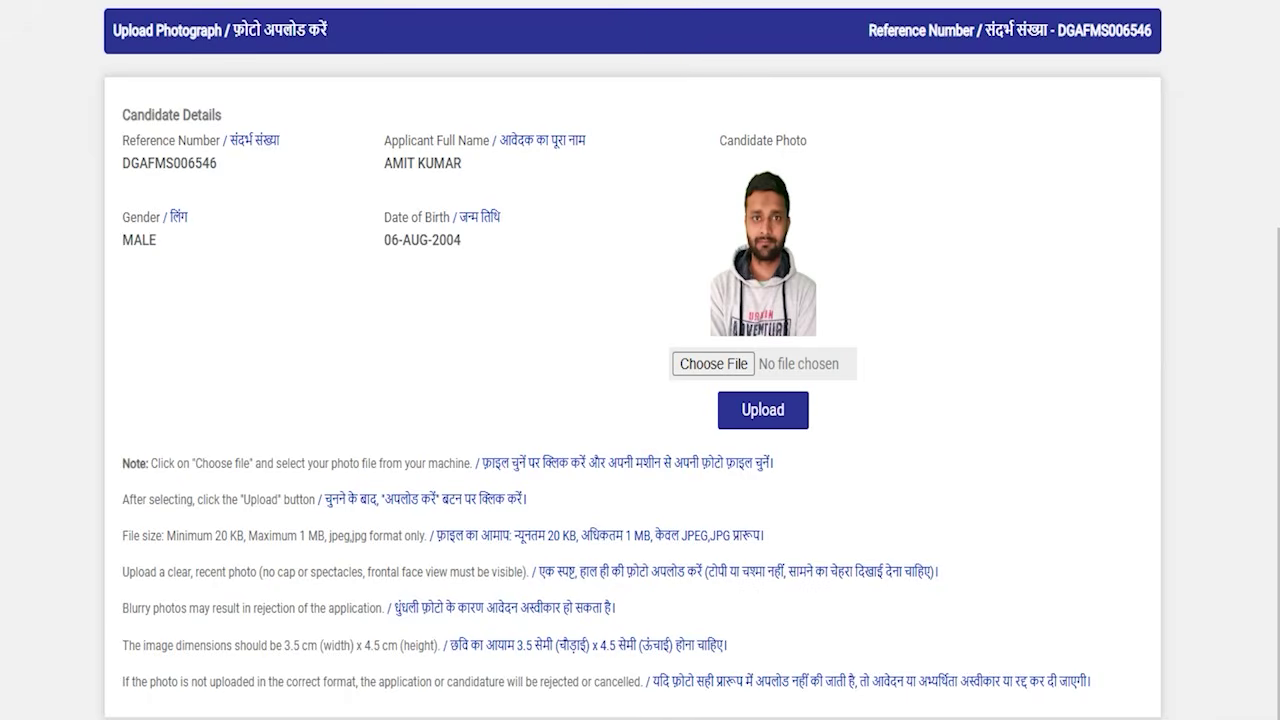
scroll(1066, 705, "down", 1)
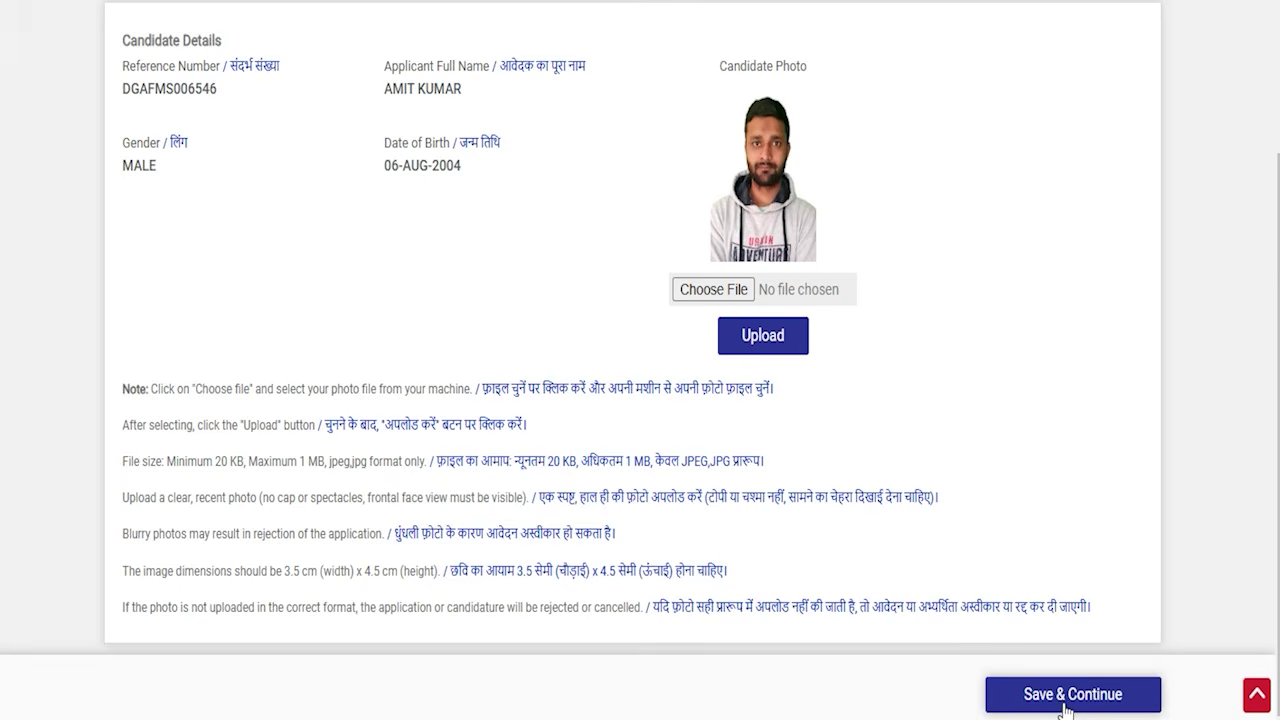
left_click(1066, 697)
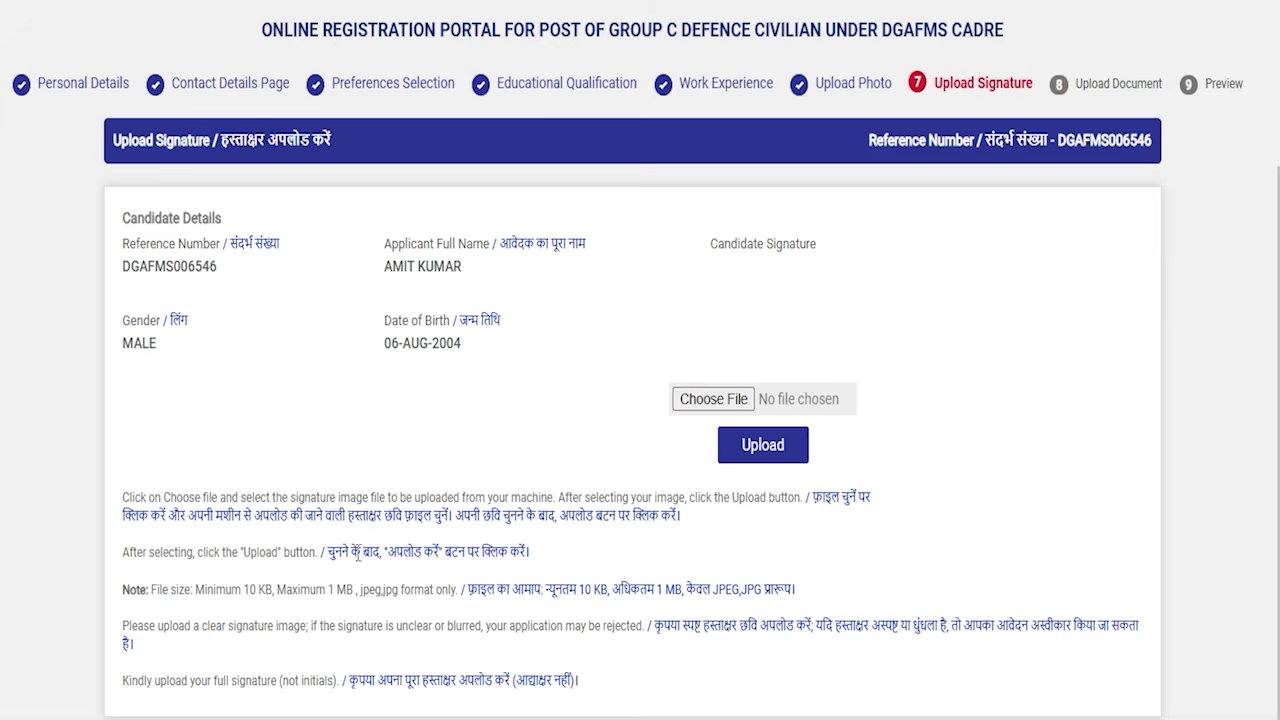
Check the signature file size and full-signature requirements, and upload the 19 KB JPG signature image as the candidate signature
left_click_drag(250, 589, 410, 592)
left_click(380, 660)
left_click_drag(350, 684, 485, 684)
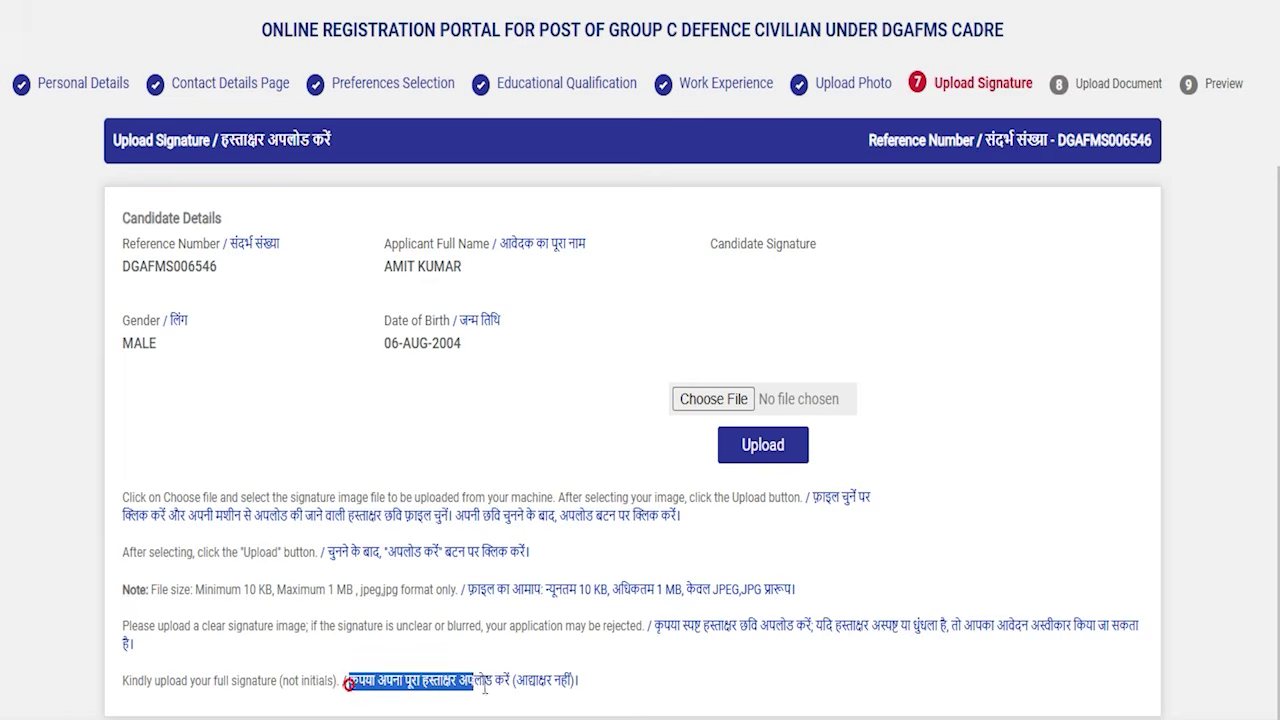
left_click(723, 401)
scroll(723, 405, "down", 5)
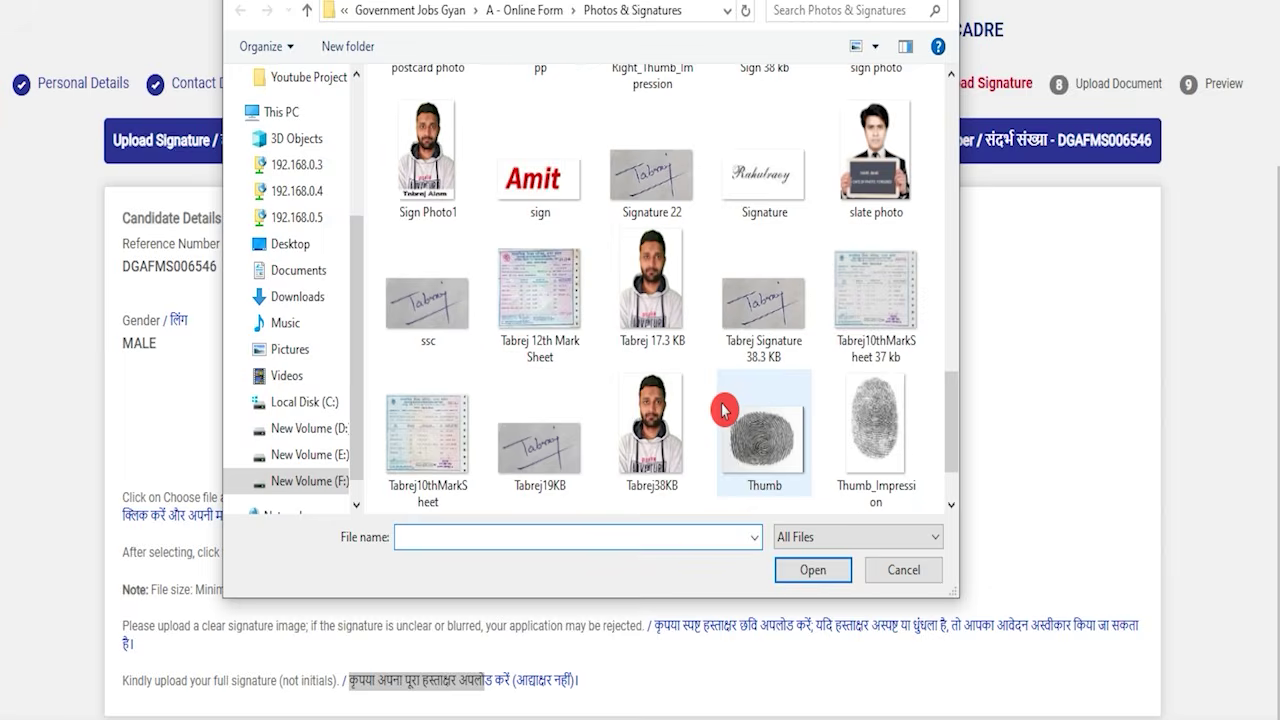
double_click(542, 330)
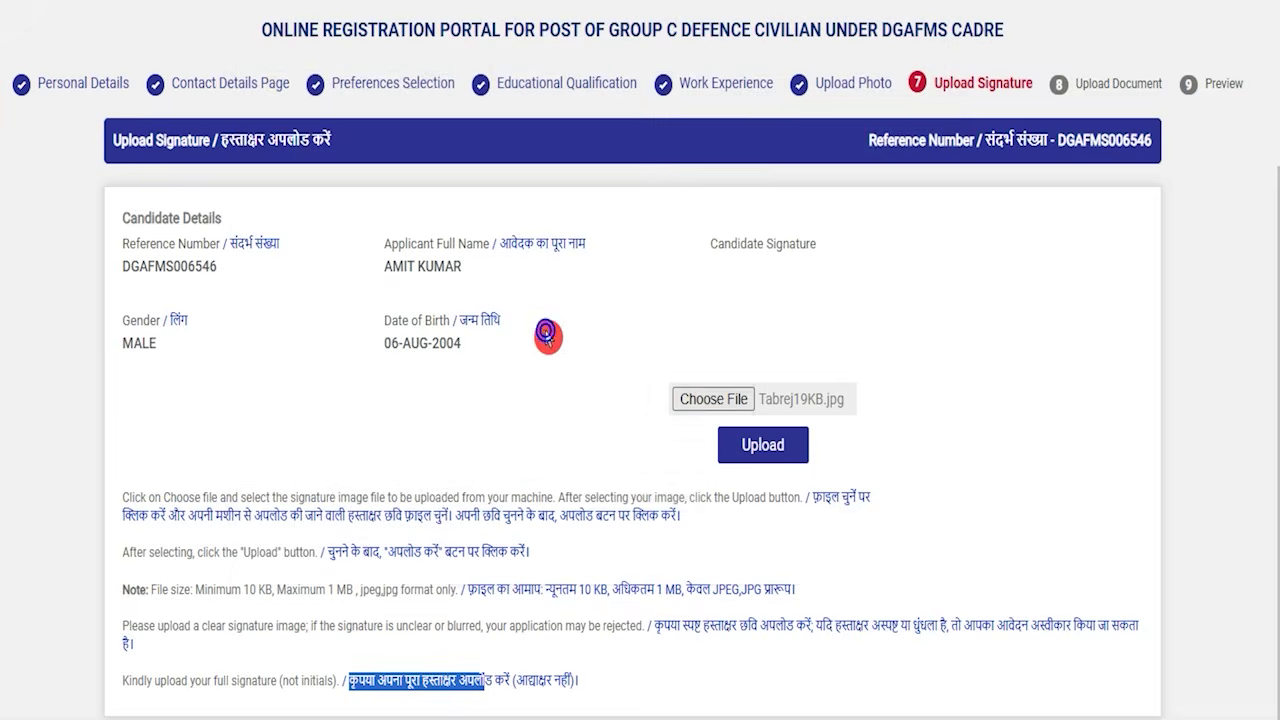
left_click(790, 456)
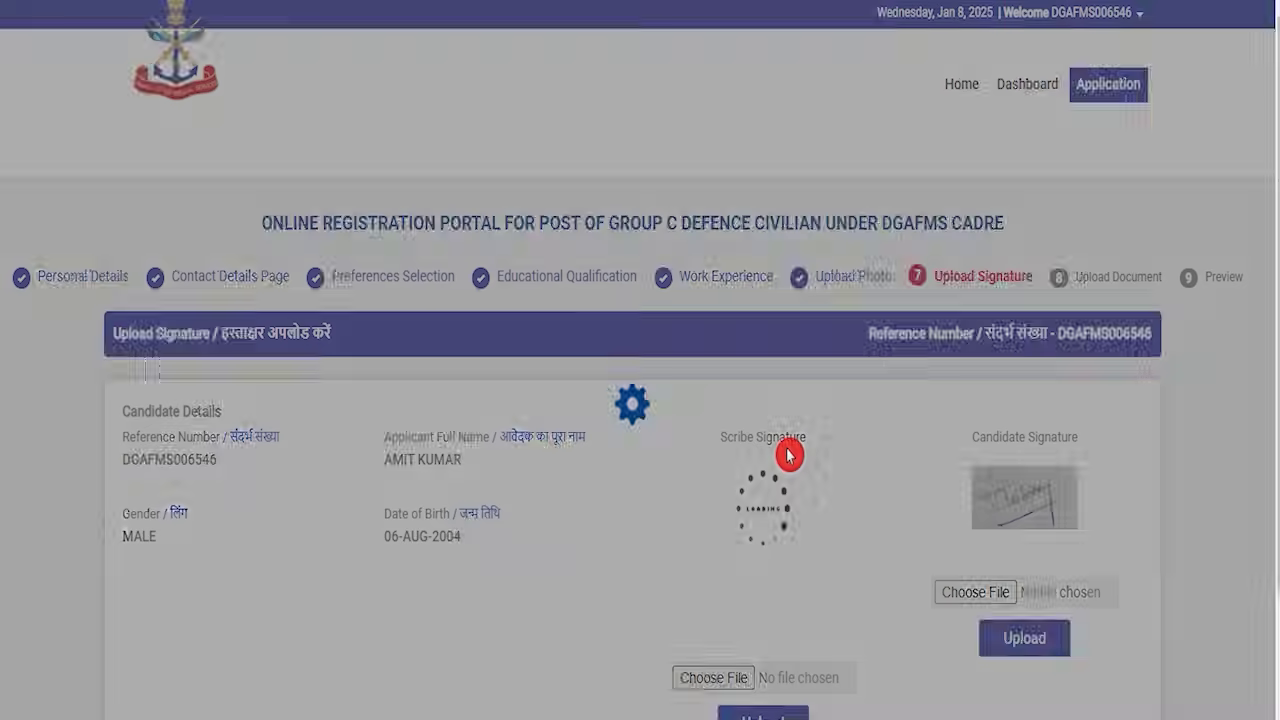
Save the signature section and continue to the document upload
scroll(721, 557, "down", 1)
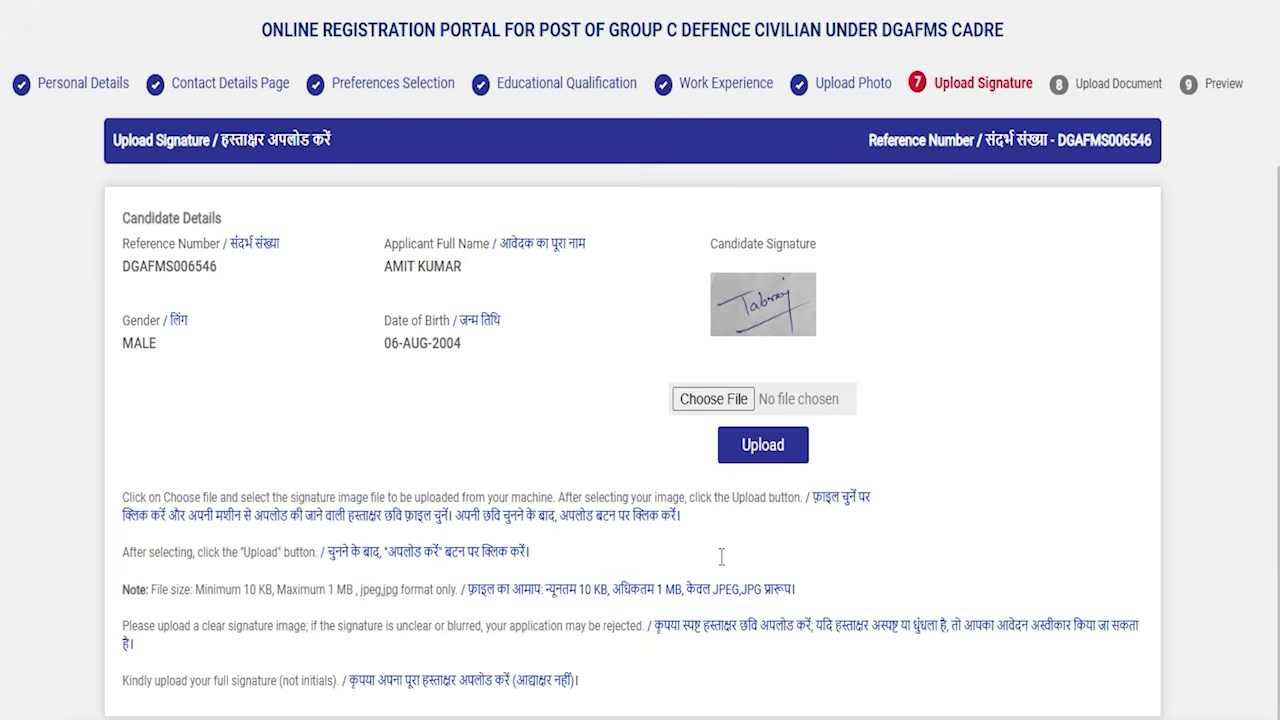
scroll(950, 689, "down", 2)
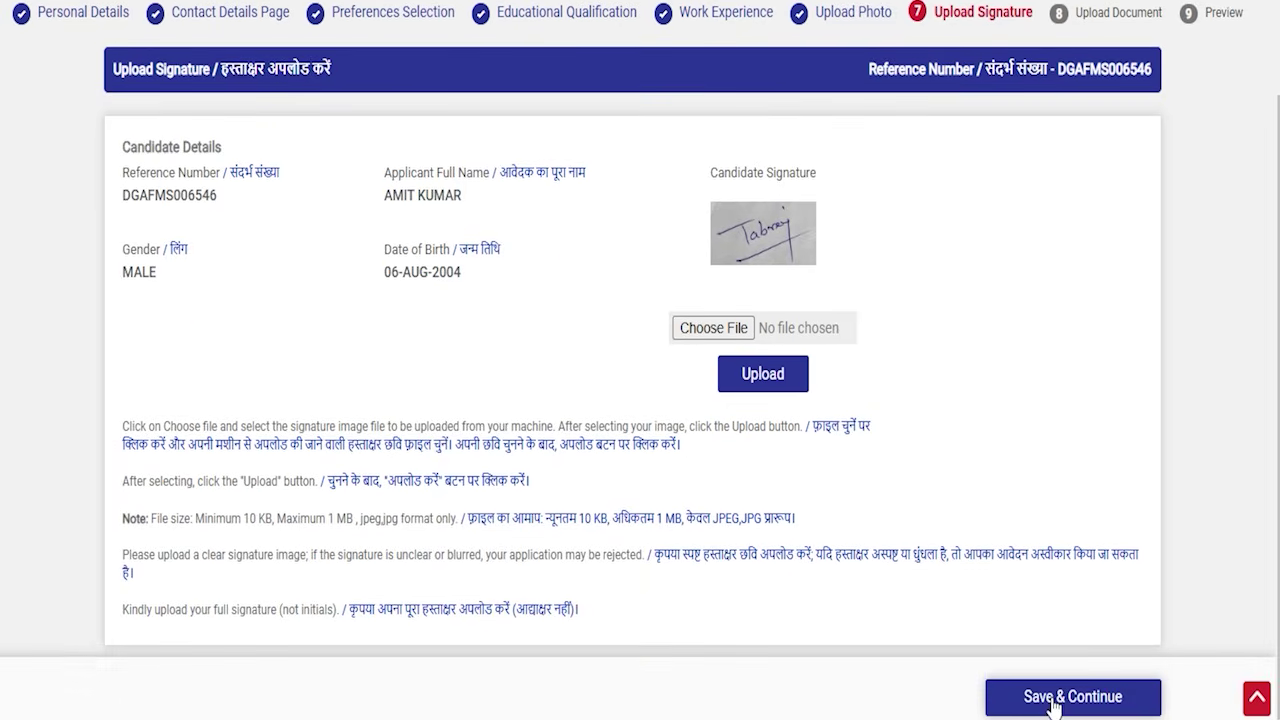
left_click(1052, 704)
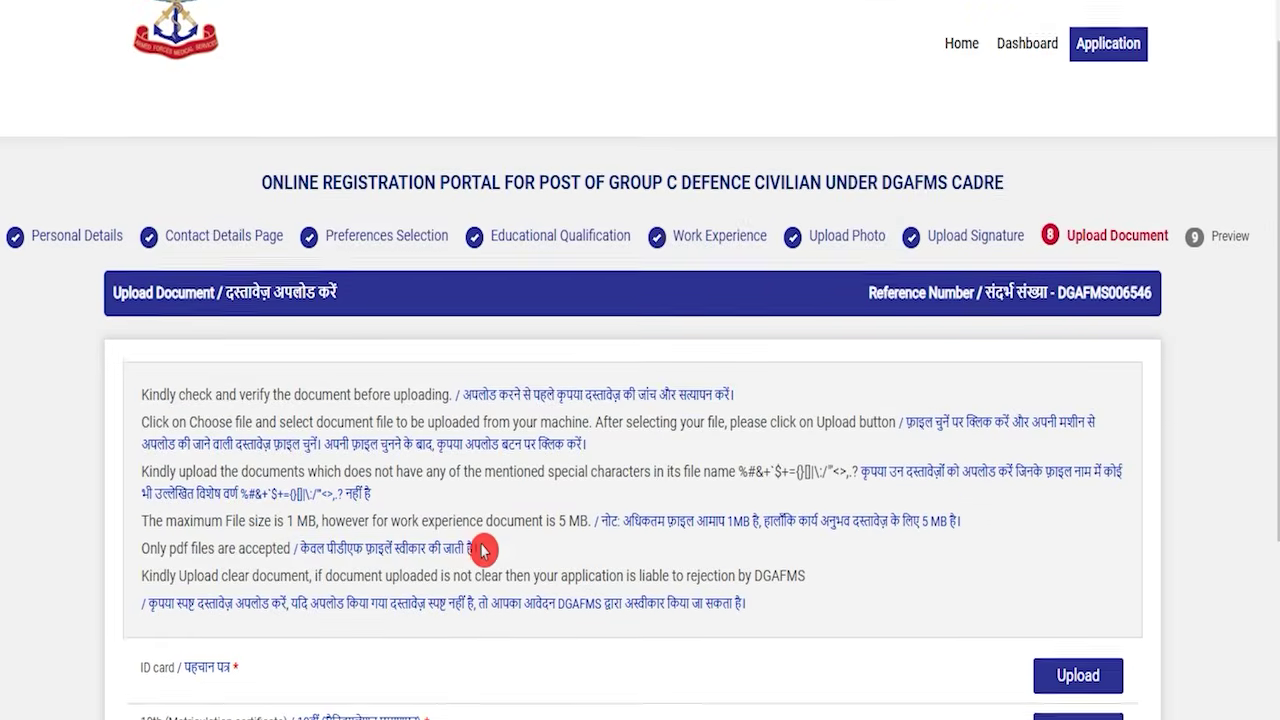
Examine the list of required certificates and the upload instructions on document verification, file names, maximum size and accepted format
scroll(483, 550, "down", 3)
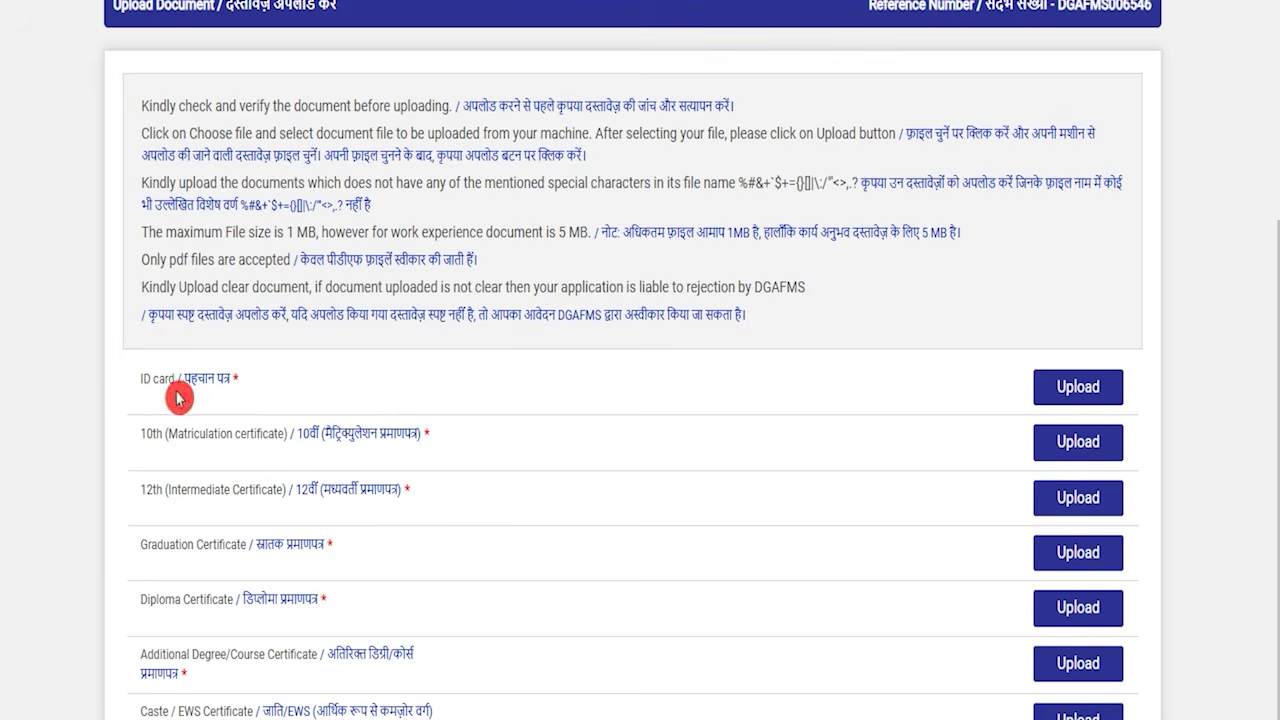
left_click_drag(131, 382, 158, 384)
left_click_drag(152, 432, 243, 446)
left_click(160, 485)
double_click(160, 485)
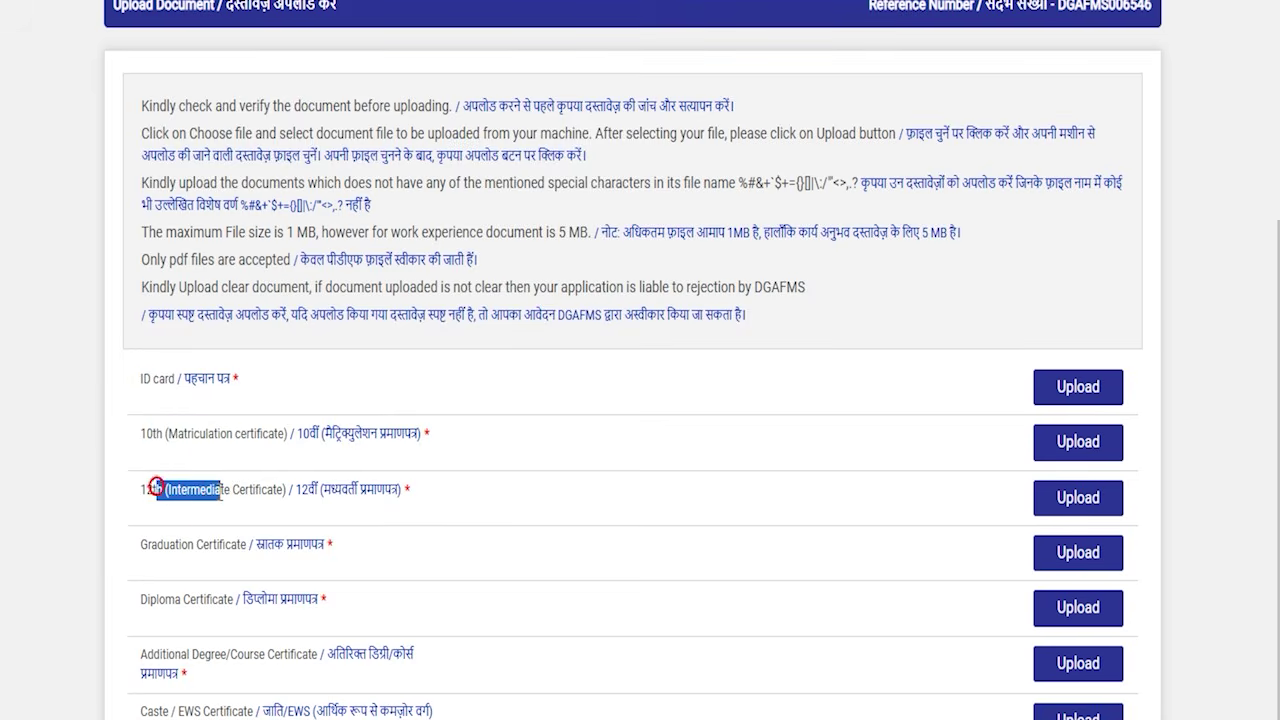
left_click_drag(164, 541, 196, 545)
left_click_drag(218, 599, 160, 599)
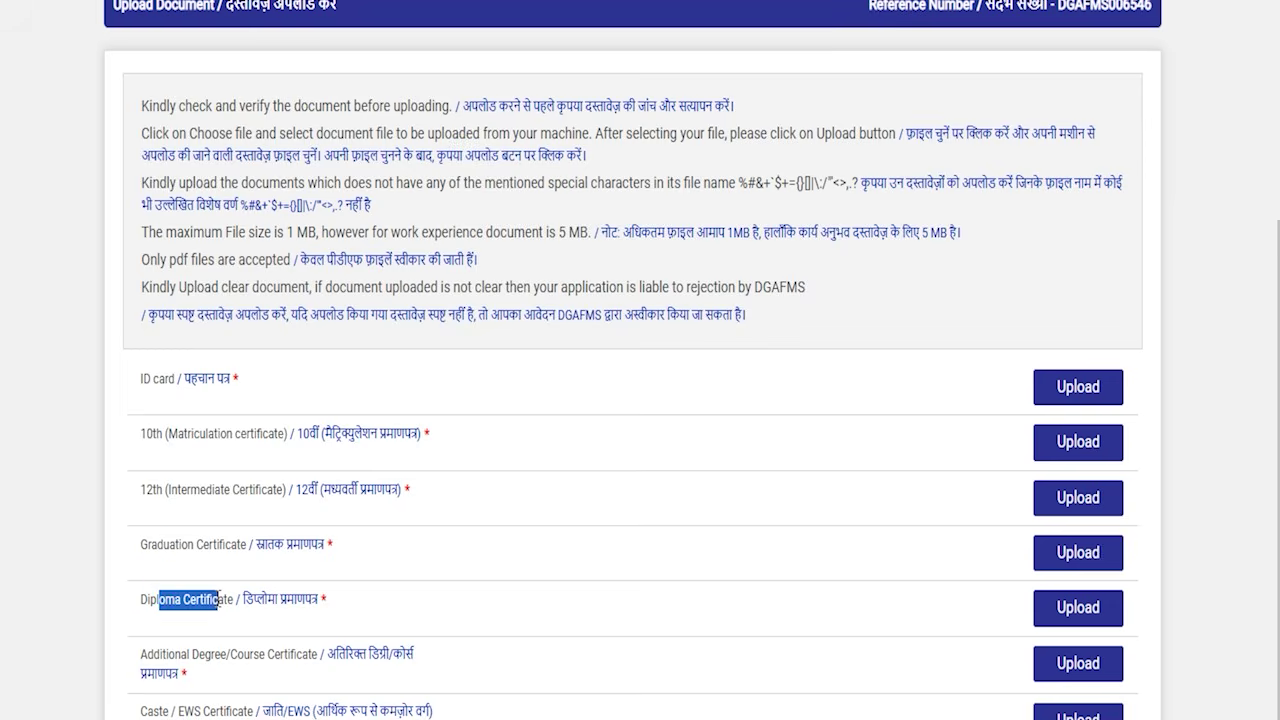
scroll(210, 585, "down", 1)
left_click_drag(180, 541, 286, 536)
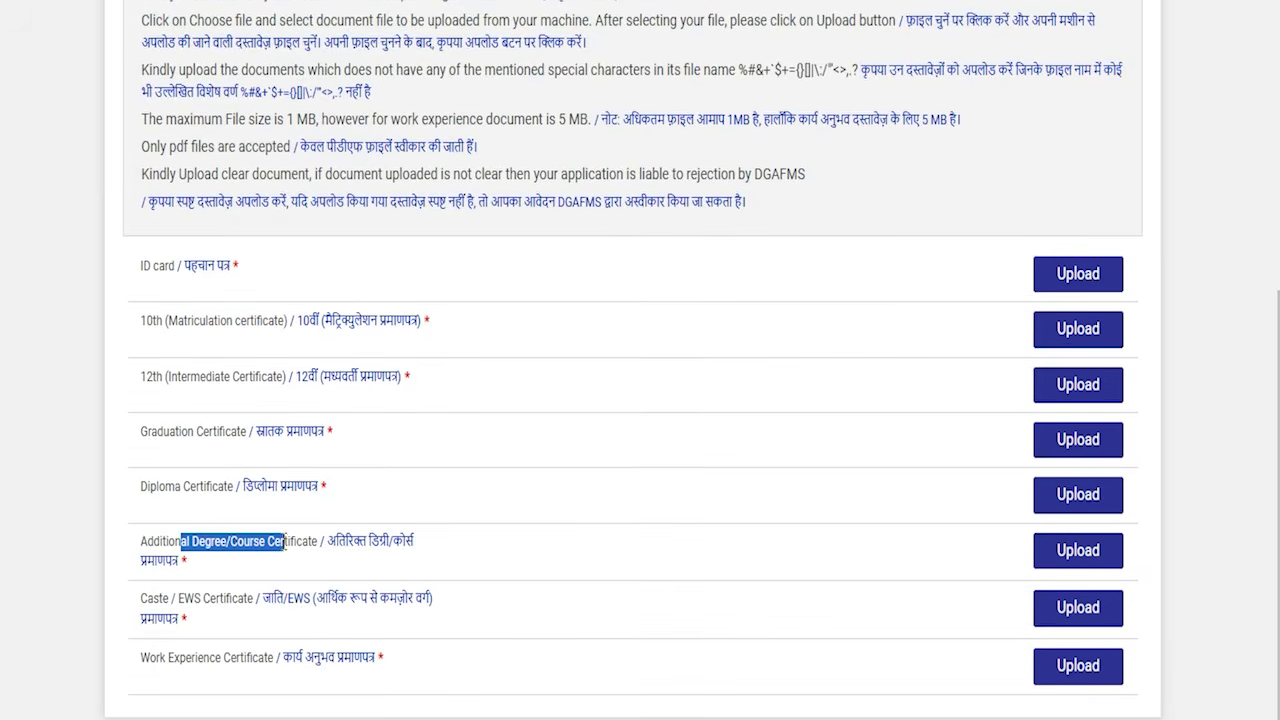
left_click_drag(177, 598, 220, 598)
left_click_drag(155, 662, 254, 662)
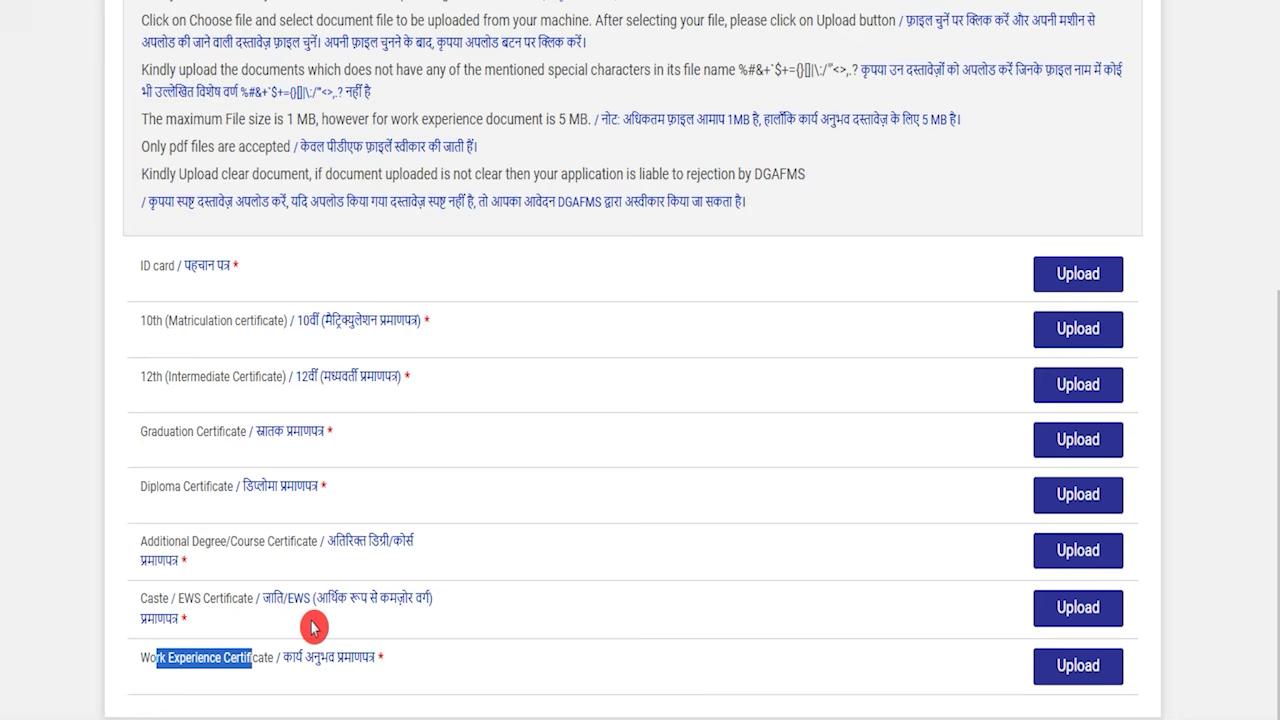
scroll(311, 627, "up", 2)
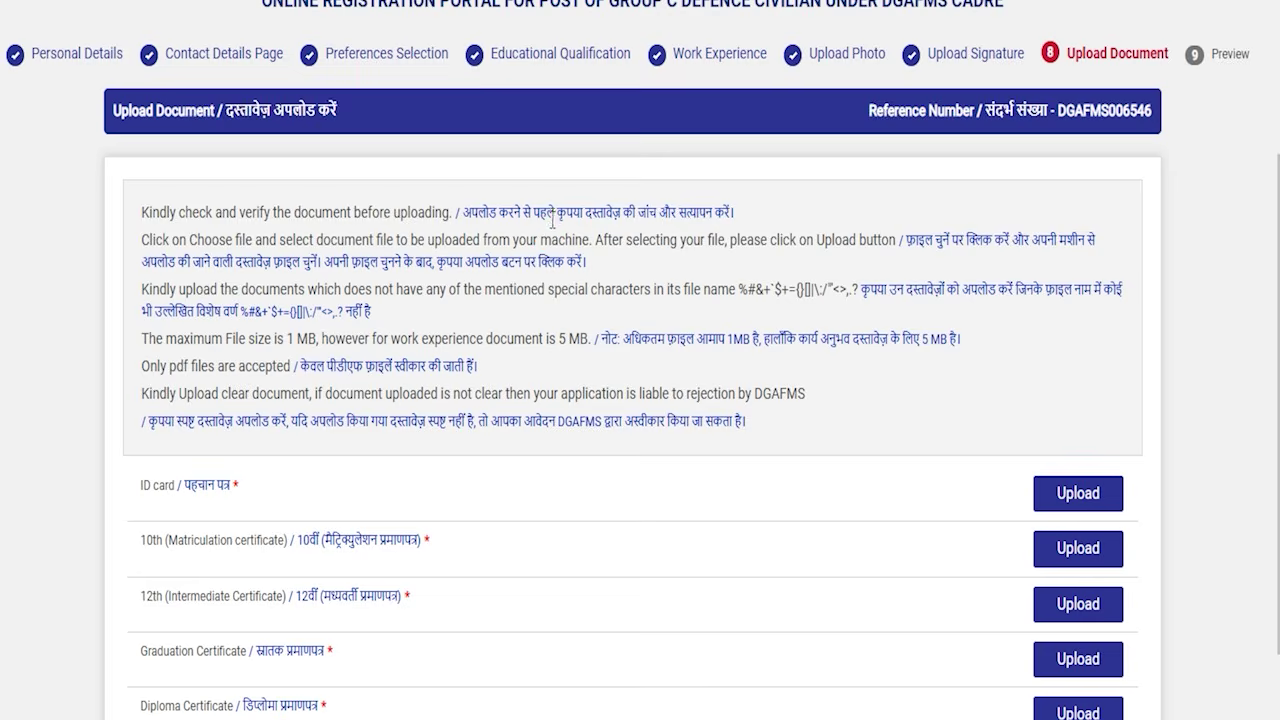
left_click_drag(525, 207, 606, 210)
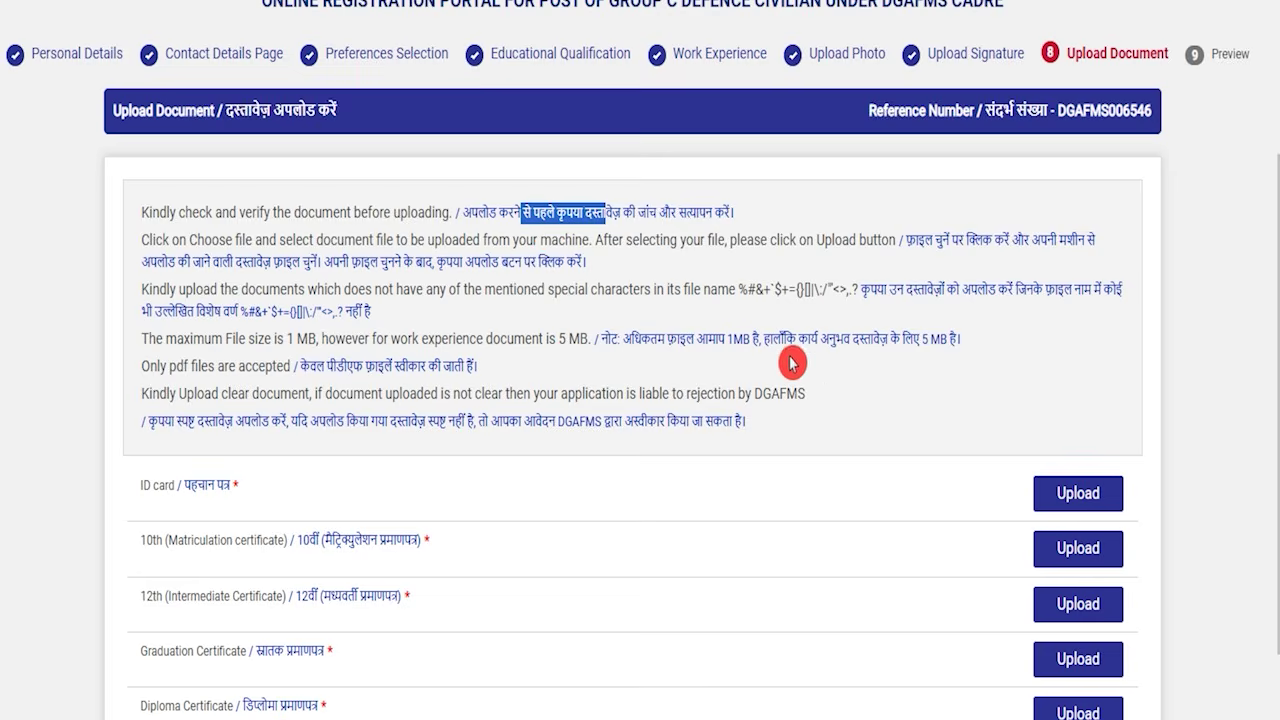
left_click_drag(910, 290, 372, 312)
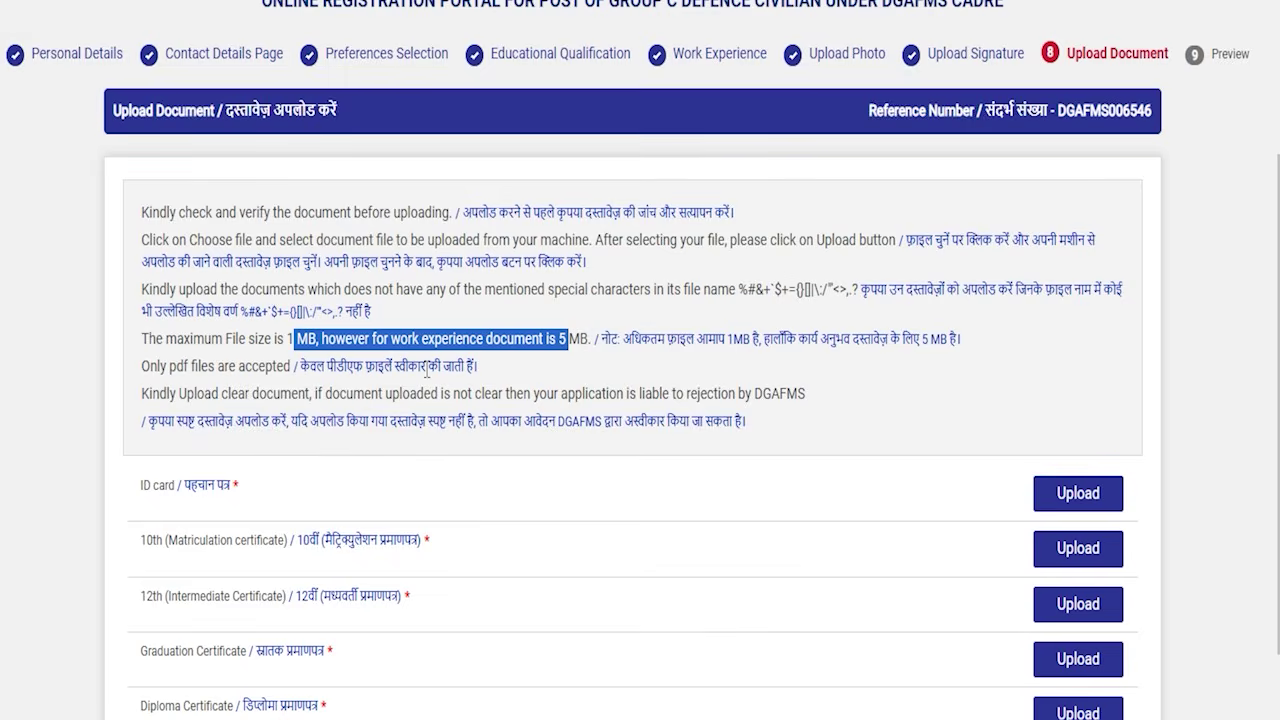
Upload 58kb.pdf as the ID card document, confirming that the selected file is correct
left_click(1072, 512)
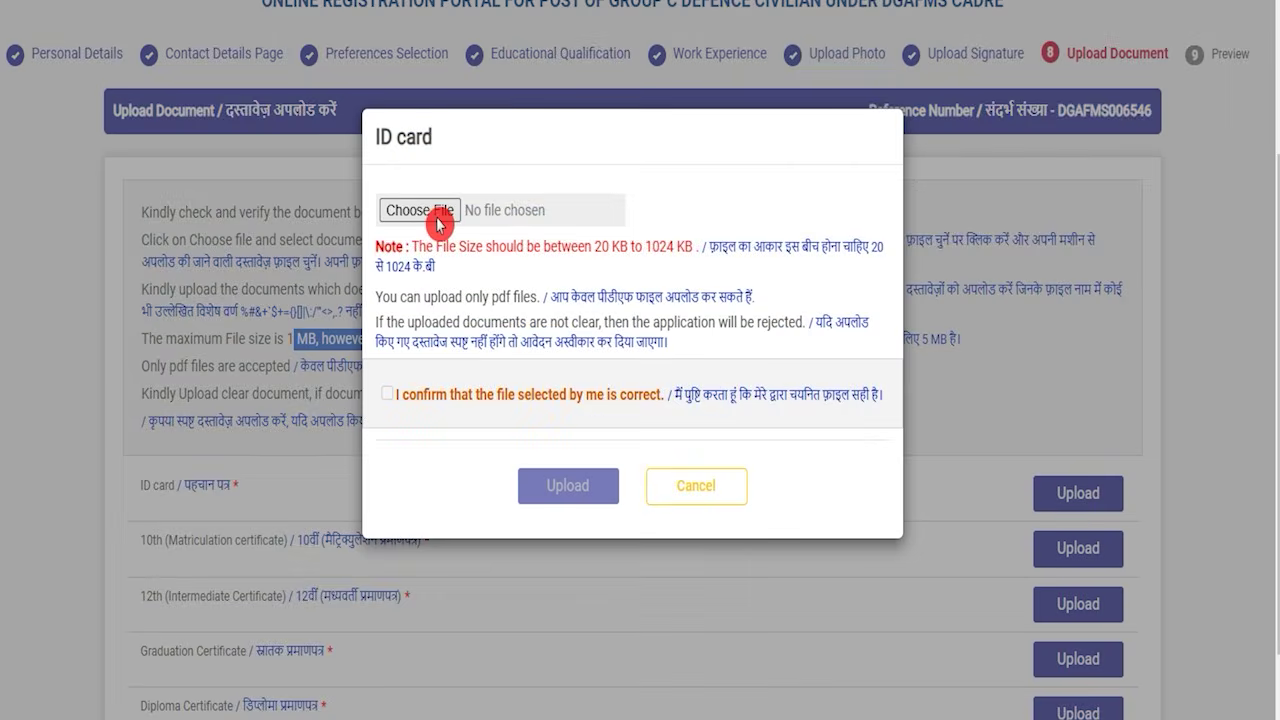
left_click(437, 214)
double_click(764, 262)
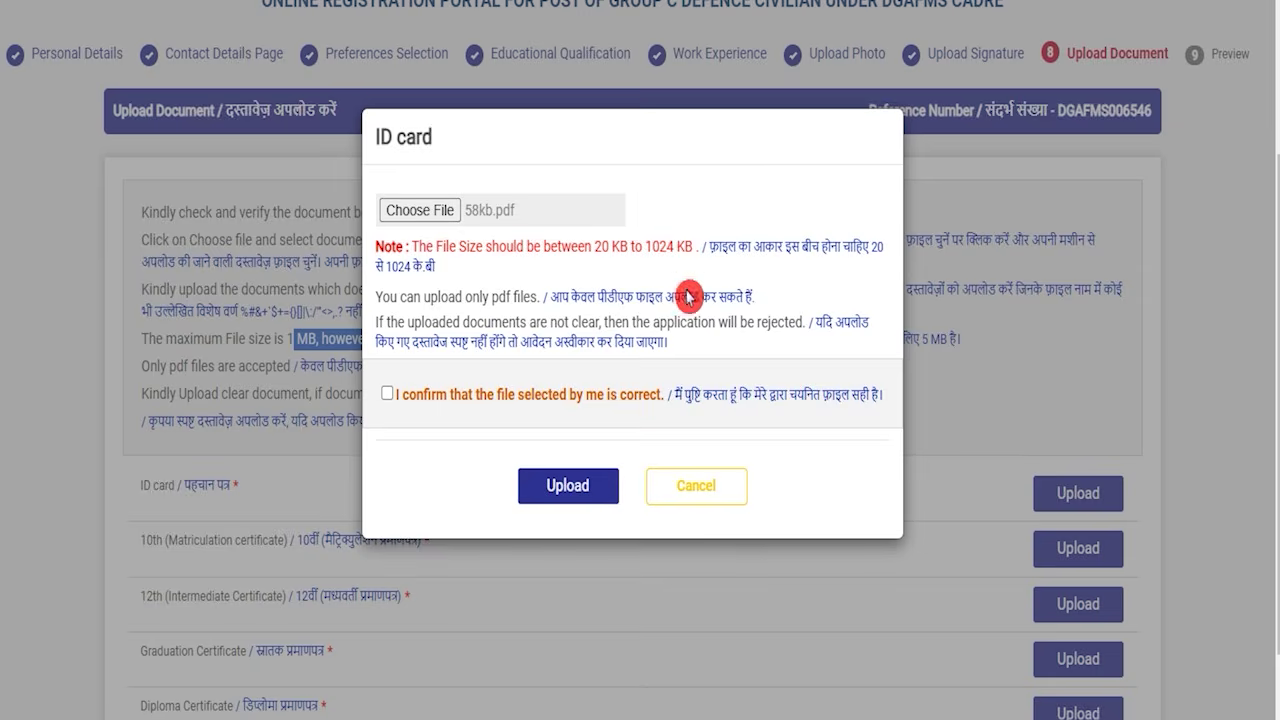
left_click(387, 394)
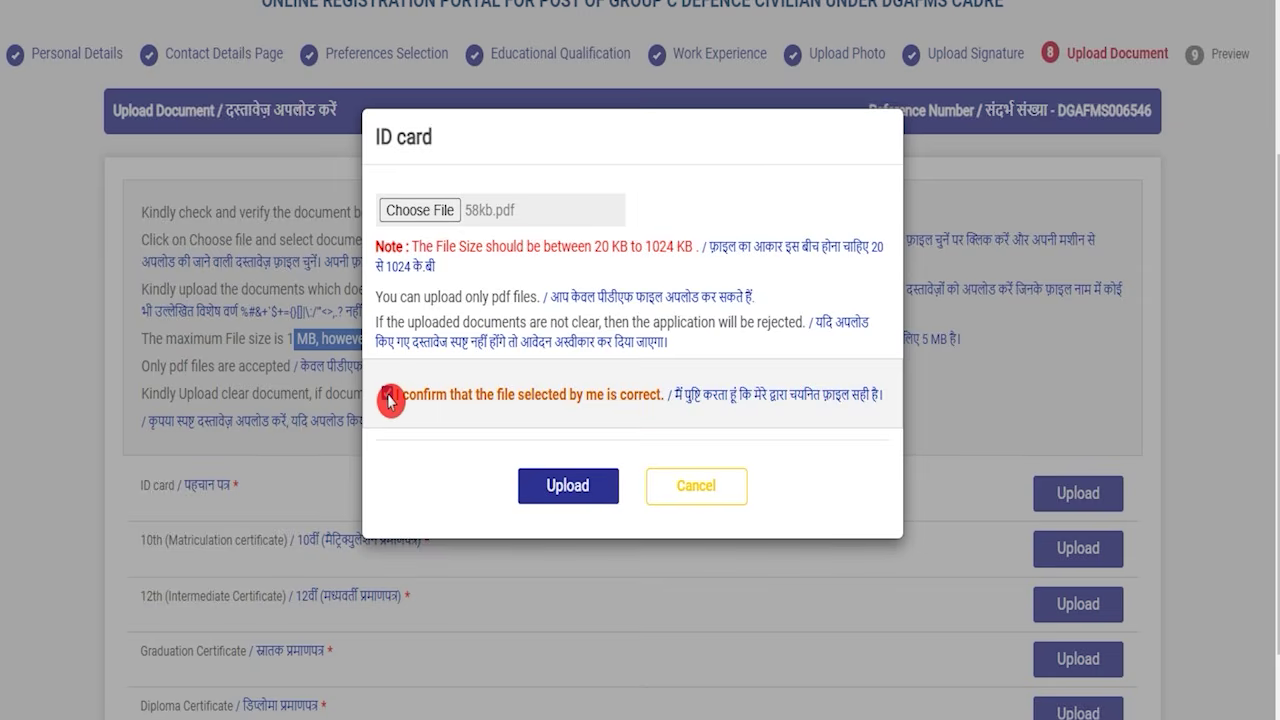
left_click(580, 494)
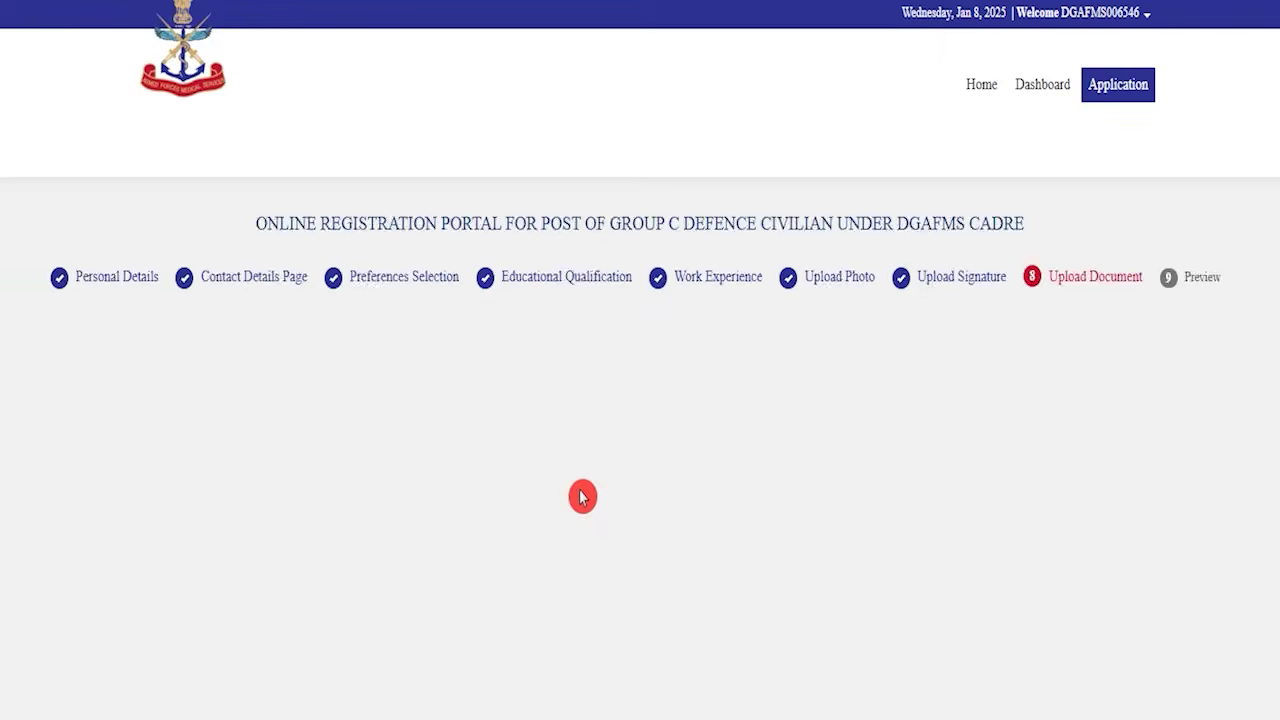
Save the uploaded documents and continue to the application preview, checking the educational qualification details there
scroll(757, 630, "down", 3)
scroll(757, 630, "down", 2)
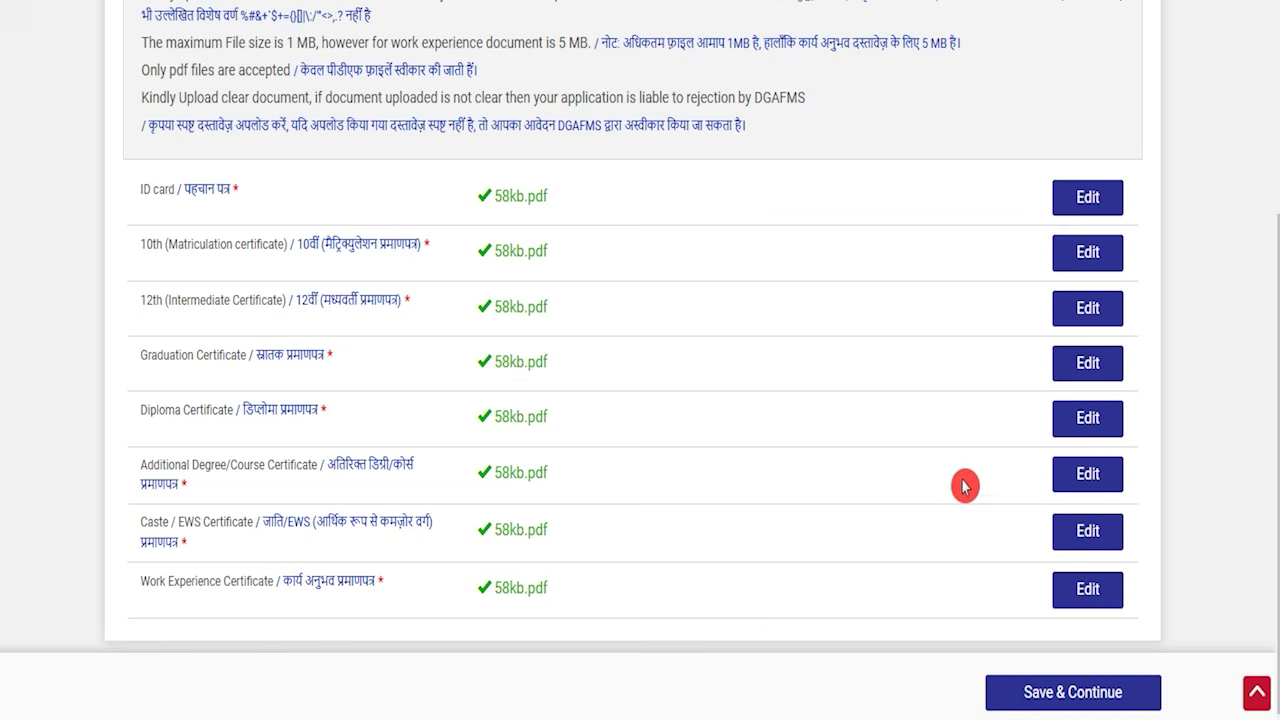
left_click(1062, 696)
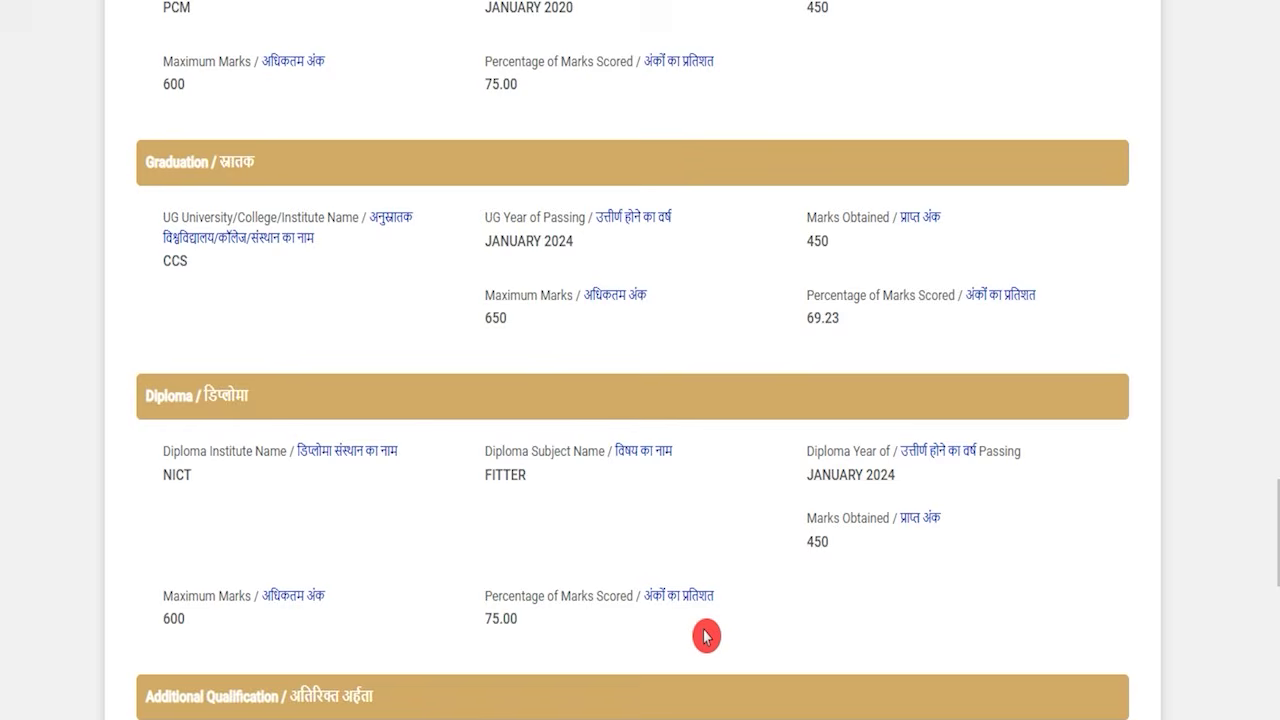
scroll(706, 636, "up", 1)
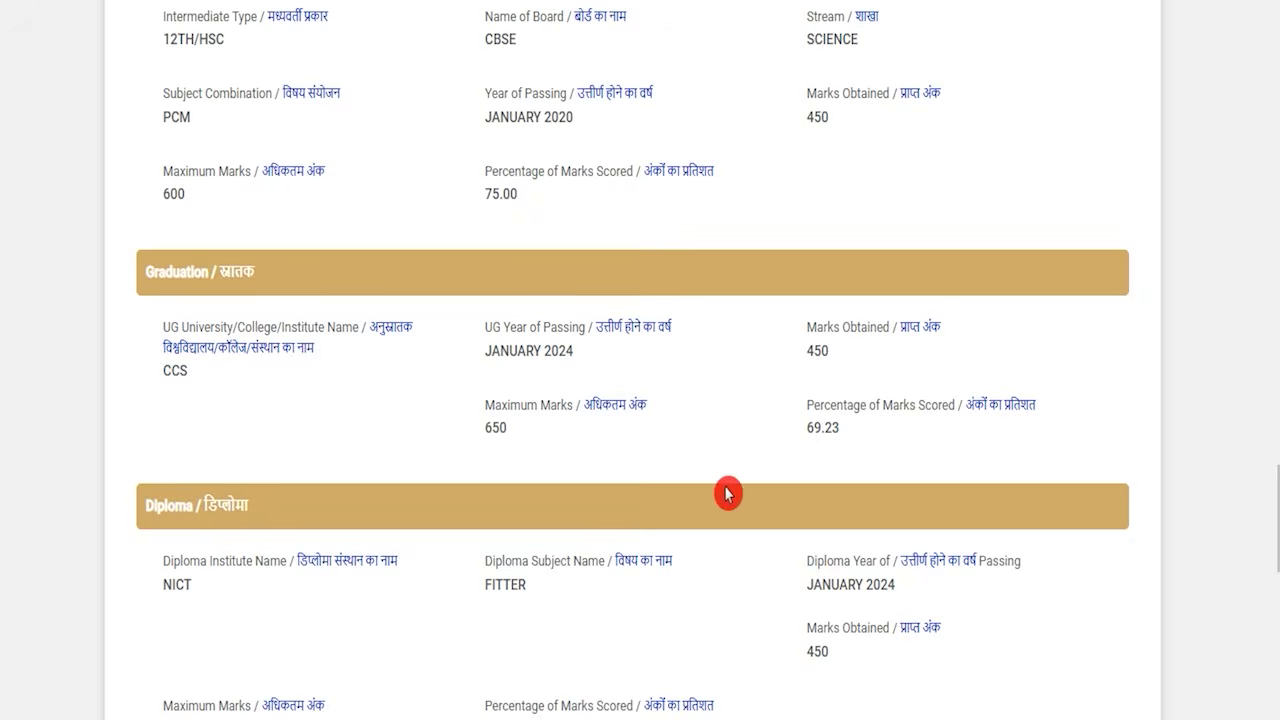
Examine the preview's educational qualifications, additional qualification answers, work experience entry and list of uploaded documents
scroll(727, 493, "up", 1)
scroll(727, 495, "up", 1)
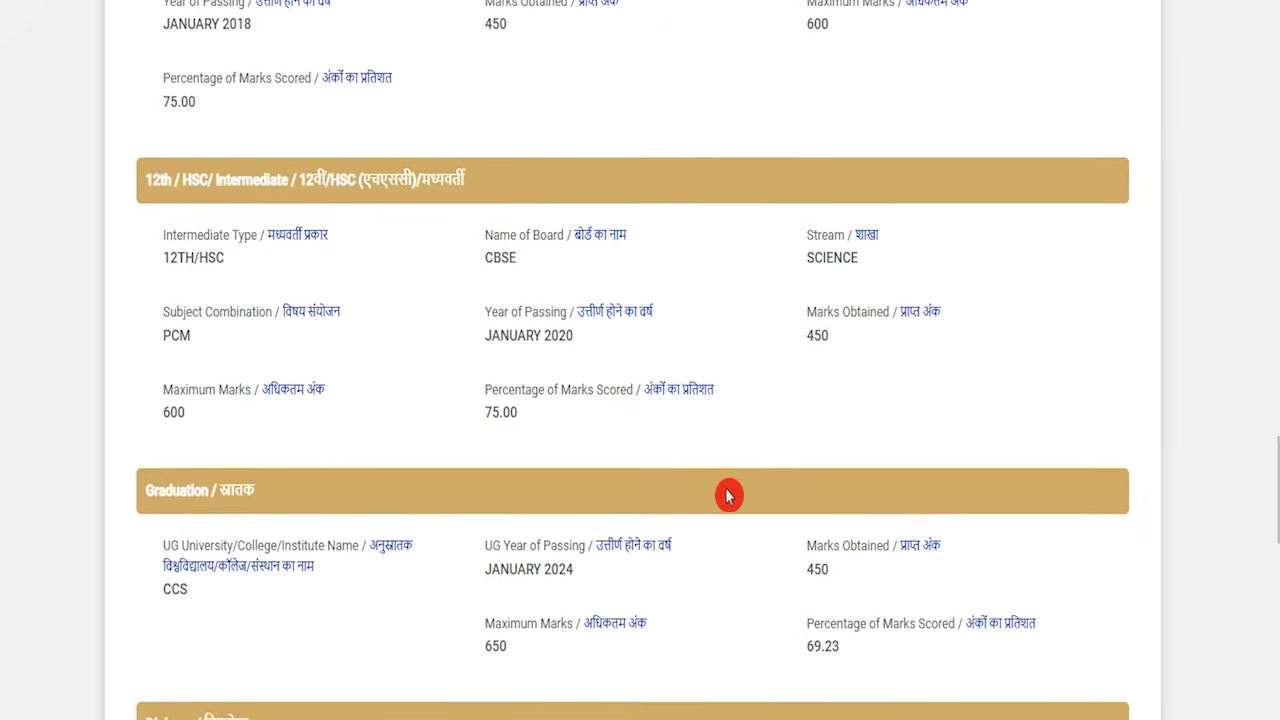
scroll(727, 495, "down", 2)
scroll(727, 495, "down", 2)
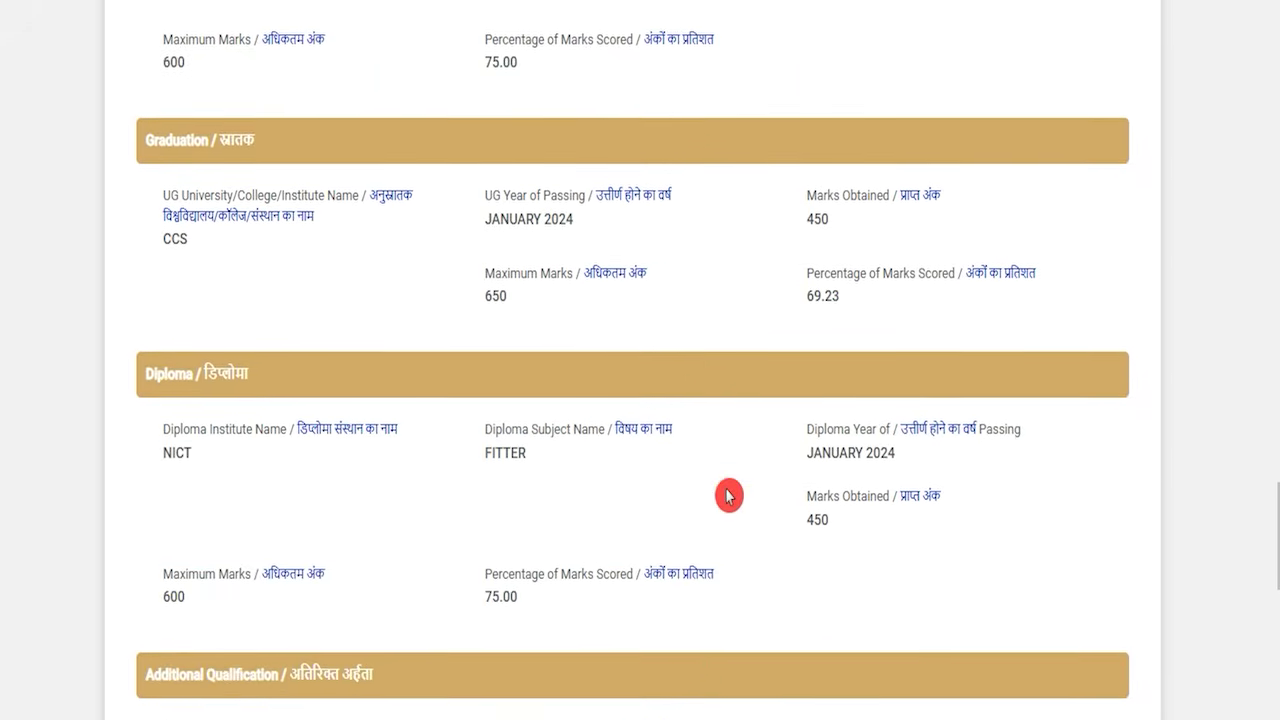
scroll(727, 495, "down", 2)
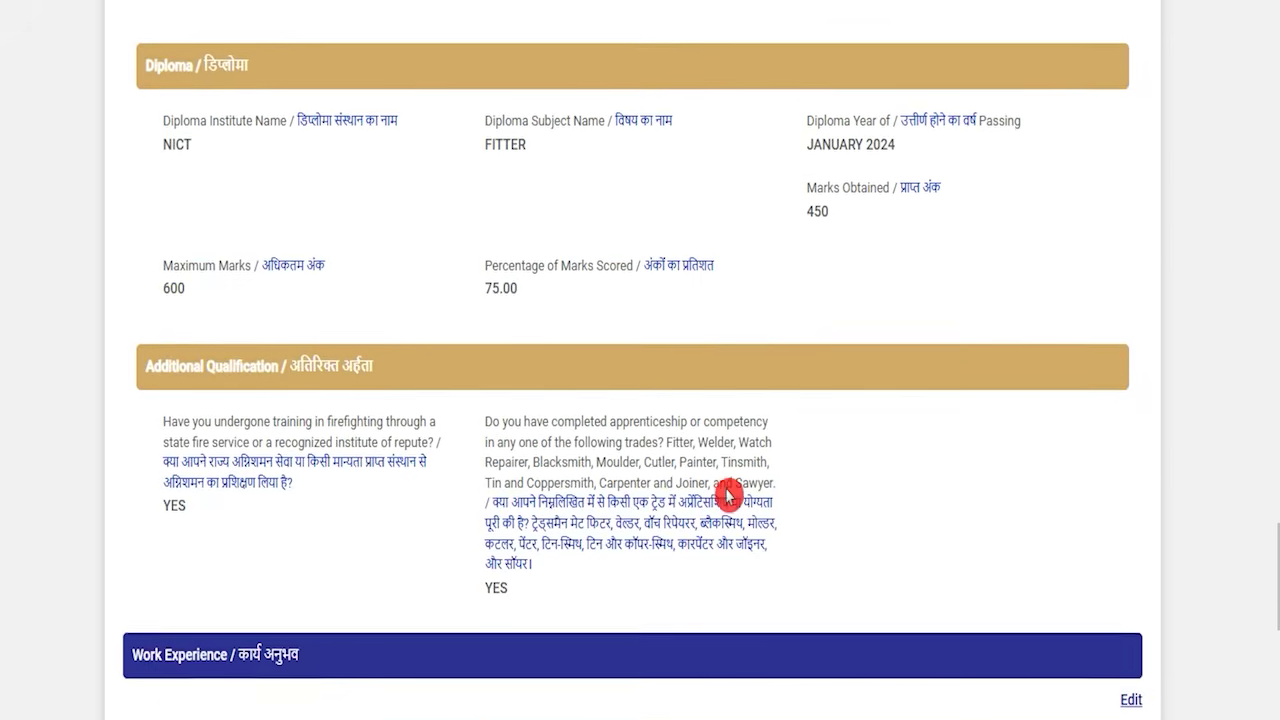
scroll(727, 495, "down", 2)
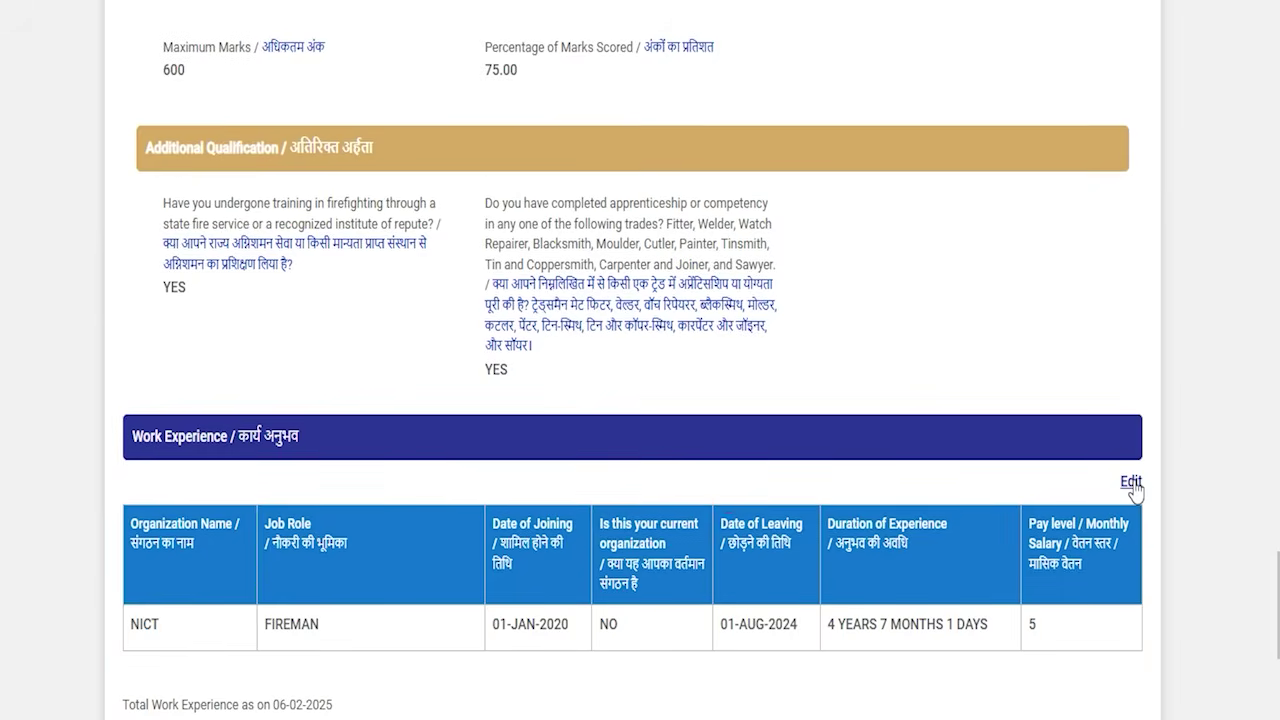
scroll(706, 522, "down", 3)
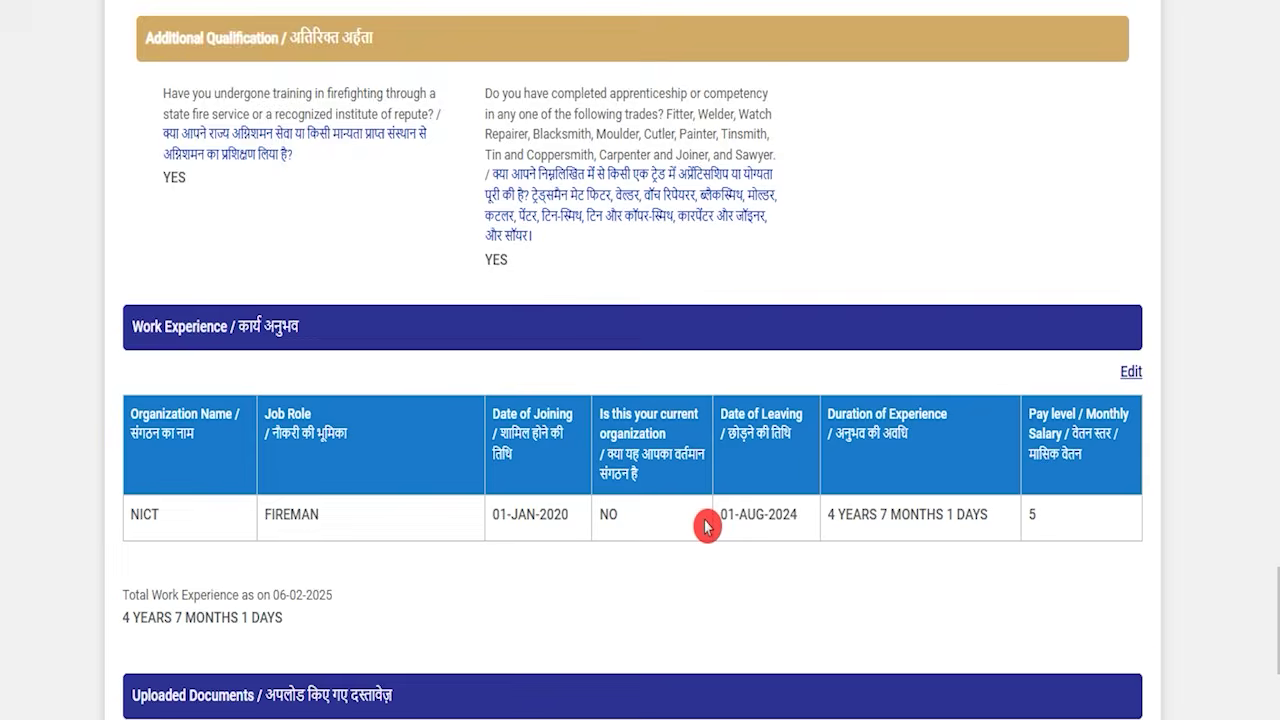
scroll(706, 526, "down", 2)
left_click_drag(134, 252, 213, 255)
scroll(691, 393, "down", 1)
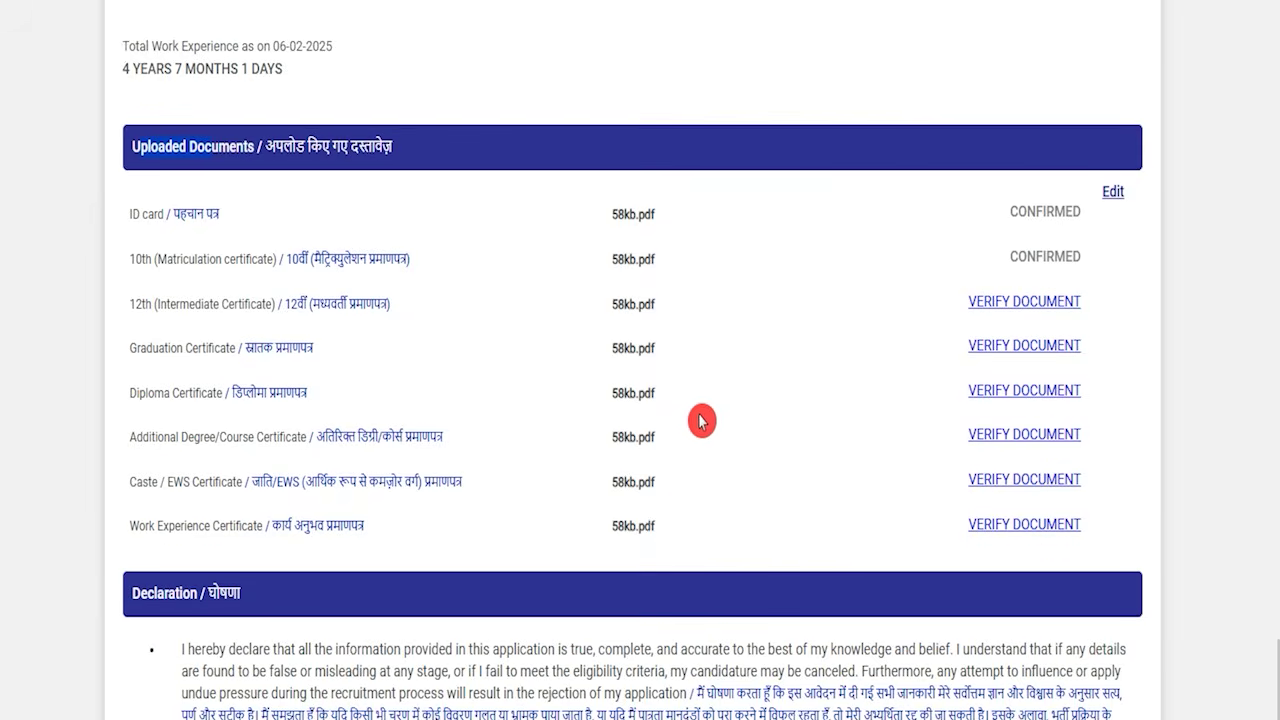
Verify the uploaded 12th (Intermediate) certificate, confirming that the document is correct, and save the confirmation
left_click(1004, 303)
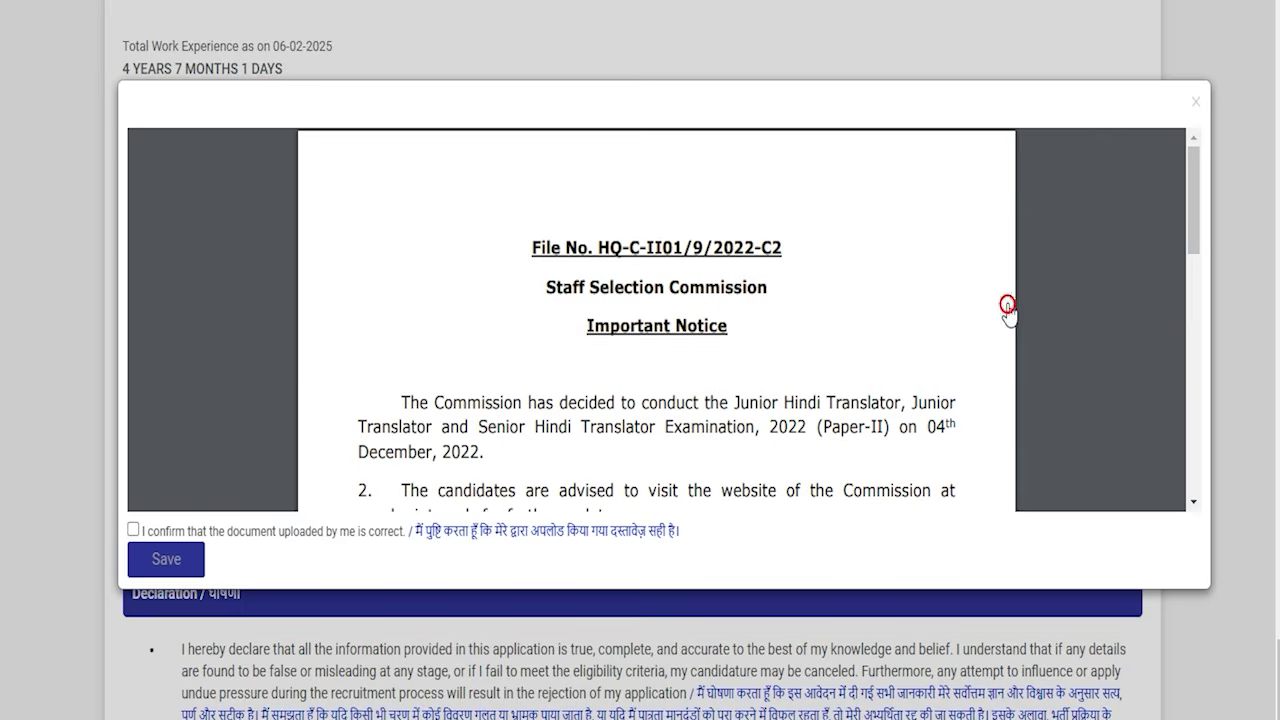
left_click(134, 530)
left_click(155, 560)
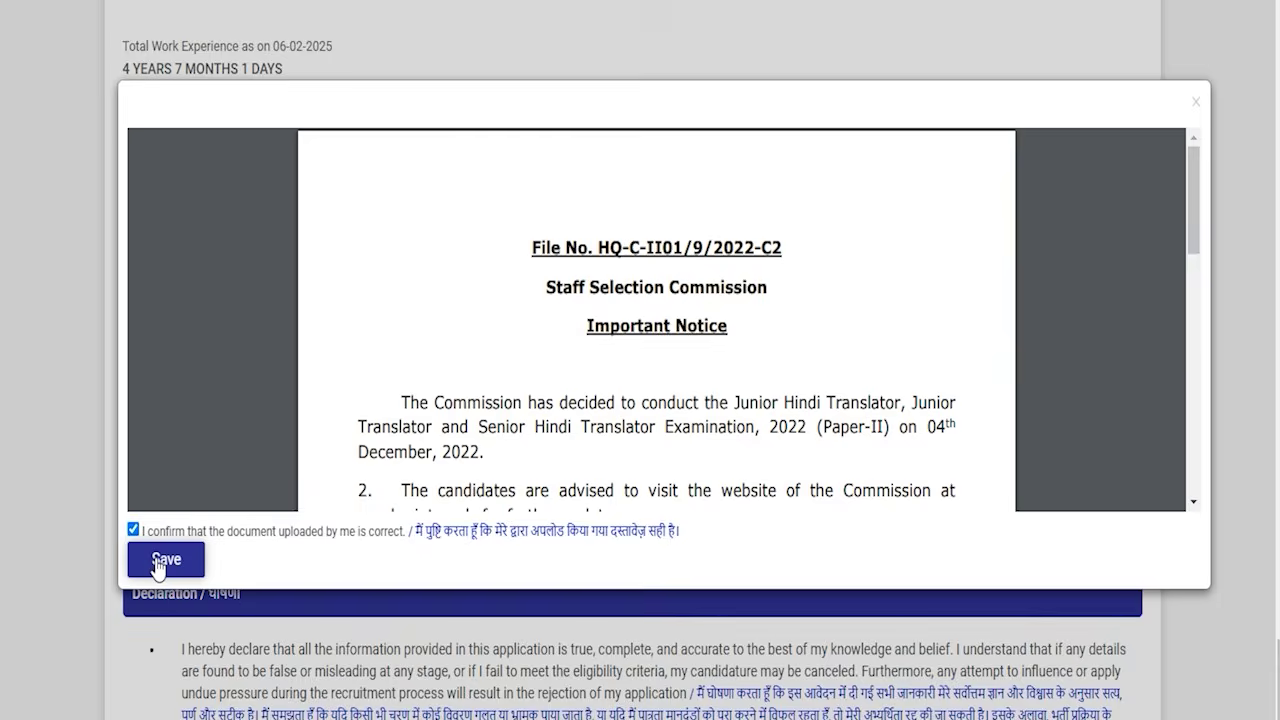
left_click(157, 562)
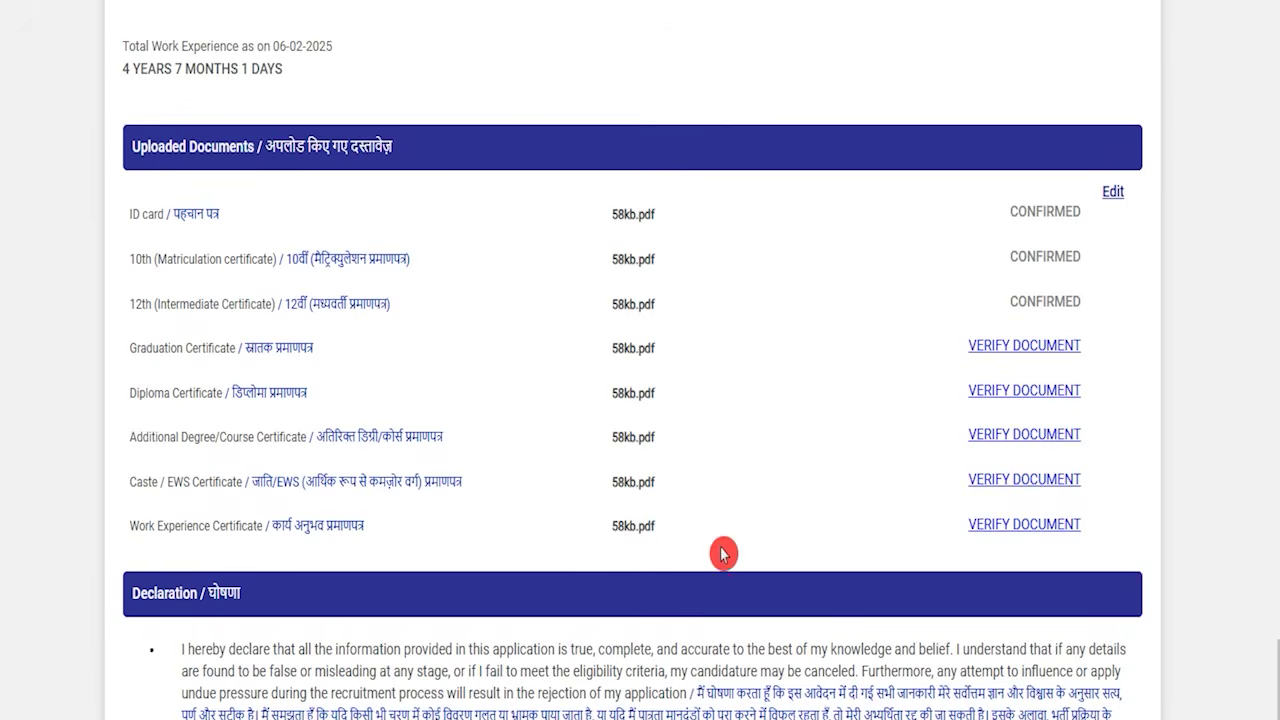
Accept all the declarations at the end of the preview and submit the application, accepting the final submission declaration
scroll(722, 552, "down", 3)
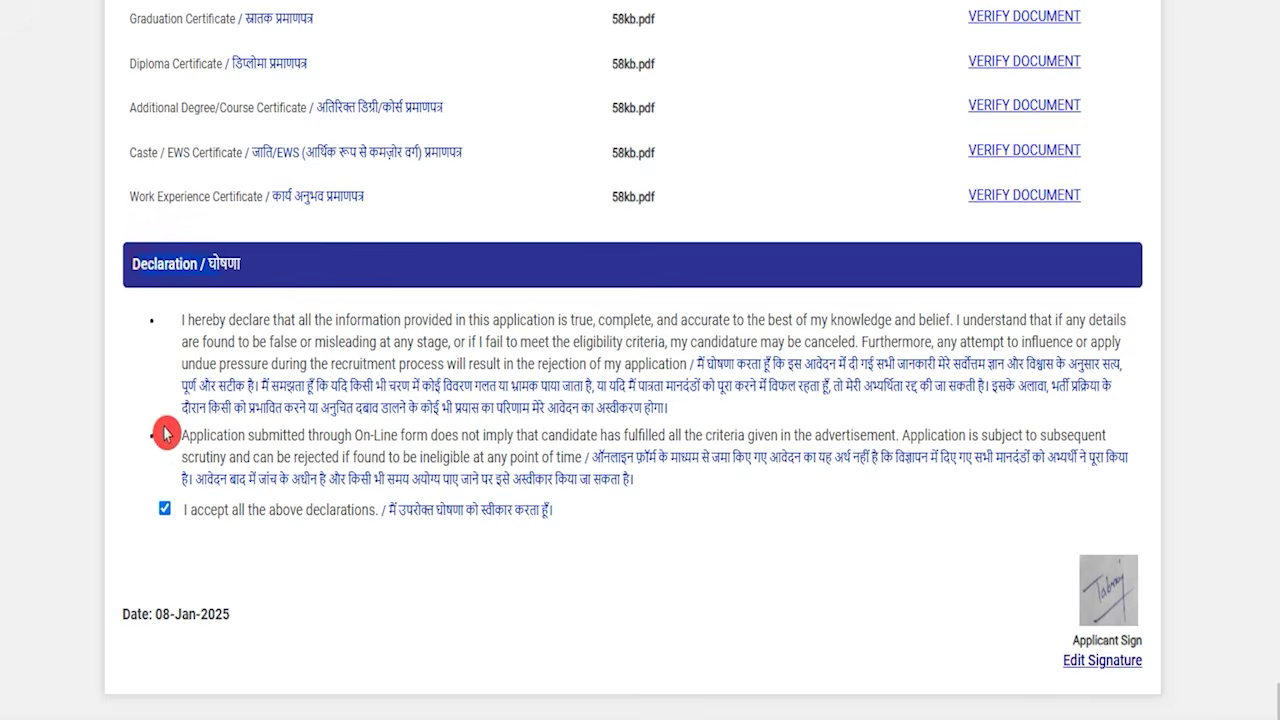
left_click(164, 509)
scroll(481, 520, "down", 1)
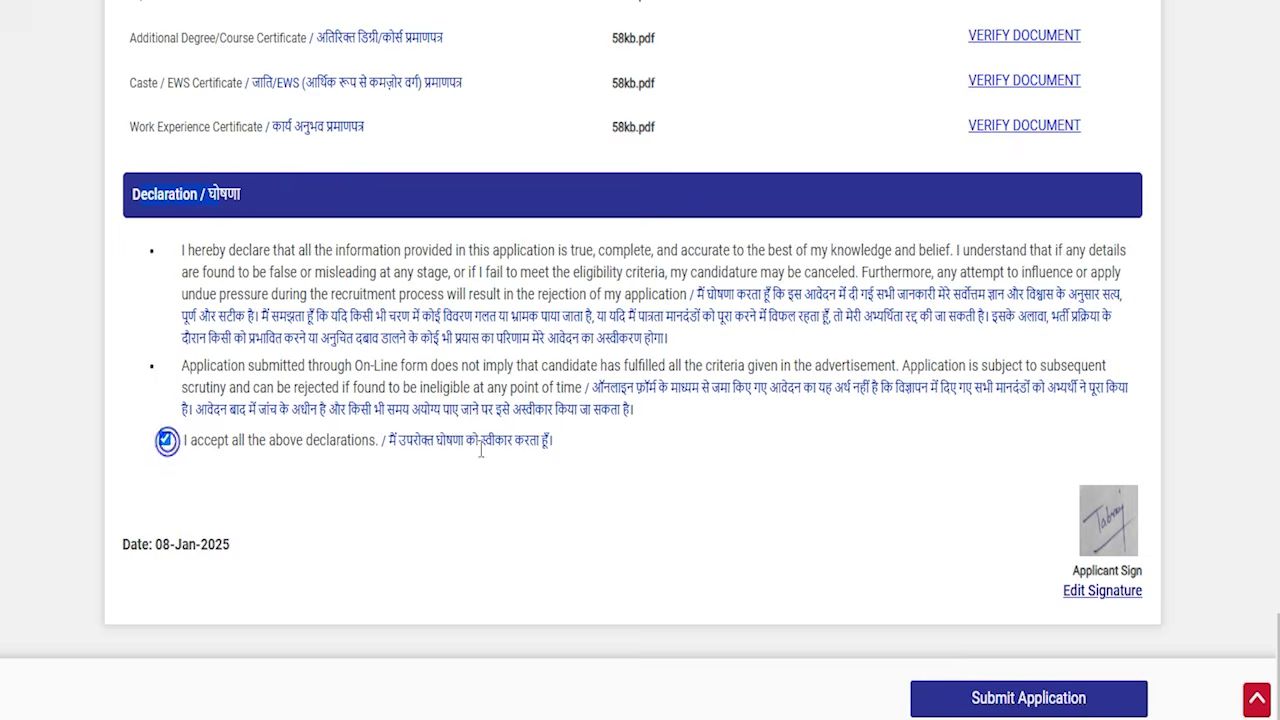
left_click(964, 704)
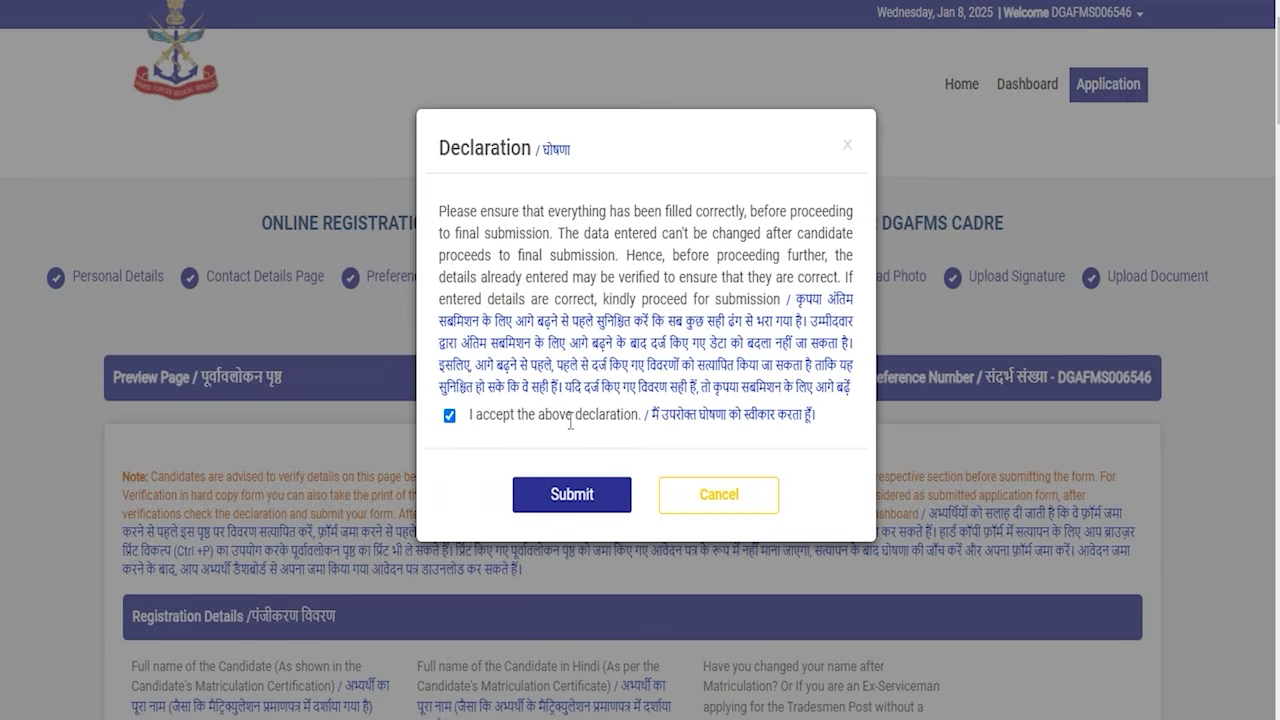
left_click(576, 492)
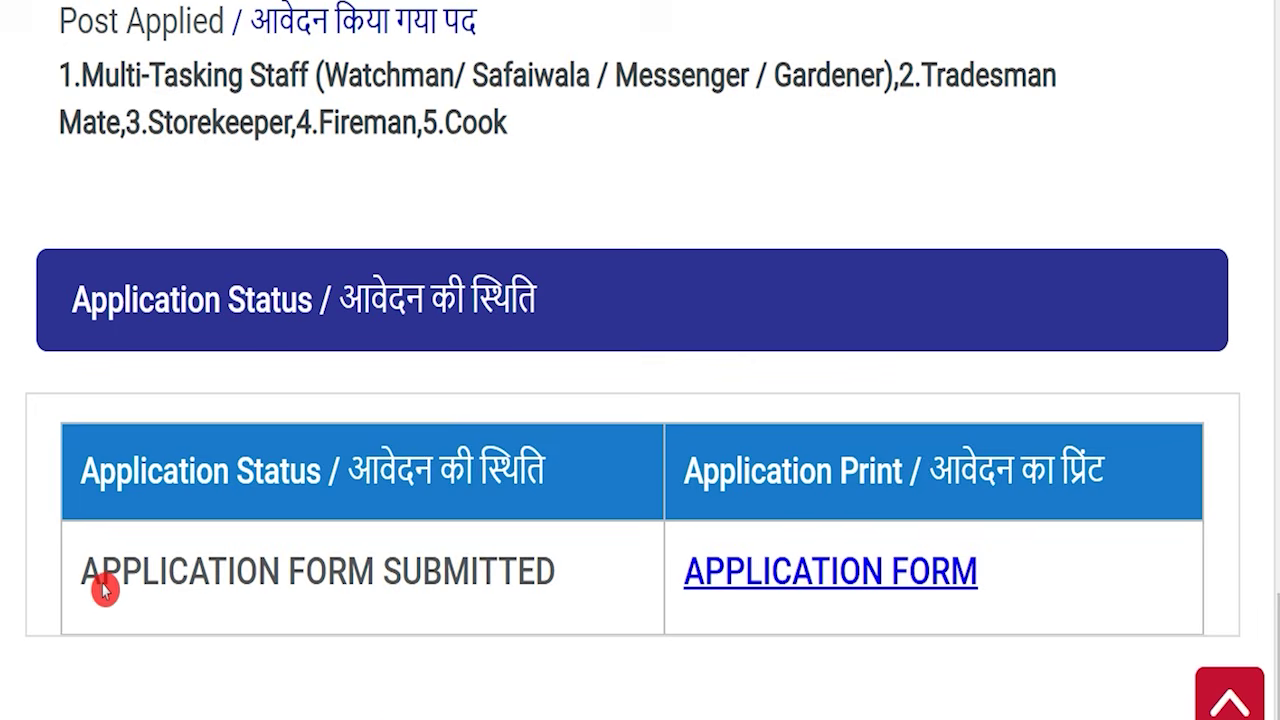
left_click_drag(256, 580, 463, 585)
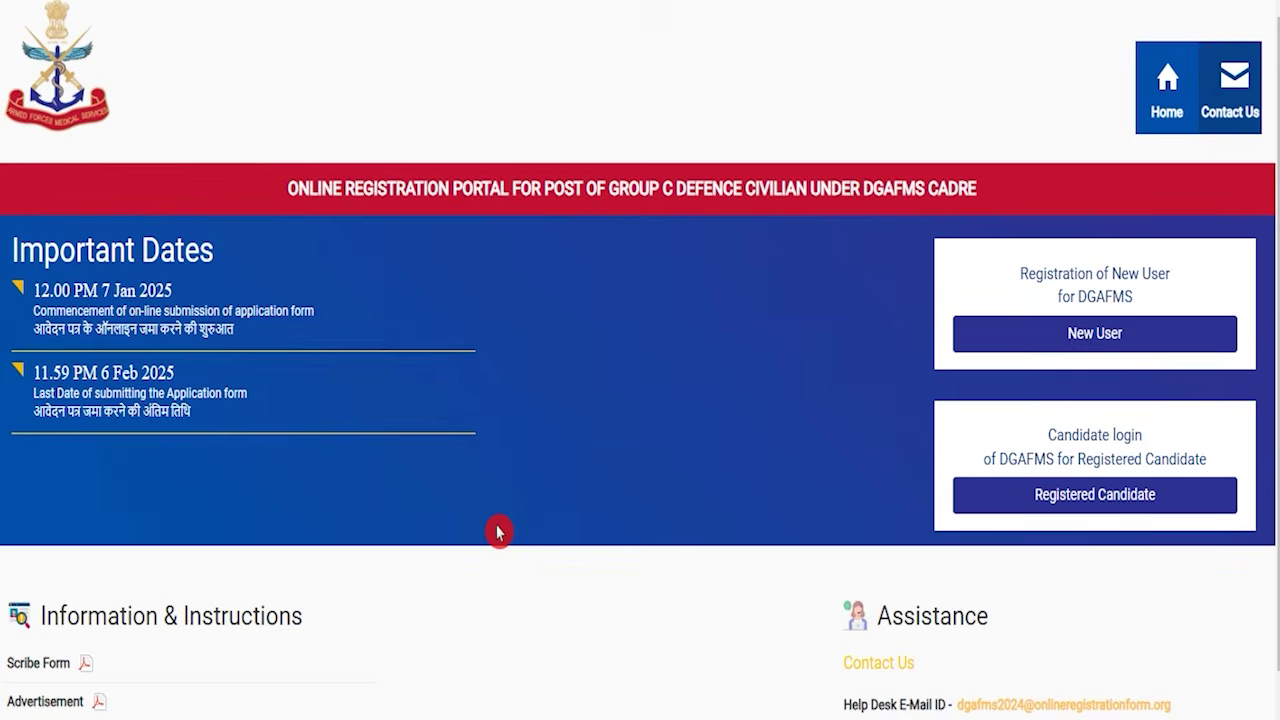
scroll(563, 497, "down", 3)
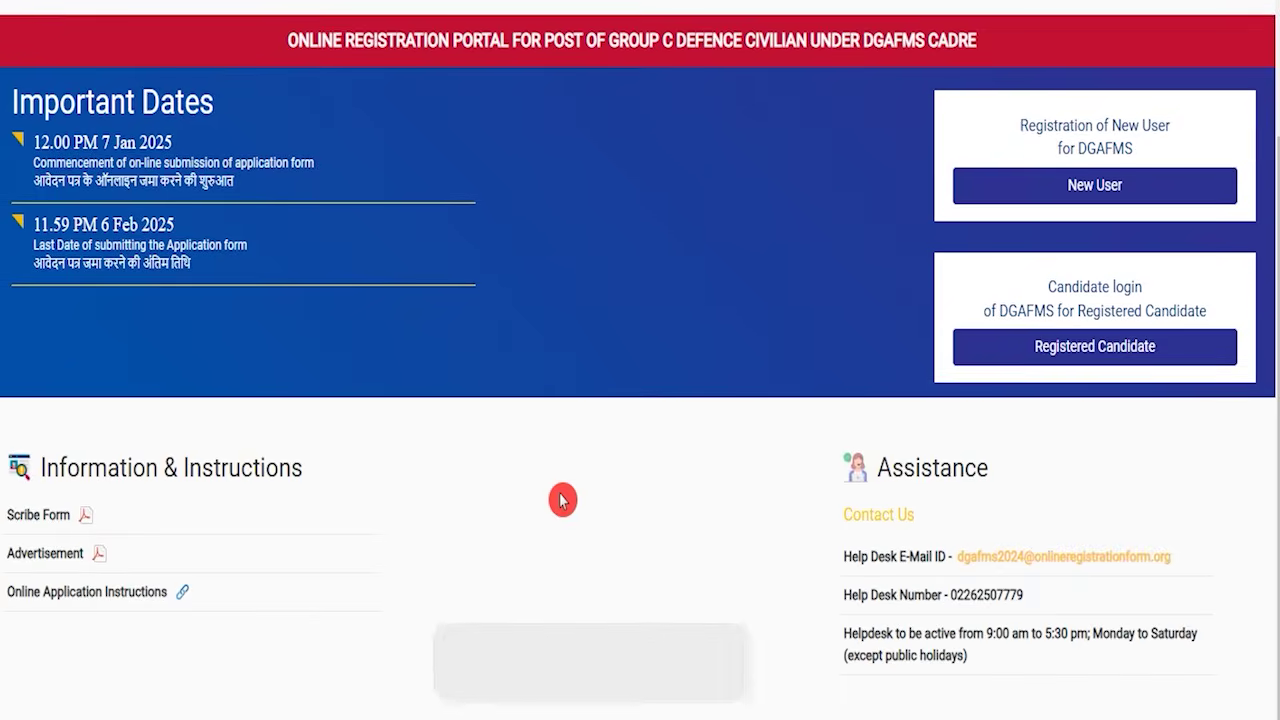
scroll(563, 500, "up", 3)
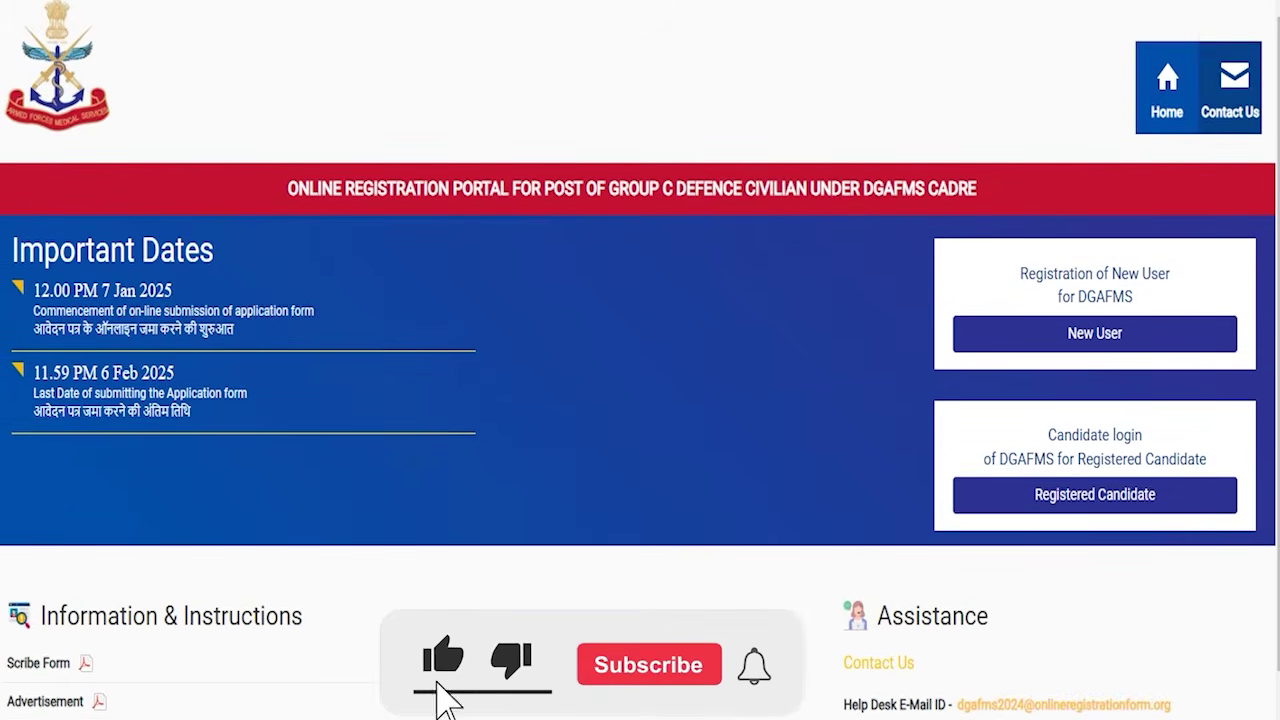